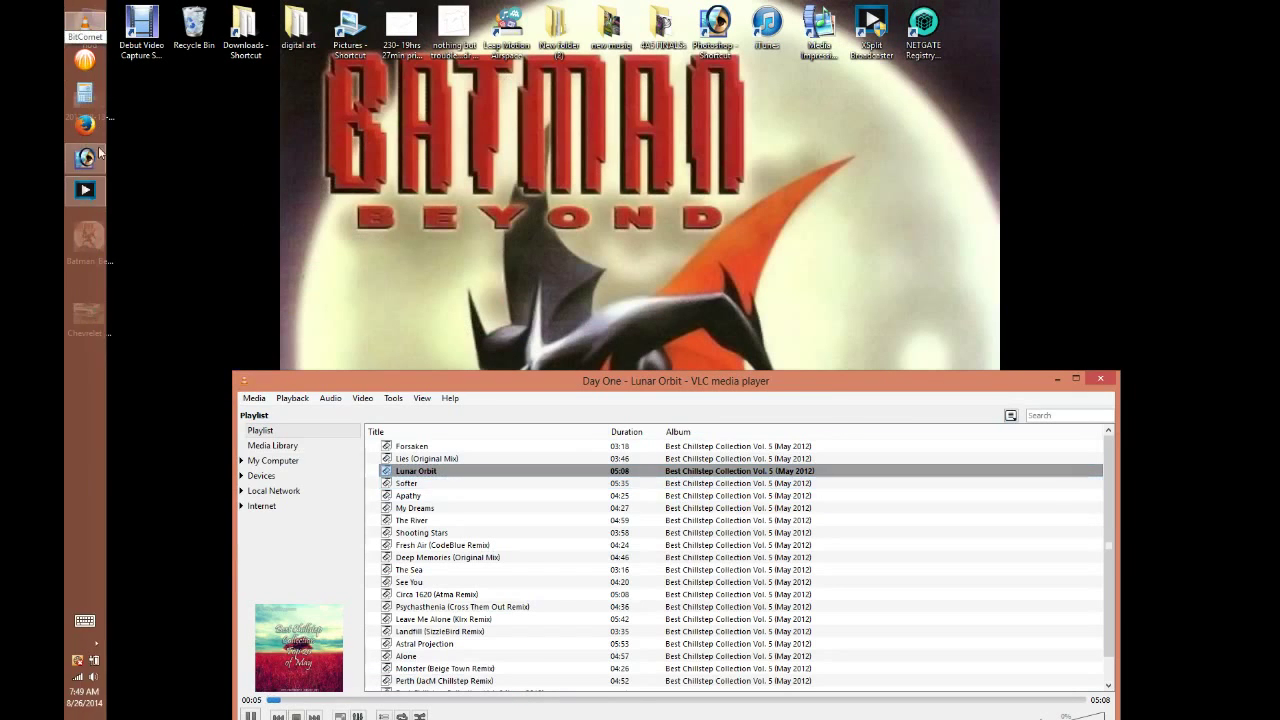
# Bring the Photoshop canvas forward and move the music player out of the way.
pyautogui.click(85, 157)
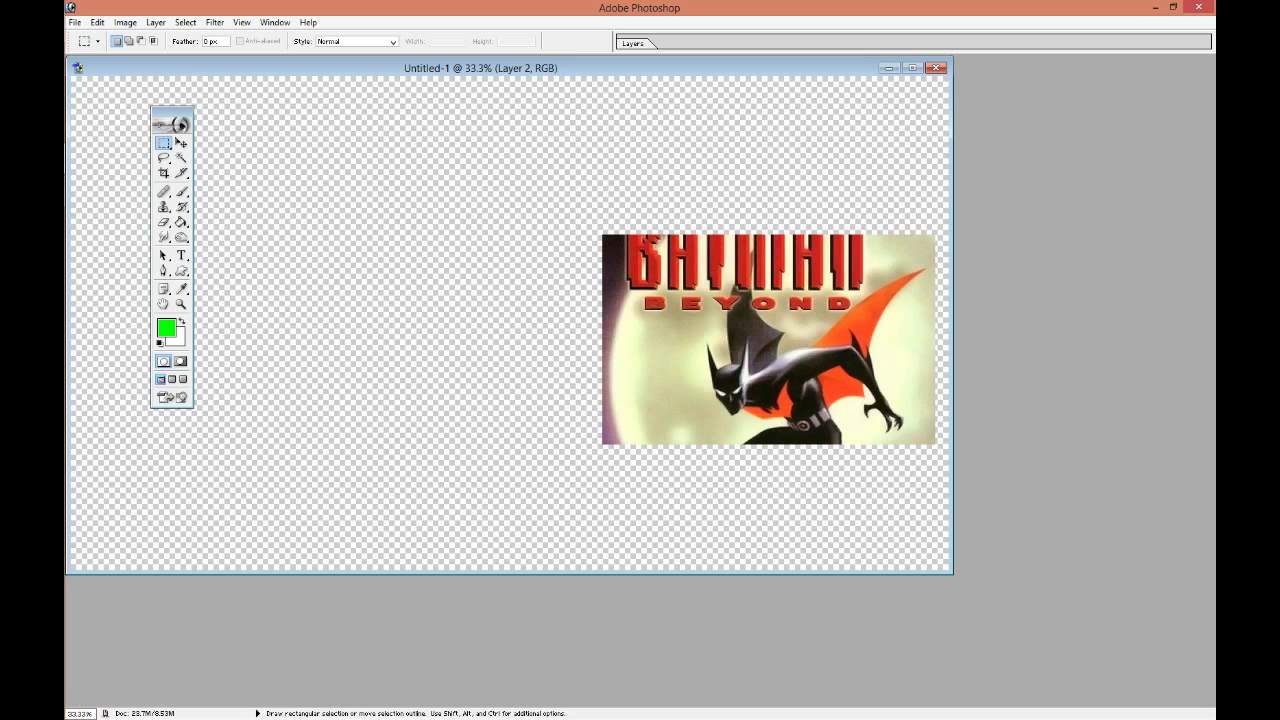
pyautogui.moveTo(85, 300)
pyautogui.click(93, 676)
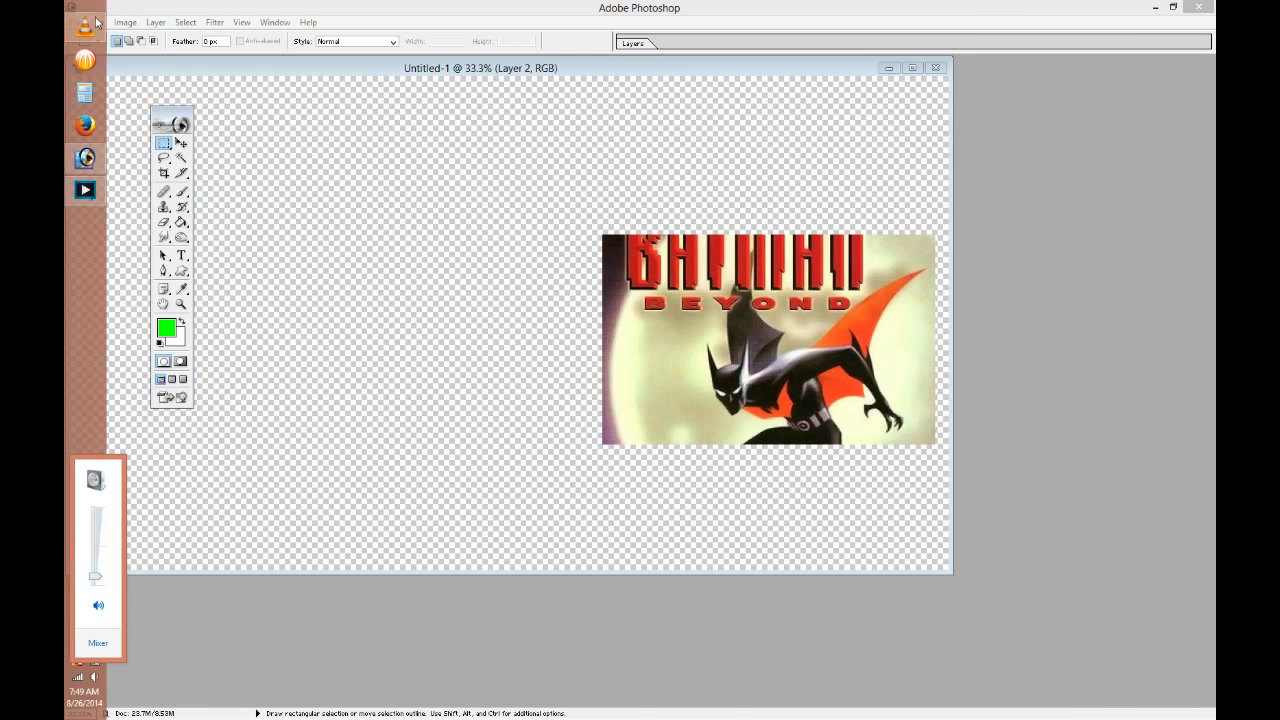
pyautogui.click(85, 27)
pyautogui.moveTo(1063, 373); pyautogui.dragTo(1057, 300)
pyautogui.click(1057, 302)
# Brush green test strokes spelling 'Hi' and a peace sign, then lasso them.
pyautogui.press('b')
pyautogui.moveTo(290, 230); pyautogui.dragTo(340, 470)
pyautogui.moveTo(280, 340); pyautogui.dragTo(480, 510)
pyautogui.moveTo(460, 300)
pyautogui.mouseDown()
pyautogui.moveTo(570, 560)
pyautogui.moveTo(413, 208)
pyautogui.mouseUp()
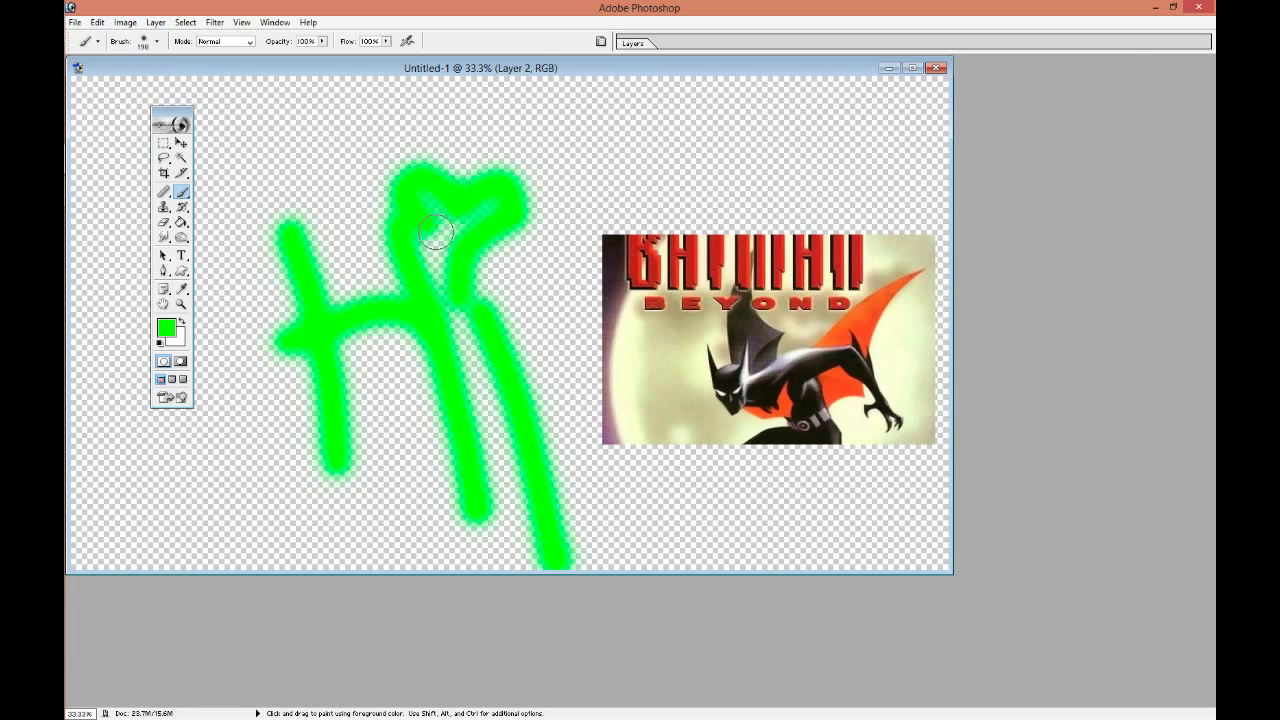
pyautogui.moveTo(277, 191)
pyautogui.mouseDown()
pyautogui.moveTo(290, 80)
pyautogui.moveTo(363, 86)
pyautogui.moveTo(250, 190)
pyautogui.mouseUp()
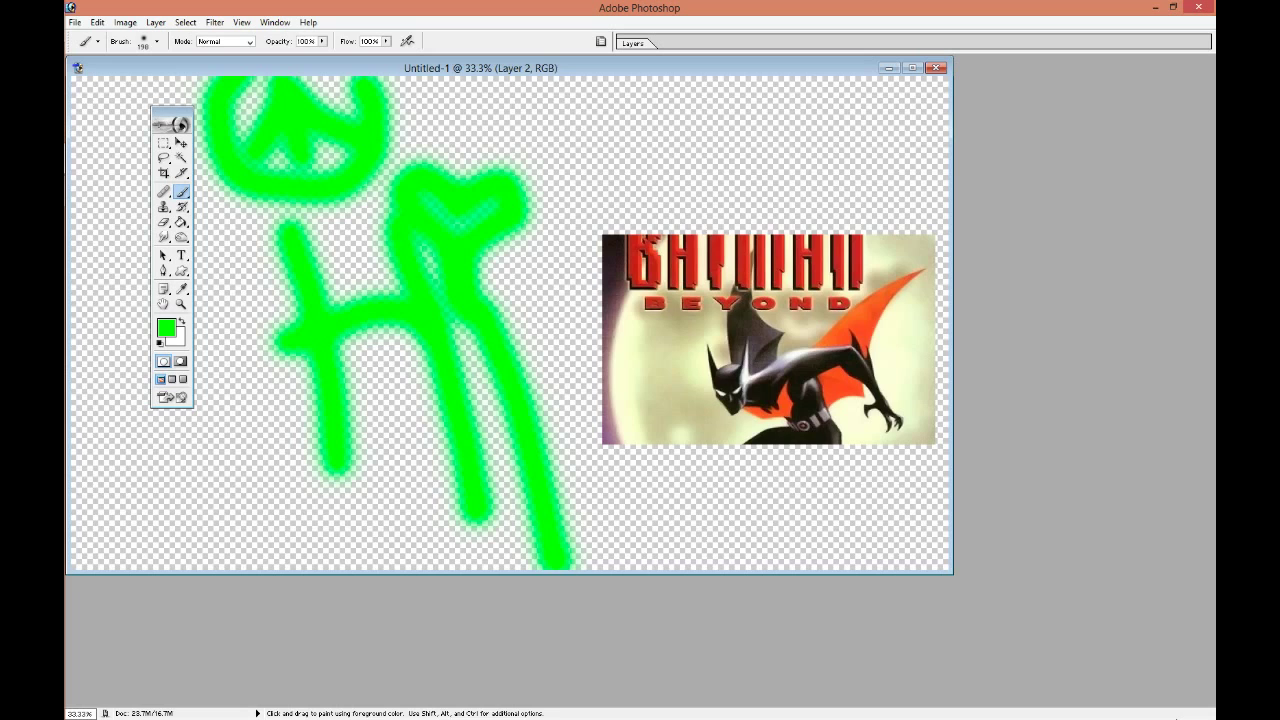
pyautogui.press('l')
pyautogui.moveTo(575, 160); pyautogui.dragTo(578, 158)
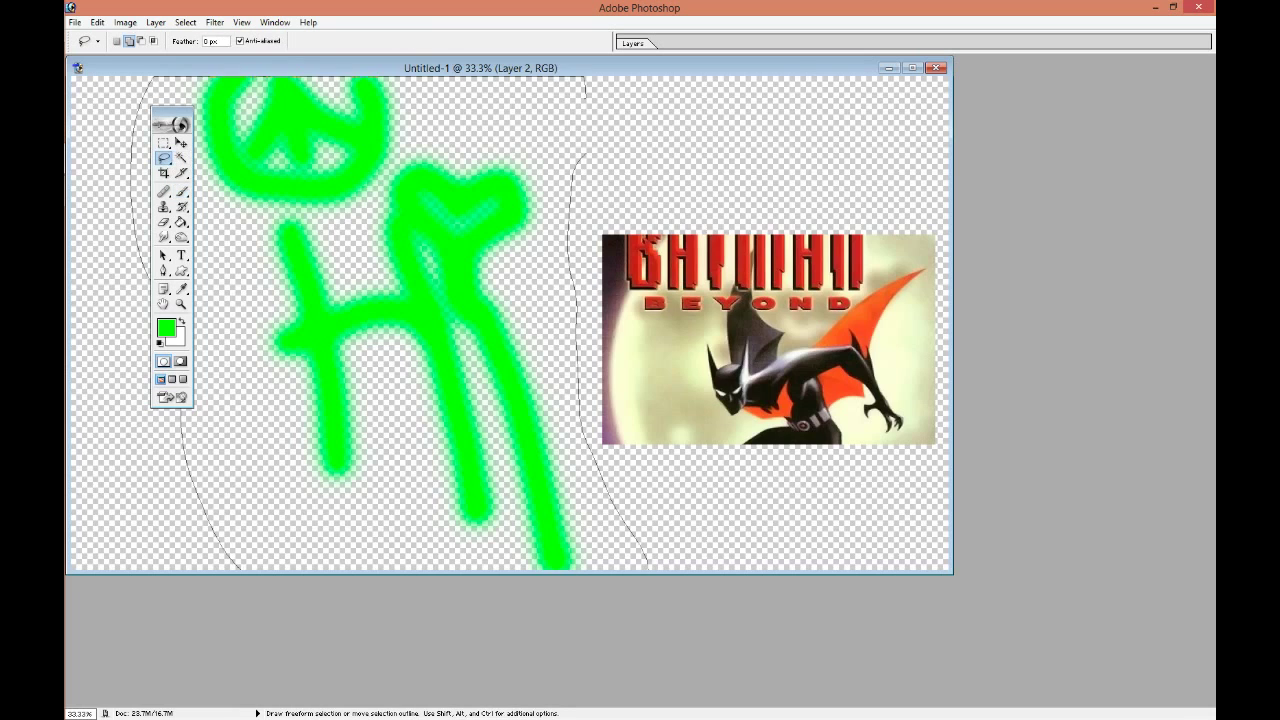
# Delete the green test strokes, make Layer 1 active, and deselect.
pyautogui.press('Delete')
pyautogui.click(636, 45)
pyautogui.click(690, 105)
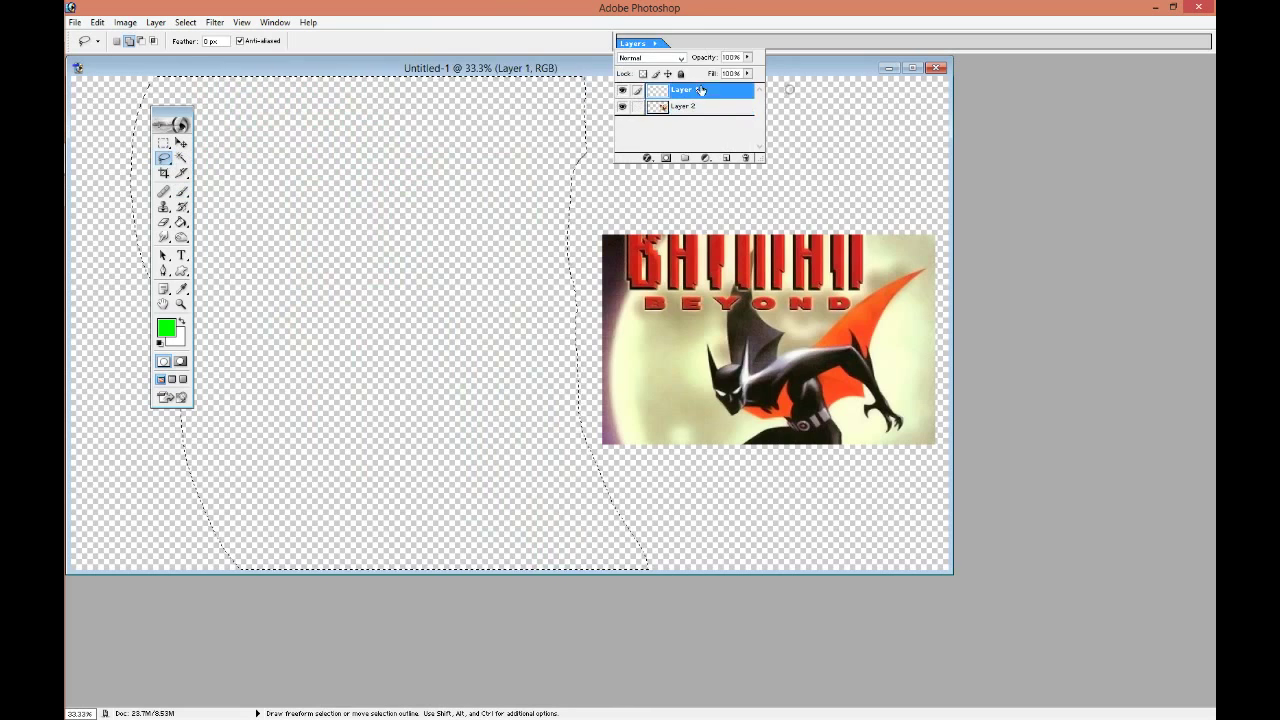
pyautogui.rightClick(505, 242)
pyautogui.click(523, 249)
# Set a black 9 px brush and paint a test signature and numbers.
pyautogui.click(181, 195)
pyautogui.click(159, 343)
pyautogui.click(156, 41)
pyautogui.click(120, 170)
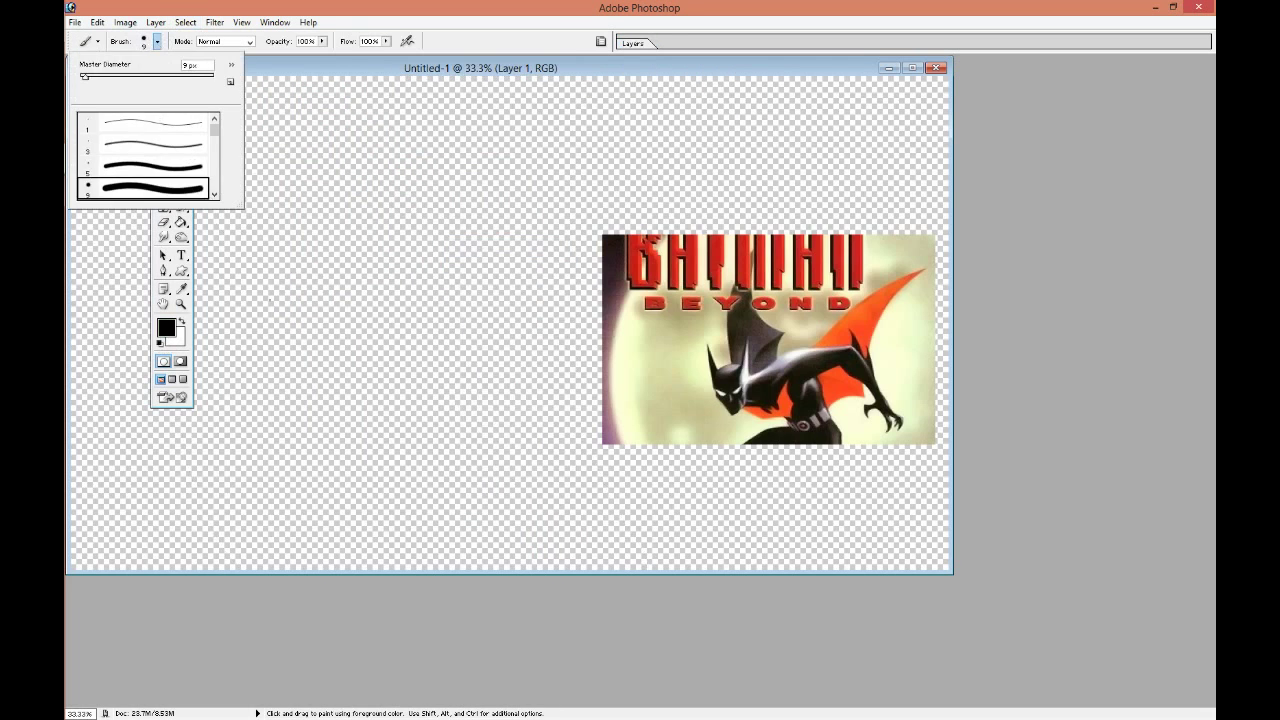
pyautogui.moveTo(252, 360); pyautogui.dragTo(343, 292)
pyautogui.moveTo(282, 341)
pyautogui.mouseDown()
pyautogui.moveTo(300, 415)
pyautogui.moveTo(345, 350)
pyautogui.moveTo(335, 425)
pyautogui.mouseUp()
pyautogui.moveTo(263, 462); pyautogui.dragTo(338, 420)
pyautogui.moveTo(296, 425)
pyautogui.mouseDown()
pyautogui.moveTo(287, 500)
pyautogui.moveTo(364, 458)
pyautogui.mouseUp()
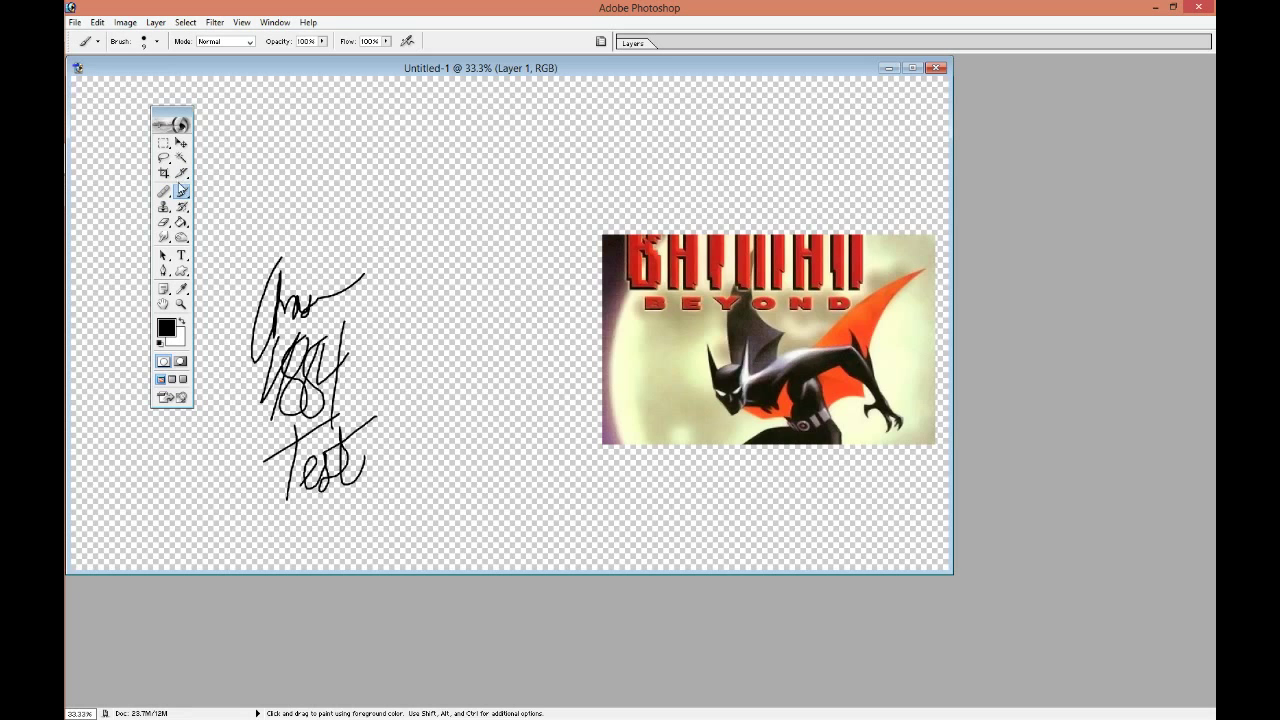
# Lasso and delete the test signature, then begin the first black outline stroke.
pyautogui.click(163, 157)
pyautogui.moveTo(255, 212); pyautogui.dragTo(232, 243)
pyautogui.press('Delete')
pyautogui.hotkey('ctrl', 'd')
pyautogui.press('b')
pyautogui.click(634, 45)
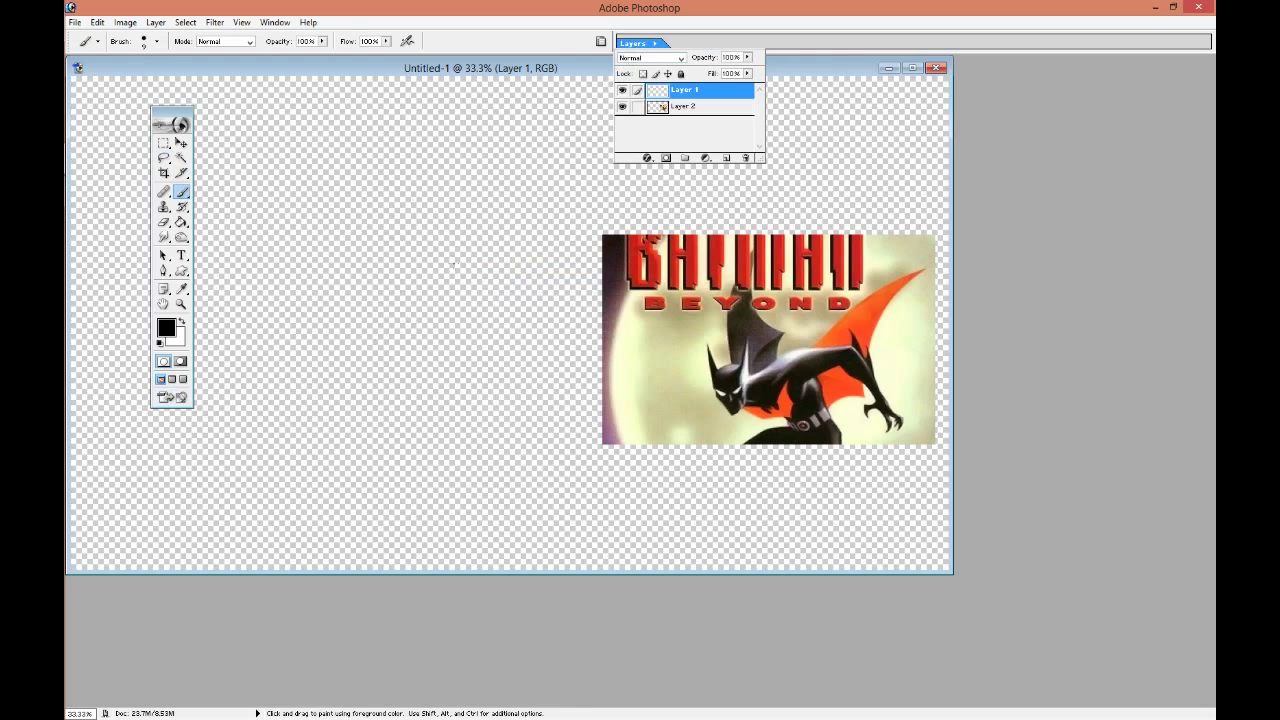
pyautogui.moveTo(321, 364); pyautogui.dragTo(315, 325)
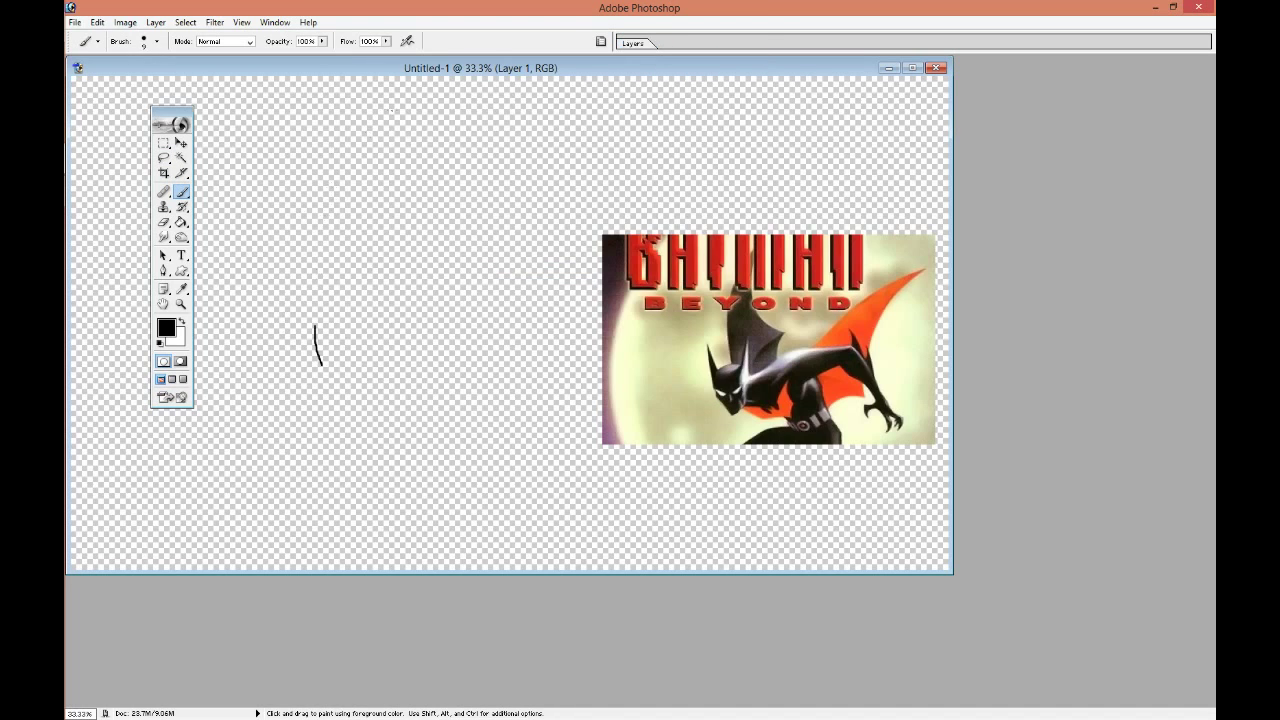
# Build the curved left outline with repeated strokes sweeping up and right.
pyautogui.moveTo(337, 266)
pyautogui.mouseDown()
pyautogui.moveTo(316, 352)
pyautogui.moveTo(400, 120)
pyautogui.mouseUp()
pyautogui.moveTo(318, 360)
pyautogui.mouseDown()
pyautogui.moveTo(406, 116)
pyautogui.moveTo(418, 130)
pyautogui.mouseUp()
pyautogui.moveTo(326, 320); pyautogui.dragTo(414, 116)
pyautogui.moveTo(316, 344); pyautogui.dragTo(370, 148)
pyautogui.moveTo(320, 274); pyautogui.dragTo(364, 156)
pyautogui.moveTo(336, 202); pyautogui.dragTo(420, 96)
pyautogui.moveTo(328, 292)
pyautogui.mouseDown()
pyautogui.moveTo(368, 134)
pyautogui.moveTo(446, 92)
pyautogui.mouseUp()
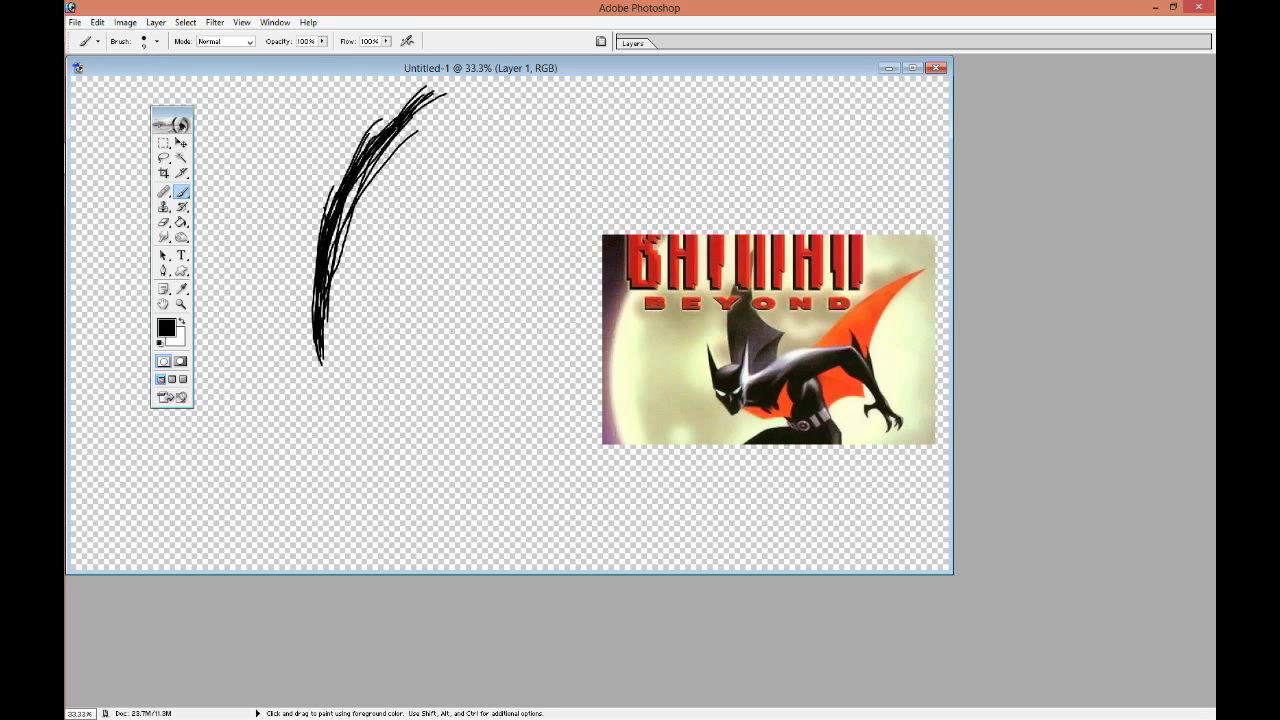
# Paint a second curved outline to the right with claw-like strokes at its end.
pyautogui.moveTo(476, 297)
pyautogui.mouseDown()
pyautogui.moveTo(436, 110)
pyautogui.moveTo(412, 196)
pyautogui.moveTo(440, 88)
pyautogui.mouseUp()
pyautogui.moveTo(412, 240); pyautogui.dragTo(426, 80)
pyautogui.moveTo(406, 238)
pyautogui.mouseDown()
pyautogui.moveTo(414, 116)
pyautogui.moveTo(444, 96)
pyautogui.mouseUp()
pyautogui.moveTo(410, 226); pyautogui.dragTo(478, 290)
pyautogui.moveTo(432, 252)
pyautogui.mouseDown()
pyautogui.moveTo(506, 312)
pyautogui.moveTo(482, 372)
pyautogui.mouseUp()
pyautogui.moveTo(498, 312)
pyautogui.mouseDown()
pyautogui.moveTo(478, 378)
pyautogui.moveTo(510, 294)
pyautogui.mouseUp()
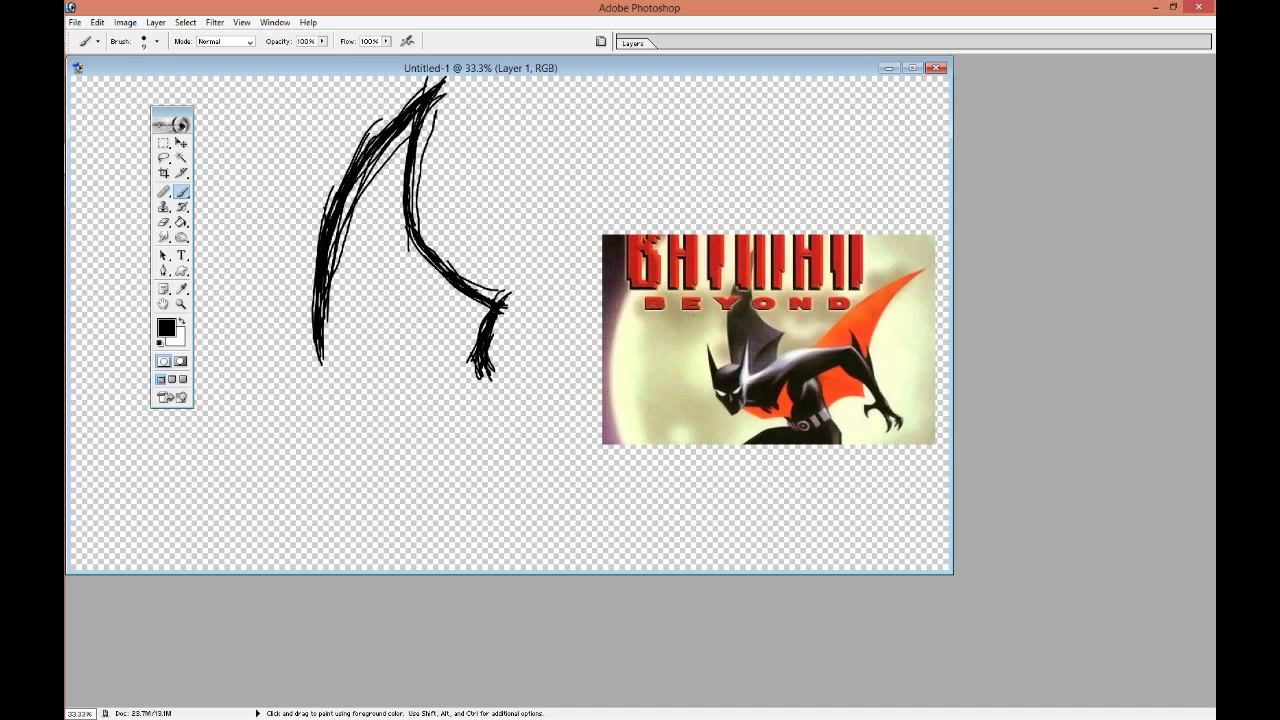
# Add a horizontal foot and a vertical middle post, then lasso the lower strokes.
pyautogui.moveTo(298, 366); pyautogui.dragTo(346, 368)
pyautogui.moveTo(282, 372)
pyautogui.mouseDown()
pyautogui.moveTo(344, 364)
pyautogui.moveTo(386, 296)
pyautogui.mouseUp()
pyautogui.moveTo(364, 372)
pyautogui.mouseDown()
pyautogui.moveTo(404, 264)
pyautogui.moveTo(402, 416)
pyautogui.mouseUp()
pyautogui.moveTo(400, 288); pyautogui.dragTo(406, 436)
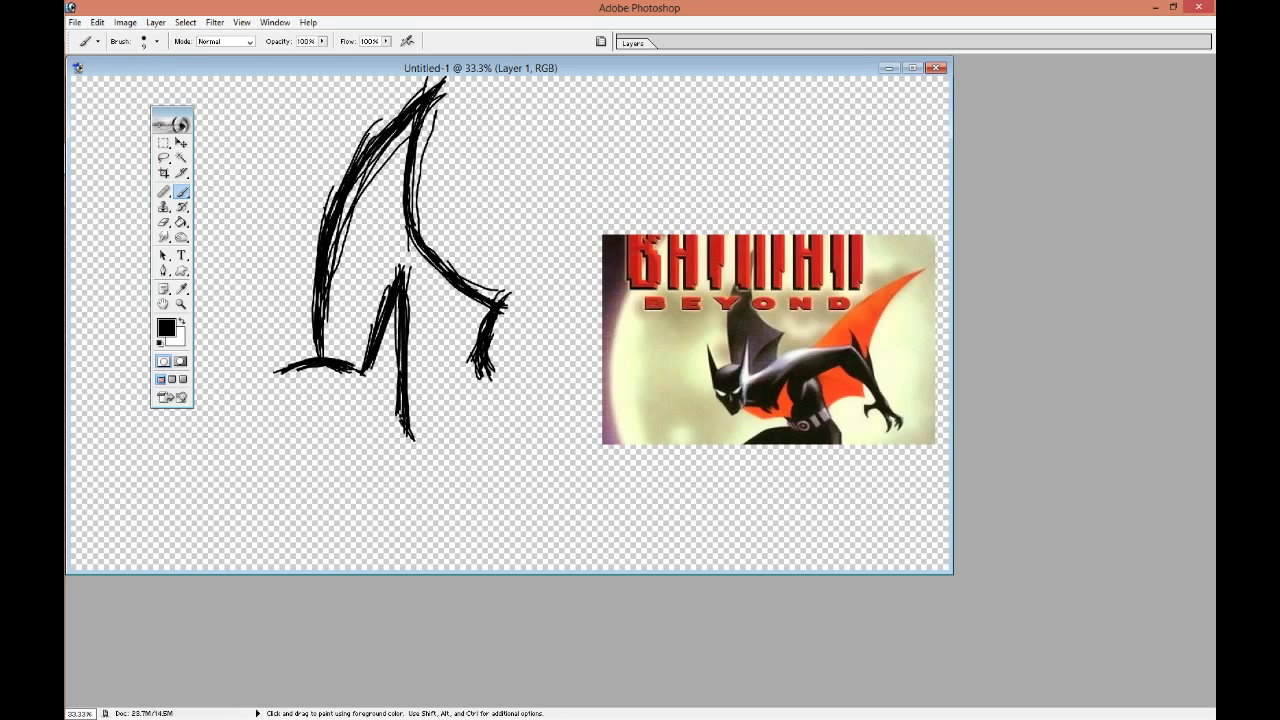
pyautogui.press('l')
pyautogui.moveTo(385, 237); pyautogui.dragTo(290, 338)
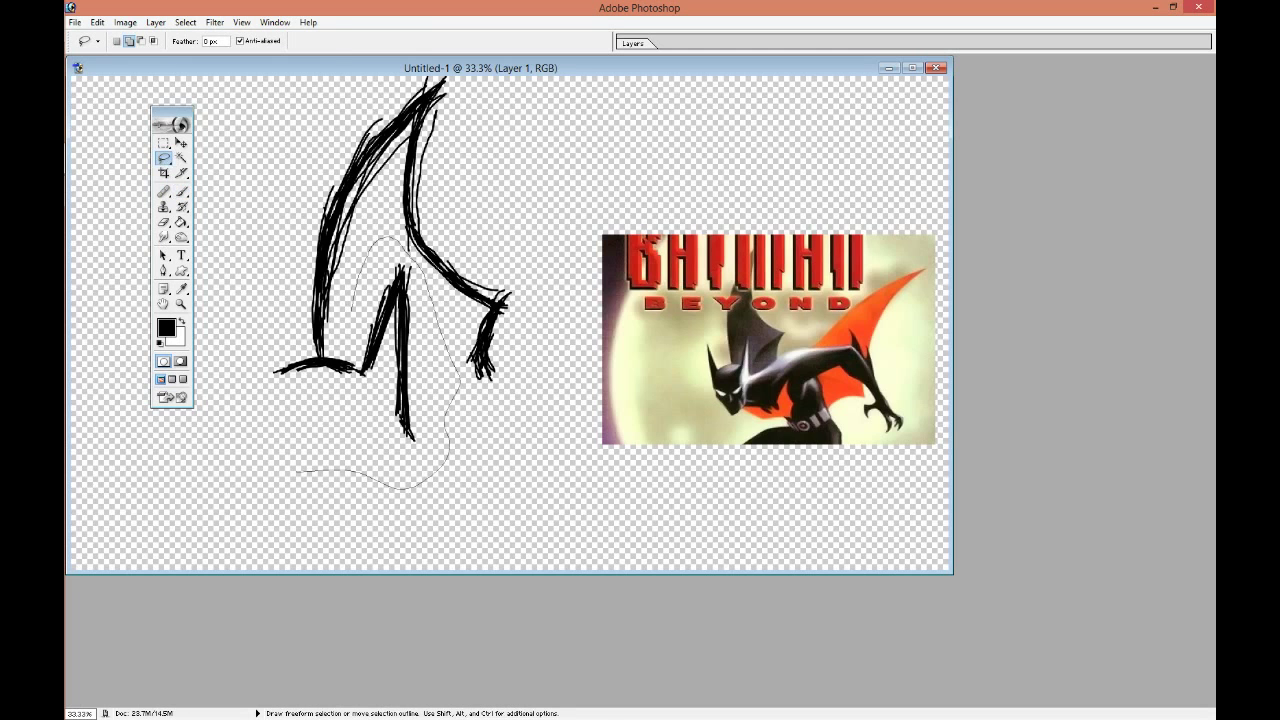
# Reshape the selected lower strokes with Free Transform and apply it.
pyautogui.click(97, 22)
pyautogui.click(162, 272)
pyautogui.moveTo(457, 352); pyautogui.dragTo(331, 370)
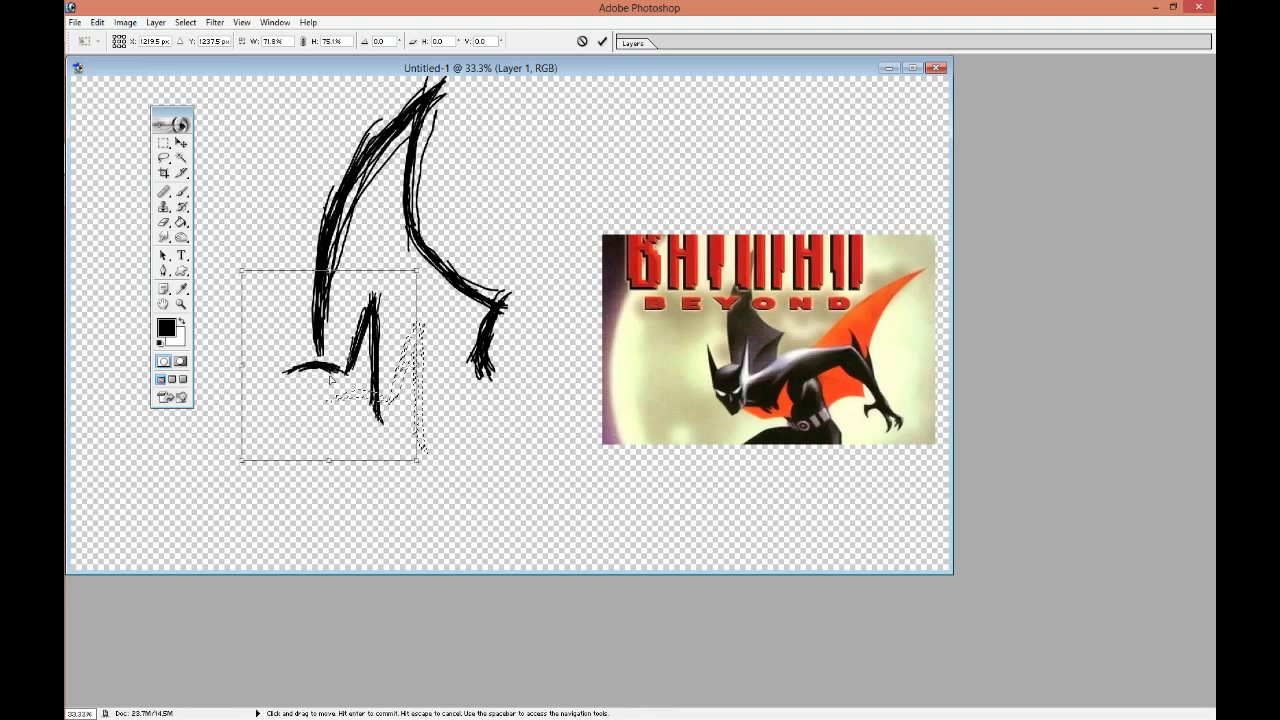
pyautogui.click(164, 158)
pyautogui.click(561, 278)
# Brush a long thickened sweeping stroke rightward across the reference image.
pyautogui.press('b')
pyautogui.rightClick(442, 476)
pyautogui.press('Escape')
pyautogui.moveTo(375, 455)
pyautogui.mouseDown()
pyautogui.moveTo(370, 500)
pyautogui.moveTo(372, 458)
pyautogui.moveTo(562, 368)
pyautogui.mouseUp()
pyautogui.moveTo(436, 412); pyautogui.dragTo(578, 346)
pyautogui.moveTo(470, 400)
pyautogui.mouseDown()
pyautogui.moveTo(620, 334)
pyautogui.moveTo(592, 342)
pyautogui.mouseUp()
pyautogui.moveTo(506, 370); pyautogui.dragTo(656, 330)
pyautogui.moveTo(576, 348)
pyautogui.mouseDown()
pyautogui.moveTo(690, 340)
pyautogui.moveTo(672, 340)
pyautogui.mouseUp()
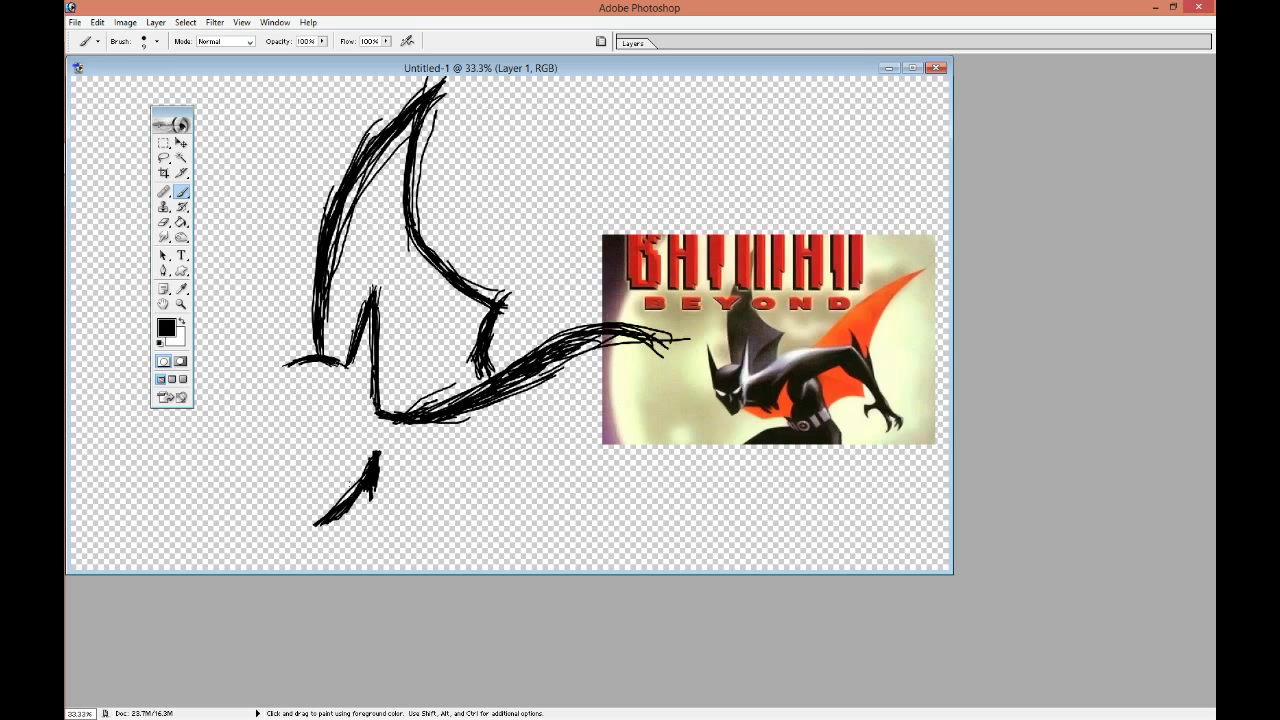
# Shrink the sweep's right end back to the reference image's edge with Free Transform.
pyautogui.press('l')
pyautogui.moveTo(386, 404); pyautogui.dragTo(628, 276)
pyautogui.click(97, 22)
pyautogui.click(125, 272)
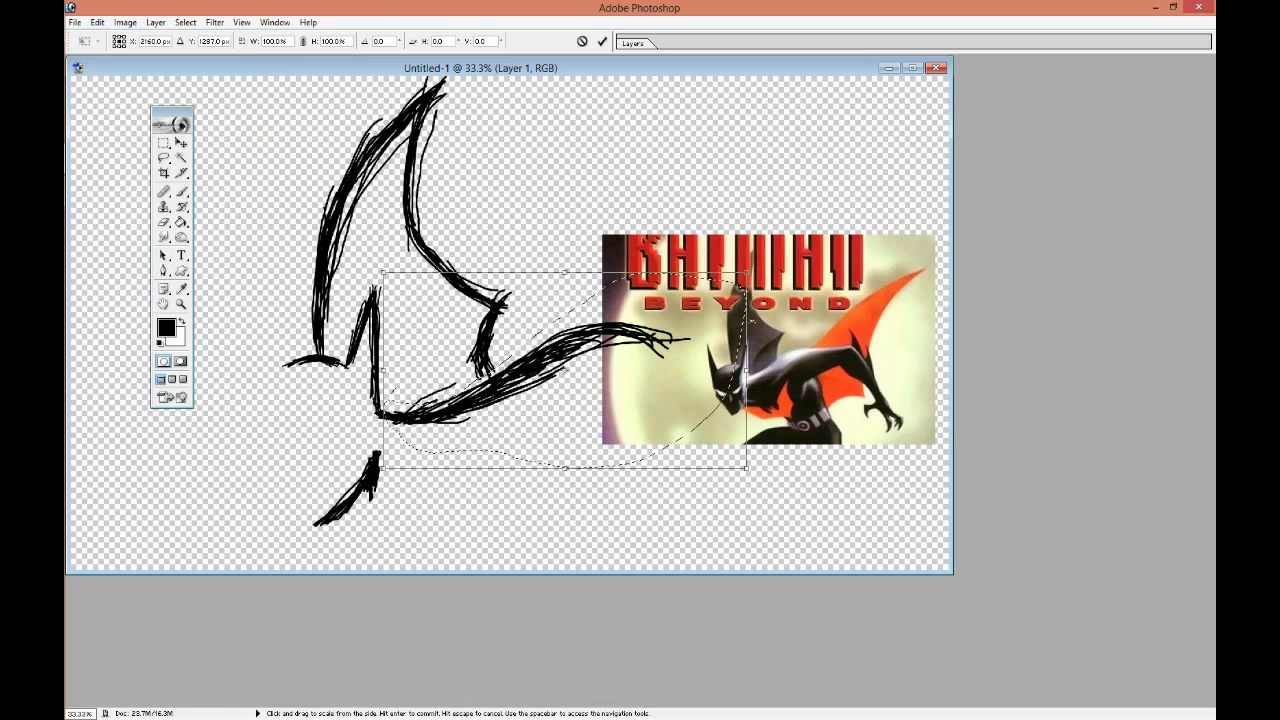
pyautogui.moveTo(746, 370); pyautogui.dragTo(654, 370)
pyautogui.moveTo(518, 272); pyautogui.dragTo(517, 289)
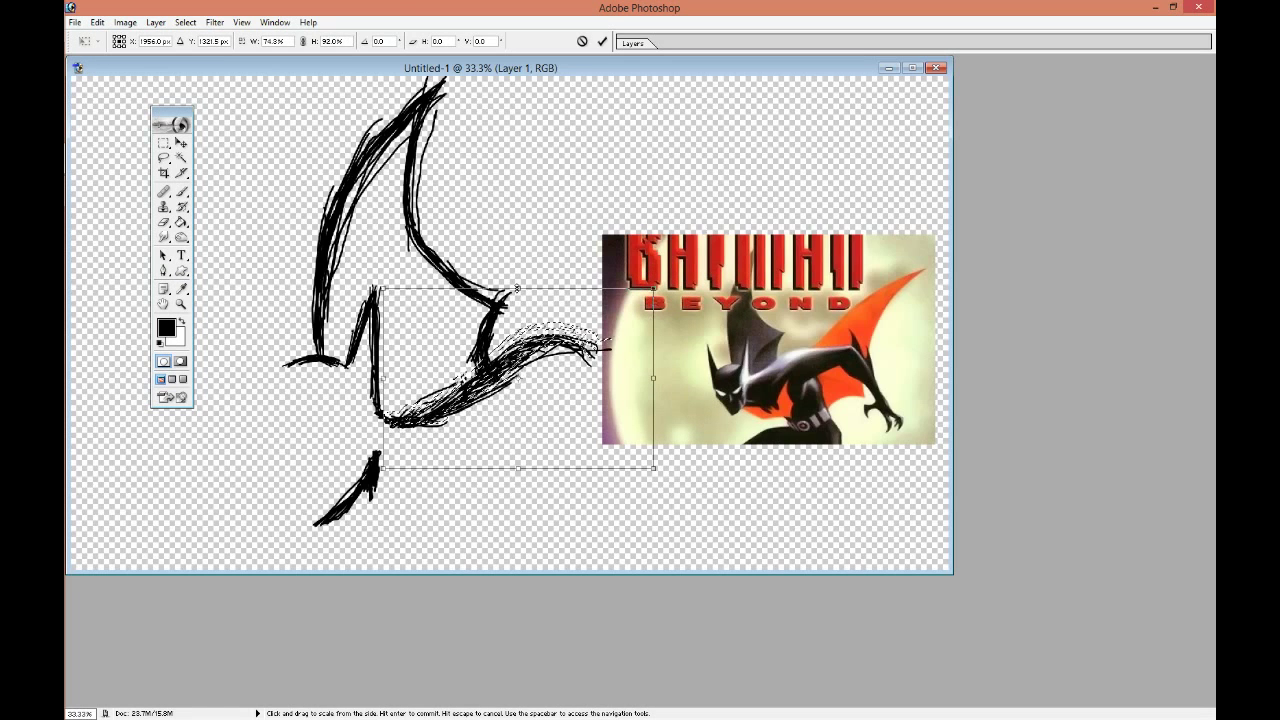
pyautogui.rightClick(664, 245)
pyautogui.press('l')
pyautogui.click(565, 275)
pyautogui.press('b')
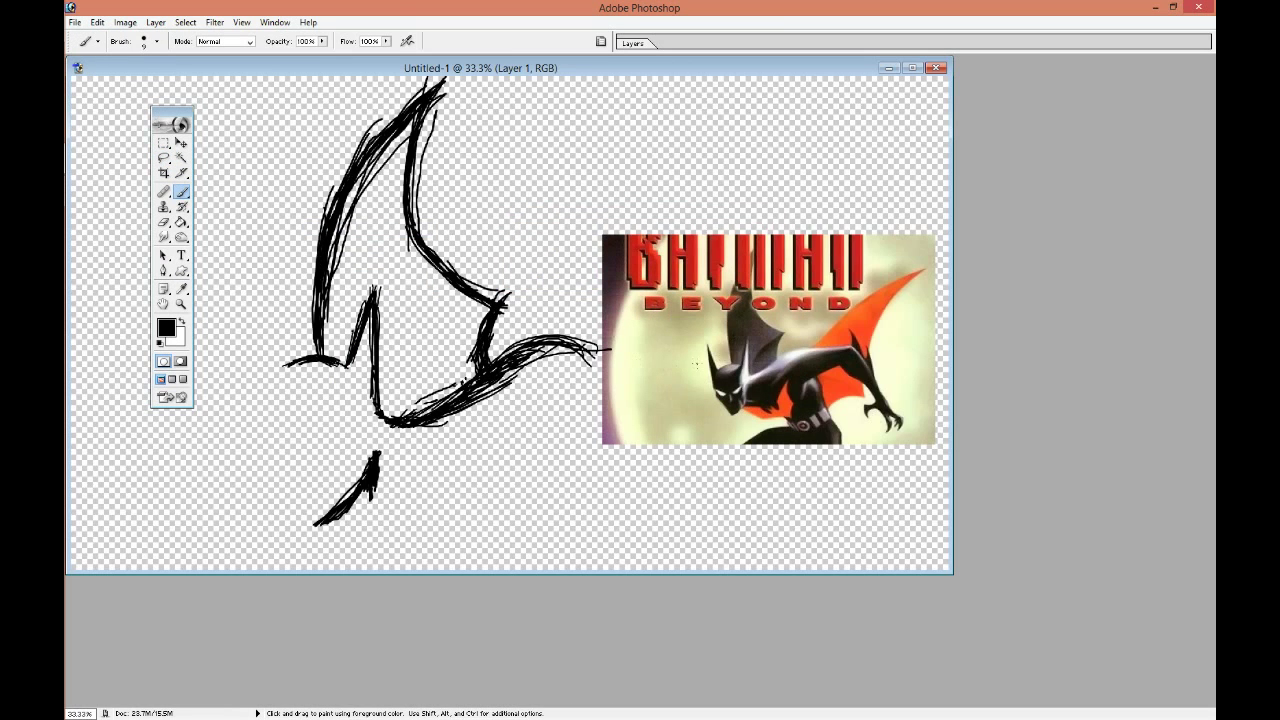
pyautogui.click(633, 43)
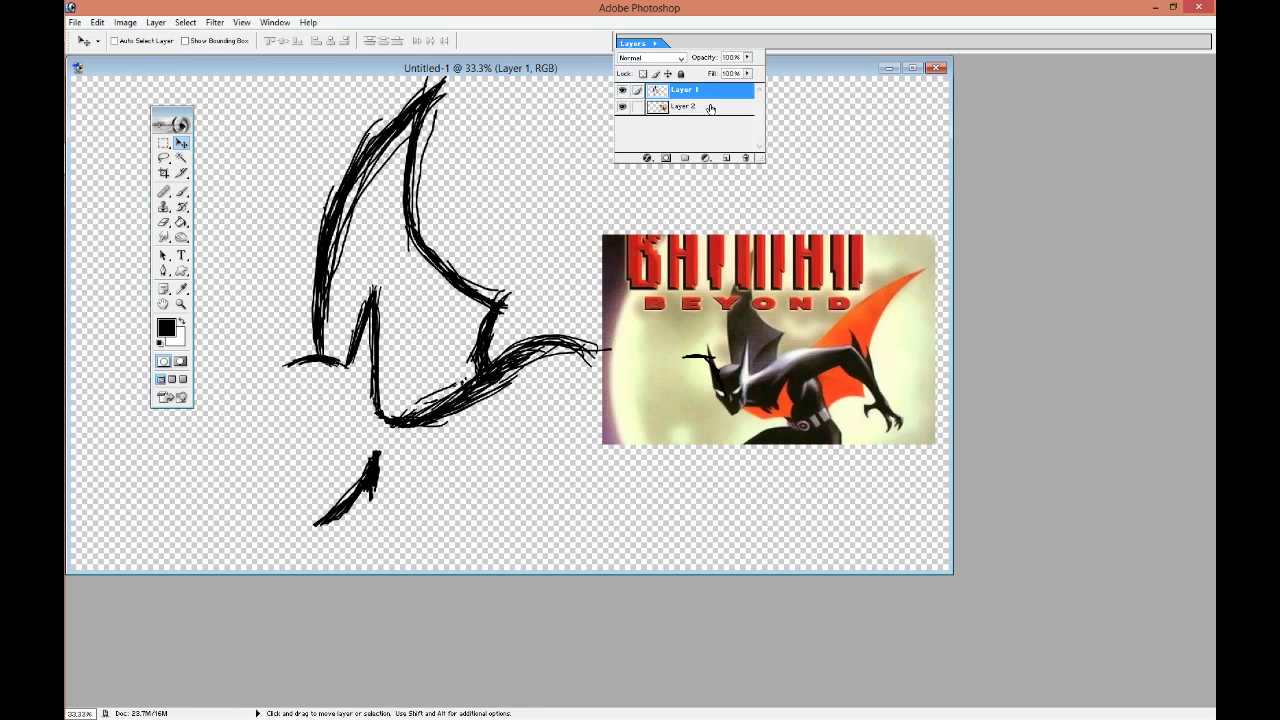
# Move the reference image up-right and extend and thicken the sweep on Layer 1.
pyautogui.moveTo(680, 300); pyautogui.dragTo(704, 142)
pyautogui.click(633, 43)
pyautogui.click(688, 91)
pyautogui.moveTo(590, 345); pyautogui.dragTo(728, 362)
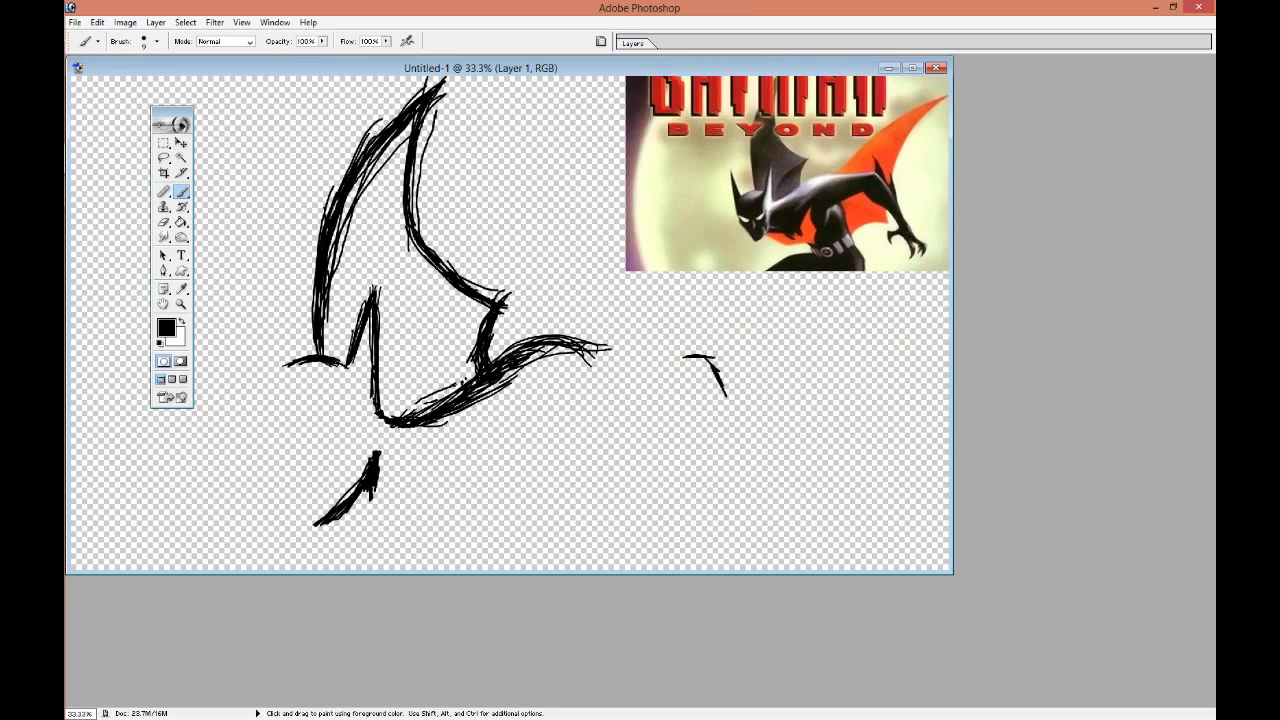
pyautogui.moveTo(446, 420); pyautogui.dragTo(600, 355)
pyautogui.moveTo(520, 360); pyautogui.dragTo(625, 335)
# Draw two diagonal leg strokes down to the canvas bottom.
pyautogui.moveTo(706, 350); pyautogui.dragTo(765, 466)
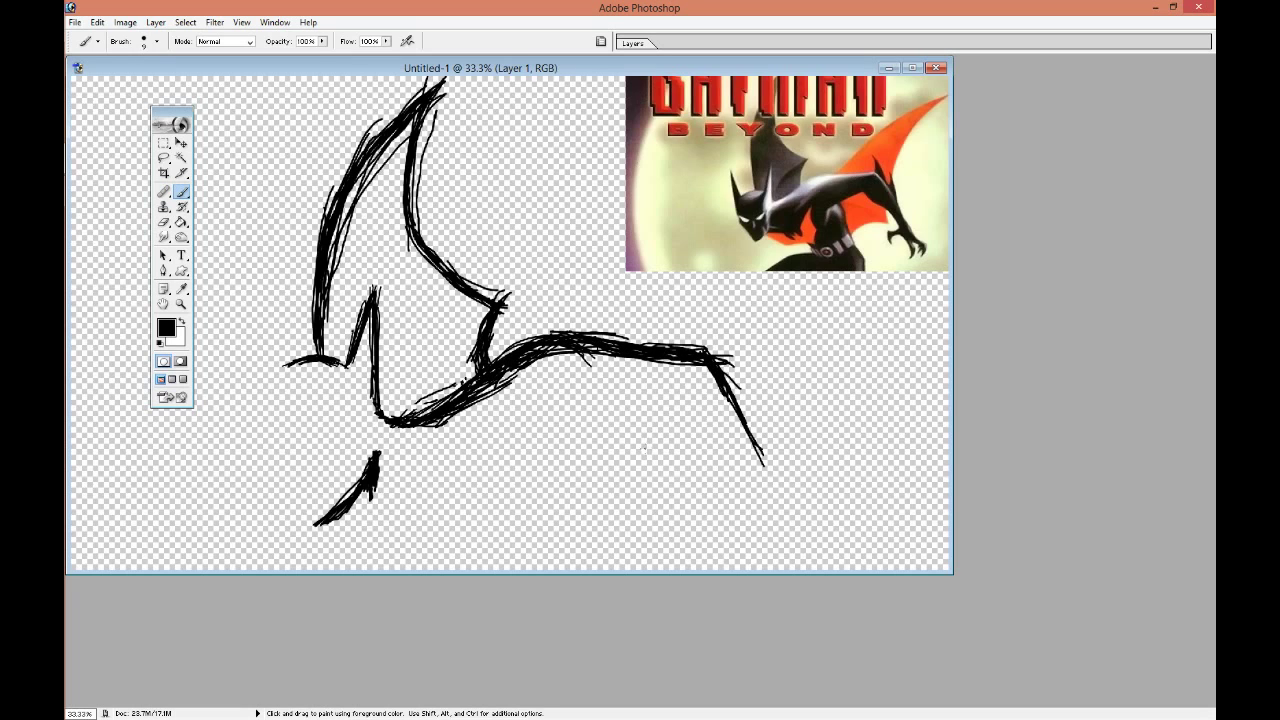
pyautogui.moveTo(768, 466); pyautogui.dragTo(832, 567)
pyautogui.moveTo(636, 452)
pyautogui.mouseDown()
pyautogui.moveTo(720, 522)
pyautogui.moveTo(748, 570)
pyautogui.mouseUp()
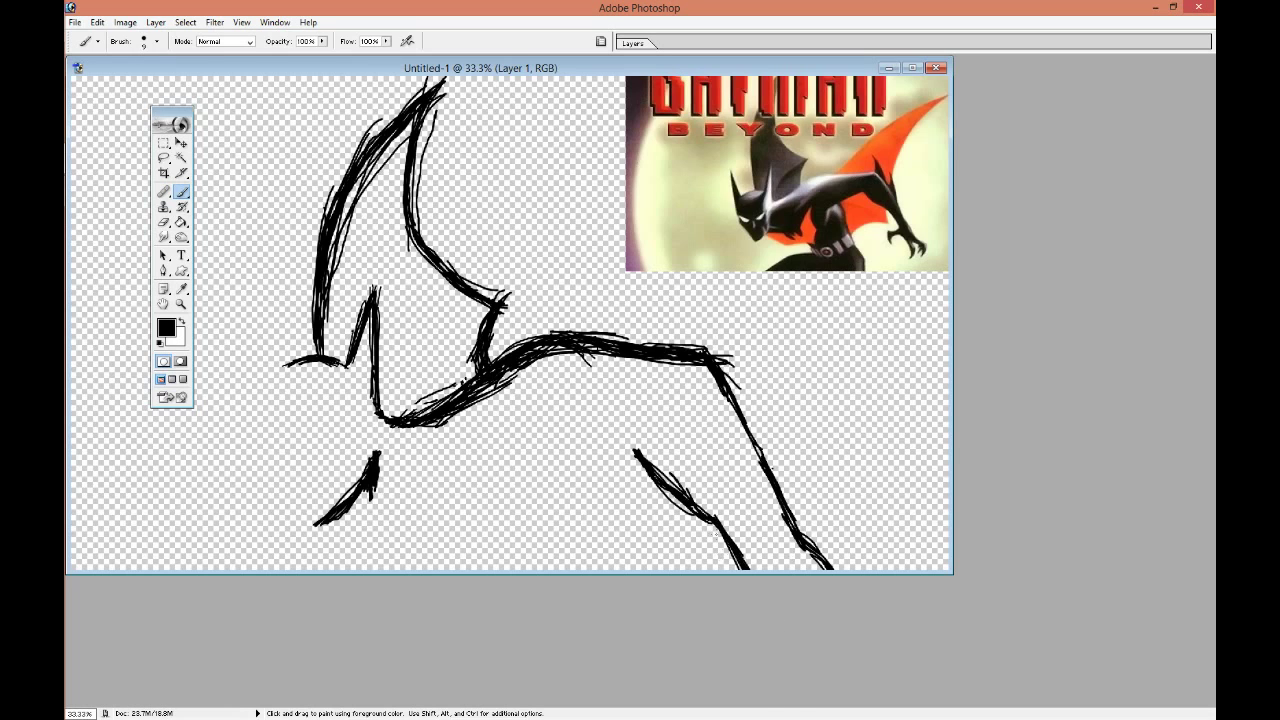
# Scale down and slightly tilt the lower-right leg strokes with Free Transform.
pyautogui.press('l')
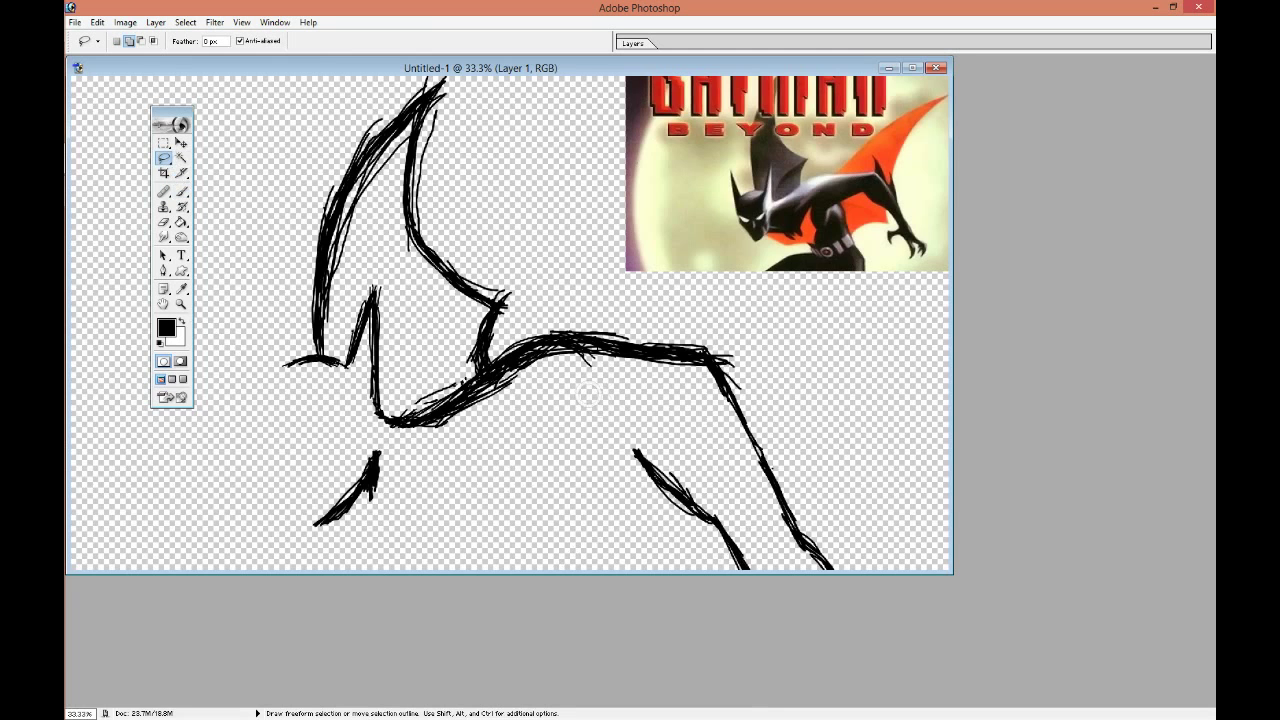
pyautogui.moveTo(576, 350); pyautogui.dragTo(584, 385)
pyautogui.click(97, 22)
pyautogui.click(125, 268)
pyautogui.moveTo(912, 568)
pyautogui.mouseDown()
pyautogui.moveTo(825, 559)
pyautogui.moveTo(868, 546)
pyautogui.mouseUp()
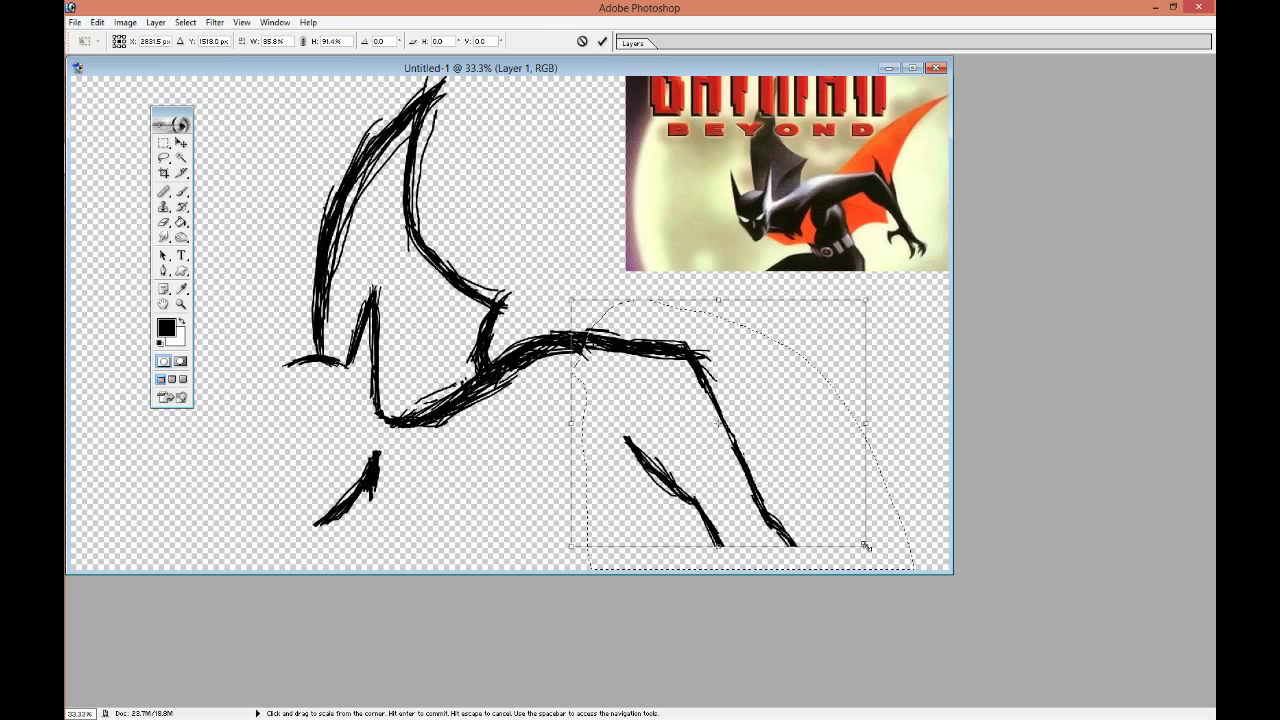
pyautogui.moveTo(868, 546); pyautogui.dragTo(860, 549)
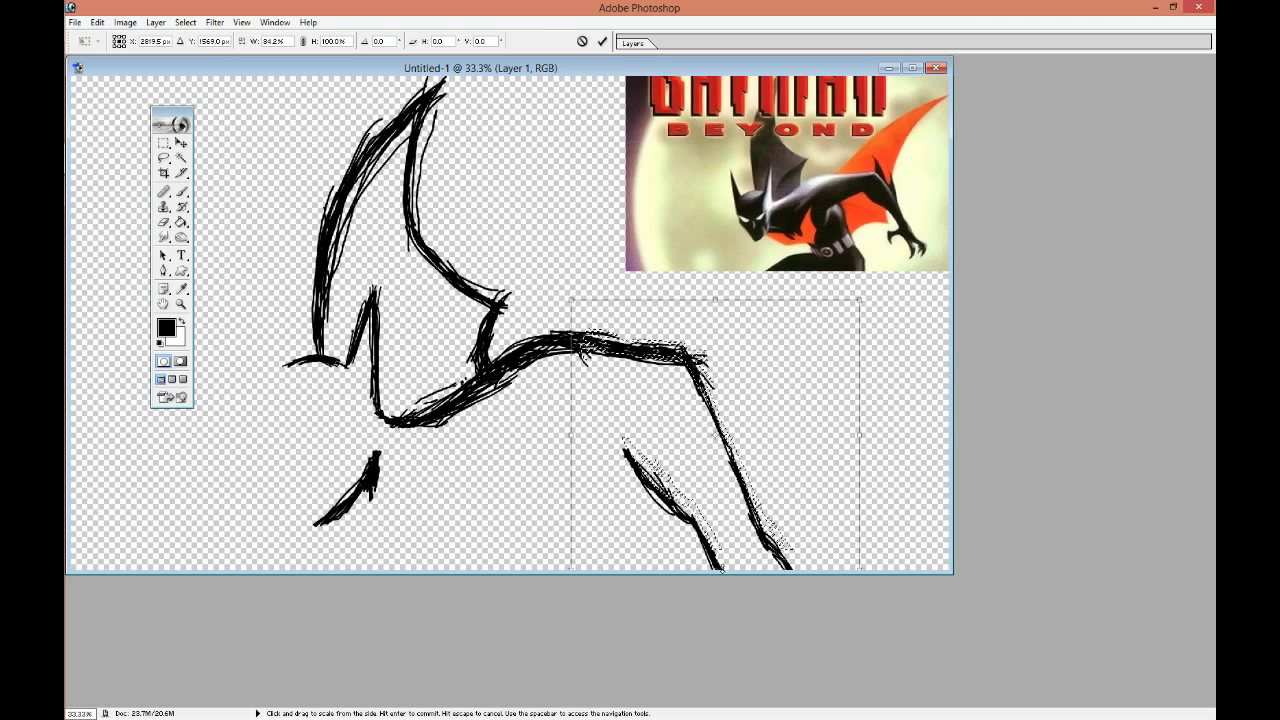
pyautogui.moveTo(729, 549); pyautogui.dragTo(729, 531)
pyautogui.moveTo(903, 394)
pyautogui.mouseDown()
pyautogui.moveTo(807, 375)
pyautogui.moveTo(756, 402)
pyautogui.moveTo(797, 397)
pyautogui.moveTo(758, 373)
pyautogui.mouseUp()
pyautogui.rightClick(818, 432)
pyautogui.click(181, 191)
pyautogui.click(574, 273)
# Lengthen and thicken the lower-left V-shaped leg stroke.
pyautogui.rightClick(583, 300)
pyautogui.press('Escape')
pyautogui.press('l')
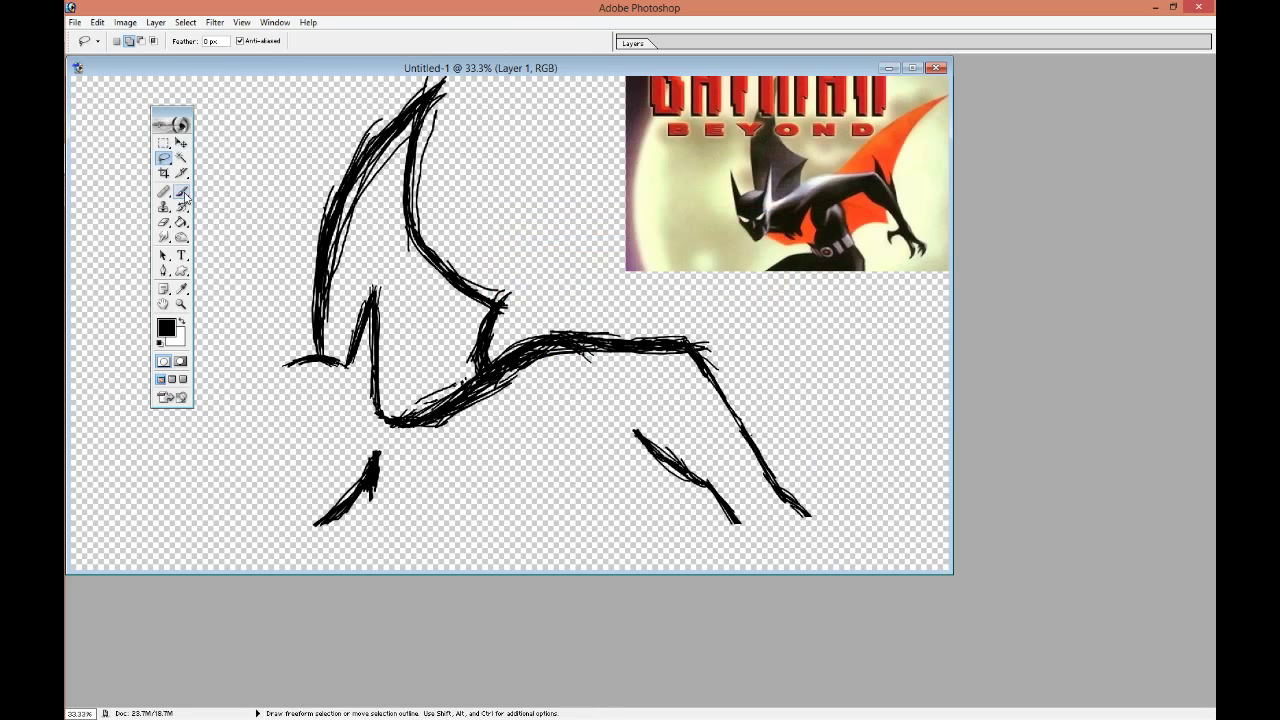
pyautogui.click(183, 194)
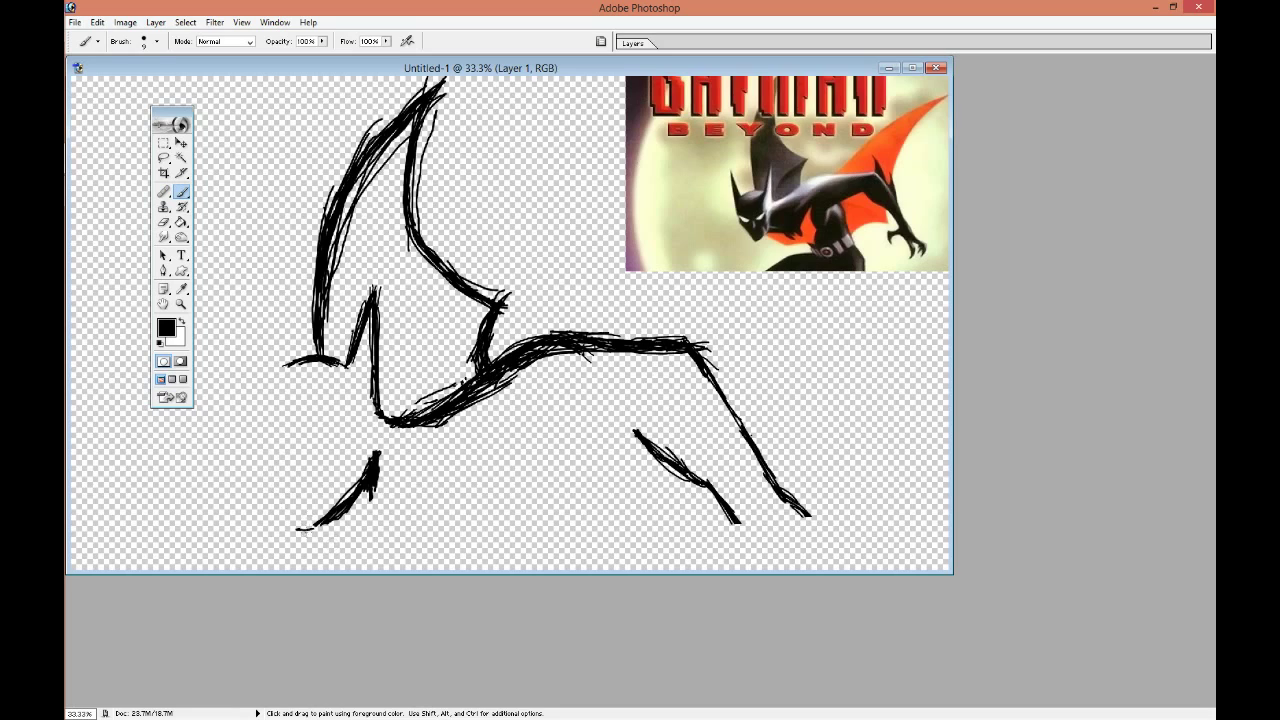
pyautogui.moveTo(257, 474); pyautogui.dragTo(277, 519)
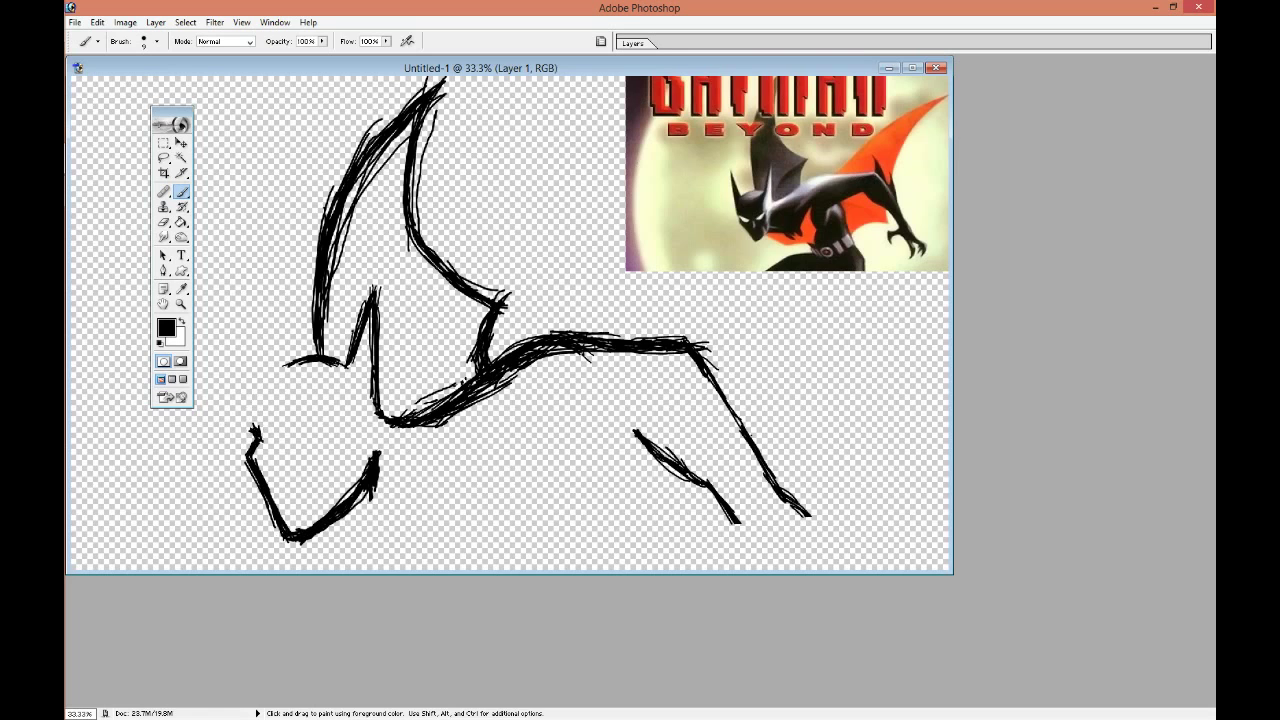
pyautogui.click(79, 650)
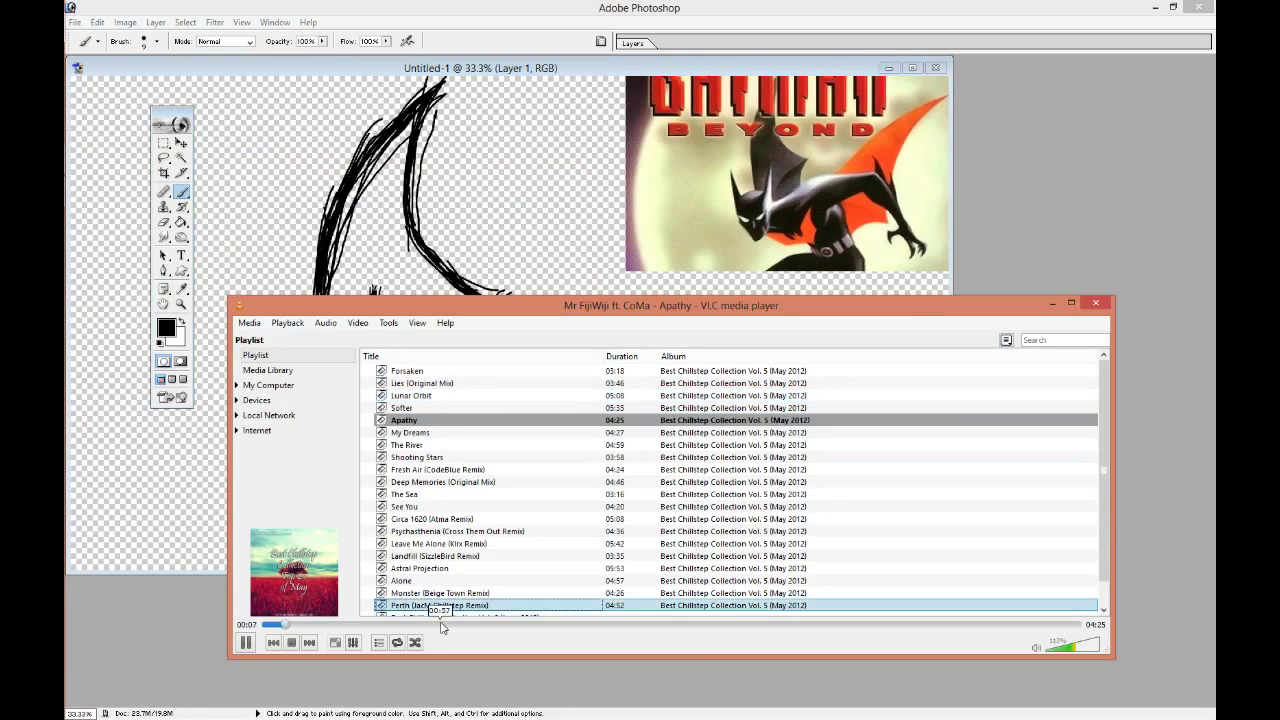
# Skip the VLC track, then sketch the chin, left head side, left ear and right ear spike.
pyautogui.click(1056, 306)
pyautogui.moveTo(256, 430); pyautogui.dragTo(252, 302)
pyautogui.moveTo(244, 372)
pyautogui.mouseDown()
pyautogui.moveTo(260, 278)
pyautogui.moveTo(280, 360)
pyautogui.mouseUp()
pyautogui.moveTo(262, 290); pyautogui.dragTo(294, 395)
pyautogui.moveTo(372, 352)
pyautogui.mouseDown()
pyautogui.moveTo(384, 264)
pyautogui.moveTo(370, 420)
pyautogui.mouseUp()
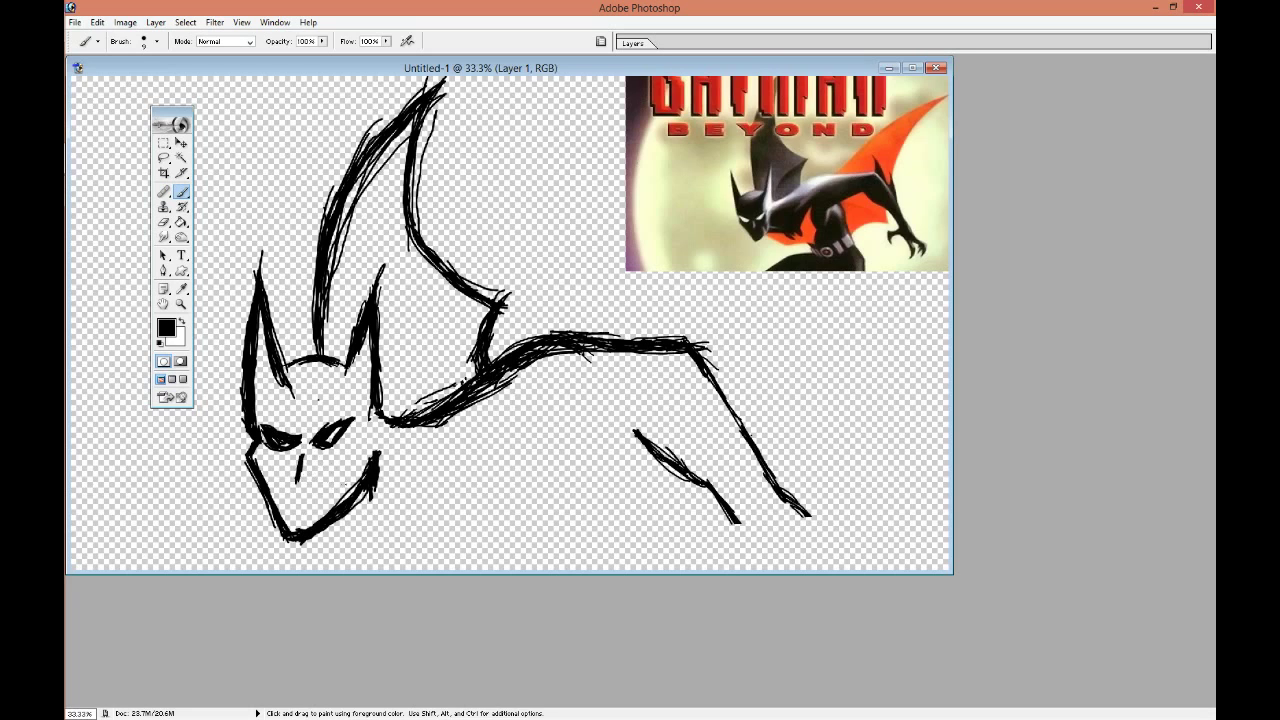
pyautogui.rightClick(332, 480)
# Draw a small mouth under the nose and lasso the head.
pyautogui.moveTo(324, 474); pyautogui.dragTo(338, 488)
pyautogui.press('l')
pyautogui.moveTo(345, 330); pyautogui.dragTo(330, 345)
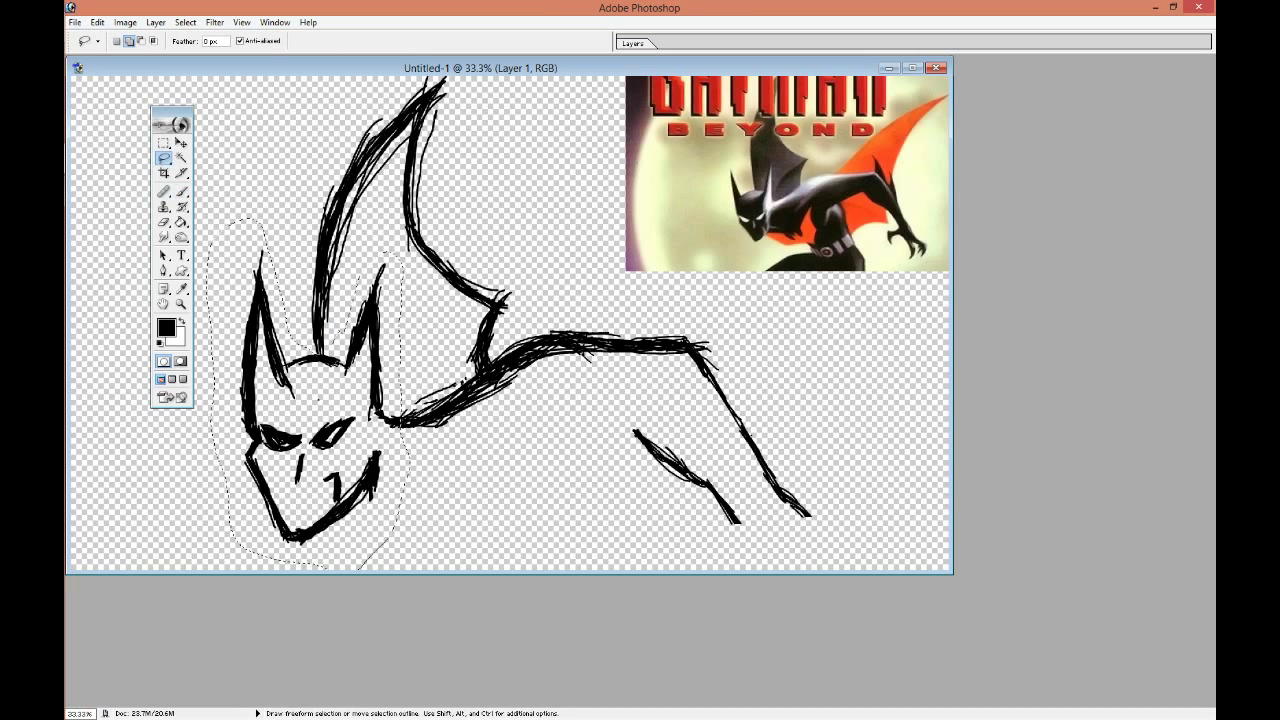
# Enlarge the head toward the top-left and rotate it about 12° counter-clockwise, then apply.
pyautogui.hotkey('ctrl', 't')
pyautogui.moveTo(206, 216); pyautogui.dragTo(175, 200)
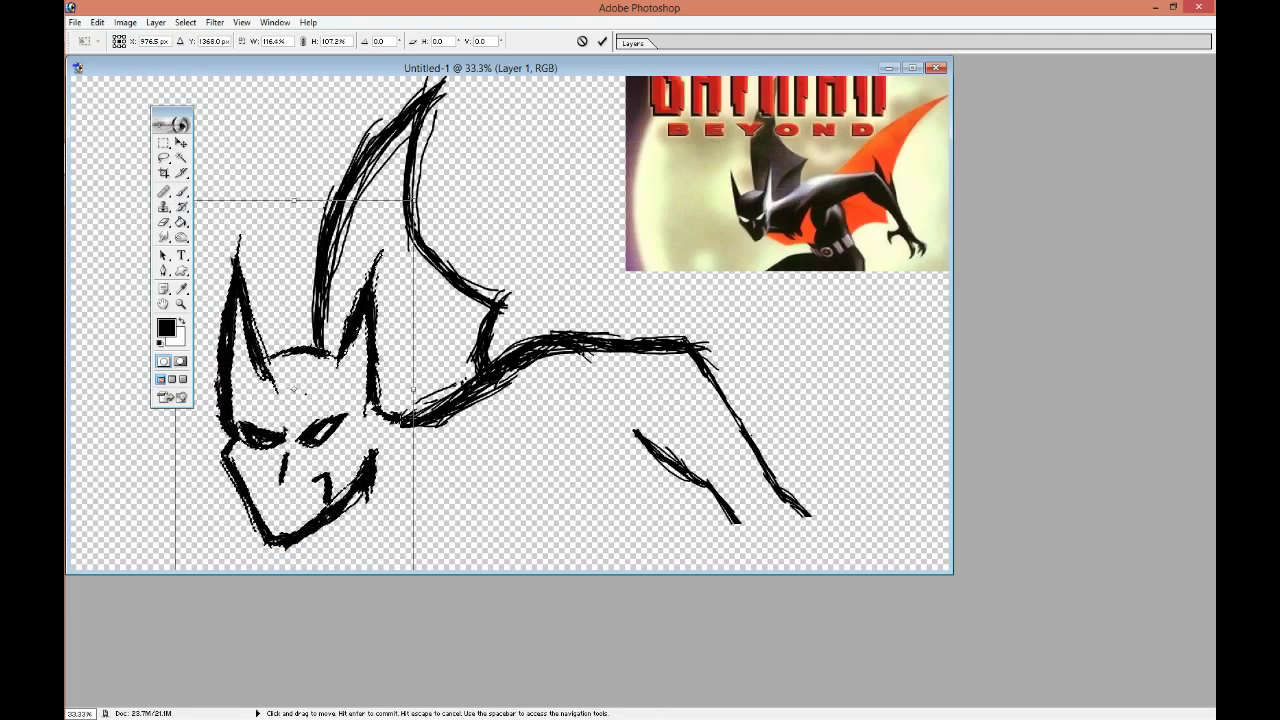
pyautogui.moveTo(438, 232); pyautogui.dragTo(442, 160)
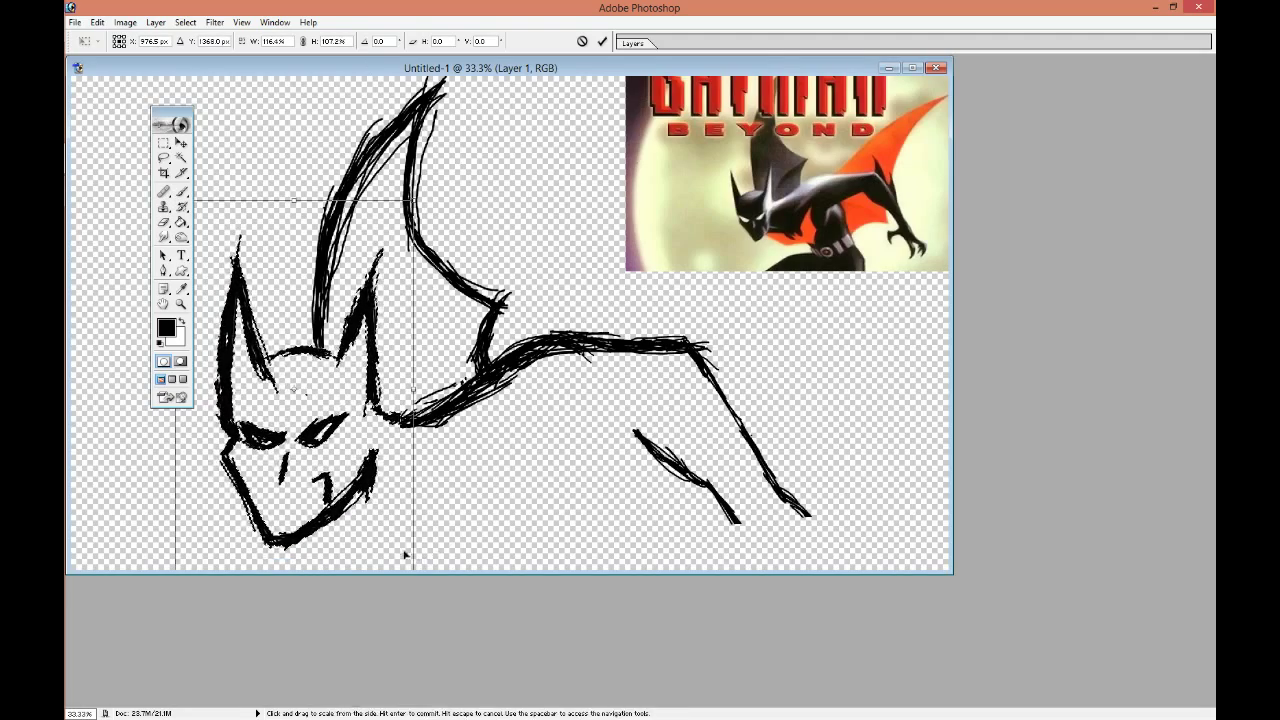
pyautogui.moveTo(442, 160); pyautogui.dragTo(403, 145)
pyautogui.rightClick(481, 351)
pyautogui.press('b')
pyautogui.press('Return')
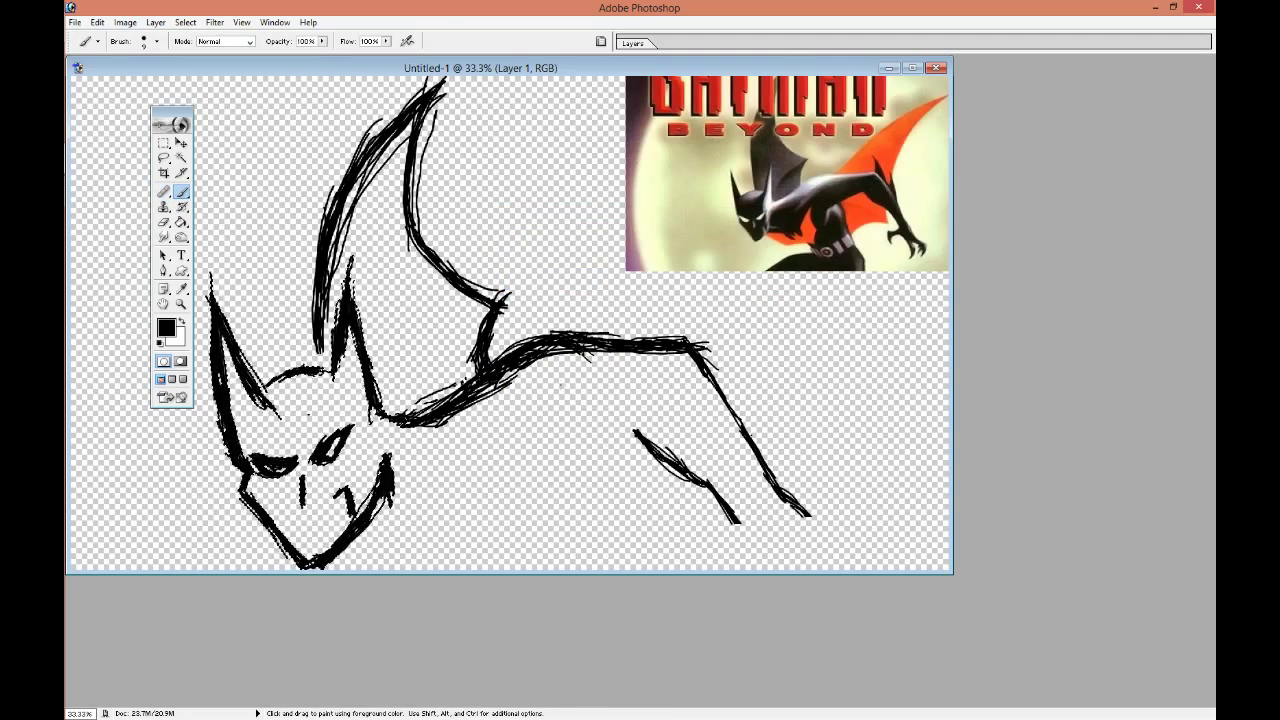
pyautogui.rightClick(636, 430)
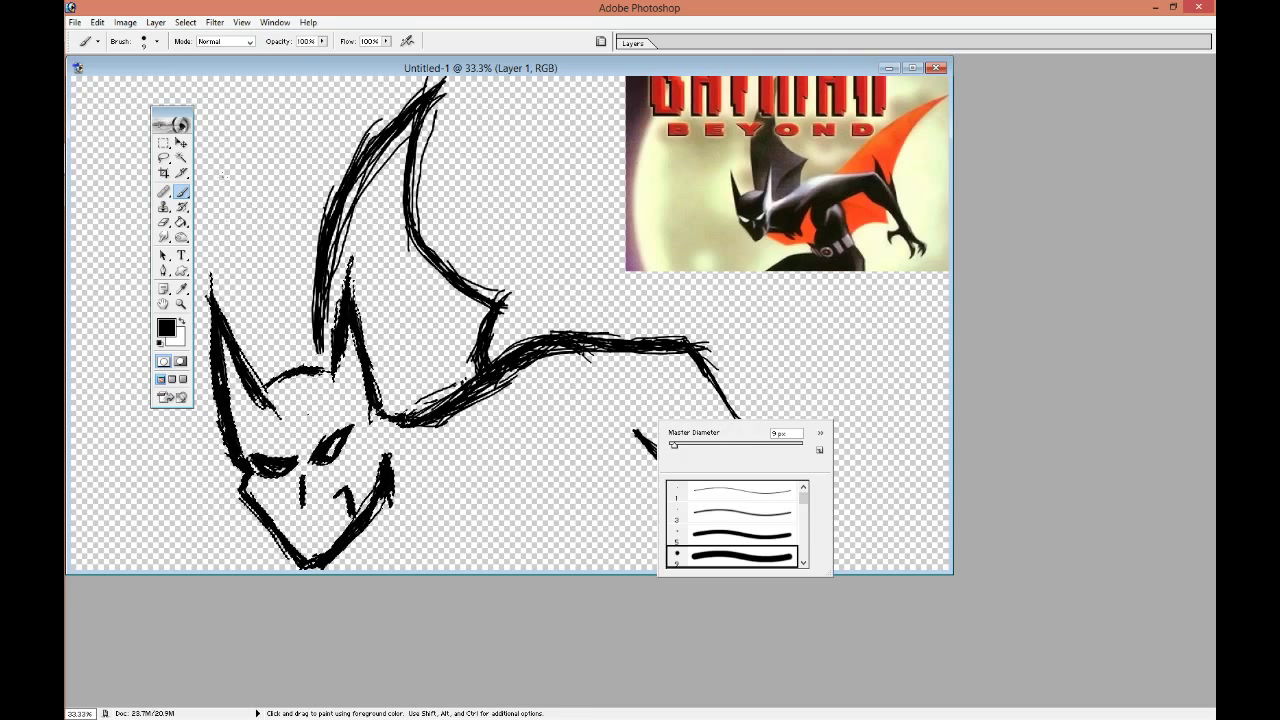
# Return to the Brush and draw the lower leg lines and right foot.
pyautogui.press('l')
pyautogui.rightClick(303, 172)
pyautogui.press('Escape')
pyautogui.press('b')
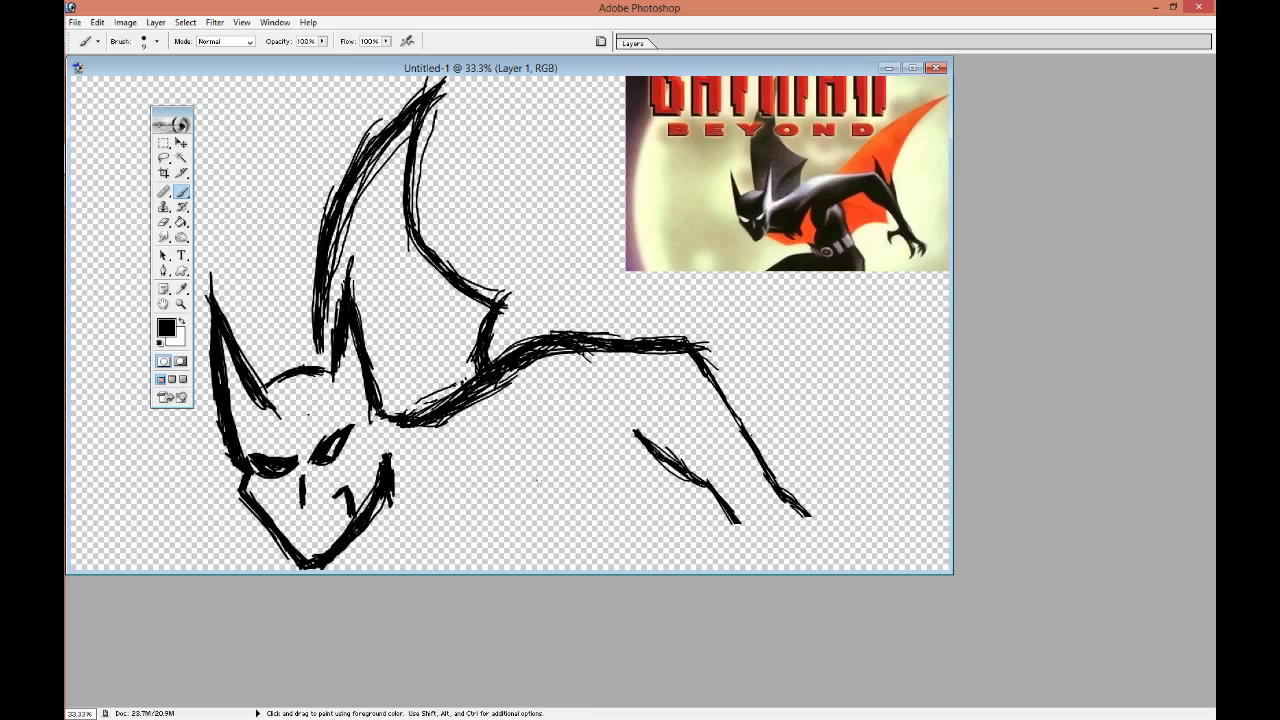
pyautogui.moveTo(541, 486); pyautogui.dragTo(650, 414)
pyautogui.moveTo(572, 460); pyautogui.dragTo(632, 426)
pyautogui.moveTo(540, 460)
pyautogui.mouseDown()
pyautogui.moveTo(660, 414)
pyautogui.moveTo(774, 550)
pyautogui.mouseUp()
pyautogui.moveTo(786, 500); pyautogui.dragTo(848, 555)
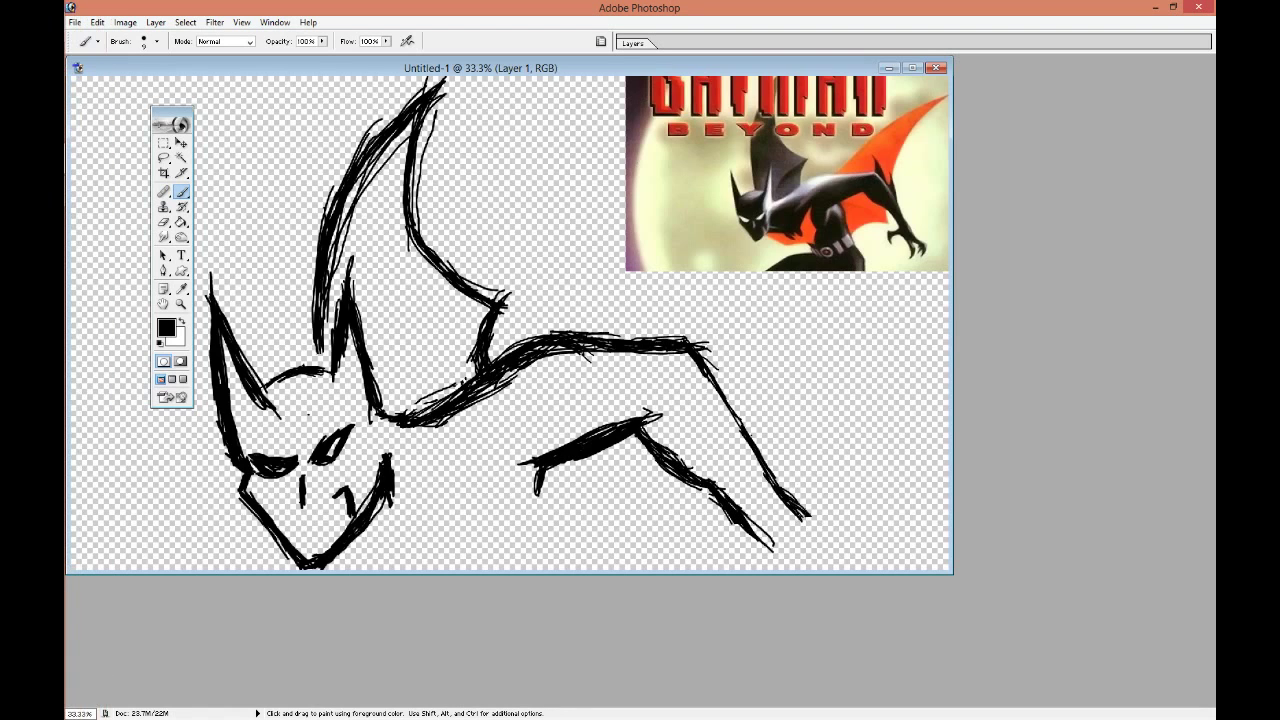
pyautogui.moveTo(790, 496); pyautogui.dragTo(846, 550)
pyautogui.moveTo(780, 484); pyautogui.dragTo(842, 540)
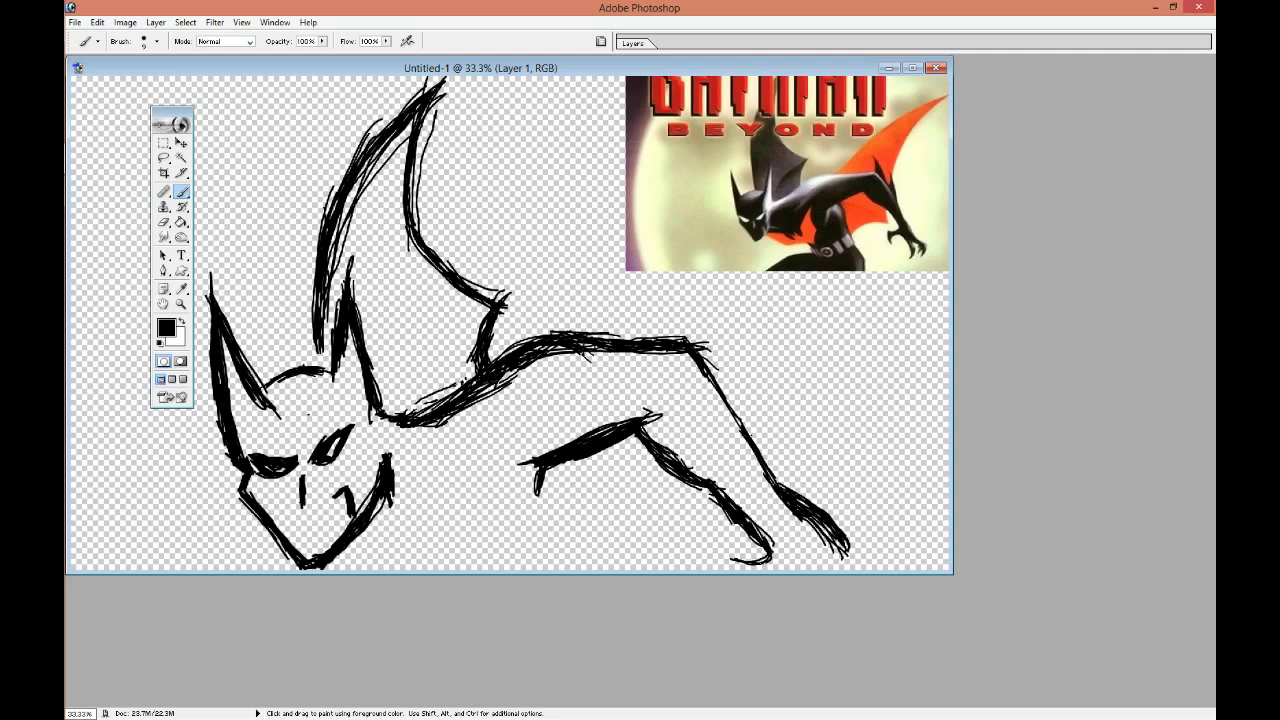
# Extend the right and front legs down to the canvas bottom.
pyautogui.moveTo(726, 566); pyautogui.dragTo(736, 562)
pyautogui.moveTo(848, 548); pyautogui.dragTo(868, 570)
pyautogui.moveTo(828, 514); pyautogui.dragTo(866, 562)
pyautogui.moveTo(592, 456); pyautogui.dragTo(656, 568)
pyautogui.moveTo(606, 490); pyautogui.dragTo(650, 568)
pyautogui.moveTo(590, 458)
pyautogui.mouseDown()
pyautogui.moveTo(640, 530)
pyautogui.moveTo(646, 568)
pyautogui.moveTo(616, 520)
pyautogui.mouseUp()
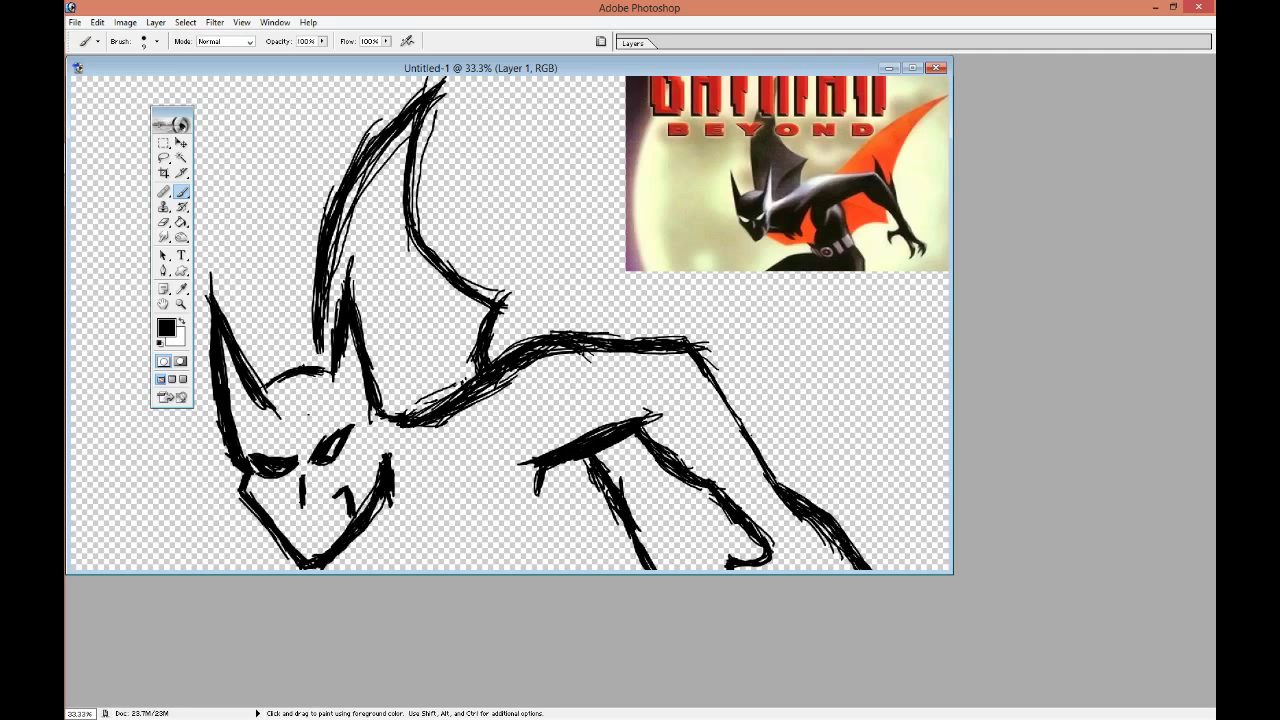
# Add the jaw line, thicken the ear and back, and sweep long cape strokes up-right.
pyautogui.moveTo(352, 546); pyautogui.dragTo(398, 570)
pyautogui.moveTo(324, 370); pyautogui.dragTo(316, 340)
pyautogui.moveTo(320, 222); pyautogui.dragTo(312, 310)
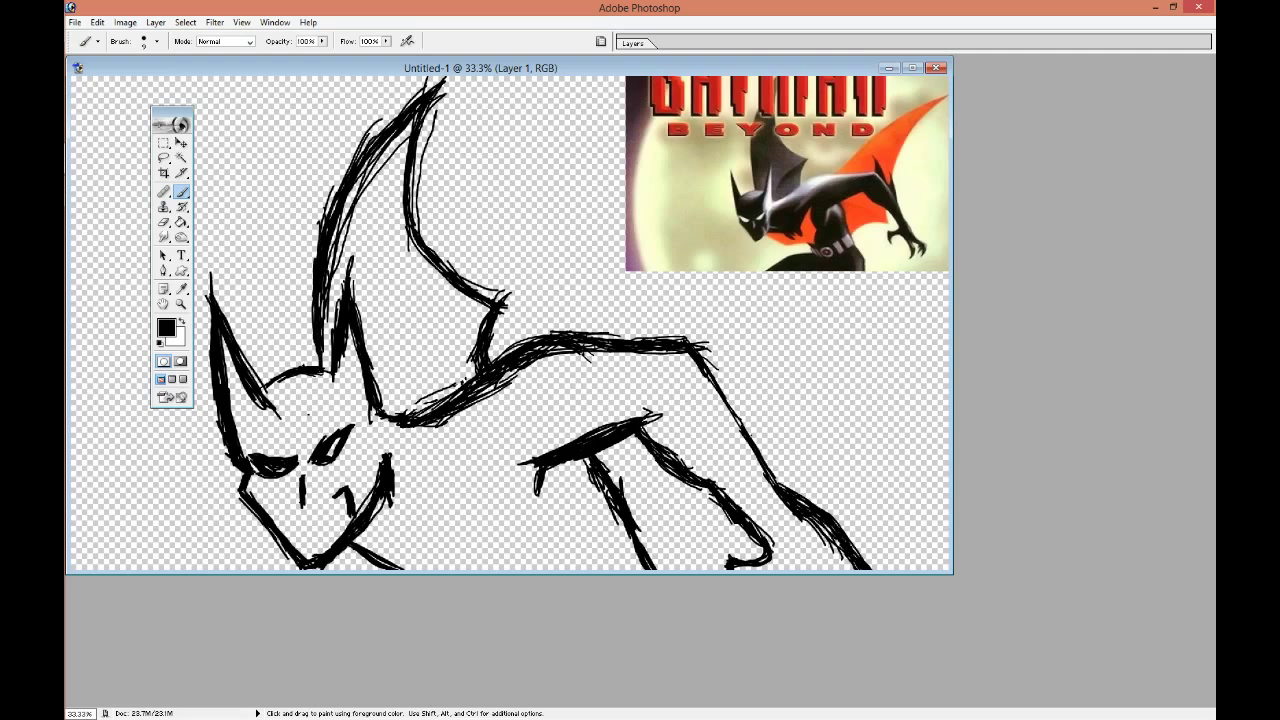
pyautogui.moveTo(700, 350); pyautogui.dragTo(748, 436)
pyautogui.moveTo(606, 338)
pyautogui.mouseDown()
pyautogui.moveTo(878, 80)
pyautogui.moveTo(890, 92)
pyautogui.moveTo(780, 174)
pyautogui.moveTo(816, 132)
pyautogui.mouseUp()
pyautogui.moveTo(772, 170)
pyautogui.mouseDown()
pyautogui.moveTo(918, 106)
pyautogui.moveTo(934, 112)
pyautogui.mouseUp()
pyautogui.moveTo(852, 126); pyautogui.dragTo(940, 100)
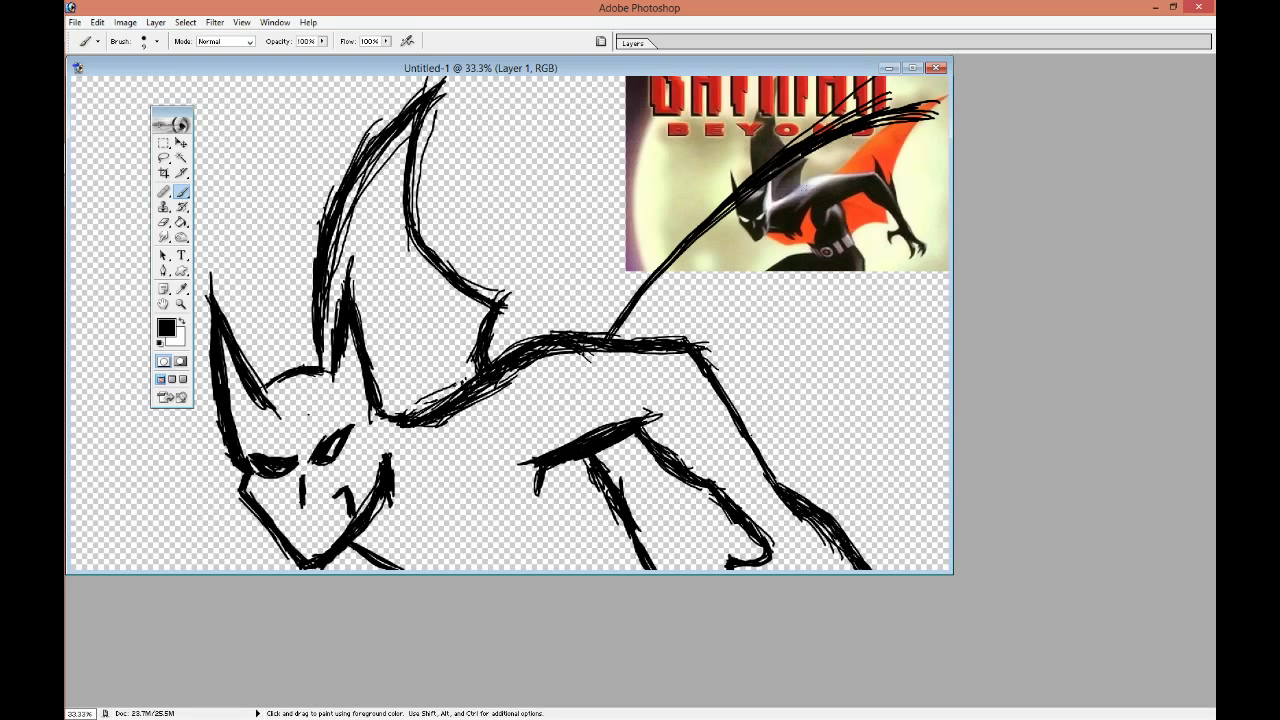
# Lasso the figure's whole body and head.
pyautogui.press('l')
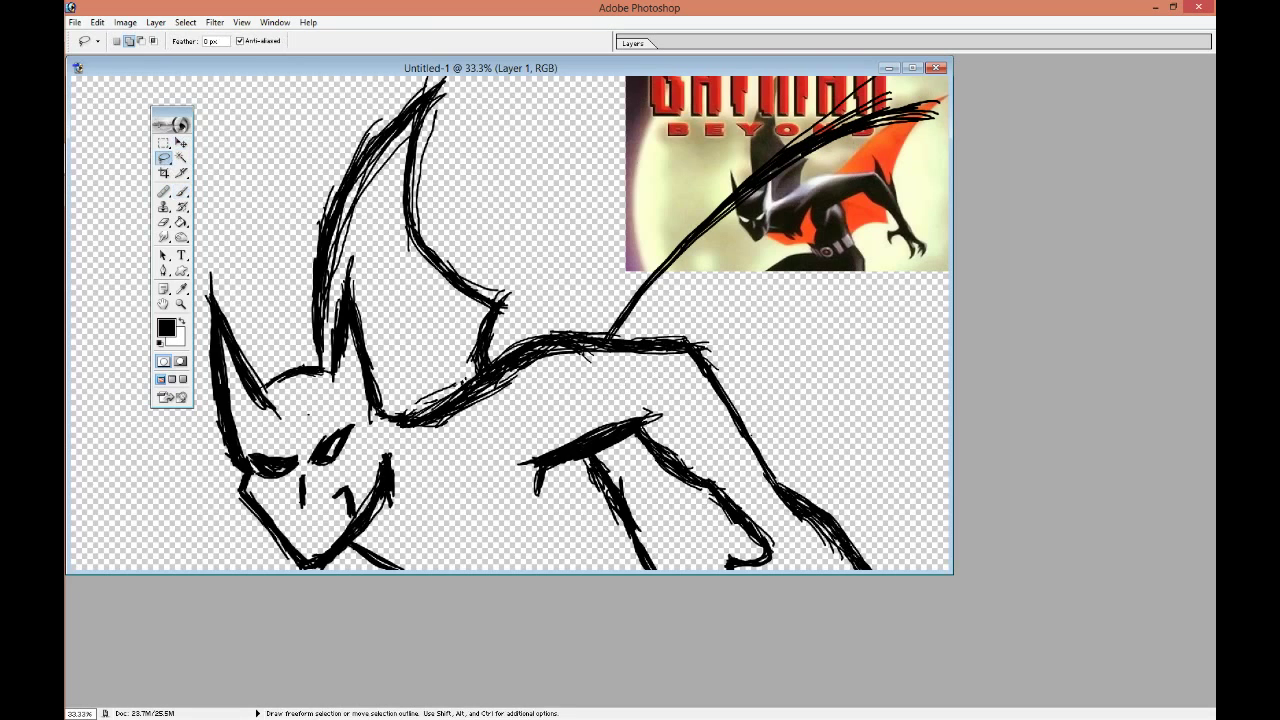
pyautogui.moveTo(494, 372)
pyautogui.mouseDown()
pyautogui.moveTo(460, 380)
pyautogui.moveTo(212, 278)
pyautogui.mouseUp()
pyautogui.rightClick(560, 285)
pyautogui.press('Escape')
pyautogui.moveTo(518, 327); pyautogui.dragTo(908, 566)
pyautogui.moveTo(908, 566)
pyautogui.mouseDown()
pyautogui.moveTo(380, 272)
pyautogui.moveTo(518, 395)
pyautogui.mouseUp()
# Scale the selection to about 109% width and 111% height and apply it.
pyautogui.hotkey('ctrl', 't')
pyautogui.moveTo(910, 388); pyautogui.dragTo(977, 388)
pyautogui.moveTo(567, 208); pyautogui.dragTo(574, 167)
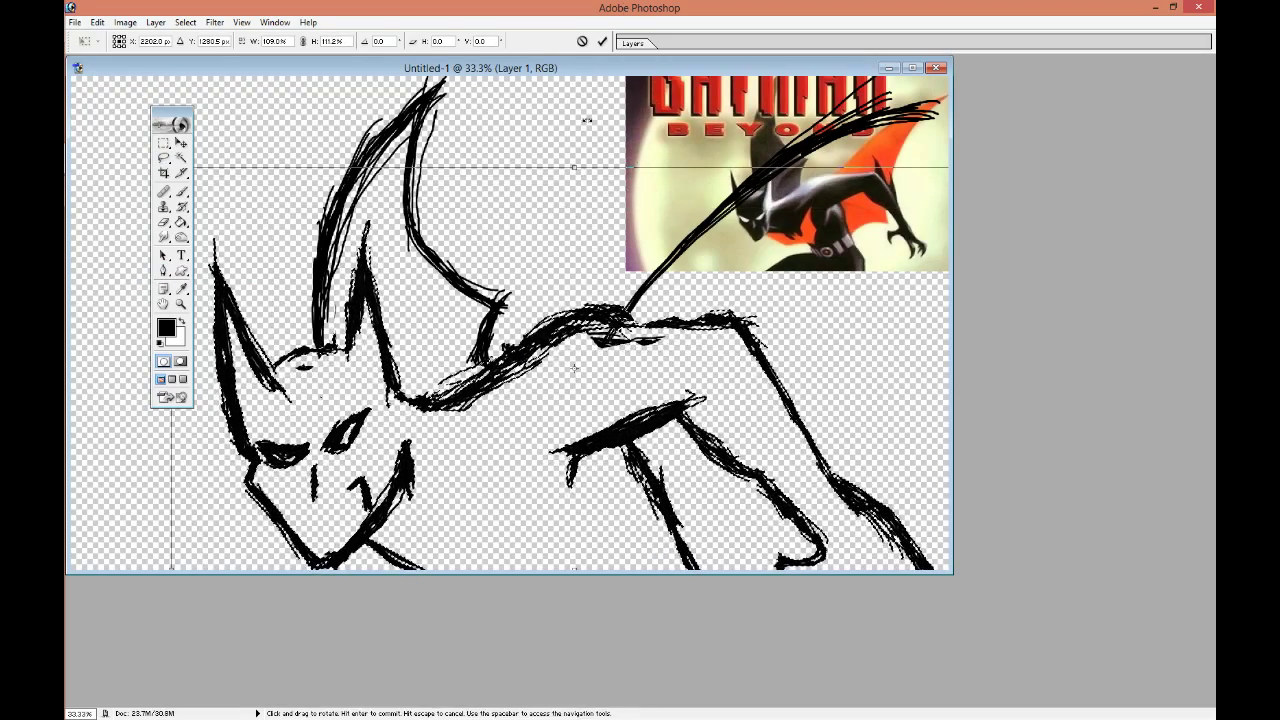
pyautogui.rightClick(631, 337)
pyautogui.press('l')
pyautogui.click(570, 278)
pyautogui.rightClick(486, 130)
# Fill both eyes solid black and add a brow stroke above the left eye.
pyautogui.press('b')
pyautogui.moveTo(264, 440)
pyautogui.mouseDown()
pyautogui.moveTo(312, 446)
pyautogui.moveTo(252, 436)
pyautogui.mouseUp()
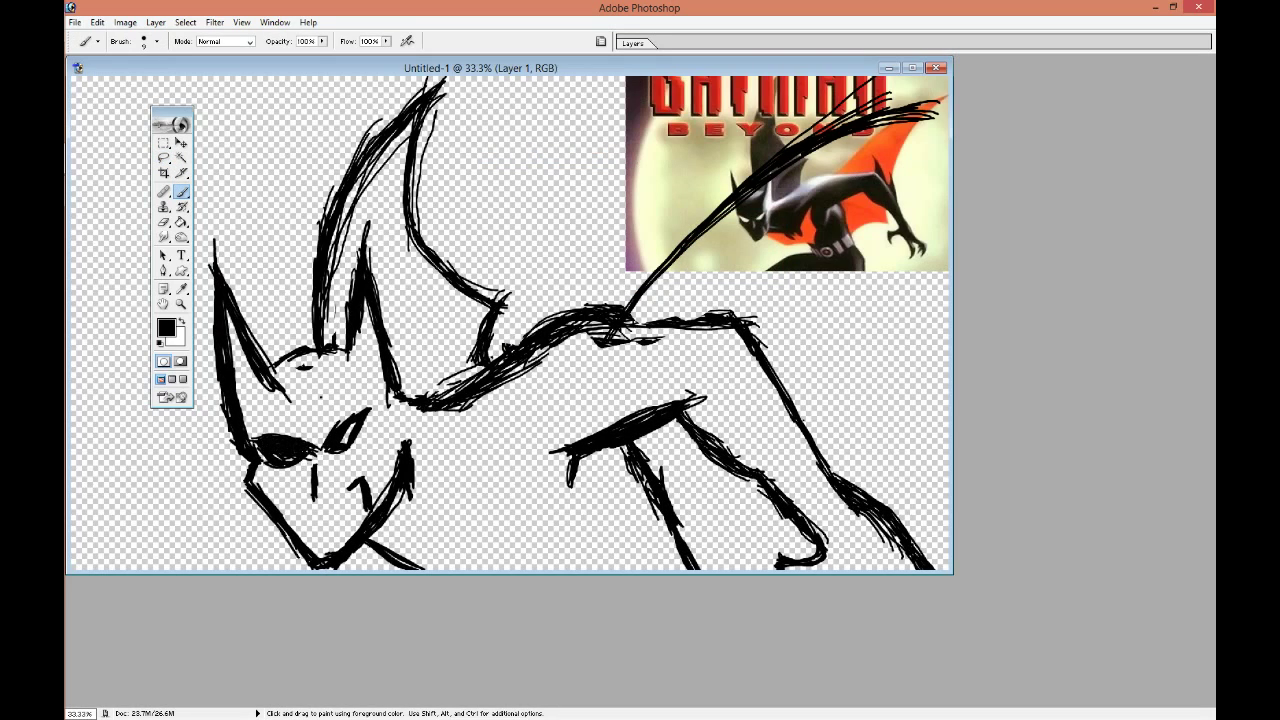
pyautogui.moveTo(355, 424); pyautogui.dragTo(345, 442)
pyautogui.moveTo(268, 372)
pyautogui.mouseDown()
pyautogui.moveTo(330, 342)
pyautogui.moveTo(294, 362)
pyautogui.moveTo(368, 350)
pyautogui.moveTo(366, 362)
pyautogui.moveTo(440, 400)
pyautogui.moveTo(496, 370)
pyautogui.mouseUp()
# Thicken the shoulder line and draw a second cape line sweeping to the top right.
pyautogui.moveTo(460, 412); pyautogui.dragTo(498, 406)
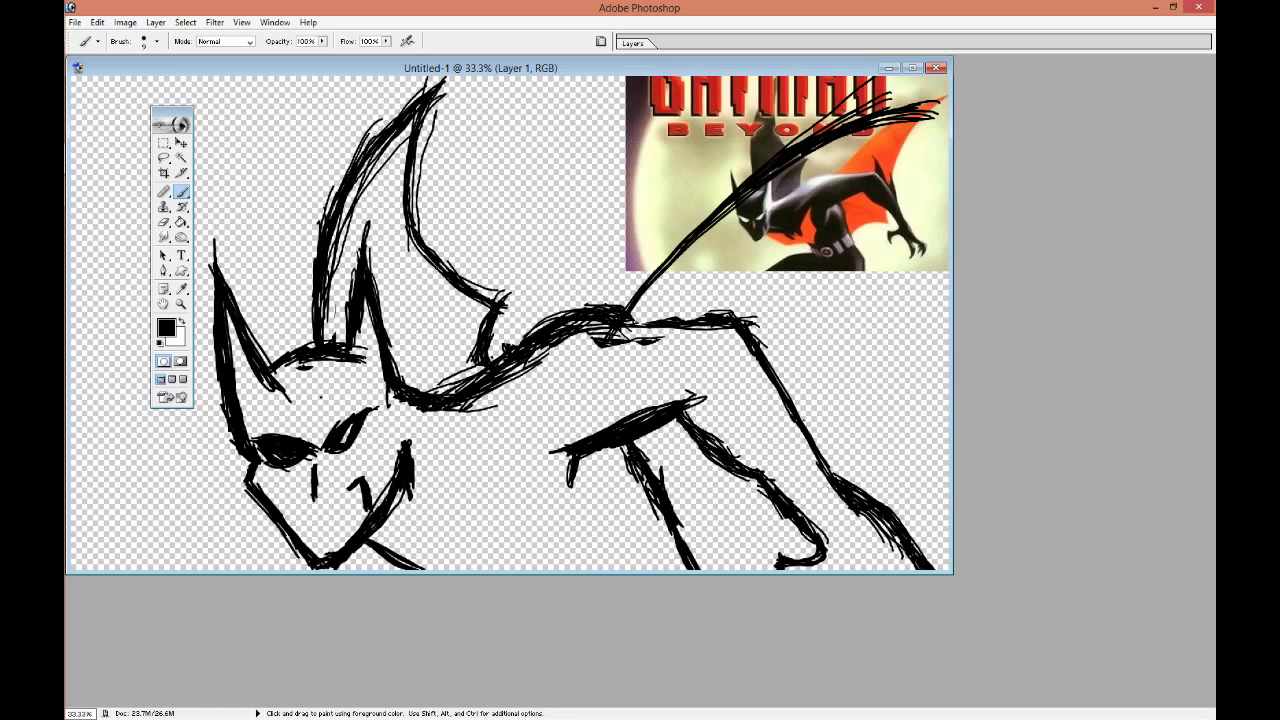
pyautogui.moveTo(764, 524); pyautogui.dragTo(761, 484)
pyautogui.moveTo(780, 344)
pyautogui.mouseDown()
pyautogui.moveTo(776, 378)
pyautogui.moveTo(812, 264)
pyautogui.moveTo(796, 268)
pyautogui.moveTo(874, 144)
pyautogui.mouseUp()
pyautogui.moveTo(828, 214)
pyautogui.mouseDown()
pyautogui.moveTo(916, 112)
pyautogui.moveTo(812, 252)
pyautogui.moveTo(780, 368)
pyautogui.mouseUp()
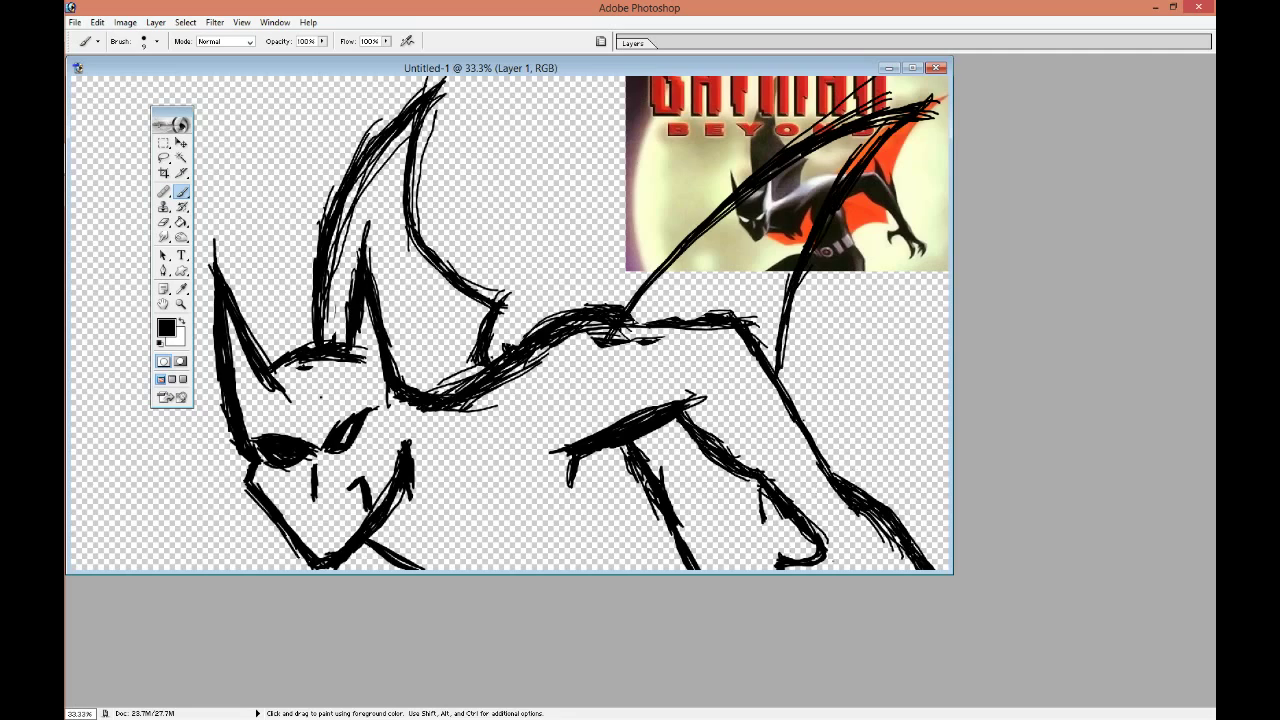
pyautogui.moveTo(688, 544)
pyautogui.mouseDown()
pyautogui.moveTo(760, 514)
pyautogui.moveTo(718, 522)
pyautogui.moveTo(770, 504)
pyautogui.moveTo(764, 490)
pyautogui.mouseUp()
pyautogui.moveTo(872, 142); pyautogui.dragTo(848, 170)
# Thicken the back line and add detail strokes along the rear and lower legs.
pyautogui.moveTo(620, 324)
pyautogui.mouseDown()
pyautogui.moveTo(706, 330)
pyautogui.moveTo(692, 310)
pyautogui.mouseUp()
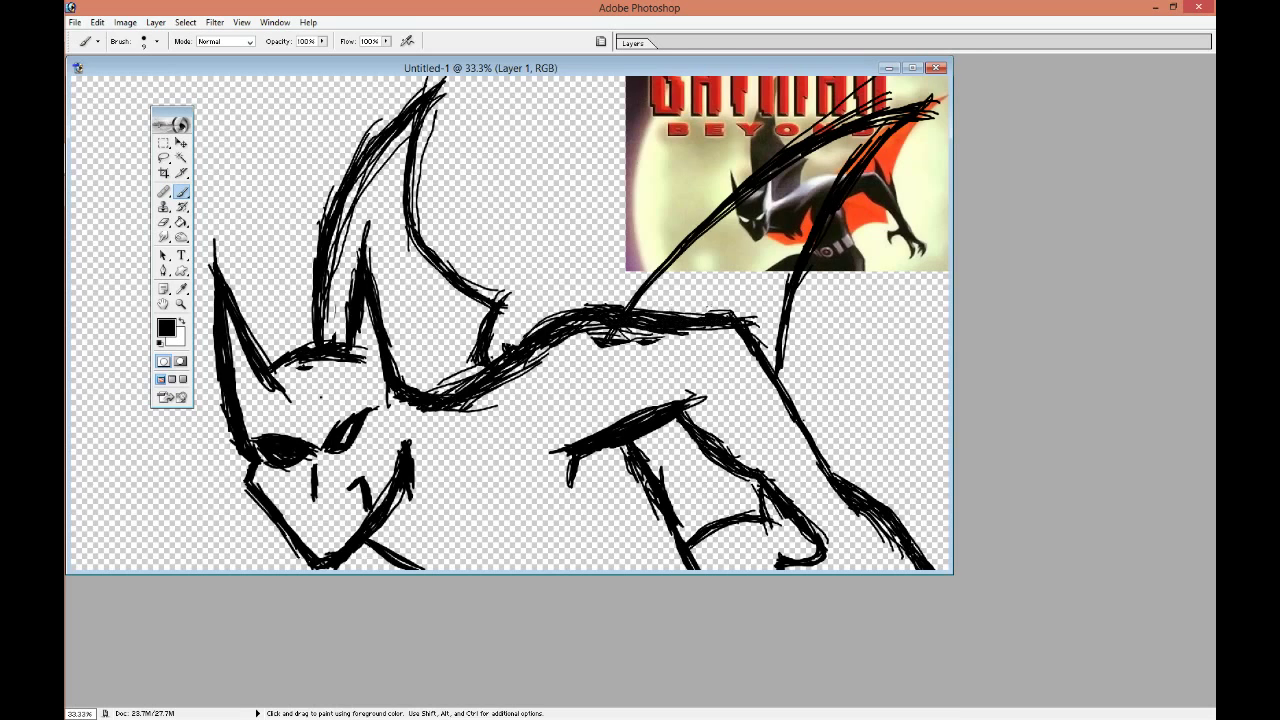
pyautogui.moveTo(696, 522); pyautogui.dragTo(756, 497)
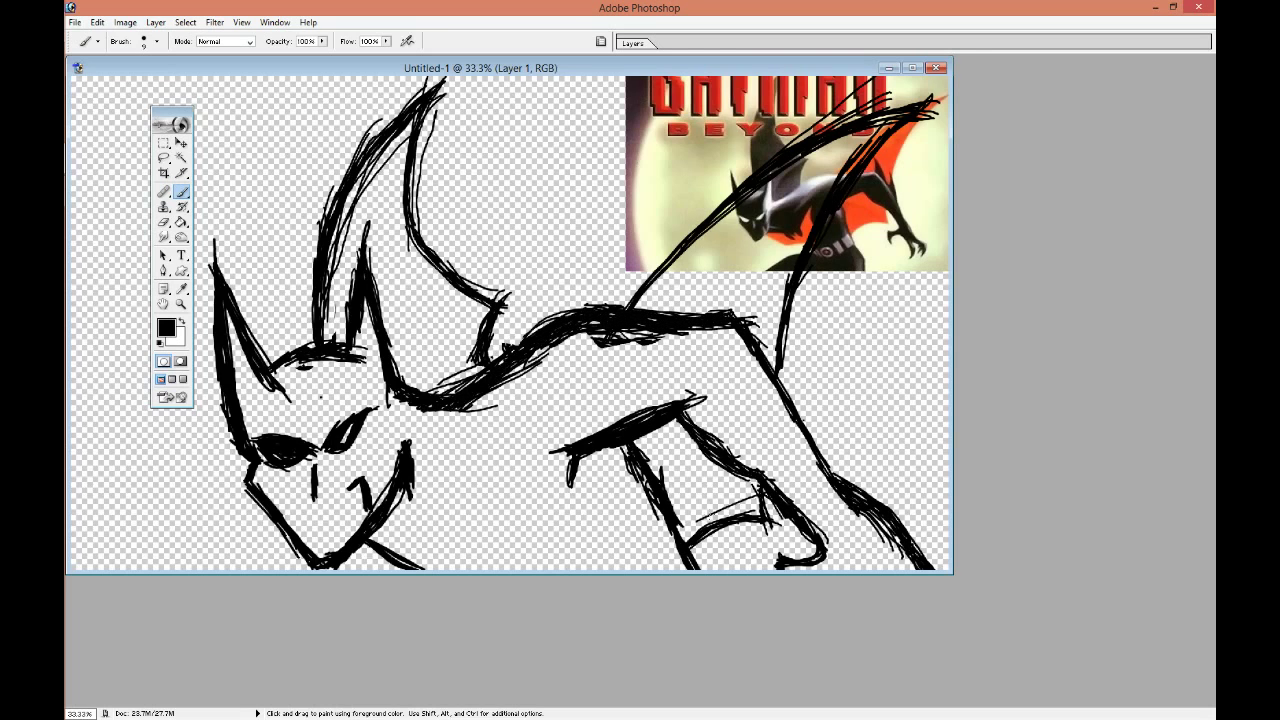
pyautogui.moveTo(606, 470); pyautogui.dragTo(646, 438)
pyautogui.moveTo(596, 432); pyautogui.dragTo(710, 382)
pyautogui.moveTo(672, 422)
pyautogui.mouseDown()
pyautogui.moveTo(758, 452)
pyautogui.moveTo(782, 522)
pyautogui.mouseUp()
pyautogui.moveTo(786, 432)
pyautogui.mouseDown()
pyautogui.moveTo(834, 502)
pyautogui.moveTo(866, 500)
pyautogui.moveTo(948, 568)
pyautogui.mouseUp()
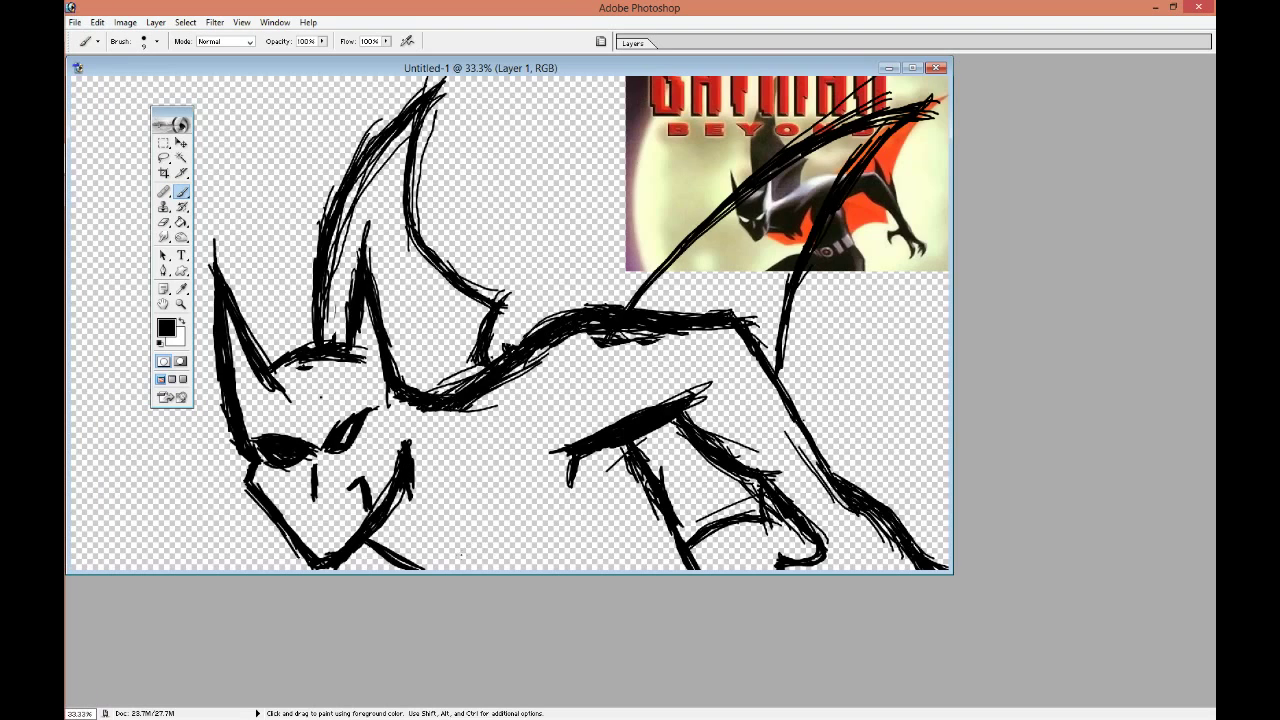
# Sketch a small wavy mark and a diagonal stroke below the face.
pyautogui.moveTo(462, 547)
pyautogui.mouseDown()
pyautogui.moveTo(480, 535)
pyautogui.moveTo(498, 552)
pyautogui.moveTo(504, 526)
pyautogui.moveTo(498, 548)
pyautogui.moveTo(448, 564)
pyautogui.mouseUp()
pyautogui.moveTo(505, 508); pyautogui.dragTo(503, 523)
pyautogui.moveTo(516, 476); pyautogui.dragTo(500, 542)
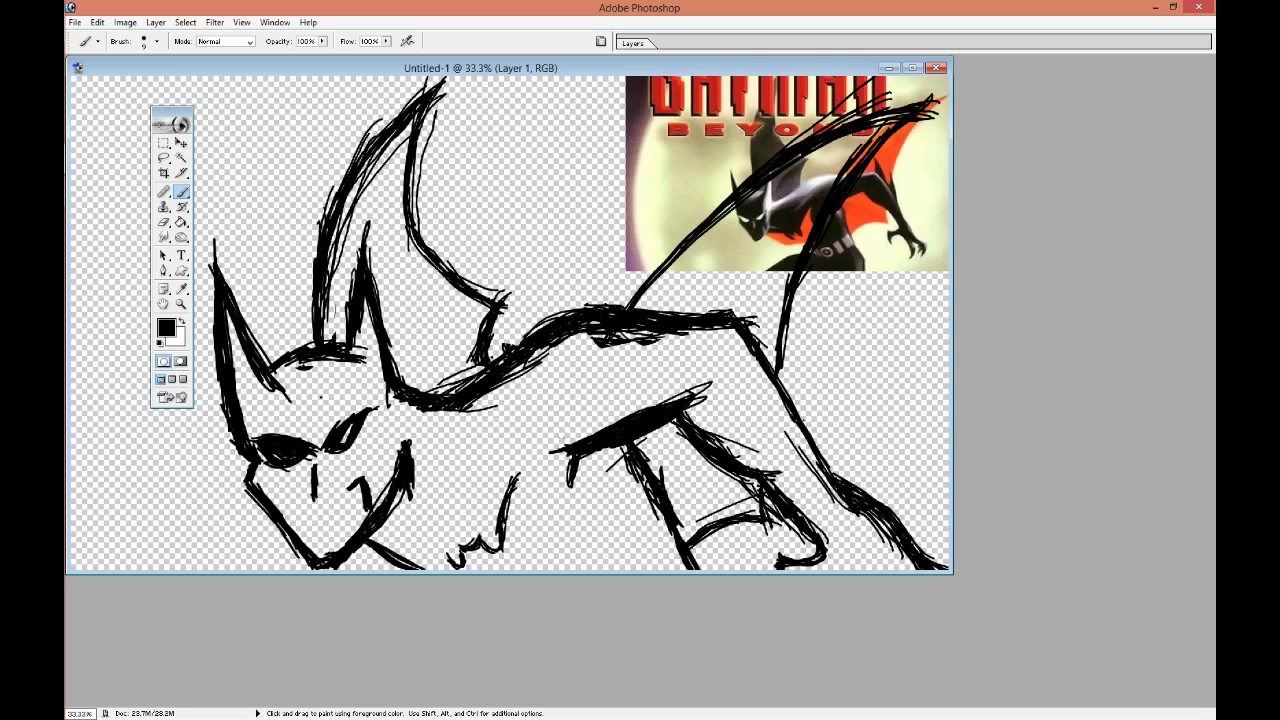
pyautogui.moveTo(526, 462); pyautogui.dragTo(505, 528)
# Select Layer 2 and nudge the Batman Beyond reference slightly left.
pyautogui.press('v')
pyautogui.click(632, 43)
pyautogui.click(680, 71)
pyautogui.moveTo(800, 170); pyautogui.dragTo(765, 165)
# Draw a curved arm stroke and short marks below the face.
pyautogui.press('b')
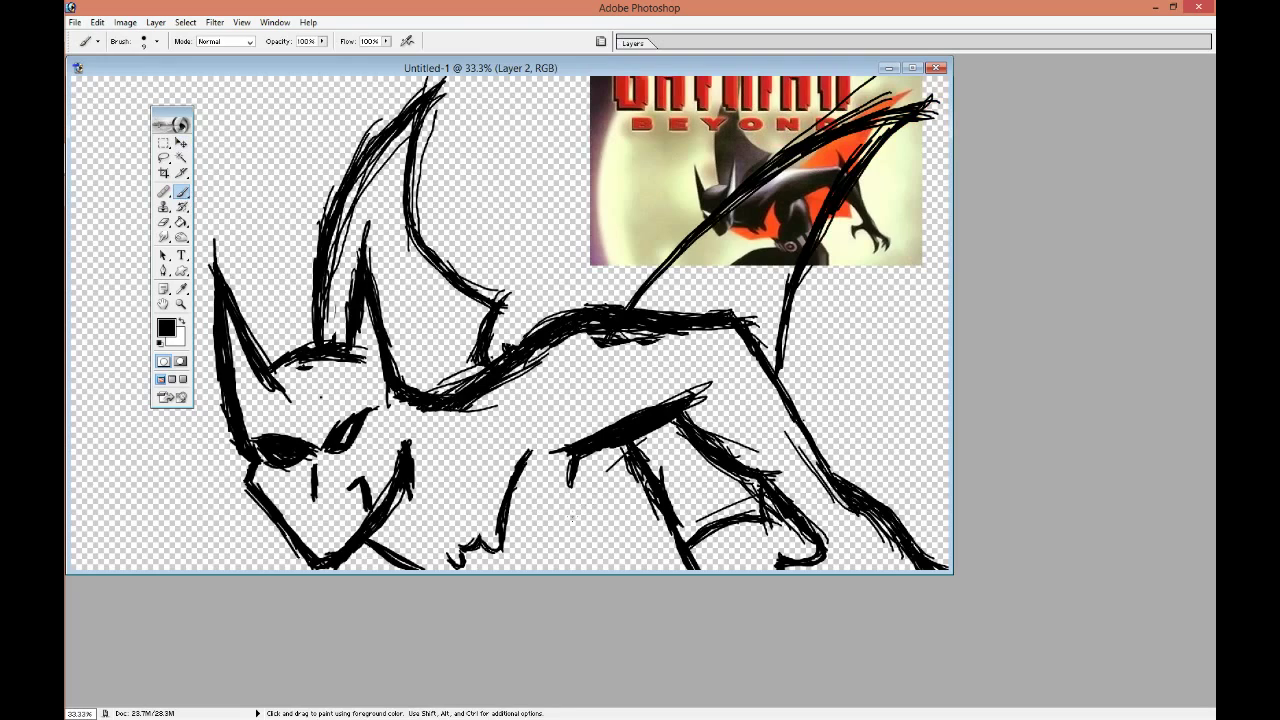
pyautogui.moveTo(522, 458)
pyautogui.mouseDown()
pyautogui.moveTo(542, 436)
pyautogui.moveTo(552, 540)
pyautogui.moveTo(536, 494)
pyautogui.moveTo(566, 548)
pyautogui.moveTo(530, 502)
pyautogui.moveTo(566, 566)
pyautogui.mouseUp()
pyautogui.hotkey('ctrl', '0')
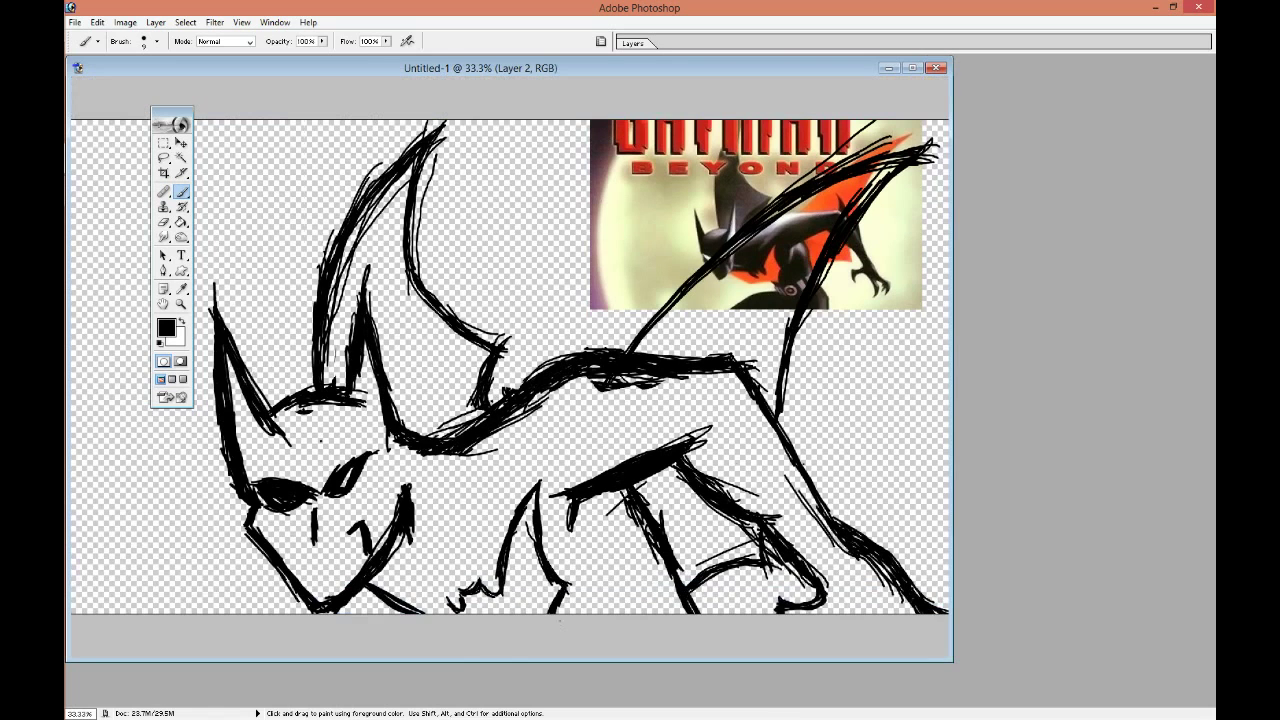
pyautogui.moveTo(570, 582); pyautogui.dragTo(584, 594)
pyautogui.moveTo(420, 590)
pyautogui.mouseDown()
pyautogui.moveTo(452, 610)
pyautogui.moveTo(376, 578)
pyautogui.moveTo(470, 592)
pyautogui.mouseUp()
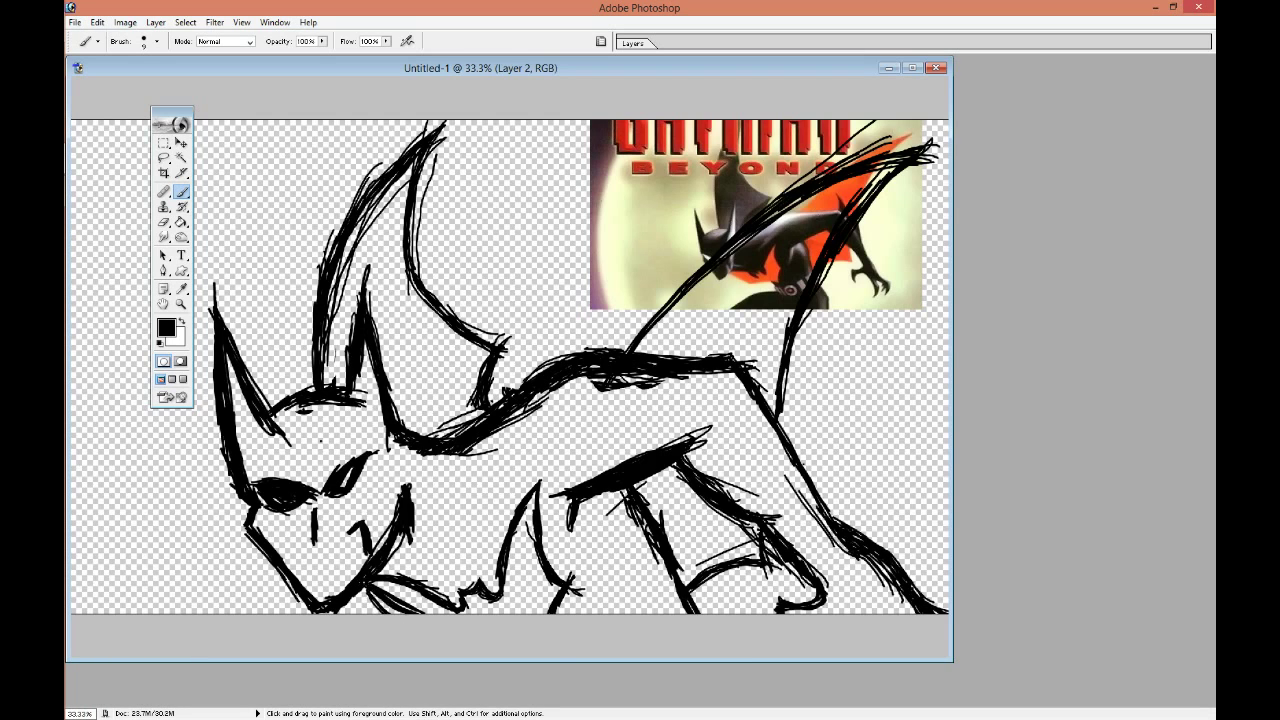
pyautogui.click(164, 222)
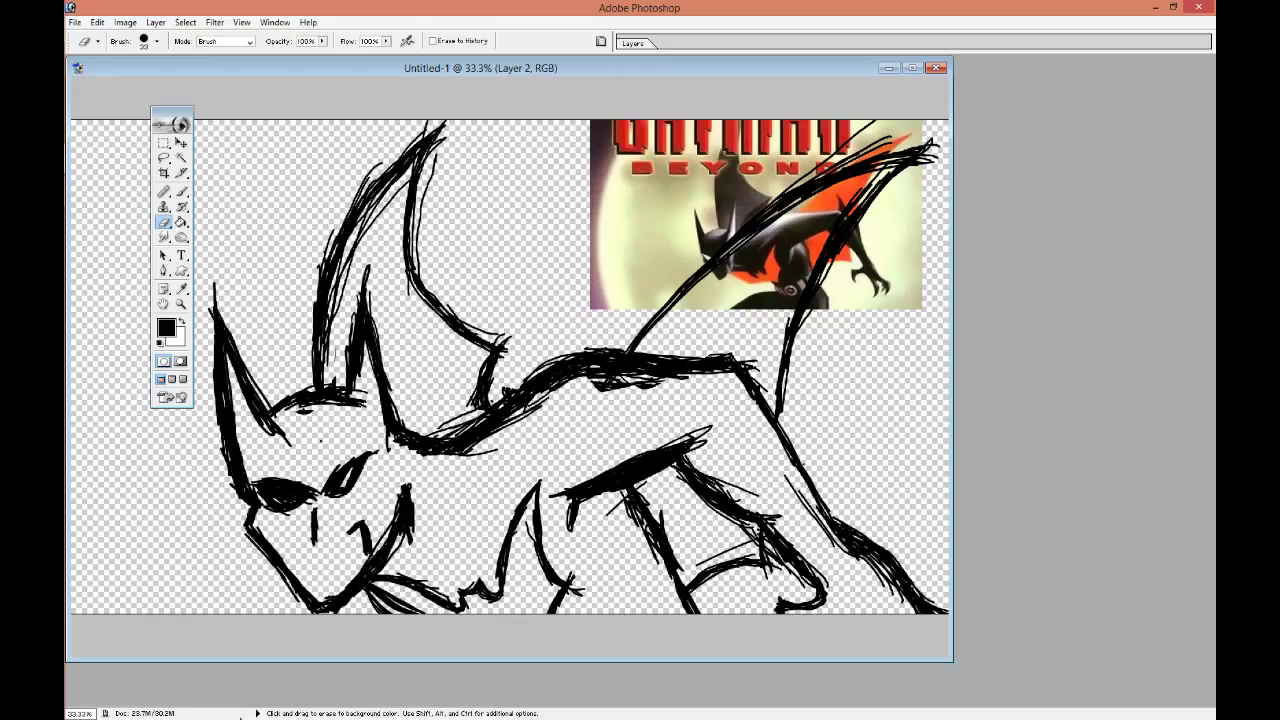
# Make Layer 1 active and hand-write 'brb' on the canvas left of the reference.
pyautogui.click(645, 47)
pyautogui.click(657, 92)
pyautogui.click(417, 615)
pyautogui.press('b')
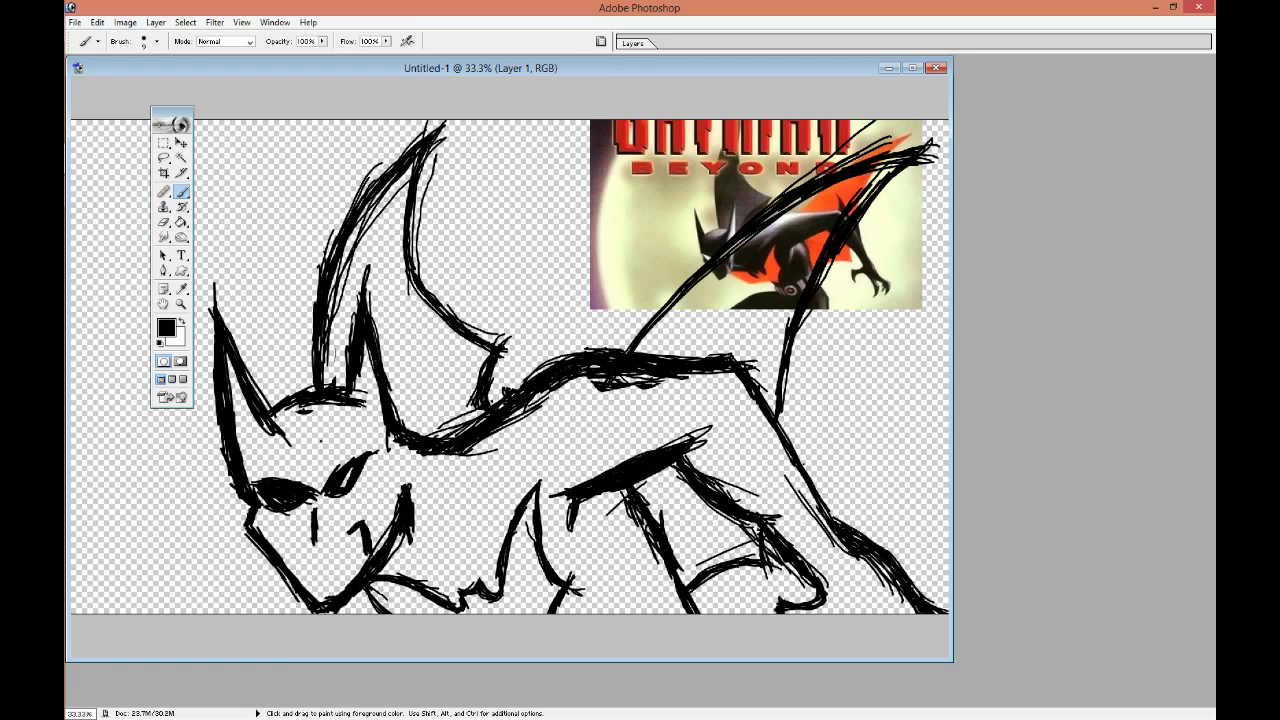
pyautogui.moveTo(79, 648)
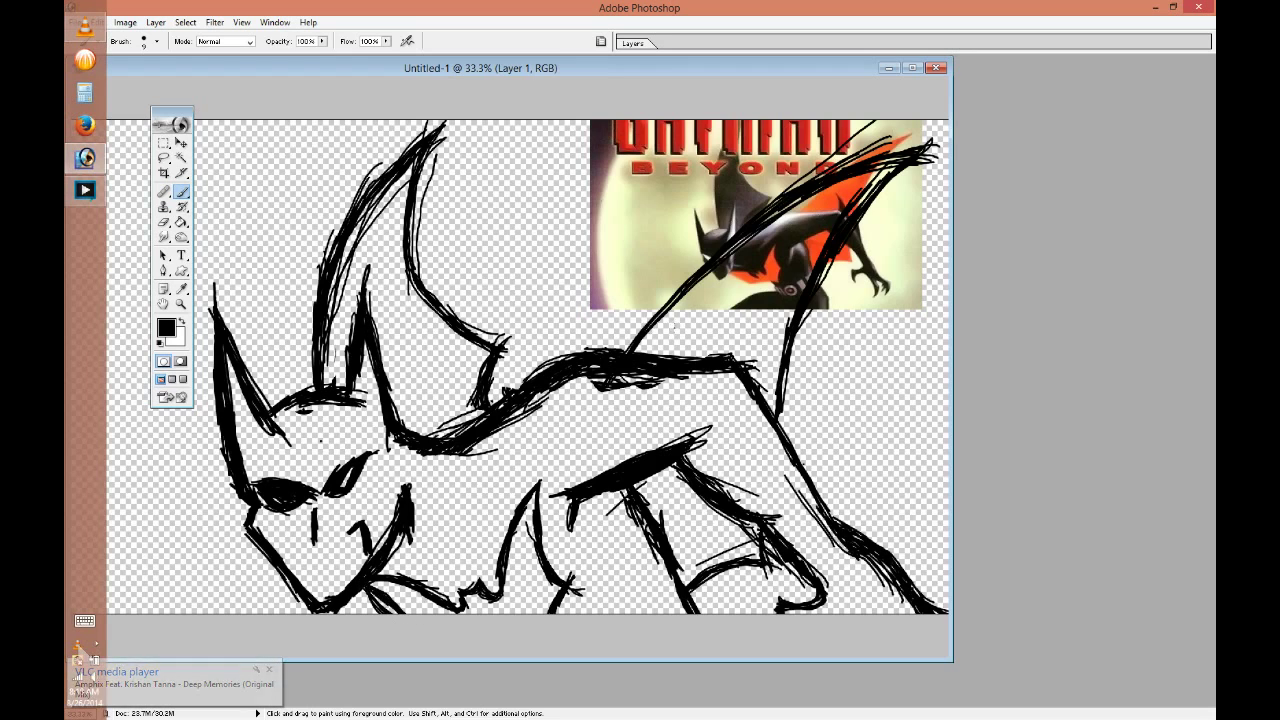
pyautogui.moveTo(501, 205)
pyautogui.mouseDown()
pyautogui.moveTo(510, 240)
pyautogui.moveTo(533, 240)
pyautogui.moveTo(540, 255)
pyautogui.mouseUp()
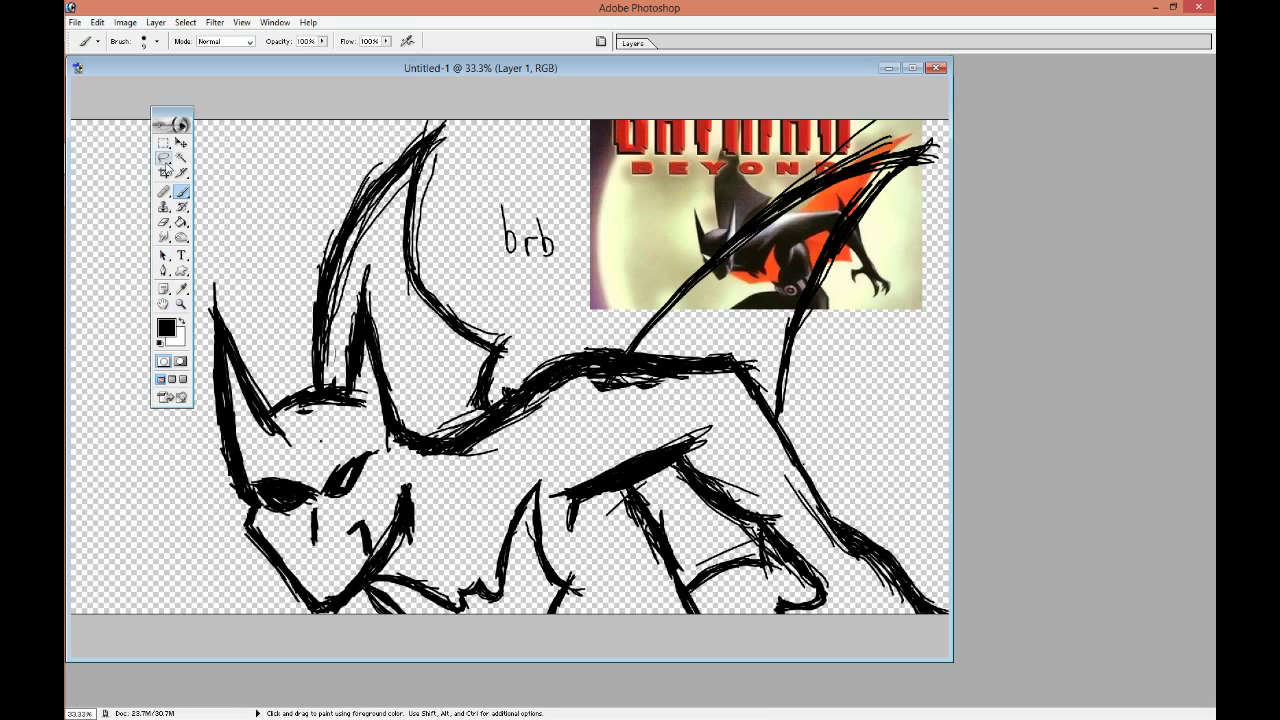
# Lasso part of the sketch and briefly shift it left, then back.
pyautogui.click(164, 158)
pyautogui.moveTo(585, 388); pyautogui.dragTo(785, 180)
pyautogui.rightClick(886, 380)
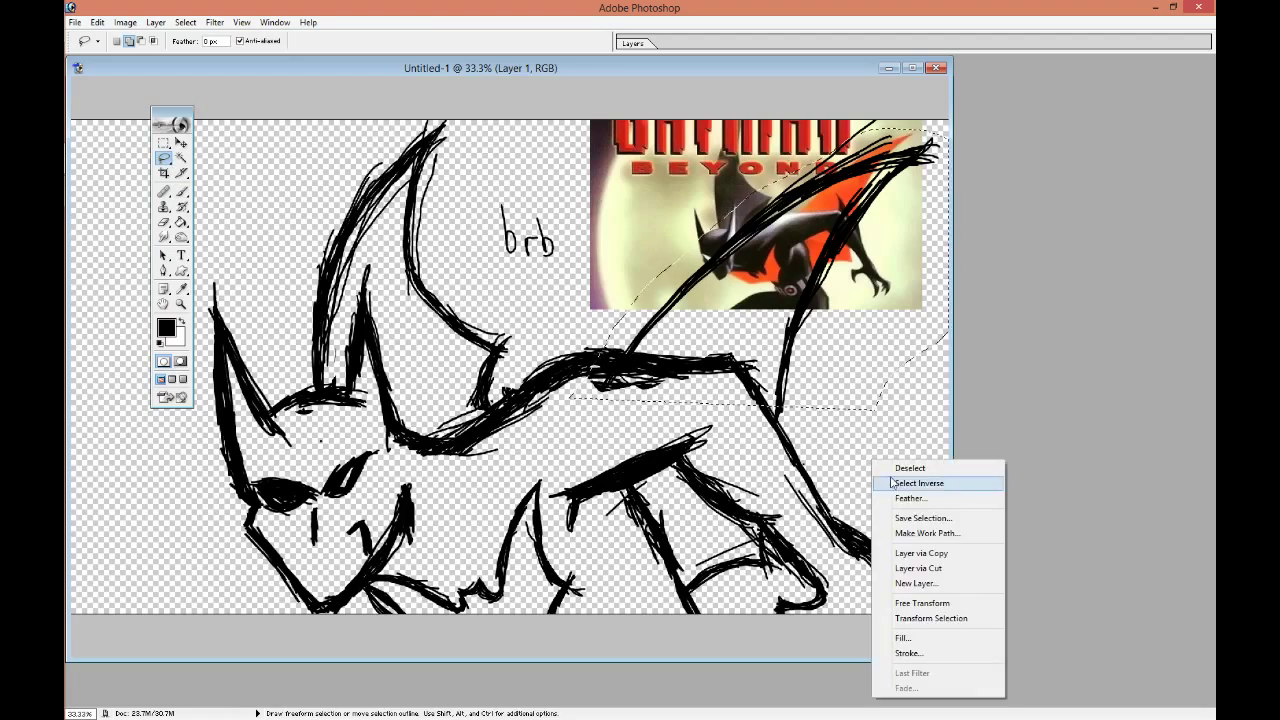
pyautogui.click(914, 406)
pyautogui.click(181, 142)
pyautogui.moveTo(551, 452)
pyautogui.mouseDown()
pyautogui.moveTo(477, 434)
pyautogui.moveTo(513, 446)
pyautogui.mouseUp()
pyautogui.click(97, 22)
pyautogui.click(245, 162)
# Lasso the sketch, cut it off the layer, and select the bottom strokes.
pyautogui.click(164, 158)
pyautogui.moveTo(272, 255); pyautogui.dragTo(268, 205)
pyautogui.click(632, 43)
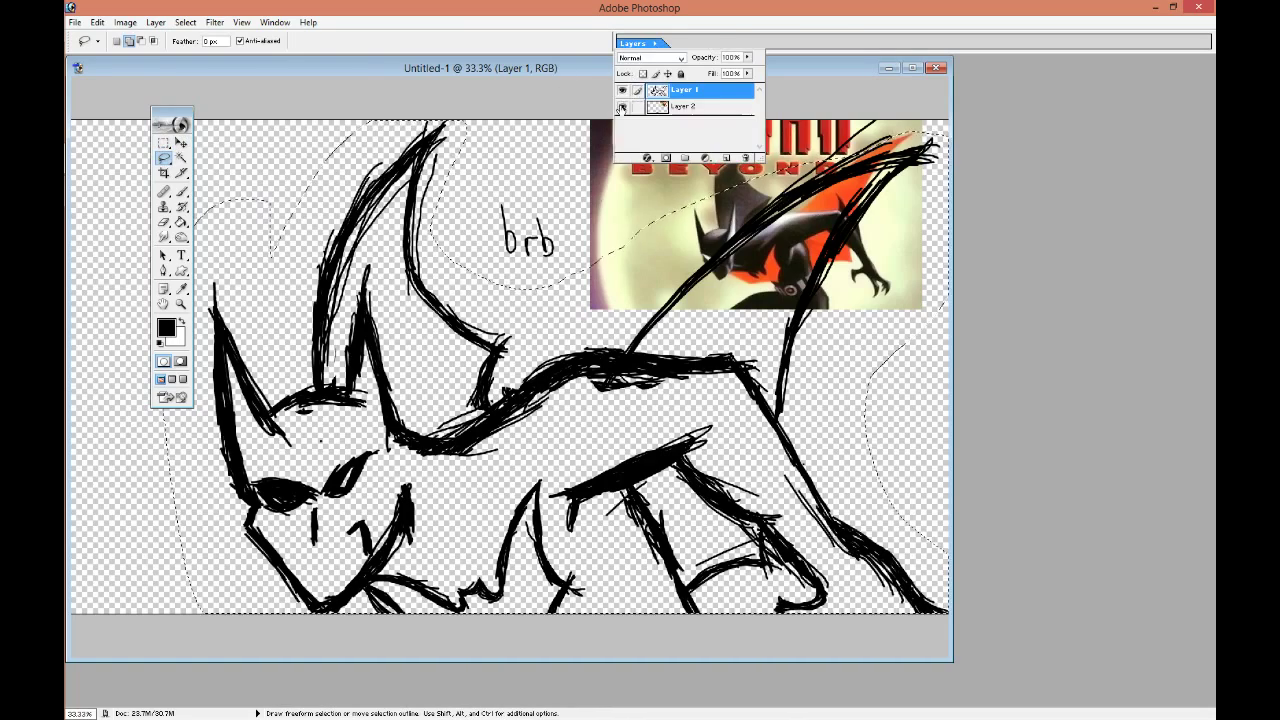
pyautogui.click(97, 22)
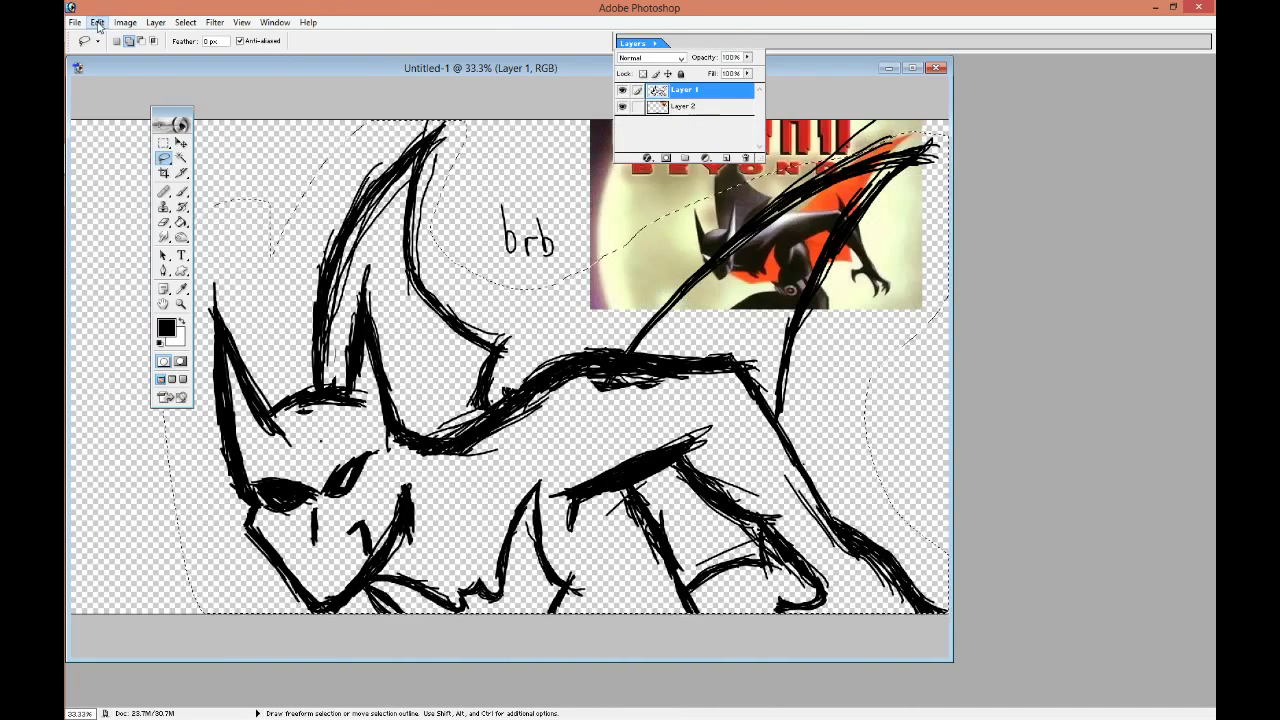
pyautogui.click(120, 178)
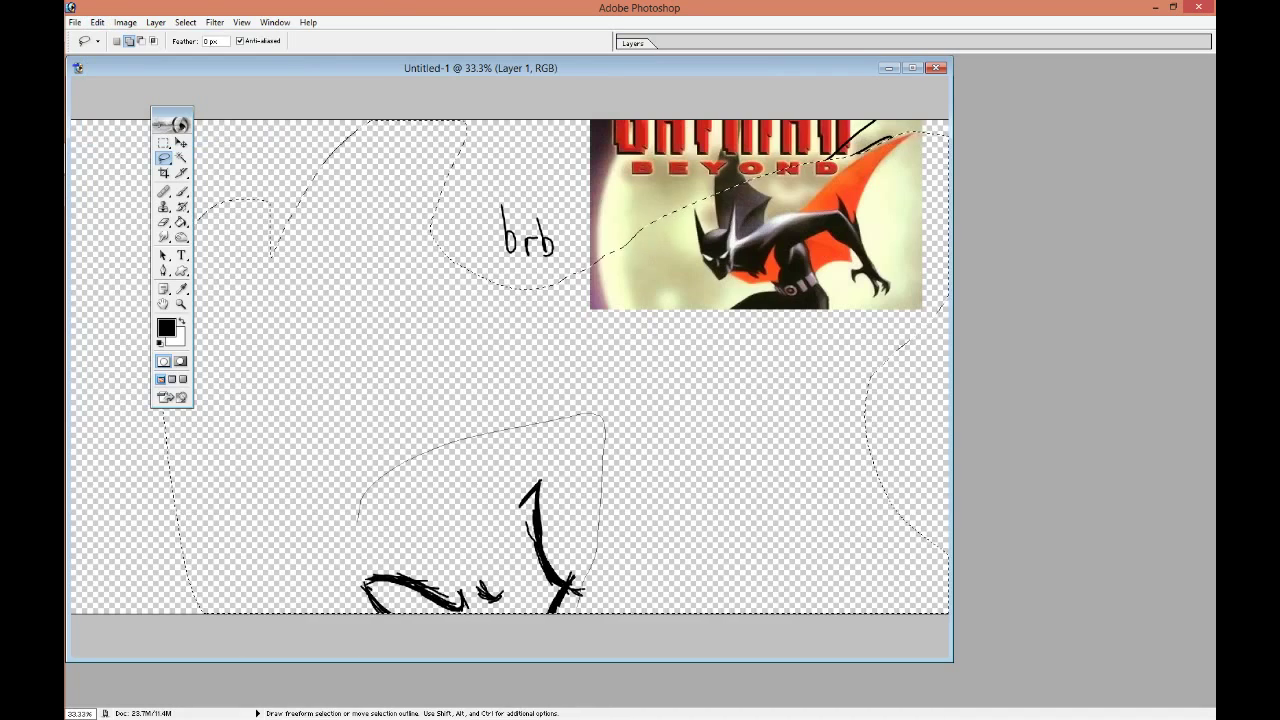
pyautogui.rightClick(584, 415)
pyautogui.click(638, 435)
pyautogui.moveTo(487, 458); pyautogui.dragTo(445, 478)
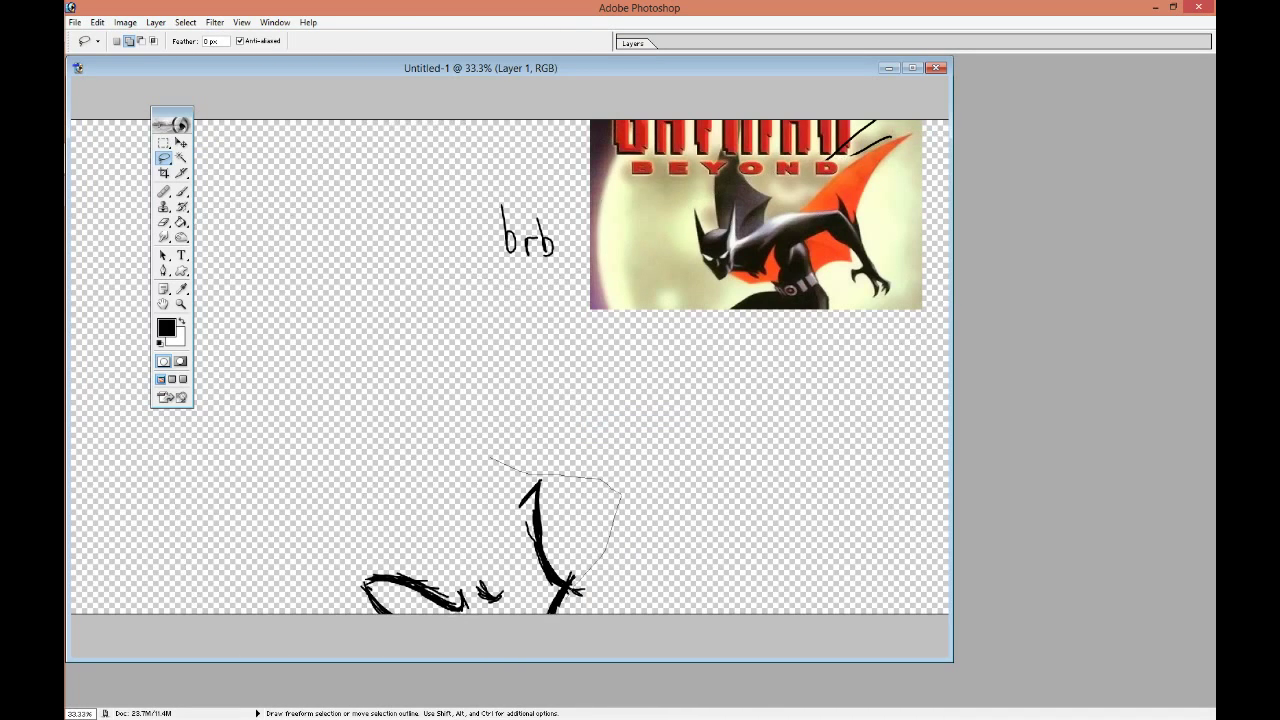
# Add new Layer 3, delete Layer 1, and clear the remaining bottom strokes.
pyautogui.click(632, 43)
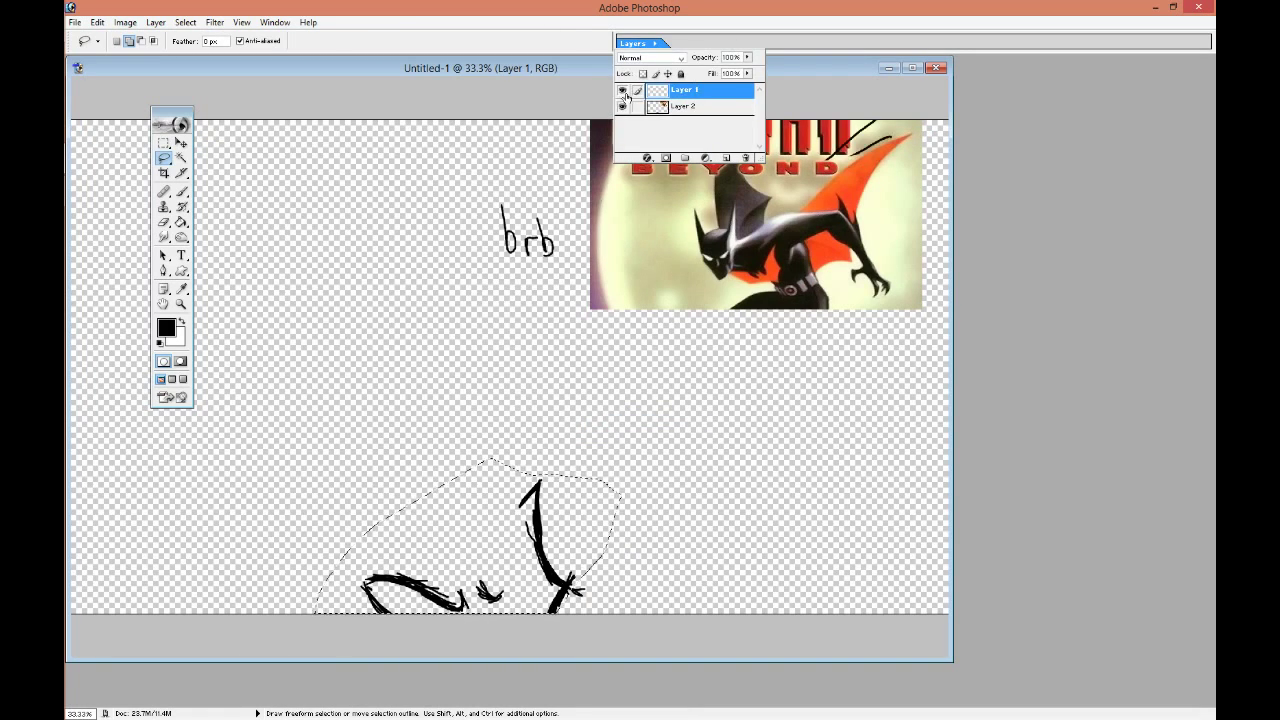
pyautogui.click(727, 158)
pyautogui.click(746, 158)
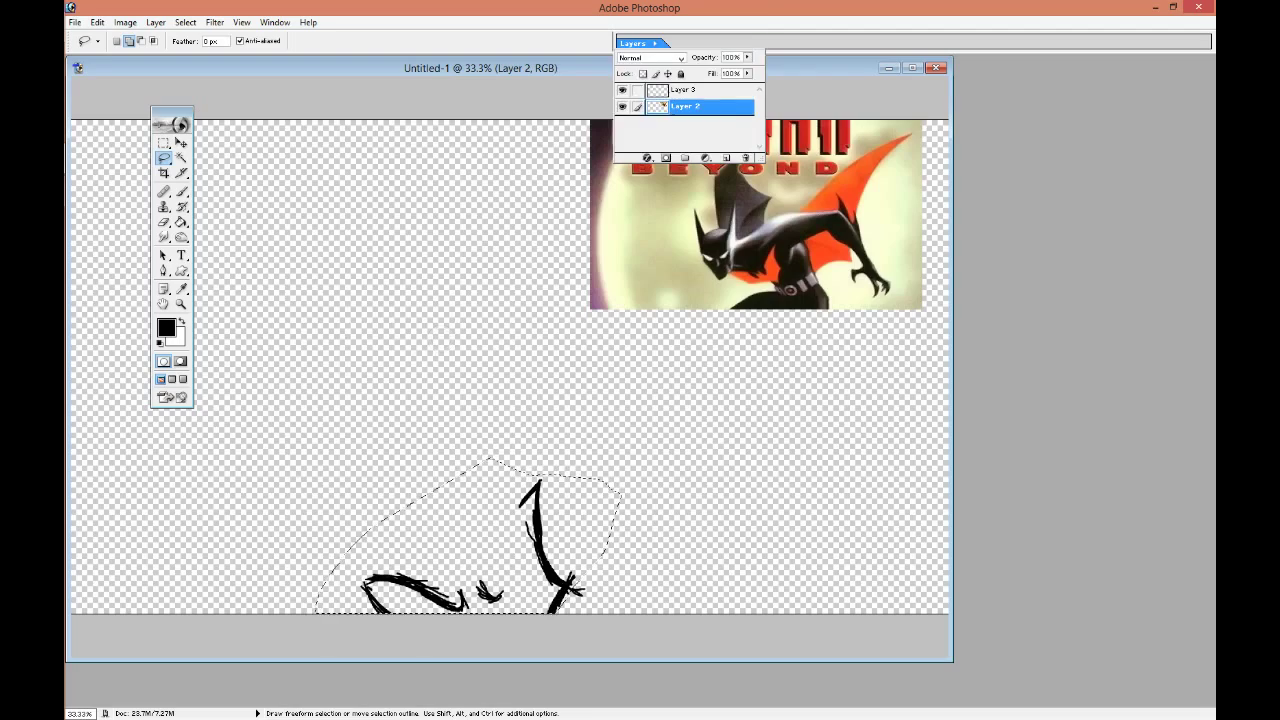
pyautogui.moveTo(315, 612); pyautogui.dragTo(700, 610)
pyautogui.press('Delete')
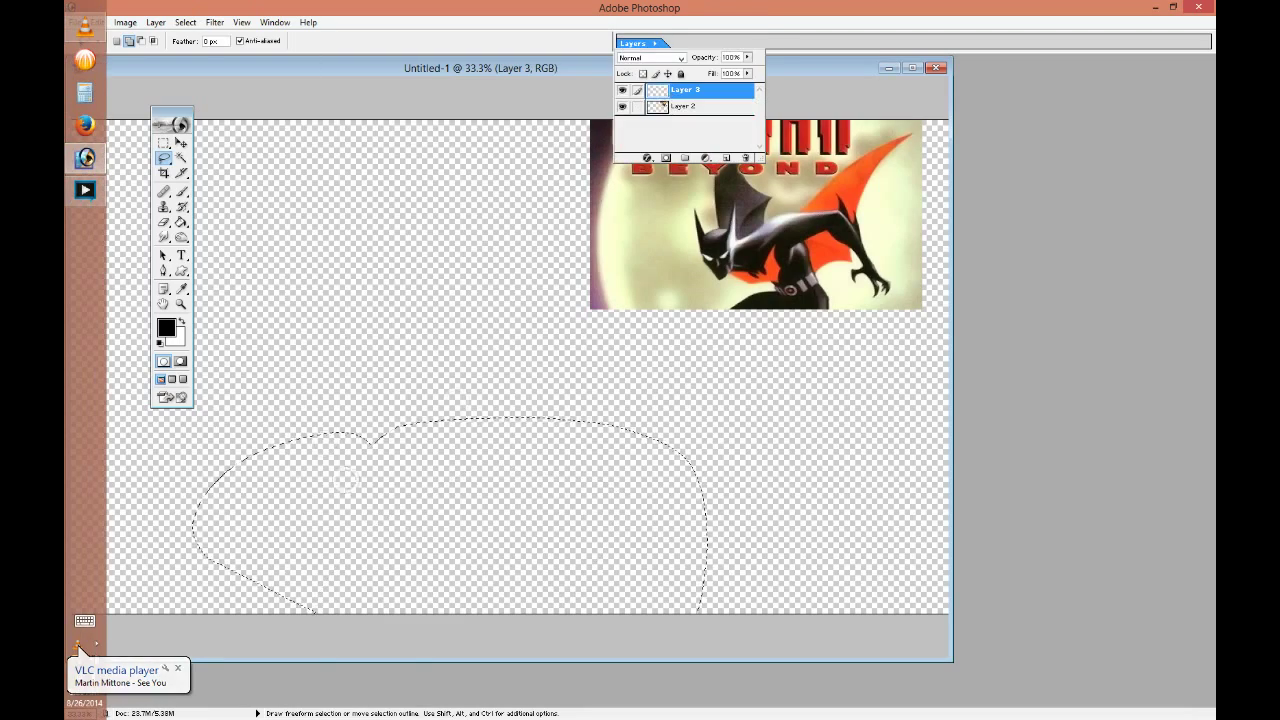
# Free-transform the figure's right side wider, shift it right, and apply.
pyautogui.click(181, 142)
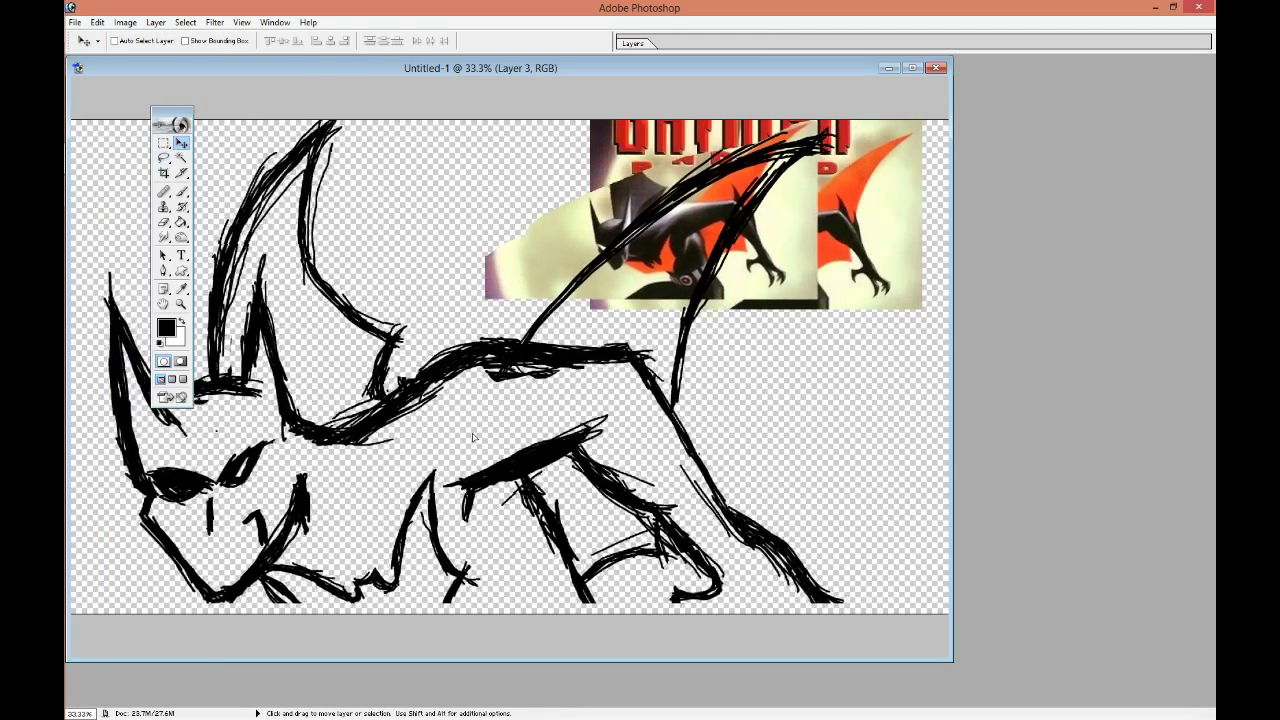
pyautogui.click(164, 157)
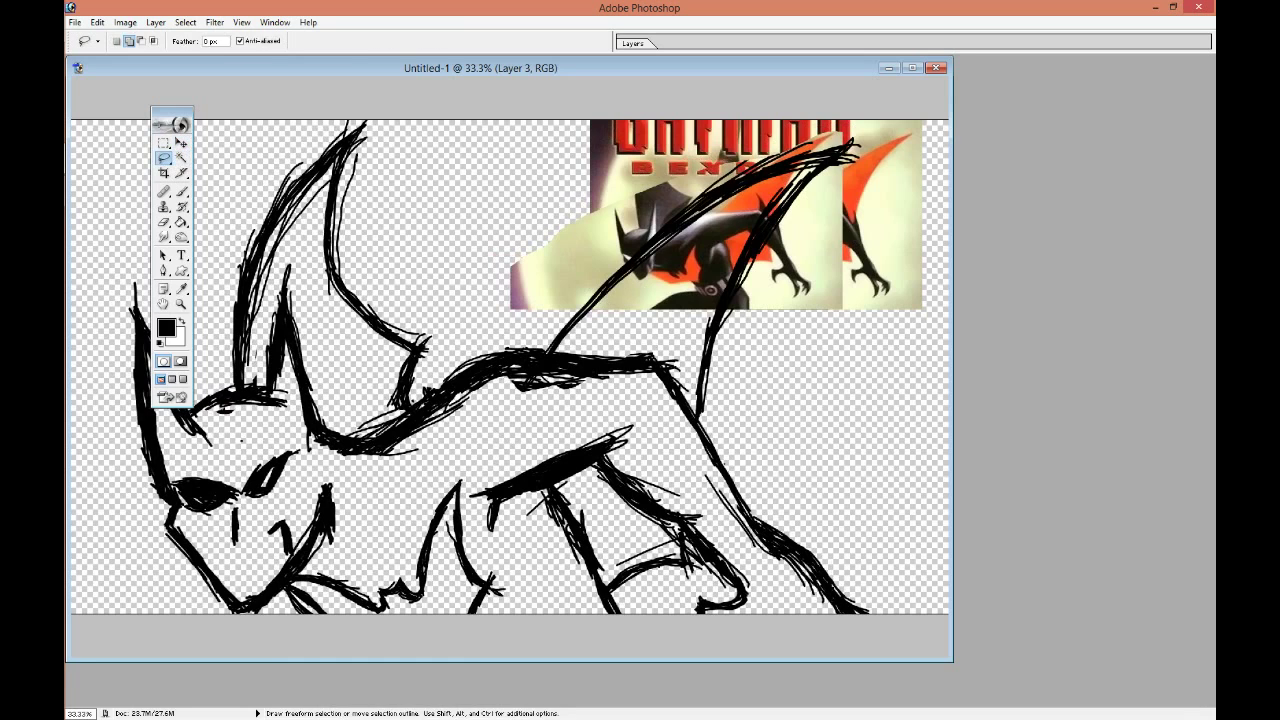
pyautogui.moveTo(882, 130); pyautogui.dragTo(548, 612)
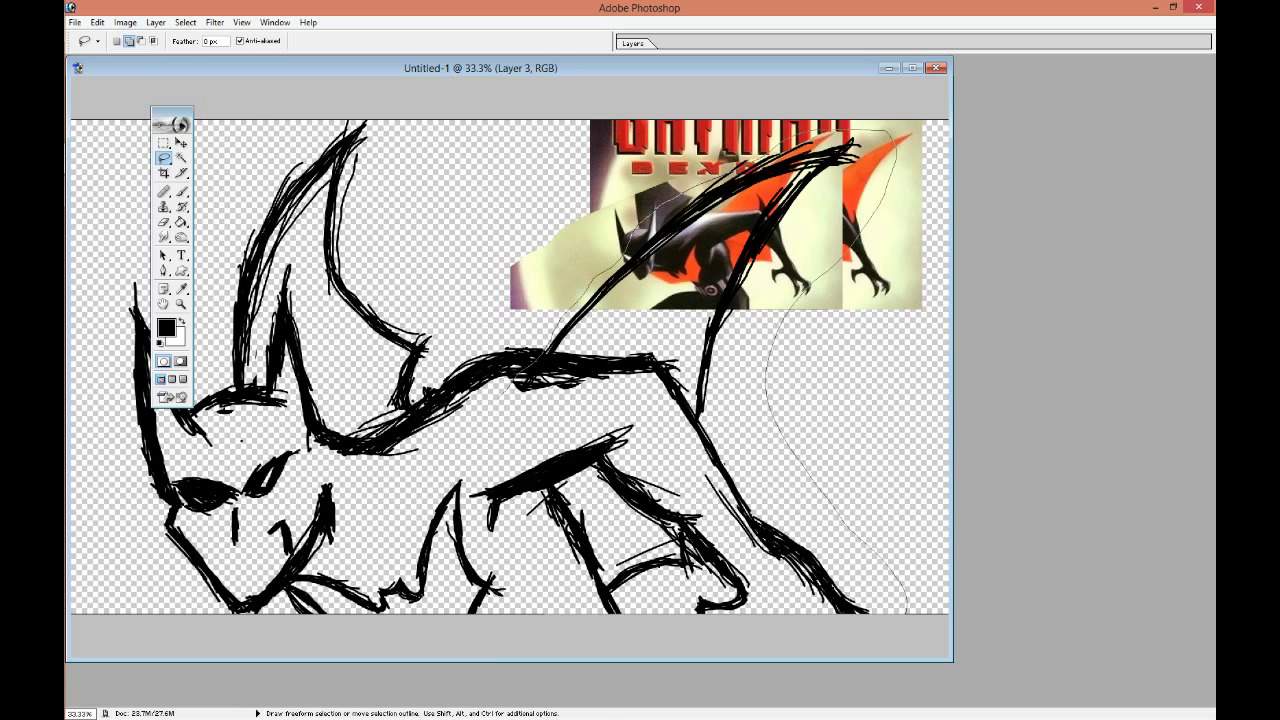
pyautogui.click(97, 22)
pyautogui.click(110, 276)
pyautogui.moveTo(908, 372)
pyautogui.mouseDown()
pyautogui.moveTo(968, 366)
pyautogui.moveTo(1040, 392)
pyautogui.mouseUp()
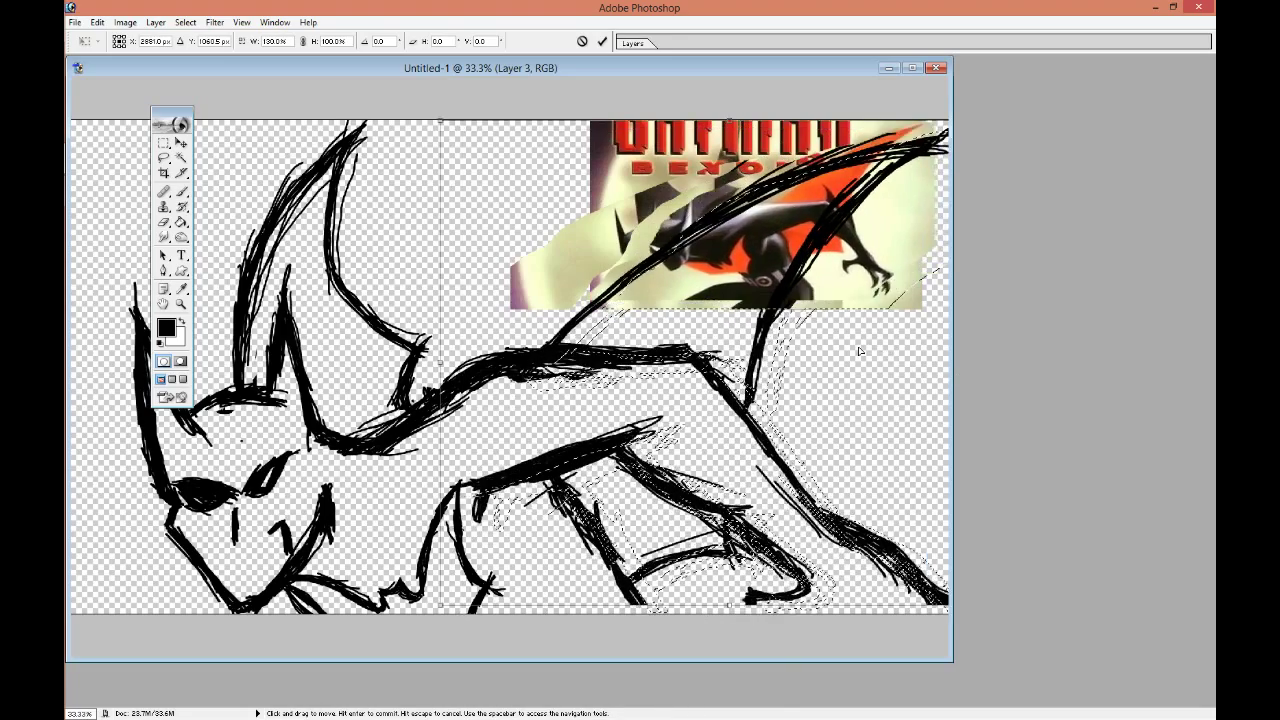
pyautogui.moveTo(882, 358); pyautogui.dragTo(928, 361)
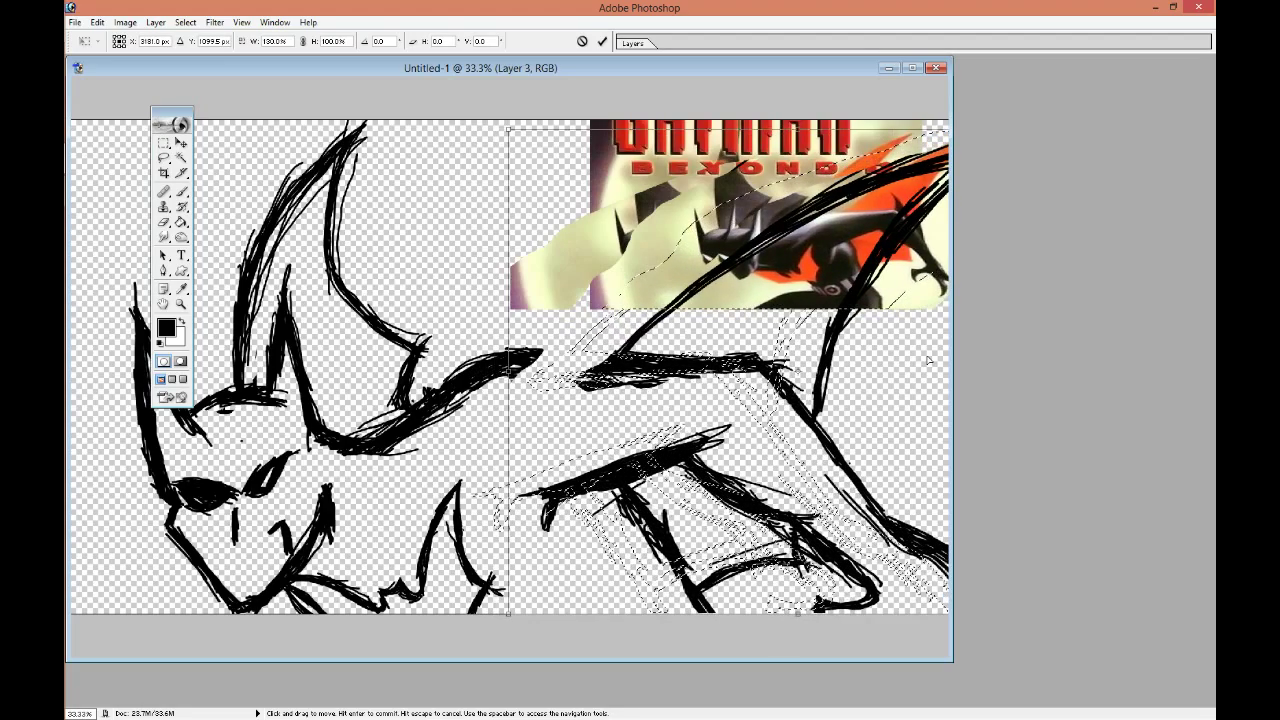
pyautogui.rightClick(585, 250)
pyautogui.press('Return')
# Deselect and paint a vertical black stroke on the figure.
pyautogui.press('b')
pyautogui.rightClick(484, 308)
pyautogui.rightClick(322, 230)
pyautogui.click(340, 238)
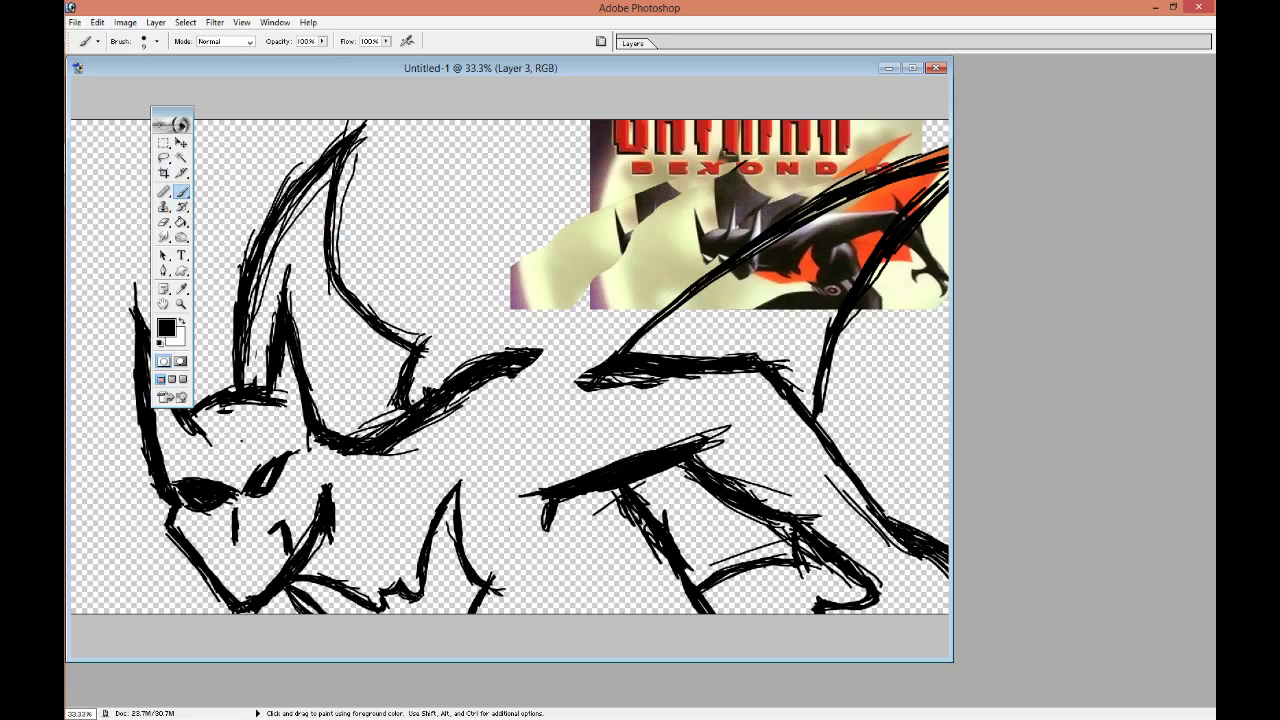
pyautogui.moveTo(662, 554); pyautogui.dragTo(651, 612)
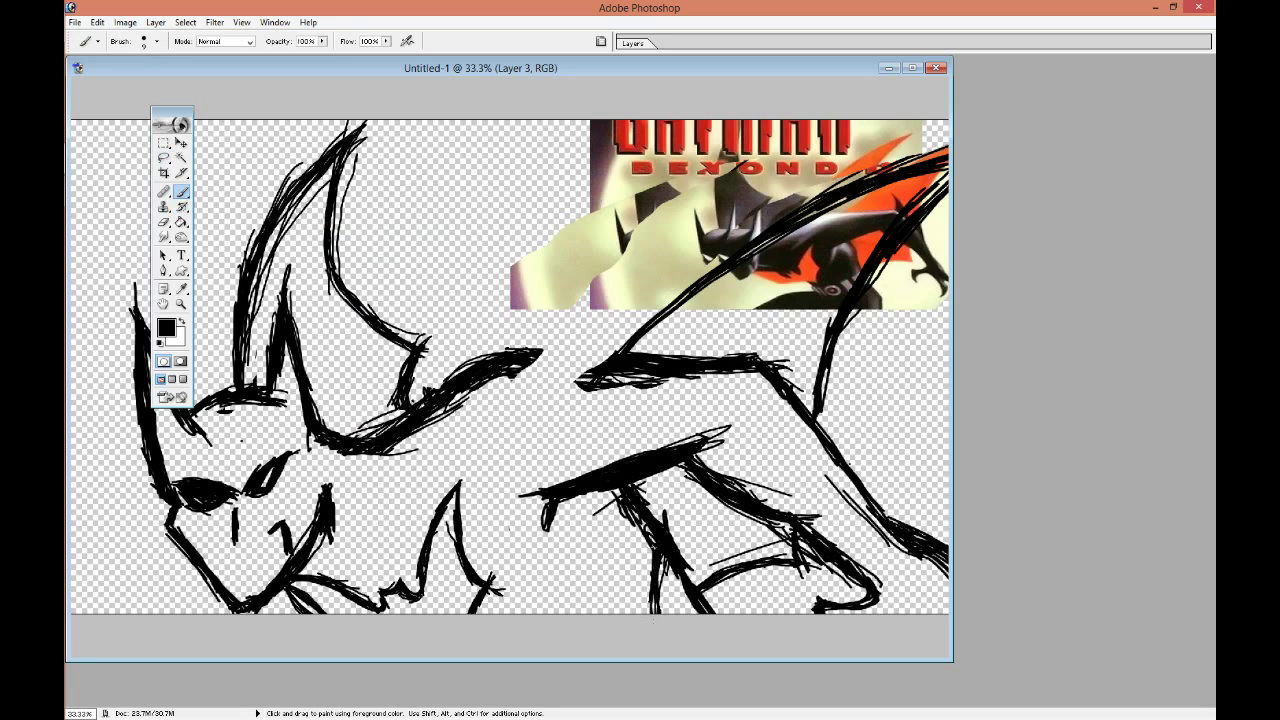
# Undo the stray stroke, then select and erase leftover stroke ends near the head.
pyautogui.hotkey('ctrl', 'z')
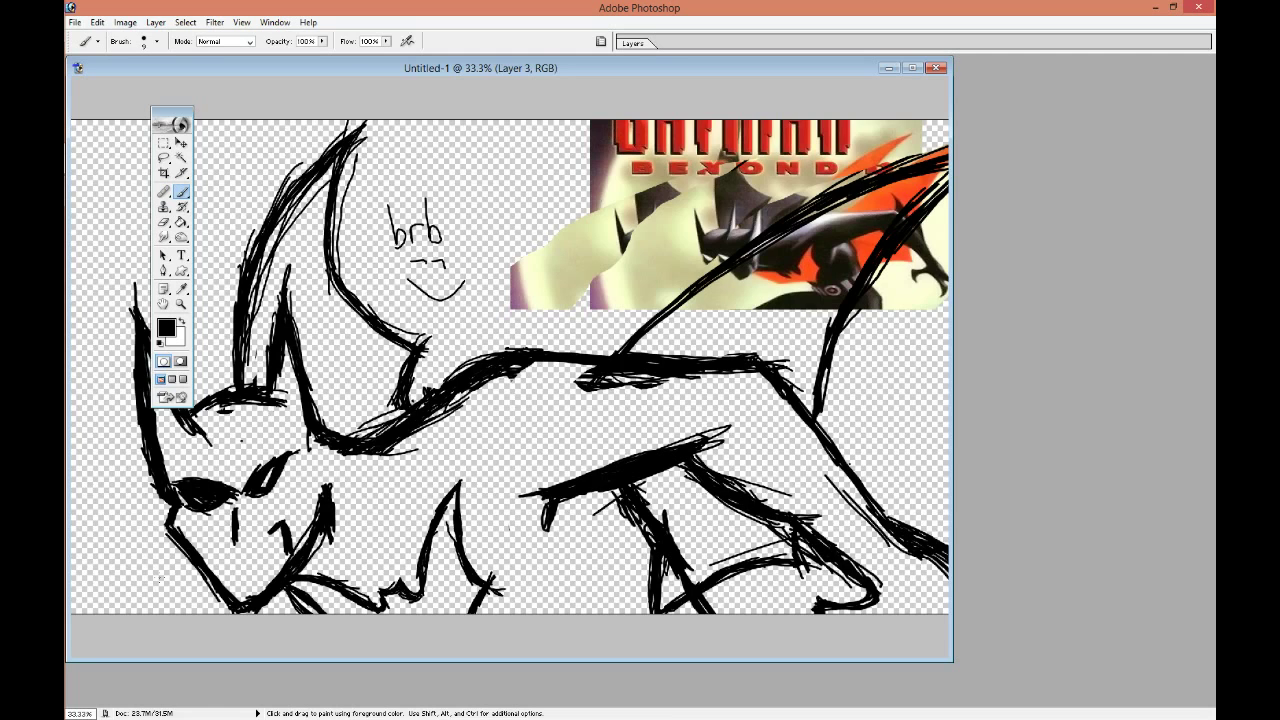
pyautogui.click(163, 157)
pyautogui.moveTo(398, 535); pyautogui.dragTo(320, 615)
pyautogui.moveTo(522, 612); pyautogui.dragTo(310, 613)
pyautogui.rightClick(476, 390)
pyautogui.click(540, 531)
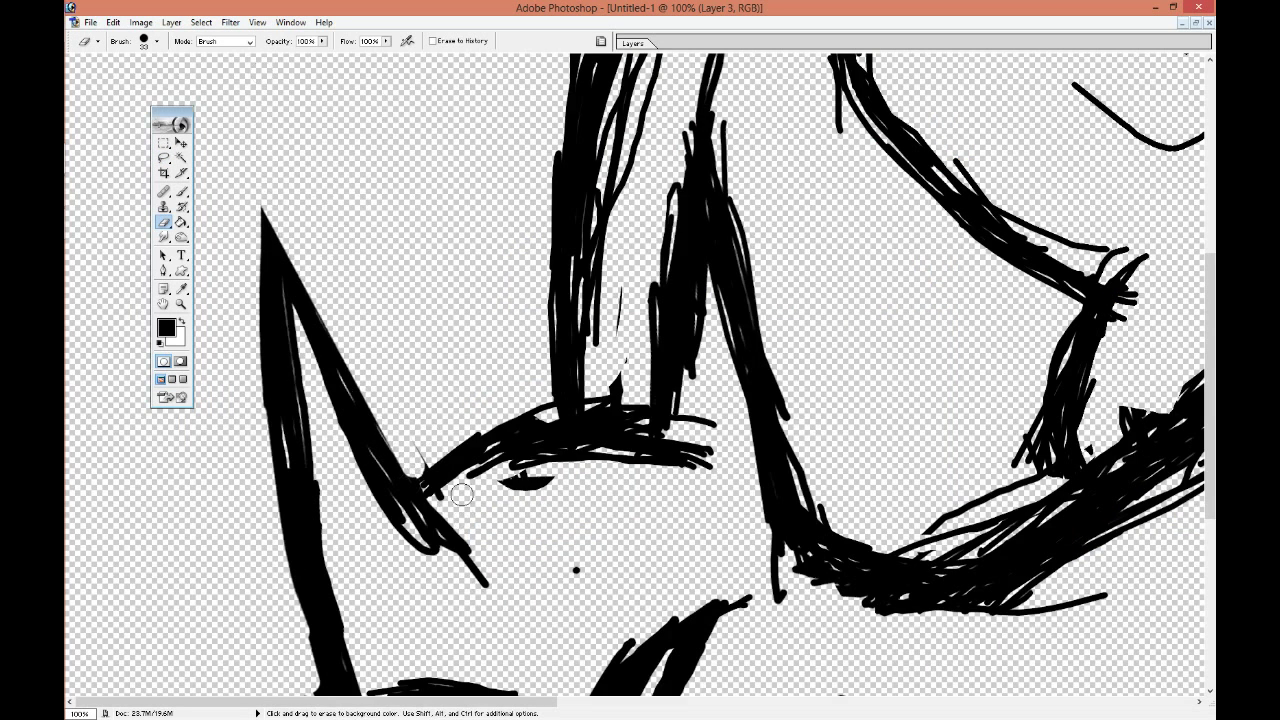
pyautogui.moveTo(461, 494)
pyautogui.mouseDown()
pyautogui.moveTo(528, 538)
pyautogui.moveTo(414, 523)
pyautogui.moveTo(406, 535)
pyautogui.mouseUp()
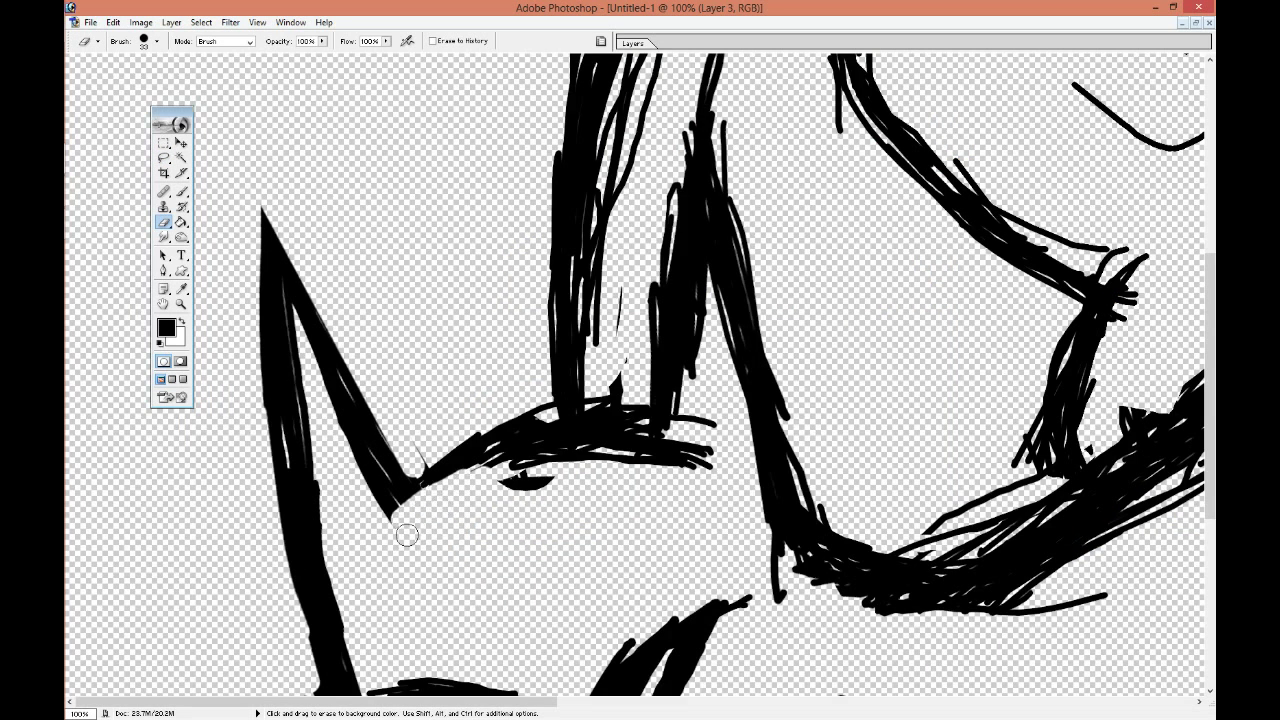
# Erase excess black from the brow, hair-strand base and between the strands.
pyautogui.moveTo(429, 451)
pyautogui.mouseDown()
pyautogui.moveTo(560, 400)
pyautogui.moveTo(638, 418)
pyautogui.moveTo(594, 380)
pyautogui.moveTo(600, 215)
pyautogui.moveTo(588, 372)
pyautogui.mouseUp()
pyautogui.hotkey('ctrl', 'z')
pyautogui.moveTo(547, 414); pyautogui.dragTo(512, 421)
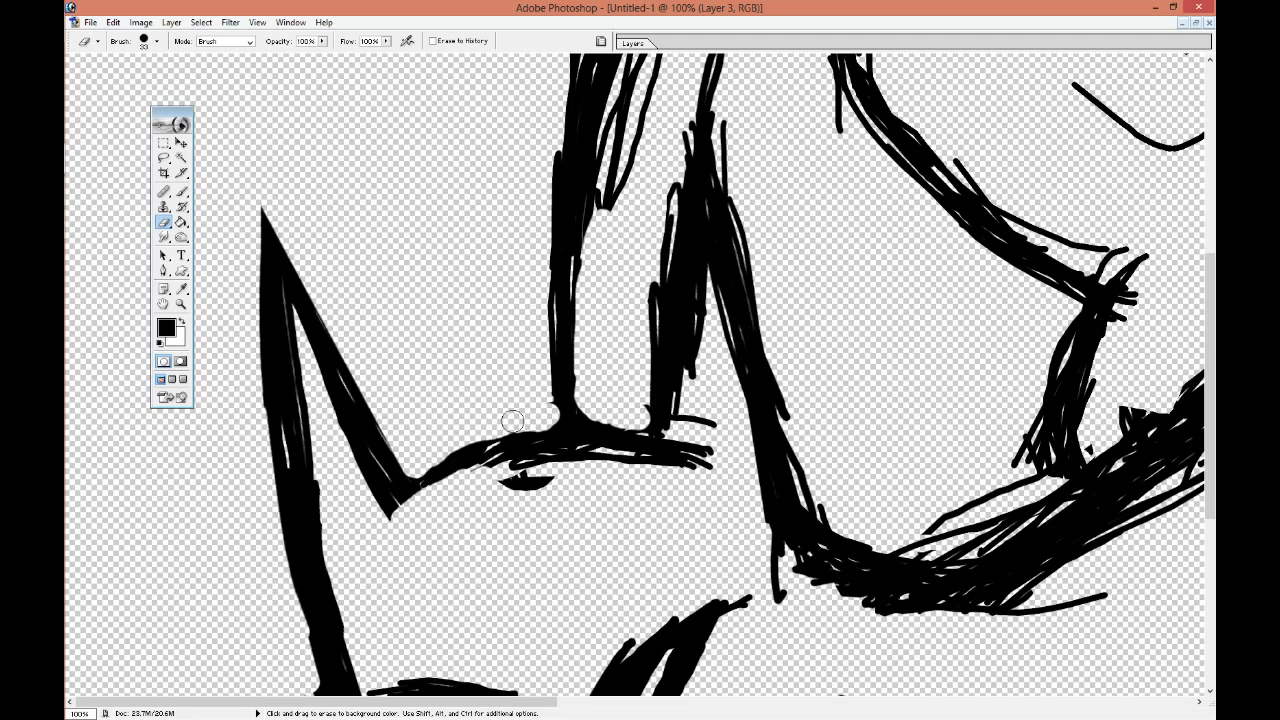
pyautogui.moveTo(524, 520)
pyautogui.mouseDown()
pyautogui.moveTo(465, 472)
pyautogui.moveTo(497, 491)
pyautogui.moveTo(563, 466)
pyautogui.moveTo(681, 452)
pyautogui.moveTo(683, 494)
pyautogui.moveTo(648, 336)
pyautogui.mouseUp()
pyautogui.moveTo(640, 418)
pyautogui.mouseDown()
pyautogui.moveTo(706, 90)
pyautogui.moveTo(716, 118)
pyautogui.mouseUp()
pyautogui.keyDown('shift'); pyautogui.click(798, 431); pyautogui.keyUp('shift')
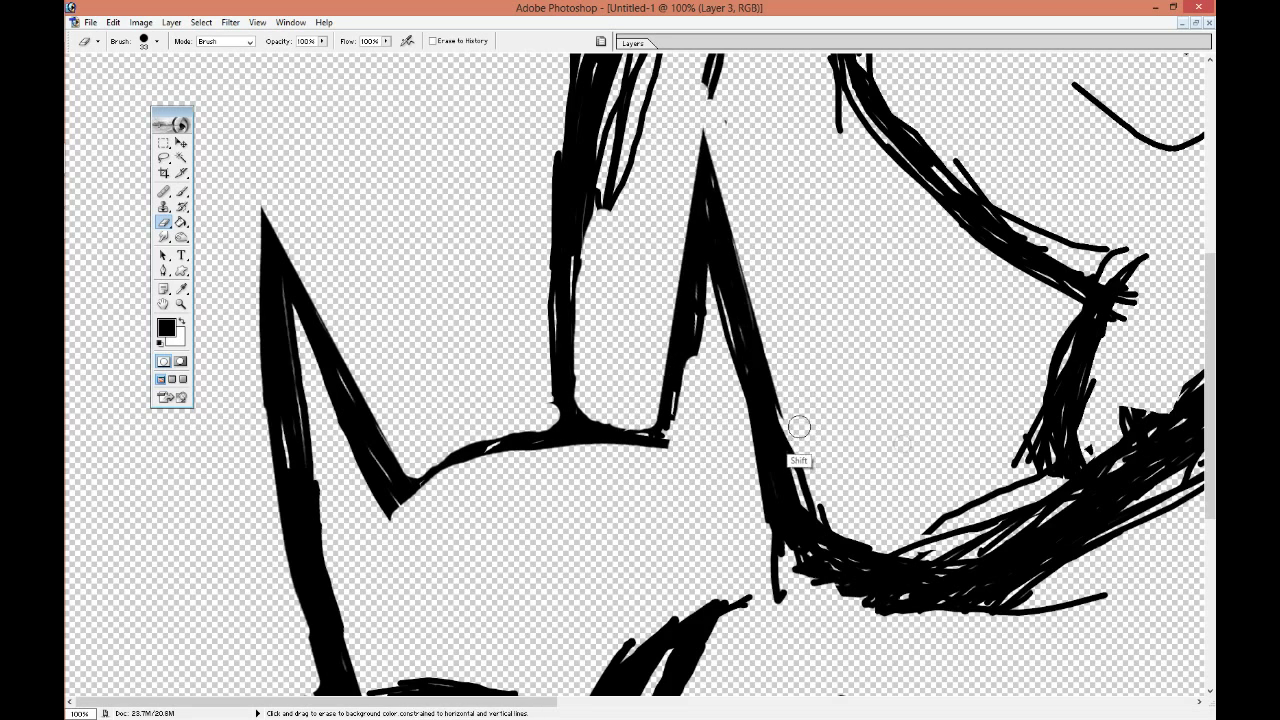
pyautogui.moveTo(778, 548); pyautogui.dragTo(766, 578)
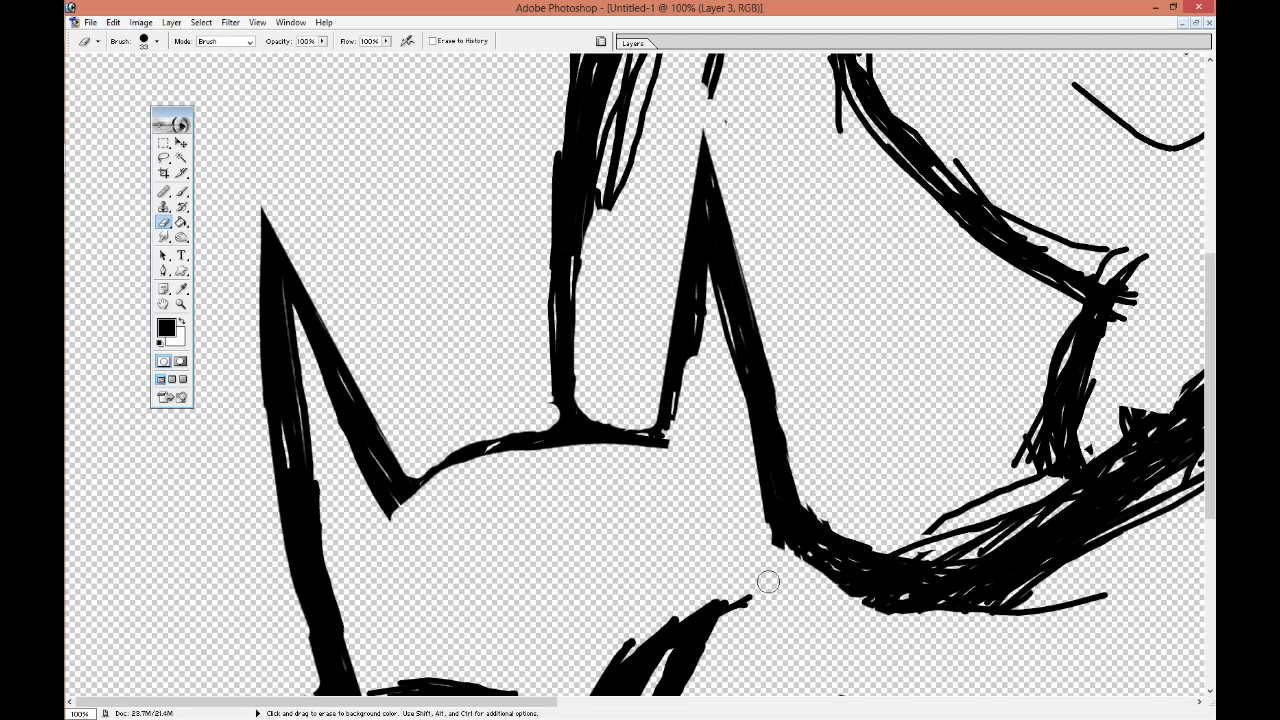
# Hollow out the spikes' inner edges and thin the vertical hair stroke.
pyautogui.moveTo(286, 315)
pyautogui.mouseDown()
pyautogui.moveTo(306, 525)
pyautogui.moveTo(310, 490)
pyautogui.moveTo(360, 634)
pyautogui.moveTo(289, 391)
pyautogui.moveTo(326, 571)
pyautogui.mouseUp()
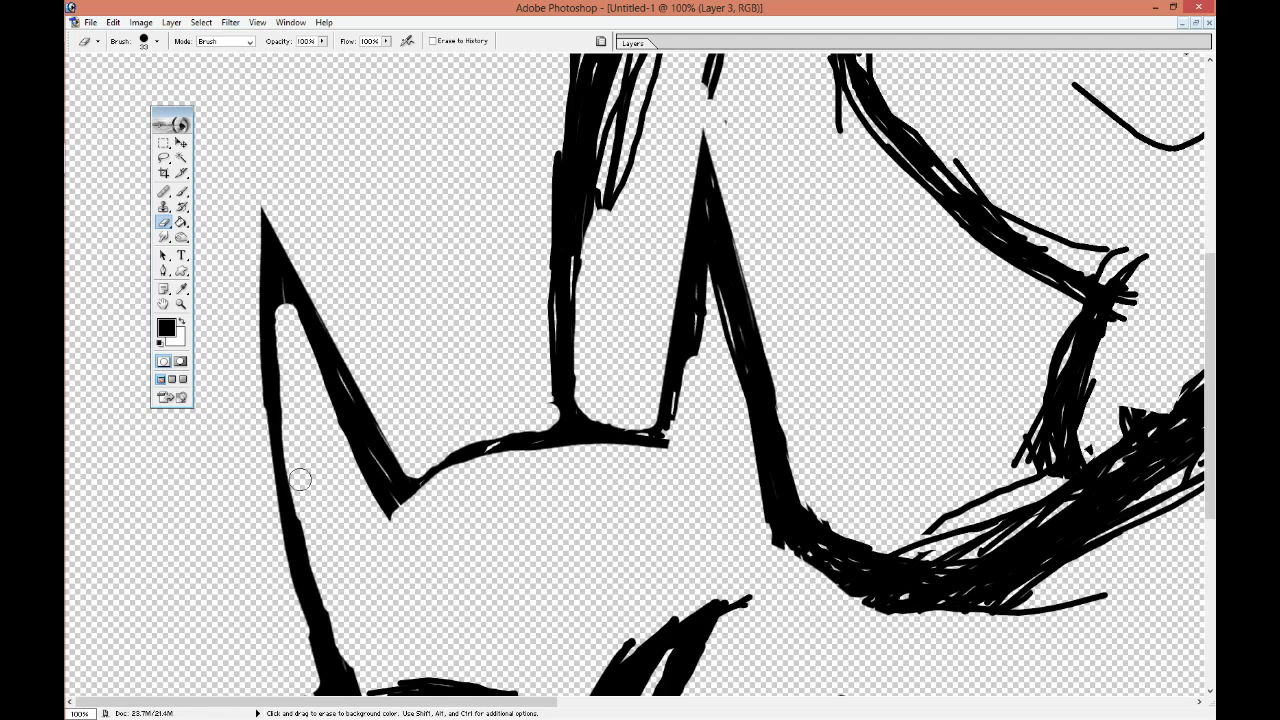
pyautogui.moveTo(708, 280)
pyautogui.mouseDown()
pyautogui.moveTo(708, 345)
pyautogui.moveTo(737, 386)
pyautogui.moveTo(703, 357)
pyautogui.moveTo(668, 460)
pyautogui.mouseUp()
pyautogui.moveTo(580, 383)
pyautogui.mouseDown()
pyautogui.moveTo(600, 190)
pyautogui.moveTo(590, 300)
pyautogui.mouseUp()
pyautogui.moveTo(543, 414)
pyautogui.mouseDown()
pyautogui.moveTo(543, 251)
pyautogui.moveTo(582, 281)
pyautogui.moveTo(611, 197)
pyautogui.mouseUp()
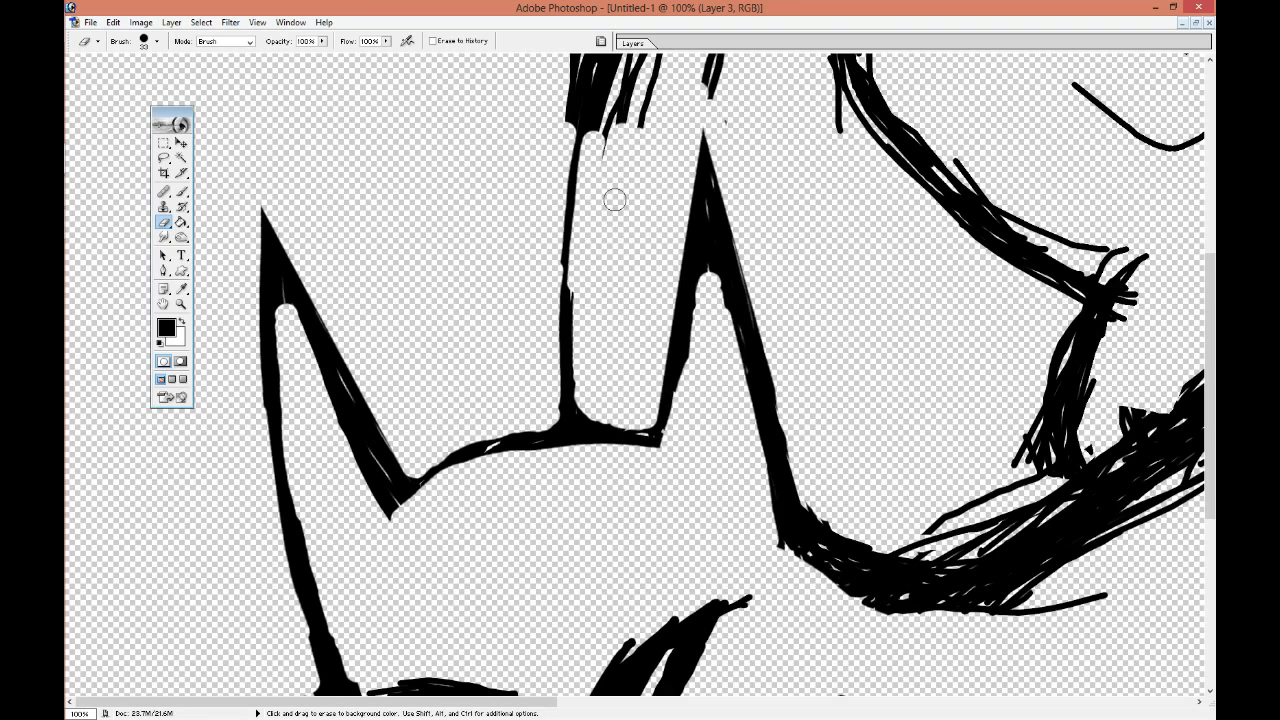
pyautogui.scroll(5, 611, 197)
pyautogui.moveTo(677, 523)
pyautogui.mouseDown()
pyautogui.moveTo(659, 420)
pyautogui.moveTo(608, 449)
pyautogui.moveTo(790, 195)
pyautogui.moveTo(531, 563)
pyautogui.moveTo(531, 583)
pyautogui.moveTo(531, 551)
pyautogui.moveTo(656, 268)
pyautogui.moveTo(634, 306)
pyautogui.moveTo(791, 143)
pyautogui.moveTo(822, 90)
pyautogui.moveTo(766, 157)
pyautogui.moveTo(731, 491)
pyautogui.moveTo(827, 588)
pyautogui.moveTo(859, 522)
pyautogui.moveTo(818, 400)
pyautogui.moveTo(824, 322)
pyautogui.moveTo(845, 232)
pyautogui.moveTo(886, 160)
pyautogui.moveTo(849, 349)
pyautogui.moveTo(866, 398)
pyautogui.mouseUp()
# Sharpen the hair point and thin the lower hair curve and junction.
pyautogui.moveTo(894, 114); pyautogui.dragTo(852, 178)
pyautogui.moveTo(847, 524); pyautogui.dragTo(905, 578)
pyautogui.moveTo(824, 465)
pyautogui.mouseDown()
pyautogui.moveTo(845, 545)
pyautogui.moveTo(951, 631)
pyautogui.mouseUp()
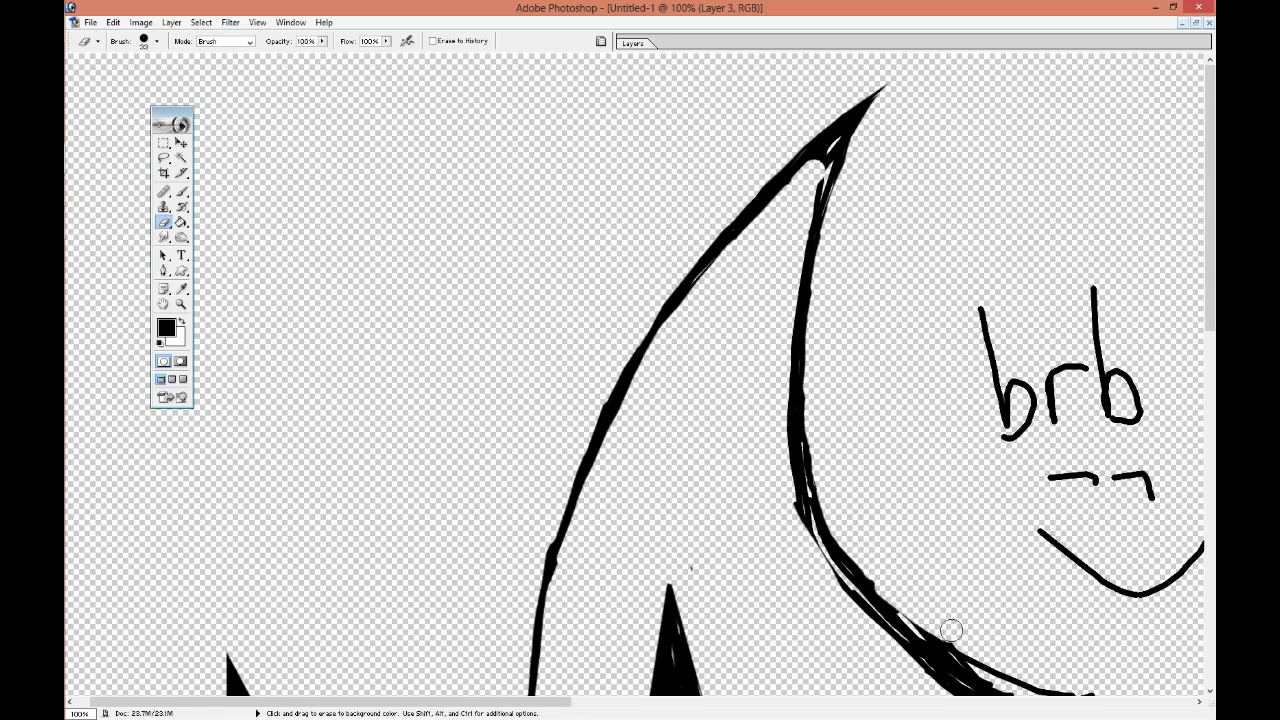
pyautogui.moveTo(986, 526); pyautogui.dragTo(826, 366)
pyautogui.moveTo(760, 470); pyautogui.dragTo(820, 482)
pyautogui.moveTo(880, 515)
pyautogui.mouseDown()
pyautogui.moveTo(920, 560)
pyautogui.moveTo(846, 677)
pyautogui.moveTo(905, 541)
pyautogui.moveTo(871, 571)
pyautogui.moveTo(763, 501)
pyautogui.mouseUp()
pyautogui.moveTo(630, 280)
pyautogui.mouseDown()
pyautogui.moveTo(700, 440)
pyautogui.moveTo(839, 562)
pyautogui.mouseUp()
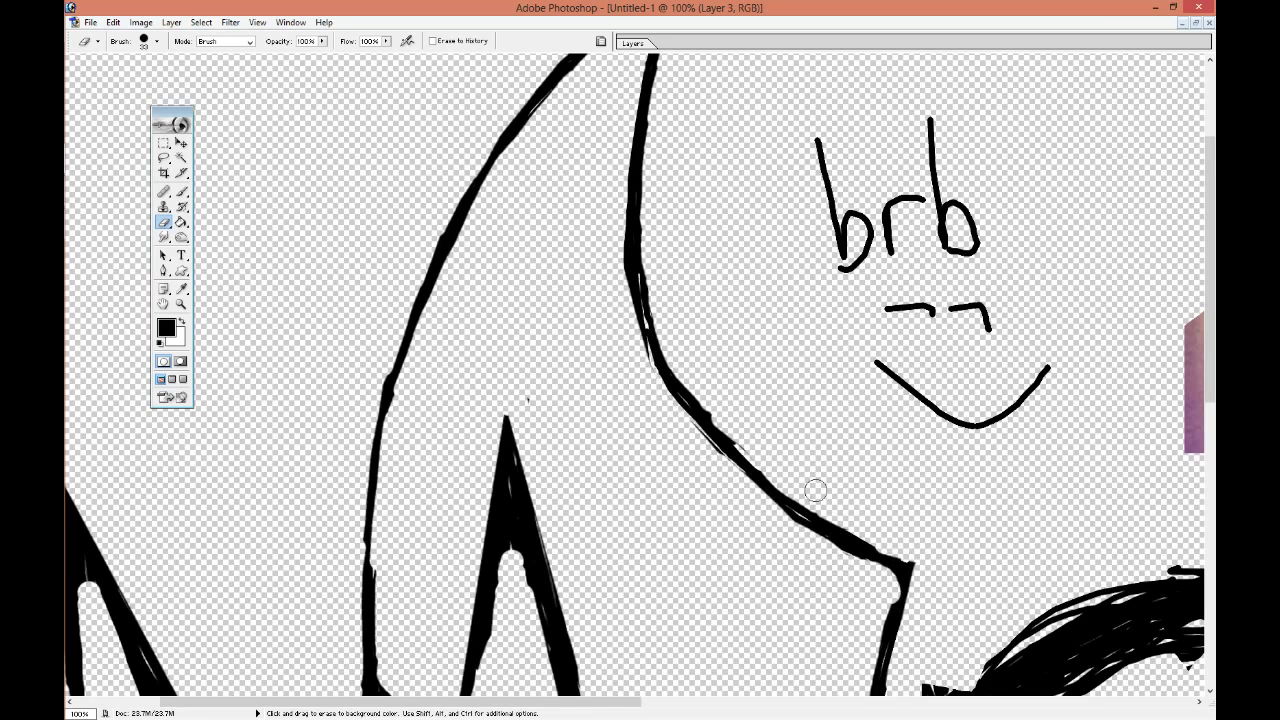
# Thin and smooth the ragged hair curve outline, darkening one section of the line.
pyautogui.moveTo(785, 465); pyautogui.dragTo(738, 403)
pyautogui.click(182, 192)
pyautogui.moveTo(632, 268); pyautogui.dragTo(650, 330)
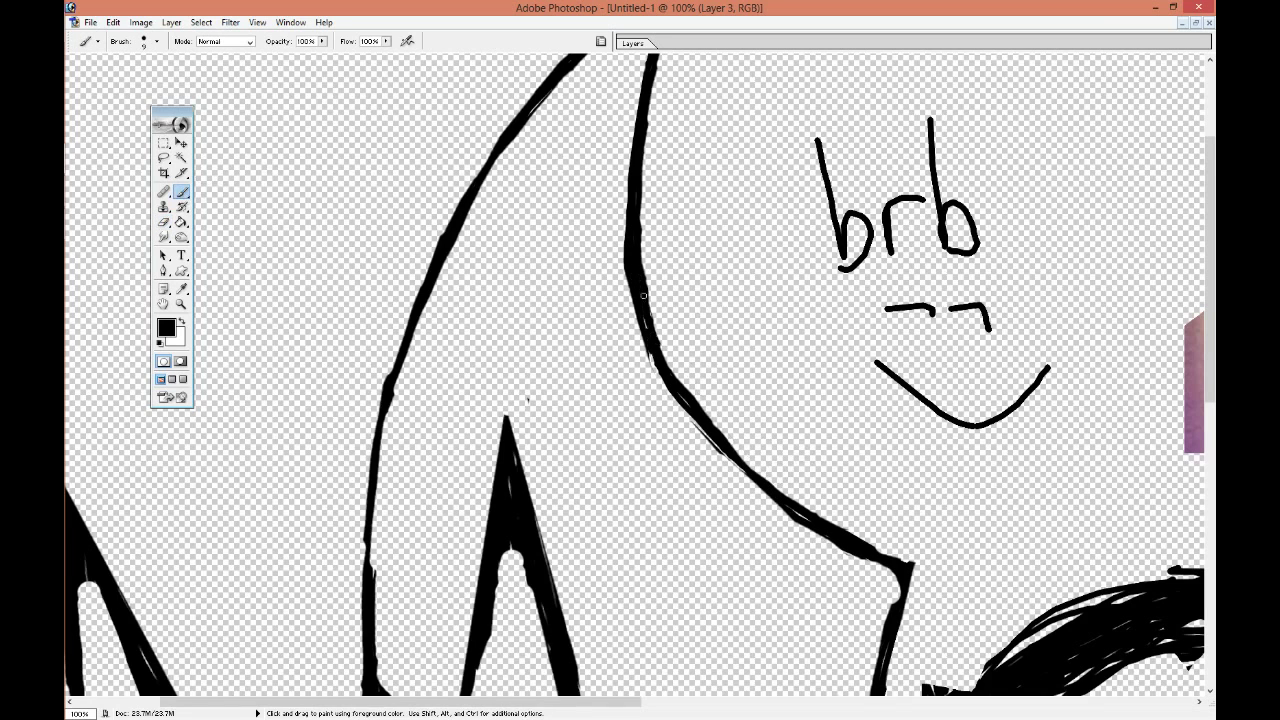
pyautogui.press('e')
pyautogui.moveTo(626, 242)
pyautogui.mouseDown()
pyautogui.moveTo(650, 370)
pyautogui.moveTo(751, 509)
pyautogui.moveTo(857, 560)
pyautogui.moveTo(816, 541)
pyautogui.mouseUp()
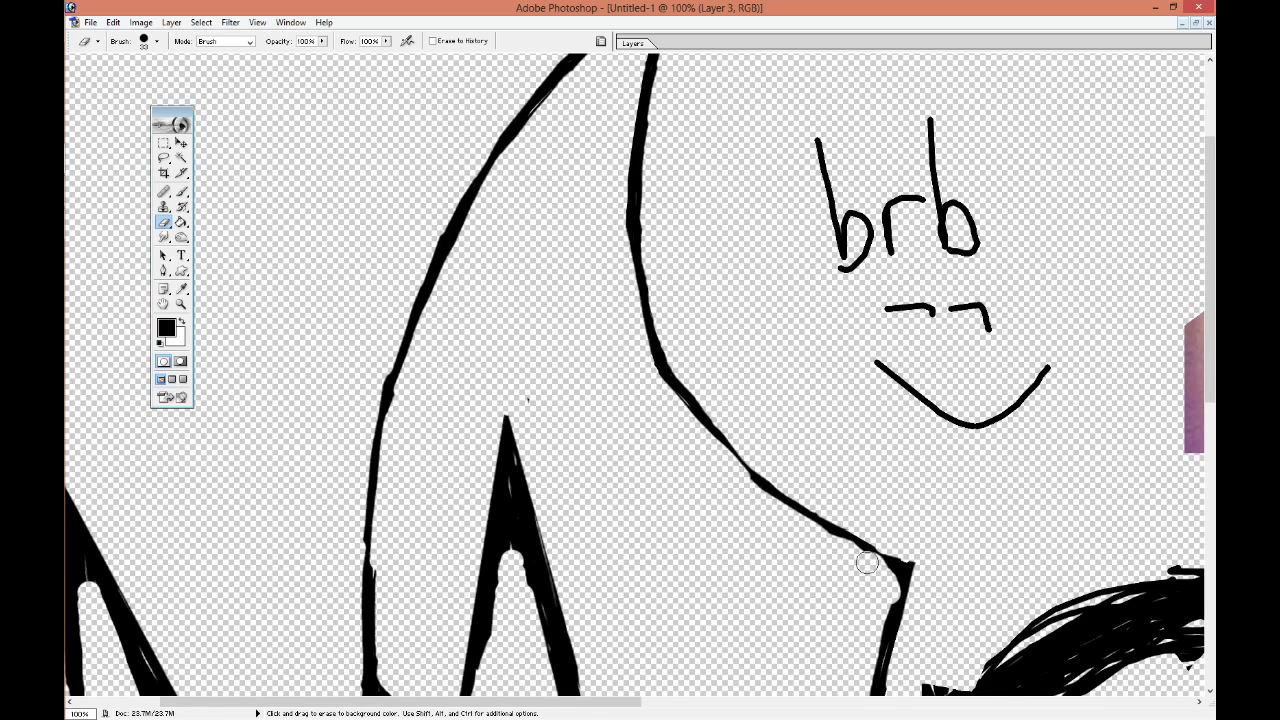
pyautogui.click(183, 191)
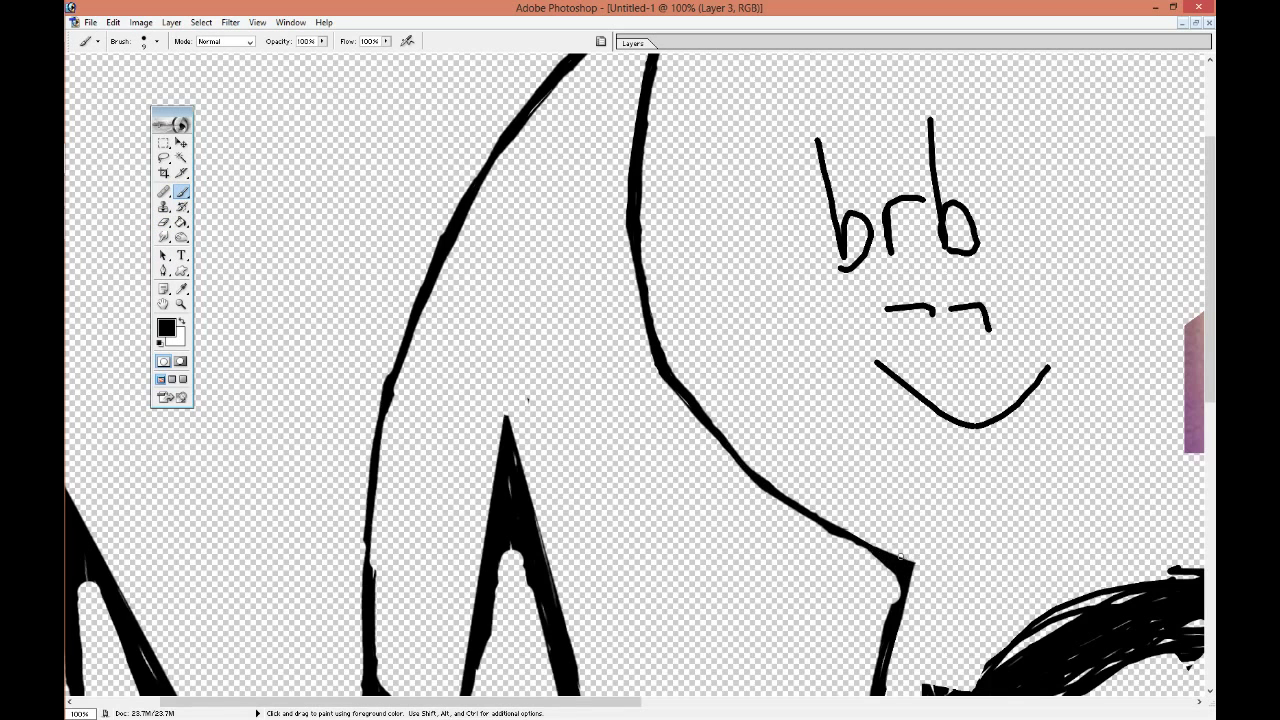
pyautogui.click(163, 221)
# Rework the lower-right vertical line to be thicker and clear the black blob beside it.
pyautogui.moveTo(886, 386); pyautogui.dragTo(943, 543)
pyautogui.moveTo(969, 651); pyautogui.dragTo(920, 380)
pyautogui.moveTo(835, 615)
pyautogui.mouseDown()
pyautogui.moveTo(745, 440)
pyautogui.moveTo(795, 387)
pyautogui.moveTo(800, 264)
pyautogui.mouseUp()
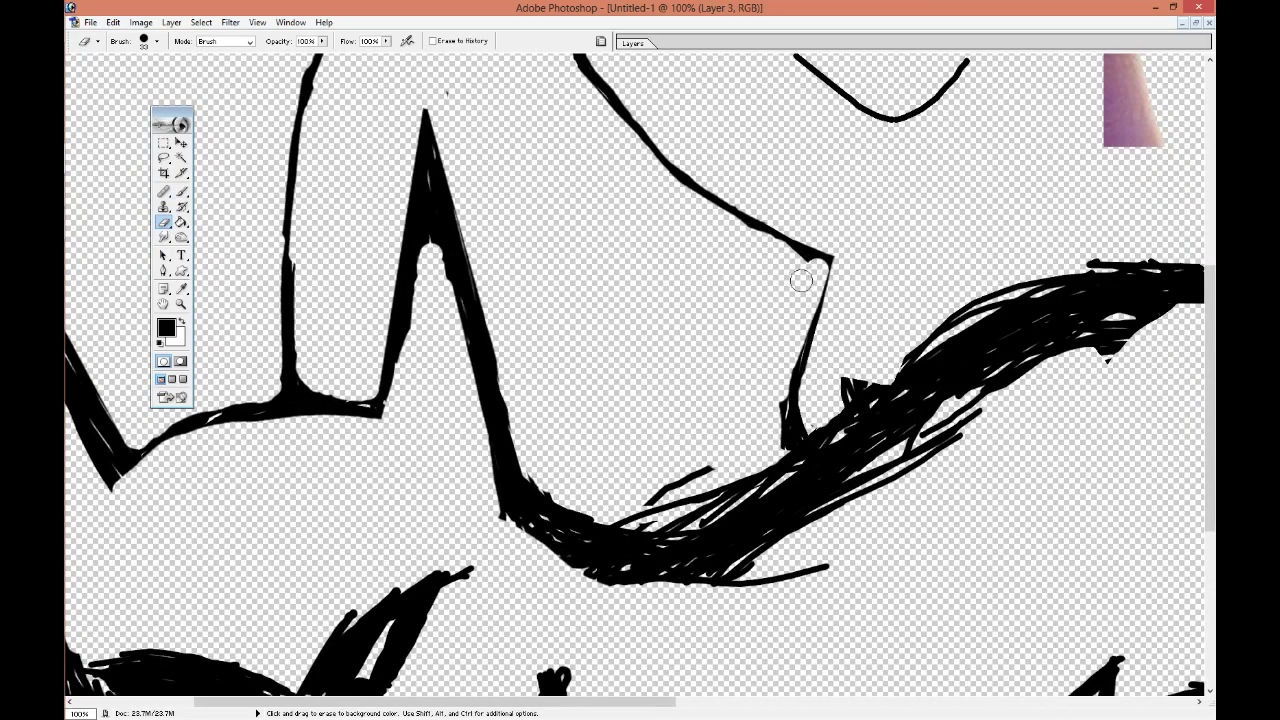
pyautogui.moveTo(783, 377)
pyautogui.mouseDown()
pyautogui.moveTo(795, 425)
pyautogui.moveTo(811, 432)
pyautogui.mouseUp()
pyautogui.click(181, 191)
pyautogui.moveTo(800, 366); pyautogui.dragTo(781, 460)
pyautogui.press('e')
pyautogui.moveTo(860, 385); pyautogui.dragTo(814, 429)
# Erase the thin and thick stroke fragments along the bottom curve and smooth its lower edge.
pyautogui.press('b')
pyautogui.click(163, 222)
pyautogui.moveTo(712, 468)
pyautogui.mouseDown()
pyautogui.moveTo(680, 486)
pyautogui.moveTo(543, 457)
pyautogui.moveTo(649, 523)
pyautogui.moveTo(756, 434)
pyautogui.mouseUp()
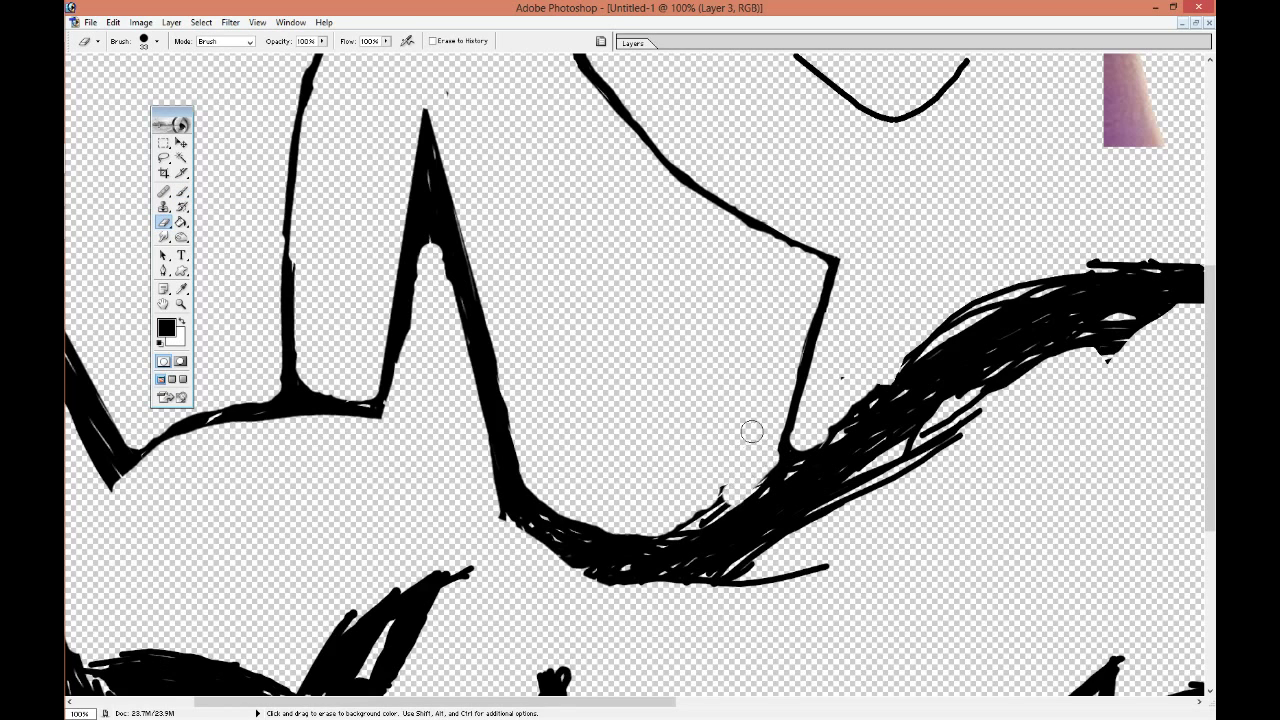
pyautogui.hotkey('ctrl', 'z')
pyautogui.moveTo(755, 484)
pyautogui.mouseDown()
pyautogui.moveTo(700, 508)
pyautogui.moveTo(692, 486)
pyautogui.mouseUp()
pyautogui.moveTo(514, 544)
pyautogui.mouseDown()
pyautogui.moveTo(734, 531)
pyautogui.moveTo(700, 586)
pyautogui.moveTo(557, 543)
pyautogui.moveTo(851, 486)
pyautogui.moveTo(805, 445)
pyautogui.moveTo(791, 523)
pyautogui.moveTo(734, 537)
pyautogui.moveTo(850, 425)
pyautogui.moveTo(957, 400)
pyautogui.moveTo(507, 453)
pyautogui.moveTo(500, 470)
pyautogui.moveTo(634, 360)
pyautogui.moveTo(742, 421)
pyautogui.moveTo(641, 367)
pyautogui.moveTo(674, 451)
pyautogui.moveTo(569, 506)
pyautogui.moveTo(738, 413)
pyautogui.moveTo(718, 392)
pyautogui.mouseUp()
pyautogui.moveTo(531, 500)
pyautogui.mouseDown()
pyautogui.moveTo(480, 523)
pyautogui.moveTo(637, 430)
pyautogui.mouseUp()
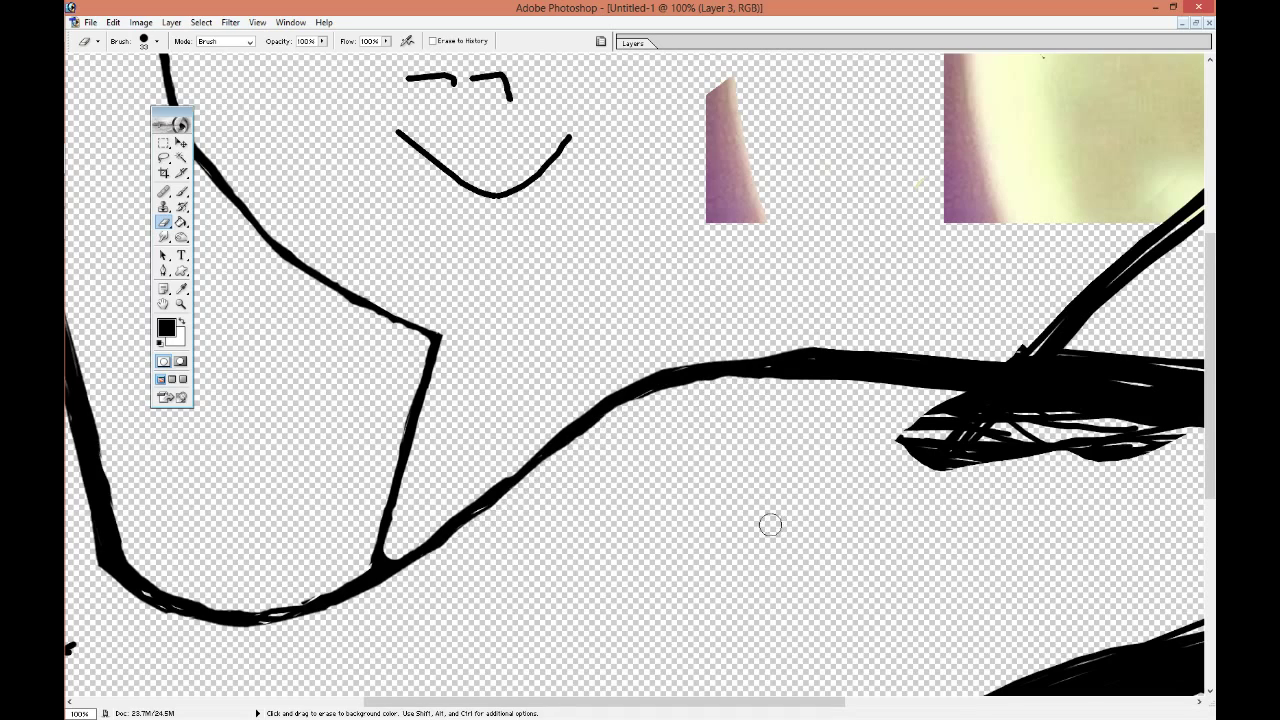
# Thin the horizontal stroke and diagonal branch at the junction, removing the bump on top.
pyautogui.hscroll(5, 770, 525)
pyautogui.moveTo(716, 592)
pyautogui.mouseDown()
pyautogui.moveTo(690, 455)
pyautogui.moveTo(760, 420)
pyautogui.moveTo(614, 420)
pyautogui.mouseUp()
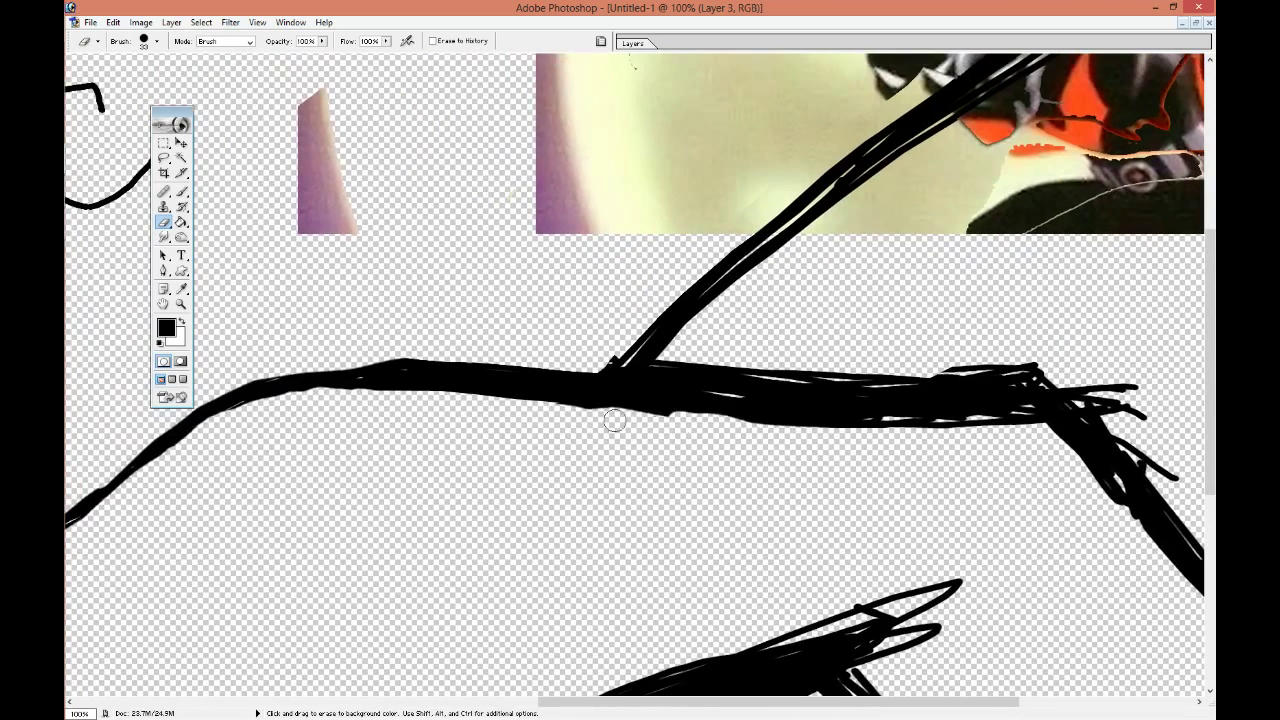
pyautogui.moveTo(657, 371)
pyautogui.mouseDown()
pyautogui.moveTo(869, 380)
pyautogui.moveTo(689, 376)
pyautogui.mouseUp()
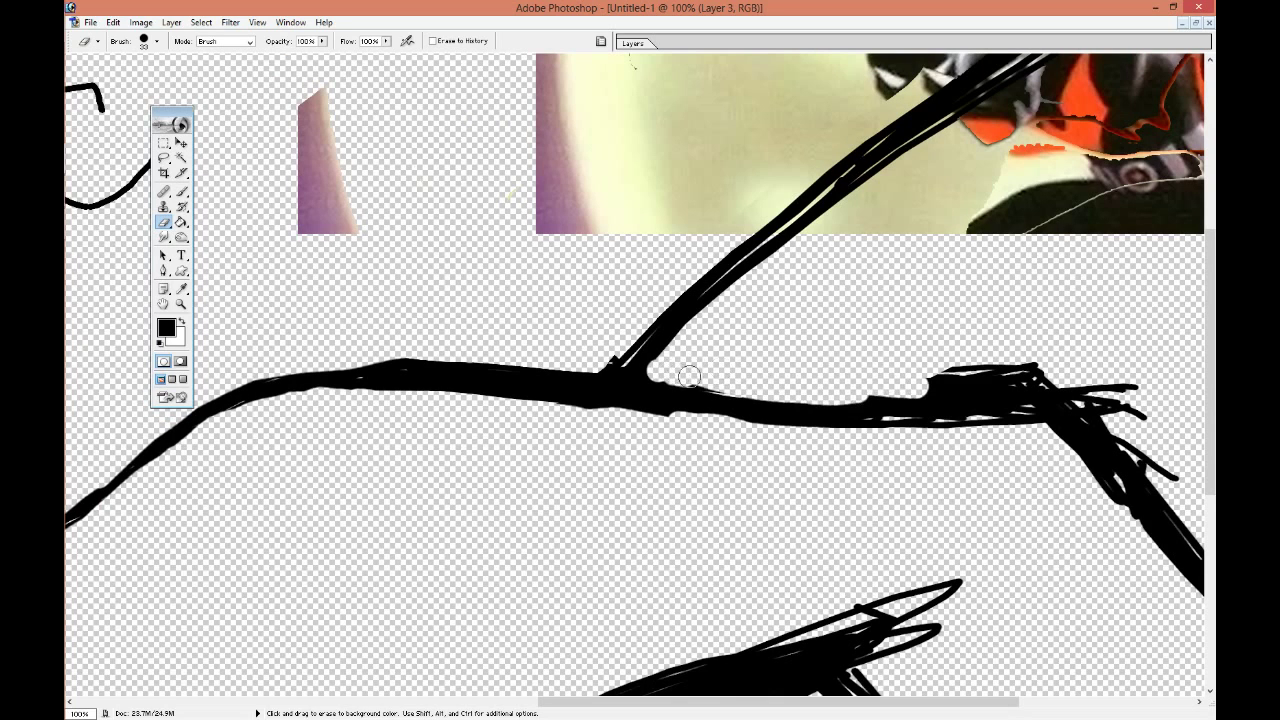
pyautogui.moveTo(603, 355)
pyautogui.mouseDown()
pyautogui.moveTo(666, 306)
pyautogui.moveTo(686, 271)
pyautogui.moveTo(741, 240)
pyautogui.mouseUp()
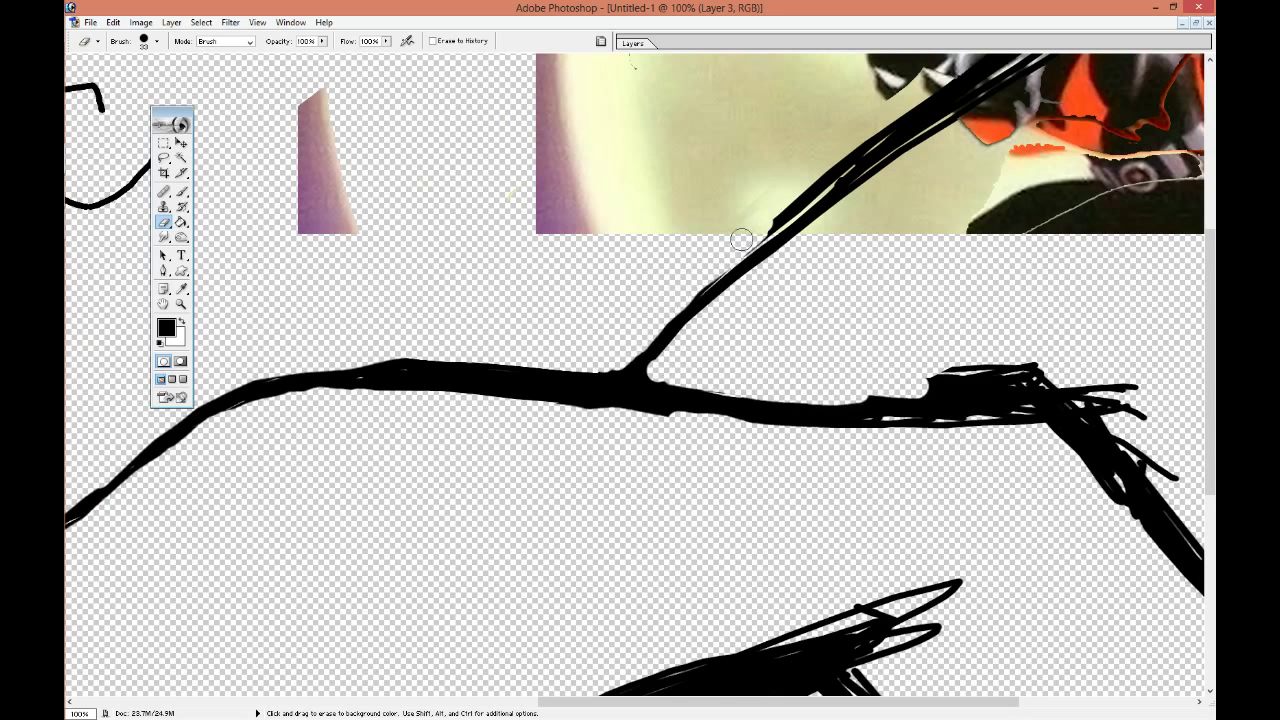
pyautogui.moveTo(619, 420); pyautogui.dragTo(614, 429)
pyautogui.moveTo(852, 390)
pyautogui.mouseDown()
pyautogui.moveTo(1000, 375)
pyautogui.moveTo(974, 429)
pyautogui.mouseUp()
pyautogui.moveTo(803, 431); pyautogui.dragTo(937, 389)
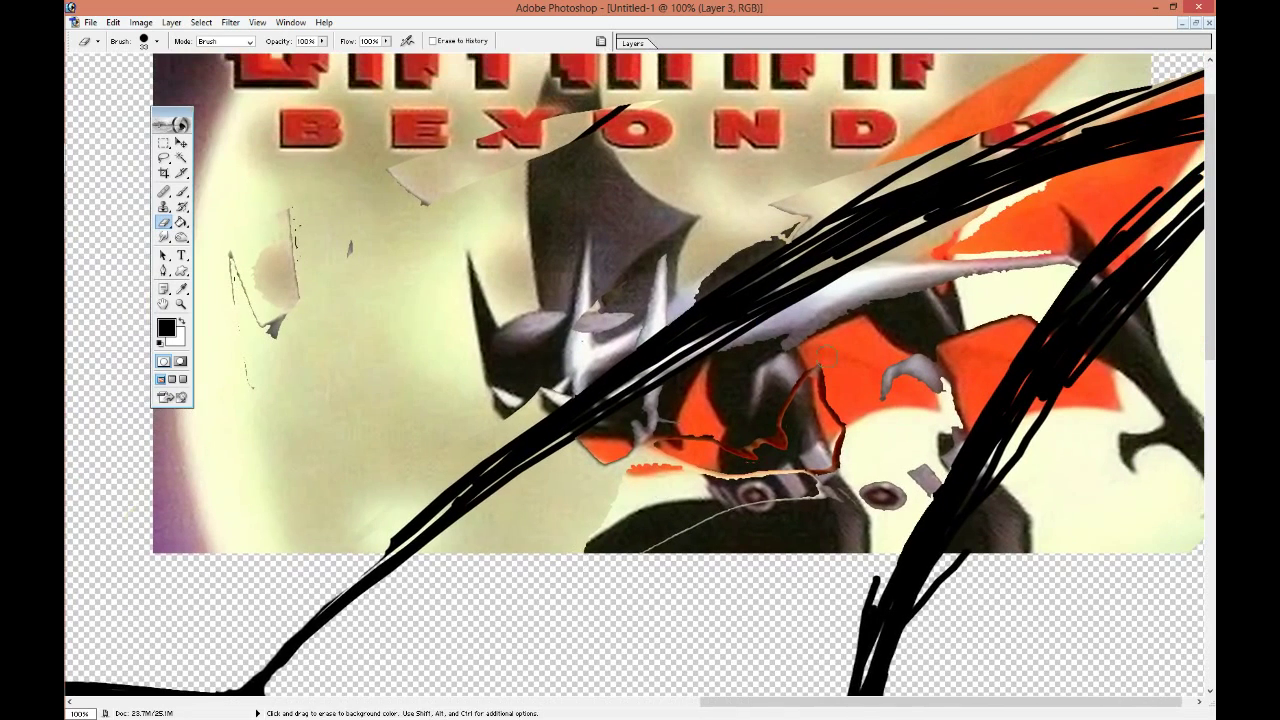
# Extend the black stroke down-left, smudge the lower-middle area, then erase over the smudge.
pyautogui.press('b')
pyautogui.moveTo(450, 508); pyautogui.dragTo(368, 568)
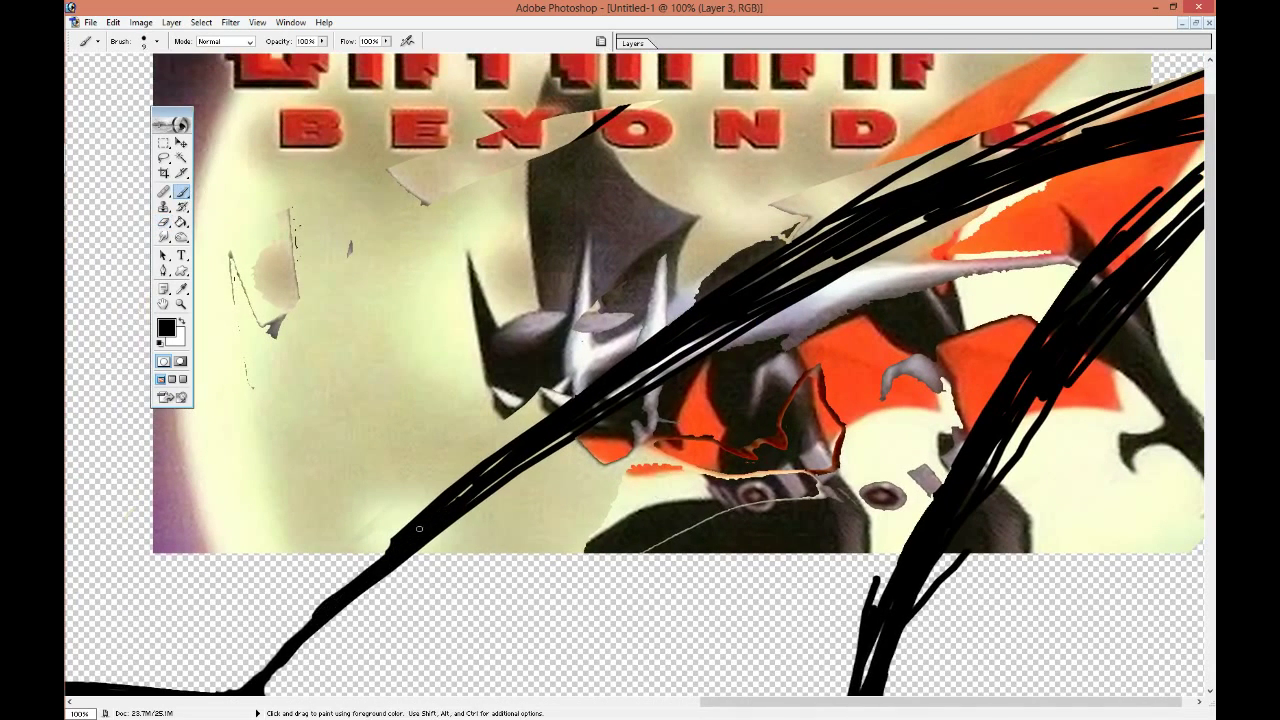
pyautogui.press('r')
pyautogui.moveTo(451, 534)
pyautogui.mouseDown()
pyautogui.moveTo(744, 561)
pyautogui.moveTo(602, 483)
pyautogui.mouseUp()
pyautogui.press('e')
pyautogui.moveTo(790, 410)
pyautogui.mouseDown()
pyautogui.moveTo(620, 496)
pyautogui.moveTo(890, 250)
pyautogui.moveTo(820, 260)
pyautogui.moveTo(590, 351)
pyautogui.moveTo(1020, 135)
pyautogui.moveTo(950, 165)
pyautogui.moveTo(1160, 100)
pyautogui.mouseUp()
# Erase top-right marks, scribbles over the cape and below the arm, and thin the claw stroke.
pyautogui.moveTo(806, 194); pyautogui.dragTo(786, 251)
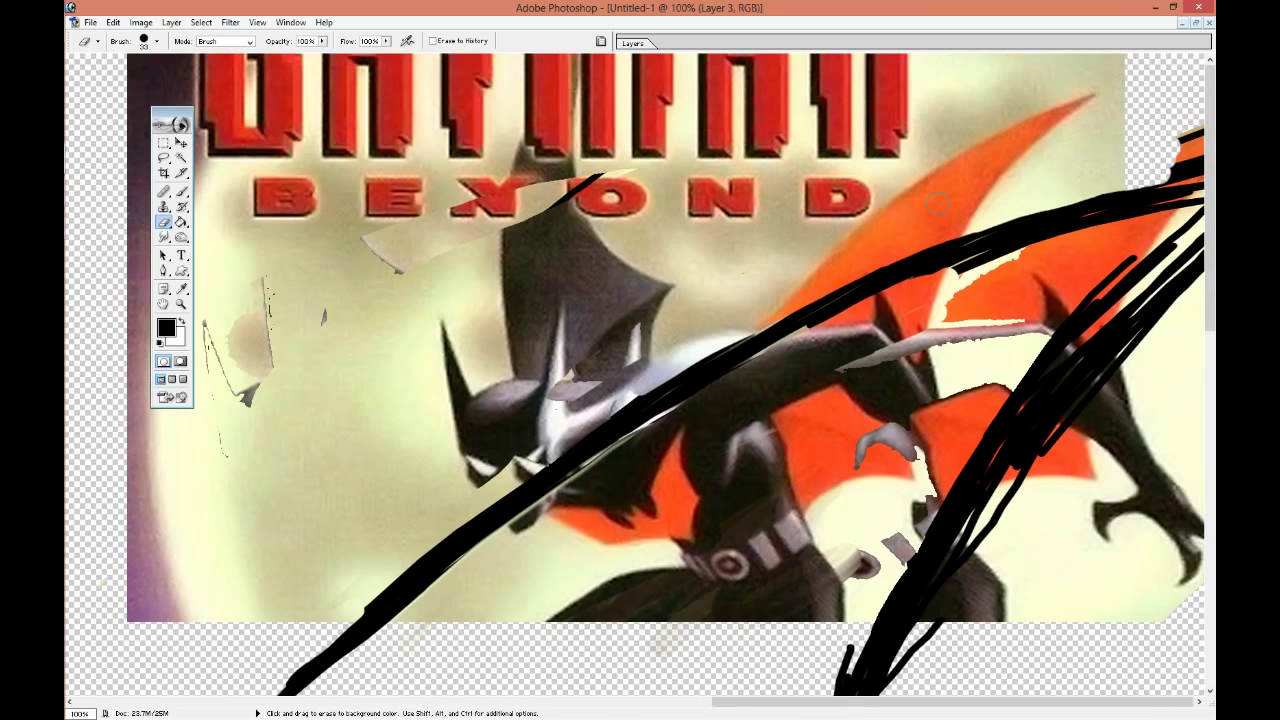
pyautogui.moveTo(1024, 203)
pyautogui.mouseDown()
pyautogui.moveTo(1195, 160)
pyautogui.moveTo(1200, 130)
pyautogui.mouseUp()
pyautogui.moveTo(945, 280)
pyautogui.mouseDown()
pyautogui.moveTo(1188, 214)
pyautogui.moveTo(1156, 270)
pyautogui.moveTo(1020, 294)
pyautogui.moveTo(836, 440)
pyautogui.mouseUp()
pyautogui.moveTo(723, 409)
pyautogui.mouseDown()
pyautogui.moveTo(980, 363)
pyautogui.moveTo(1109, 297)
pyautogui.moveTo(1183, 324)
pyautogui.moveTo(1051, 434)
pyautogui.moveTo(1118, 375)
pyautogui.moveTo(1185, 270)
pyautogui.mouseUp()
pyautogui.moveTo(1040, 420)
pyautogui.mouseDown()
pyautogui.moveTo(960, 510)
pyautogui.moveTo(986, 552)
pyautogui.moveTo(1057, 523)
pyautogui.moveTo(1186, 360)
pyautogui.moveTo(1097, 623)
pyautogui.moveTo(1013, 515)
pyautogui.mouseUp()
pyautogui.moveTo(898, 551)
pyautogui.mouseDown()
pyautogui.moveTo(846, 674)
pyautogui.moveTo(1031, 451)
pyautogui.moveTo(996, 403)
pyautogui.mouseUp()
# Thicken the right-hand black leg line with brush strokes and smudge the lower-right stroke thinner.
pyautogui.scroll(-1, 850, 670)
pyautogui.press('b')
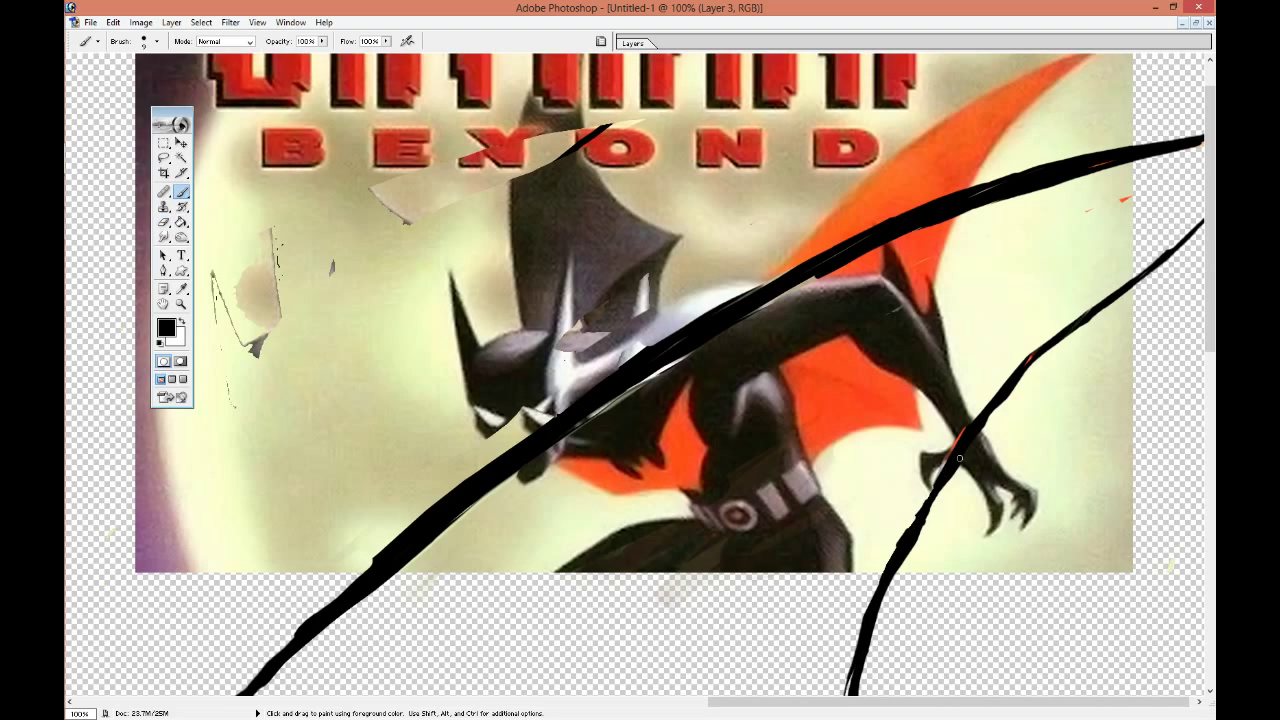
pyautogui.moveTo(962, 432); pyautogui.dragTo(1105, 298)
pyautogui.moveTo(1048, 367); pyautogui.dragTo(923, 523)
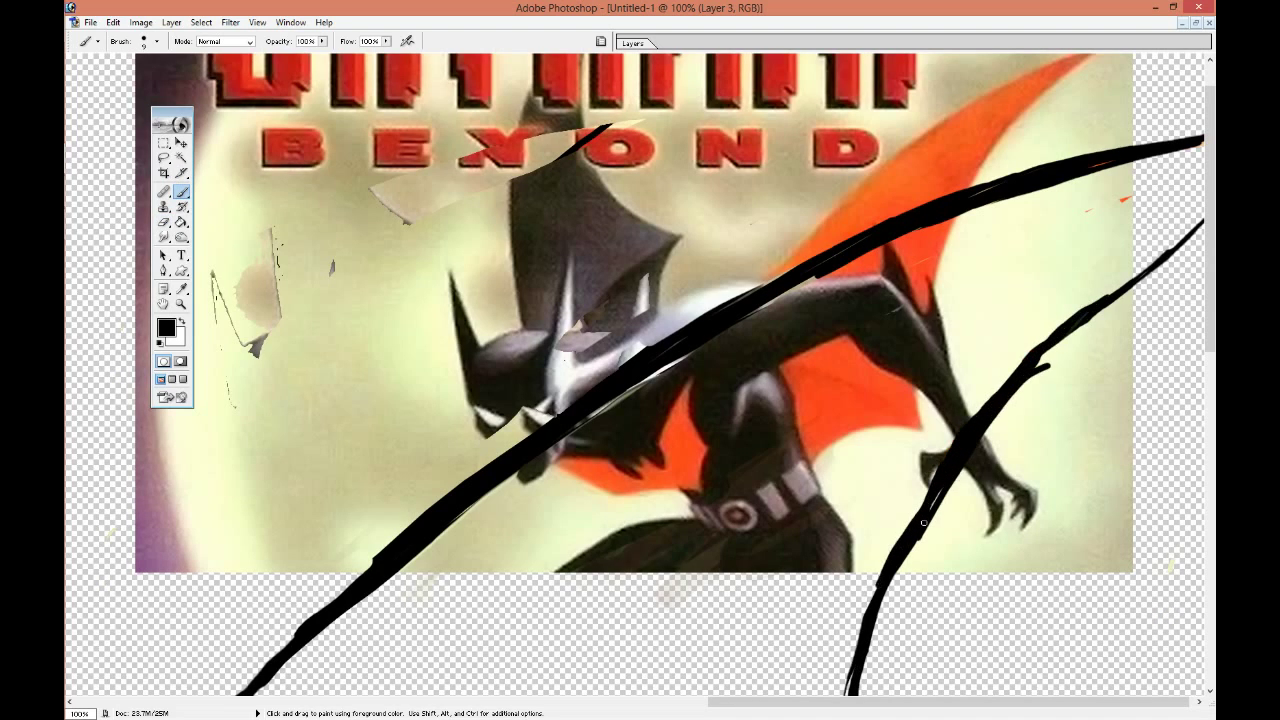
pyautogui.moveTo(1010, 380)
pyautogui.mouseDown()
pyautogui.moveTo(898, 538)
pyautogui.moveTo(1140, 282)
pyautogui.mouseUp()
pyautogui.moveTo(1003, 345); pyautogui.dragTo(1128, 290)
pyautogui.press('r')
pyautogui.moveTo(899, 591)
pyautogui.mouseDown()
pyautogui.moveTo(995, 432)
pyautogui.moveTo(1084, 344)
pyautogui.mouseUp()
pyautogui.click(165, 223)
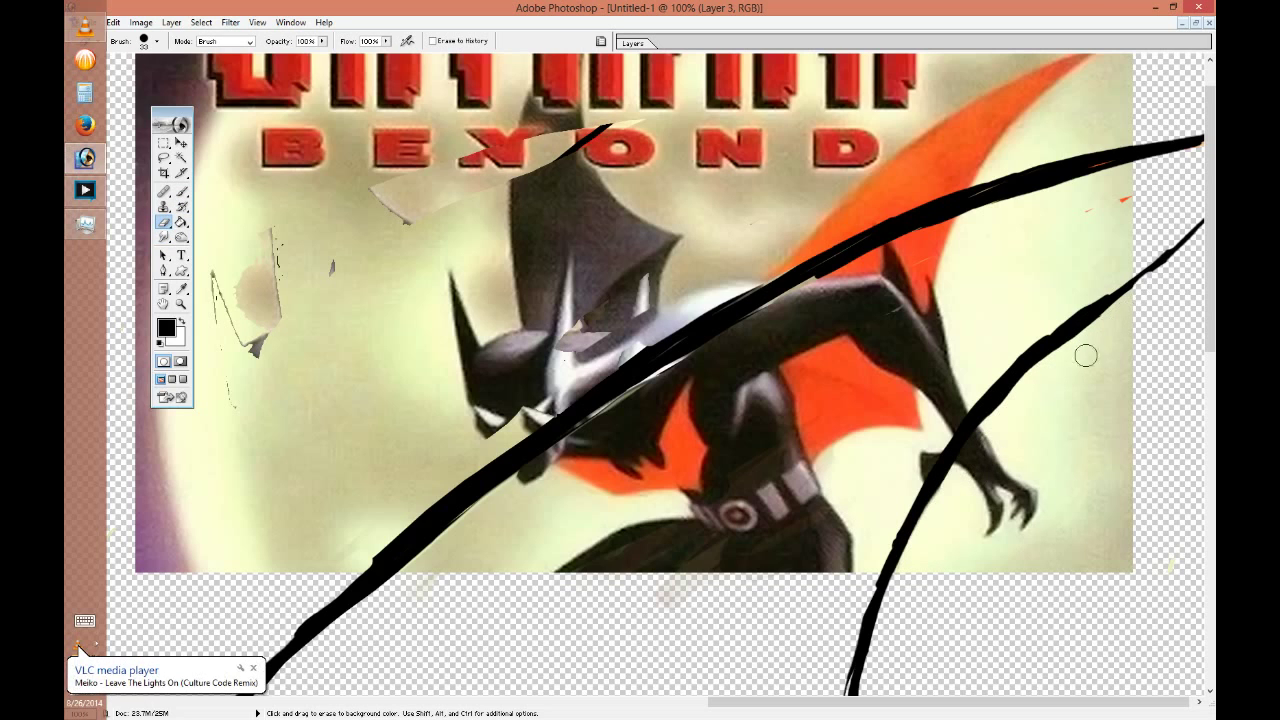
pyautogui.scroll(-5, 1117, 302)
# Remove spiky strokes at the junction, thin the diagonal stroke, and erase bottom-left scribble loops.
pyautogui.moveTo(866, 354)
pyautogui.mouseDown()
pyautogui.moveTo(846, 414)
pyautogui.moveTo(847, 358)
pyautogui.mouseUp()
pyautogui.moveTo(786, 472)
pyautogui.mouseDown()
pyautogui.moveTo(683, 297)
pyautogui.moveTo(749, 403)
pyautogui.mouseUp()
pyautogui.moveTo(646, 333); pyautogui.dragTo(740, 402)
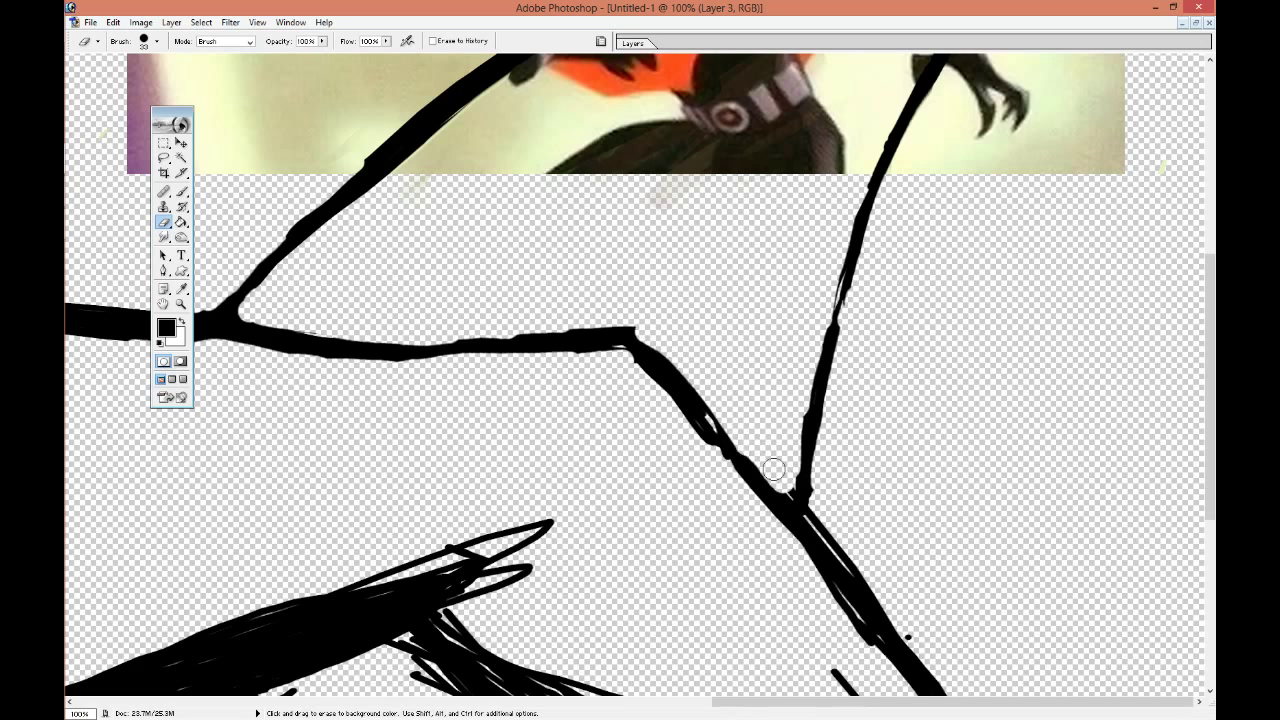
pyautogui.moveTo(636, 370); pyautogui.dragTo(785, 522)
pyautogui.moveTo(332, 562)
pyautogui.mouseDown()
pyautogui.moveTo(552, 526)
pyautogui.moveTo(447, 617)
pyautogui.moveTo(490, 568)
pyautogui.mouseUp()
# Redraw black strokes along the diagonal, then erase them back into a thin line.
pyautogui.press('b')
pyautogui.moveTo(634, 344)
pyautogui.mouseDown()
pyautogui.moveTo(740, 444)
pyautogui.moveTo(800, 532)
pyautogui.mouseUp()
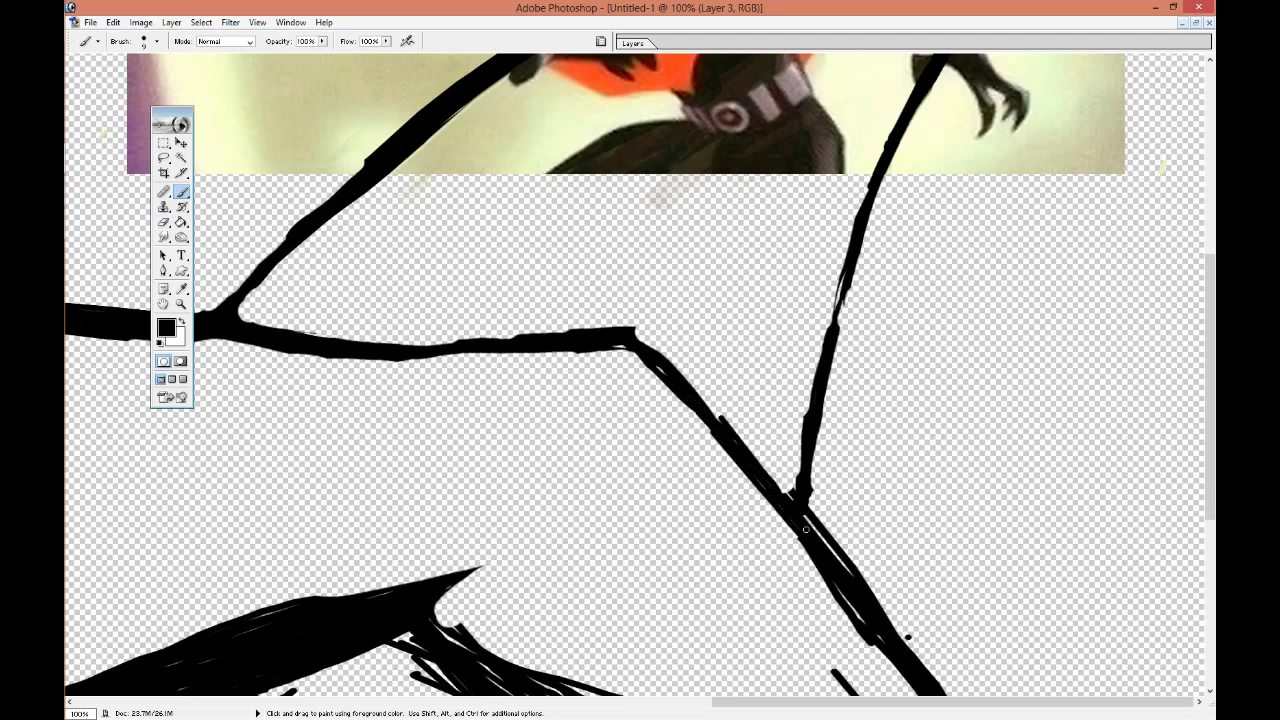
pyautogui.press('e')
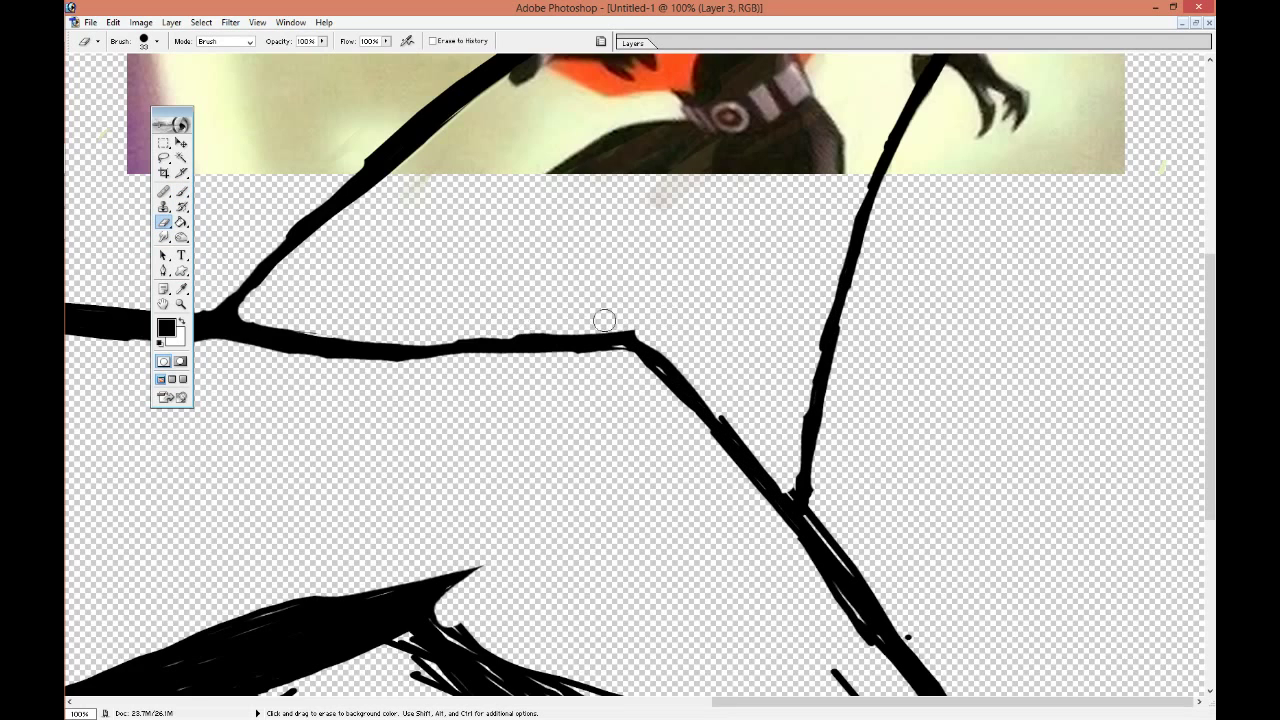
pyautogui.moveTo(732, 408); pyautogui.dragTo(780, 469)
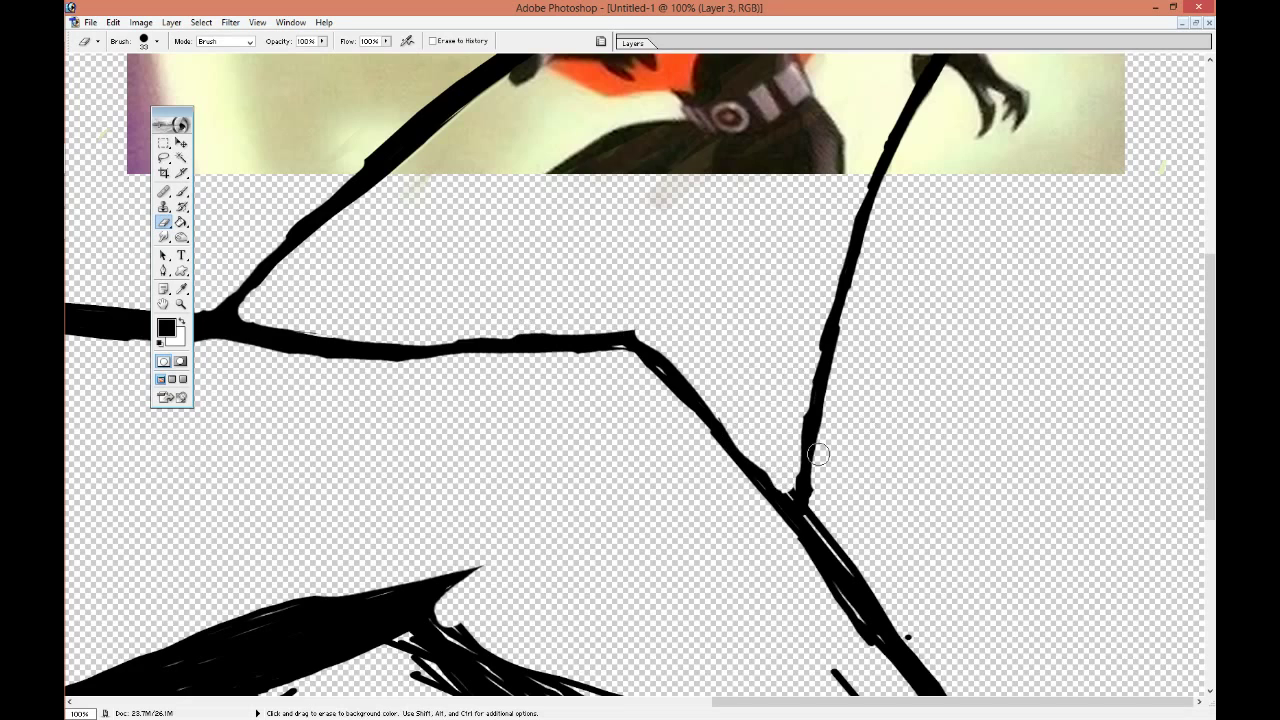
pyautogui.moveTo(819, 513); pyautogui.dragTo(863, 551)
# Remove short stray strokes near the diagonal's end and repaint then thin the diagonal branch.
pyautogui.scroll(-5, 900, 440)
pyautogui.moveTo(934, 334)
pyautogui.mouseDown()
pyautogui.moveTo(829, 423)
pyautogui.moveTo(826, 297)
pyautogui.moveTo(912, 420)
pyautogui.mouseUp()
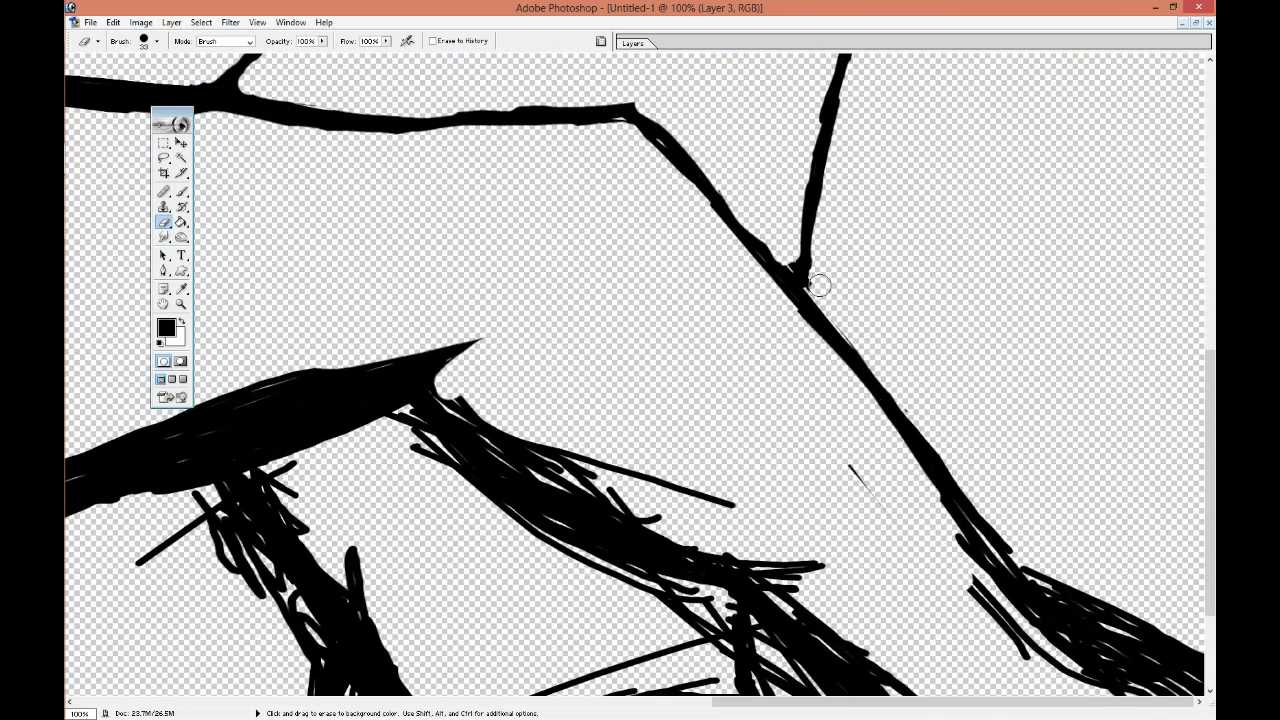
pyautogui.moveTo(990, 600)
pyautogui.mouseDown()
pyautogui.moveTo(920, 514)
pyautogui.moveTo(1014, 523)
pyautogui.moveTo(1004, 551)
pyautogui.moveTo(877, 314)
pyautogui.moveTo(994, 534)
pyautogui.moveTo(857, 315)
pyautogui.mouseUp()
pyautogui.press('b')
pyautogui.moveTo(861, 360)
pyautogui.mouseDown()
pyautogui.moveTo(948, 462)
pyautogui.moveTo(972, 538)
pyautogui.mouseUp()
pyautogui.press('e')
pyautogui.moveTo(880, 357); pyautogui.dragTo(960, 494)
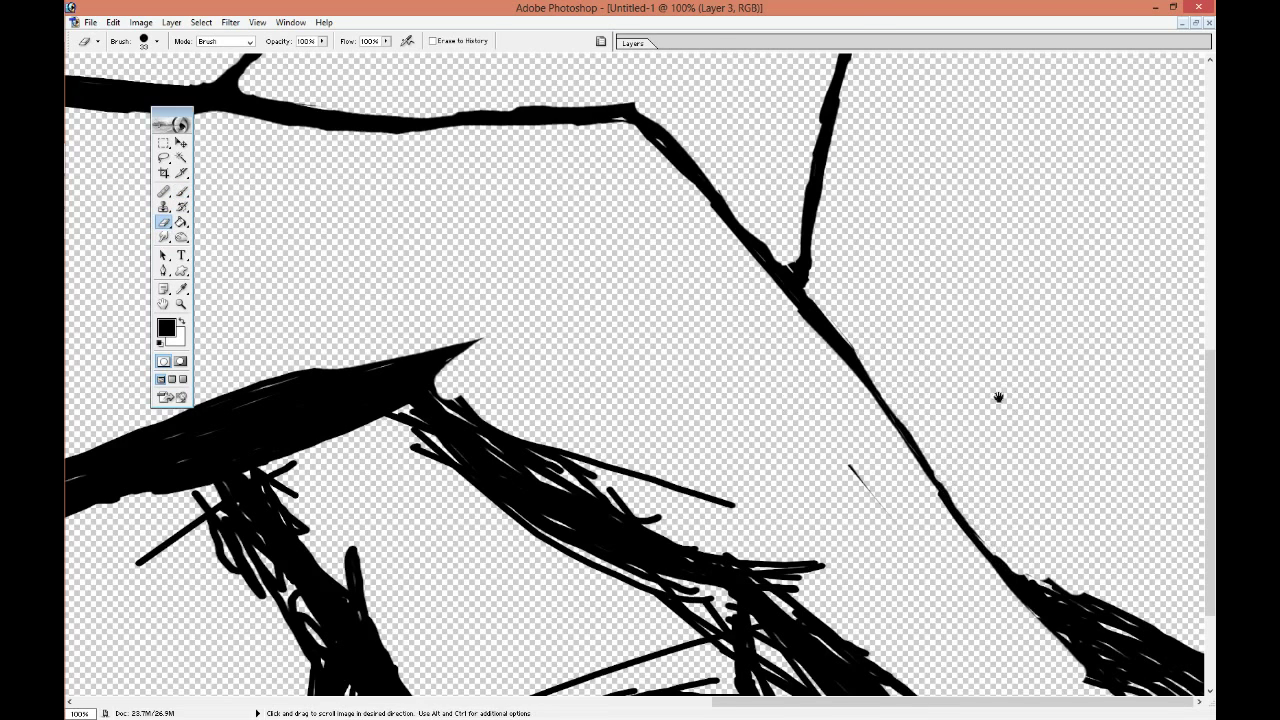
# Thin the branch junction and fan of strokes, and trim the hook-shaped stroke's edges.
pyautogui.scroll(-3, 972, 238)
pyautogui.moveTo(1003, 383); pyautogui.dragTo(1120, 440)
pyautogui.moveTo(1010, 410)
pyautogui.mouseDown()
pyautogui.moveTo(1145, 475)
pyautogui.moveTo(1018, 402)
pyautogui.mouseUp()
pyautogui.moveTo(1034, 462)
pyautogui.mouseDown()
pyautogui.moveTo(1100, 526)
pyautogui.moveTo(1158, 537)
pyautogui.mouseUp()
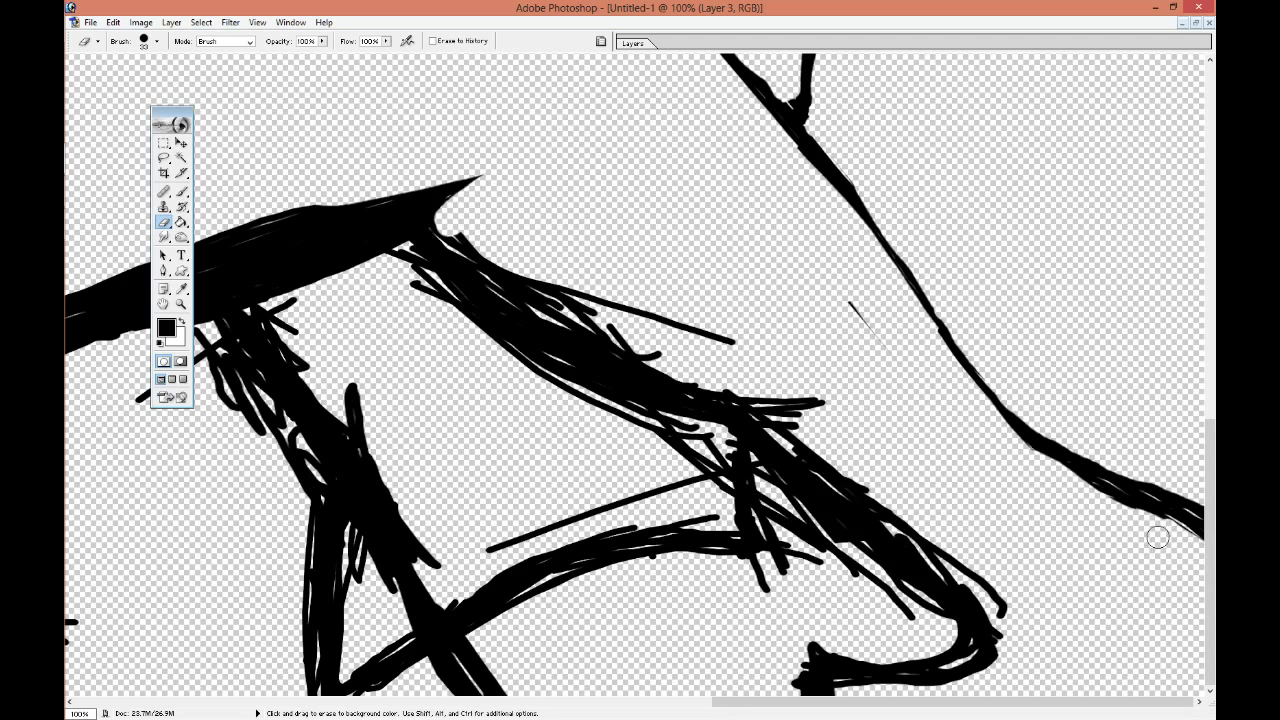
pyautogui.moveTo(1101, 501); pyautogui.dragTo(1058, 501)
pyautogui.moveTo(839, 682)
pyautogui.mouseDown()
pyautogui.moveTo(940, 680)
pyautogui.moveTo(995, 640)
pyautogui.moveTo(995, 590)
pyautogui.mouseUp()
pyautogui.moveTo(905, 600); pyautogui.dragTo(850, 611)
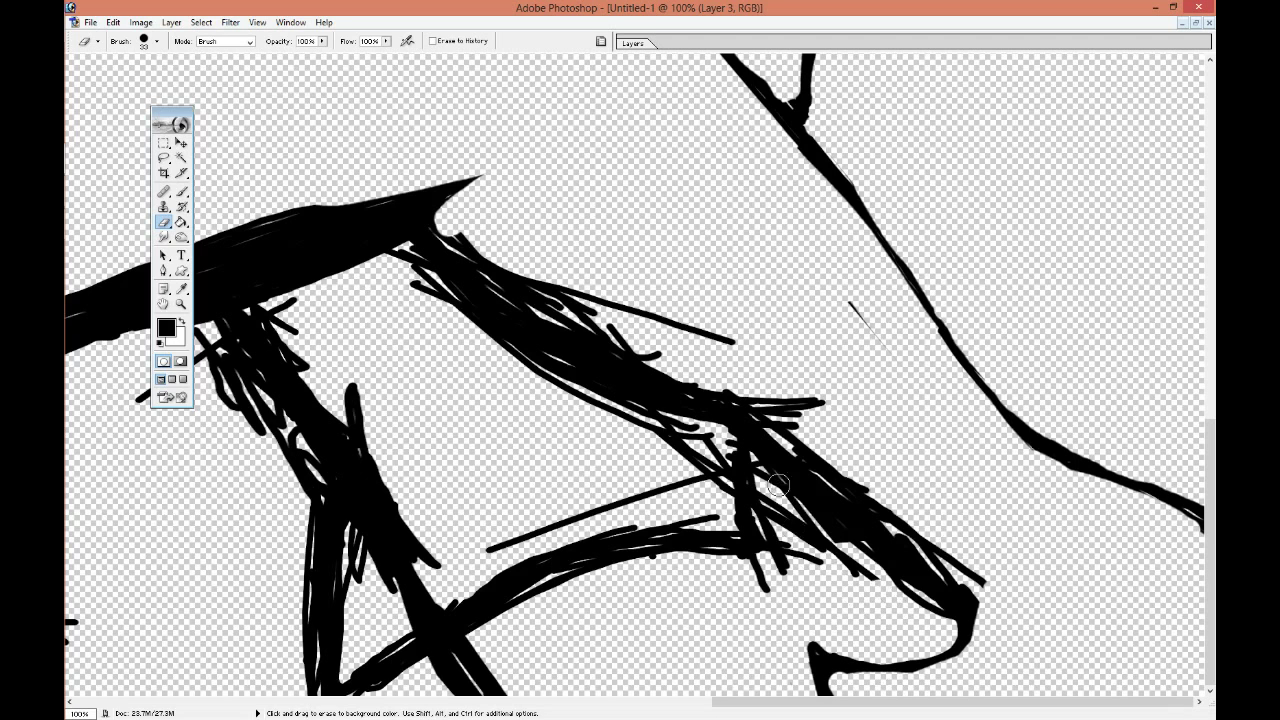
# Clear stray strokes beside the vertical line and thin the diagonal strokes toward the nose.
pyautogui.moveTo(760, 481)
pyautogui.mouseDown()
pyautogui.moveTo(731, 583)
pyautogui.moveTo(620, 560)
pyautogui.moveTo(580, 570)
pyautogui.moveTo(586, 530)
pyautogui.moveTo(720, 515)
pyautogui.mouseUp()
pyautogui.moveTo(720, 515); pyautogui.dragTo(546, 528)
pyautogui.moveTo(616, 571); pyautogui.dragTo(937, 629)
pyautogui.moveTo(782, 315)
pyautogui.mouseDown()
pyautogui.moveTo(771, 423)
pyautogui.moveTo(943, 565)
pyautogui.moveTo(941, 635)
pyautogui.moveTo(918, 588)
pyautogui.moveTo(785, 478)
pyautogui.moveTo(878, 599)
pyautogui.mouseUp()
# Repaint the nose outline and diagonal line with bold black strokes.
pyautogui.press('b')
pyautogui.press('Return')
pyautogui.moveTo(775, 455); pyautogui.dragTo(845, 527)
pyautogui.moveTo(720, 420); pyautogui.dragTo(840, 512)
pyautogui.moveTo(785, 440)
pyautogui.mouseDown()
pyautogui.moveTo(888, 562)
pyautogui.moveTo(968, 610)
pyautogui.mouseUp()
pyautogui.moveTo(893, 508)
pyautogui.mouseDown()
pyautogui.moveTo(984, 612)
pyautogui.moveTo(984, 630)
pyautogui.mouseUp()
pyautogui.moveTo(846, 464); pyautogui.dragTo(961, 608)
# Erase the nose strokes down to a clean outline and clear the black fill inside.
pyautogui.press('e')
pyautogui.moveTo(868, 546)
pyautogui.mouseDown()
pyautogui.moveTo(830, 505)
pyautogui.moveTo(914, 586)
pyautogui.moveTo(886, 537)
pyautogui.moveTo(944, 616)
pyautogui.moveTo(925, 548)
pyautogui.moveTo(840, 532)
pyautogui.mouseUp()
pyautogui.moveTo(792, 428); pyautogui.dragTo(909, 496)
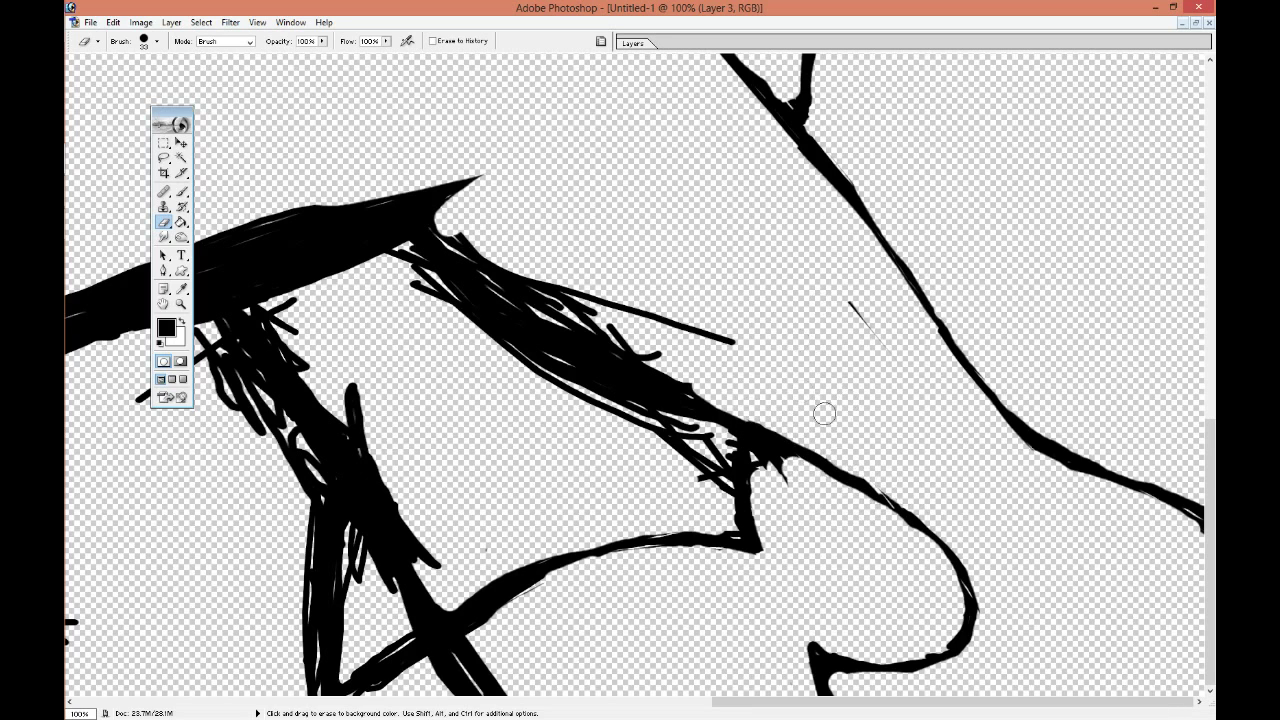
pyautogui.moveTo(467, 250)
pyautogui.mouseDown()
pyautogui.moveTo(510, 310)
pyautogui.moveTo(700, 400)
pyautogui.moveTo(660, 337)
pyautogui.moveTo(588, 297)
pyautogui.moveTo(485, 268)
pyautogui.mouseUp()
pyautogui.moveTo(415, 250); pyautogui.dragTo(363, 274)
pyautogui.moveTo(228, 270)
pyautogui.mouseDown()
pyautogui.moveTo(286, 363)
pyautogui.moveTo(309, 329)
pyautogui.moveTo(277, 266)
pyautogui.moveTo(387, 234)
pyautogui.mouseUp()
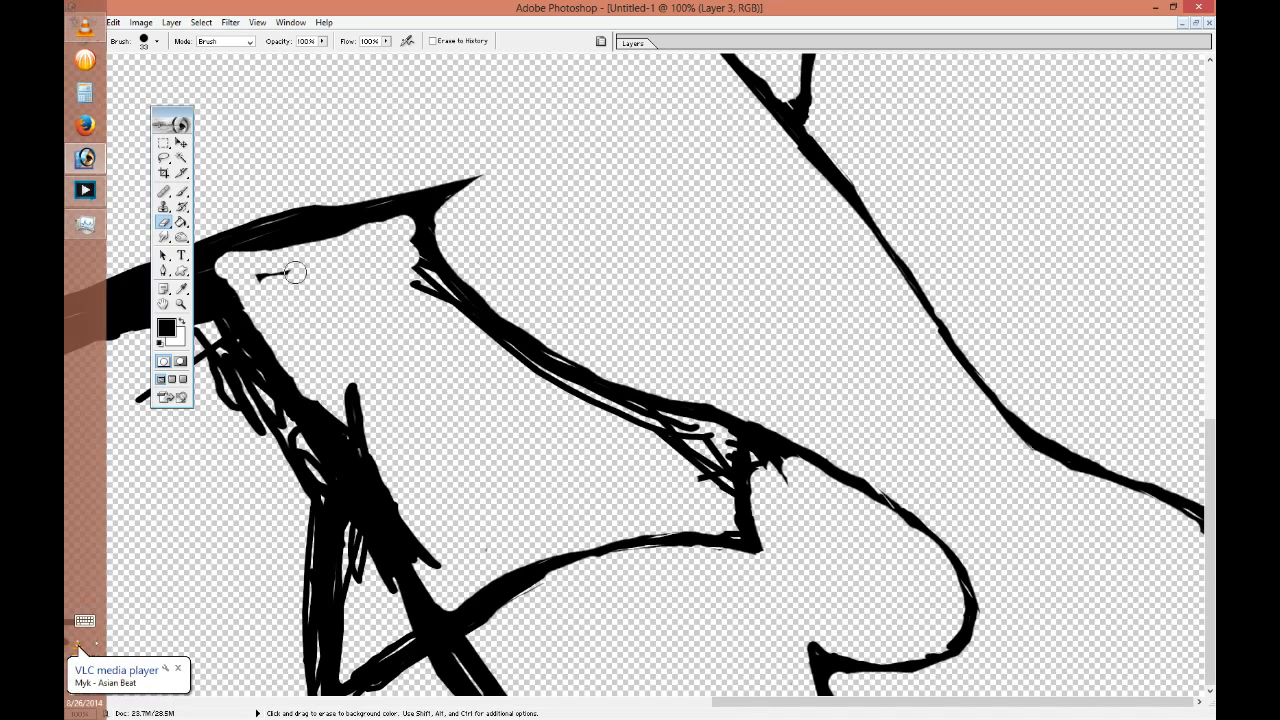
# Trim the upper stroke's spike and peak, clean the junction, and thin the vertical stroke.
pyautogui.moveTo(207, 214)
pyautogui.mouseDown()
pyautogui.moveTo(505, 180)
pyautogui.moveTo(451, 329)
pyautogui.moveTo(445, 300)
pyautogui.mouseUp()
pyautogui.moveTo(767, 455)
pyautogui.mouseDown()
pyautogui.moveTo(609, 400)
pyautogui.moveTo(451, 316)
pyautogui.mouseUp()
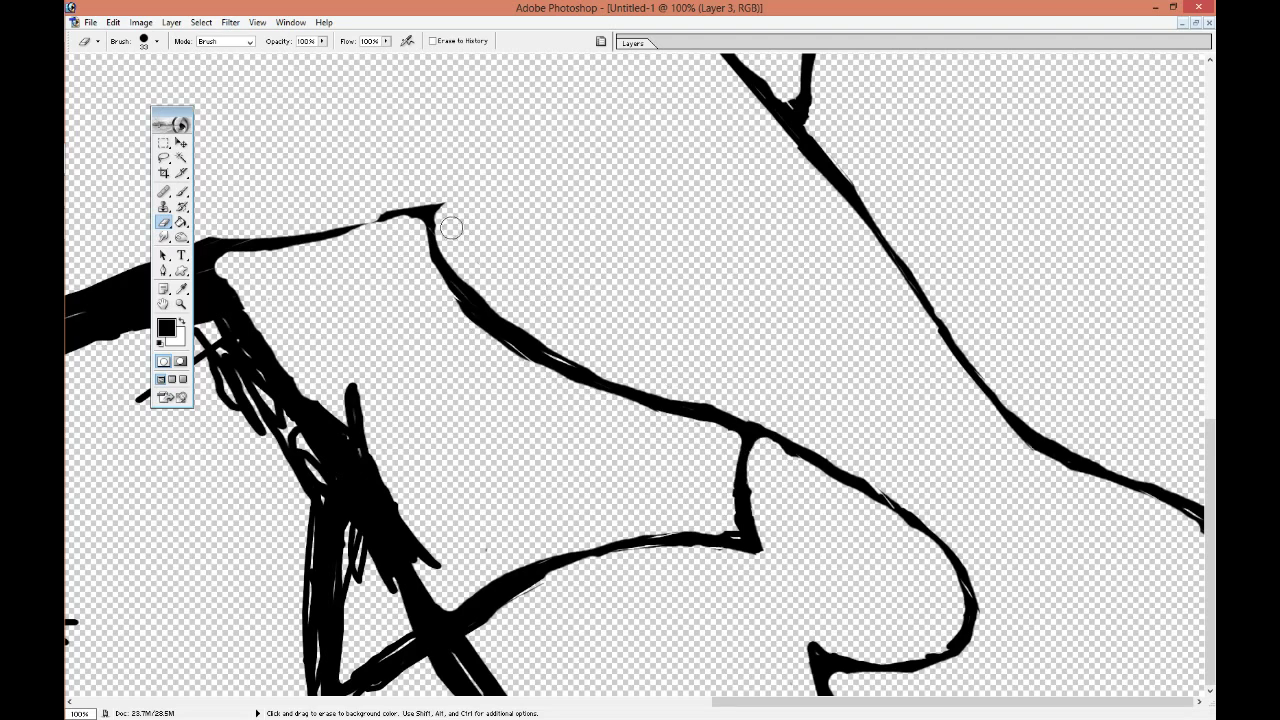
pyautogui.moveTo(453, 185); pyautogui.dragTo(474, 202)
pyautogui.press('b')
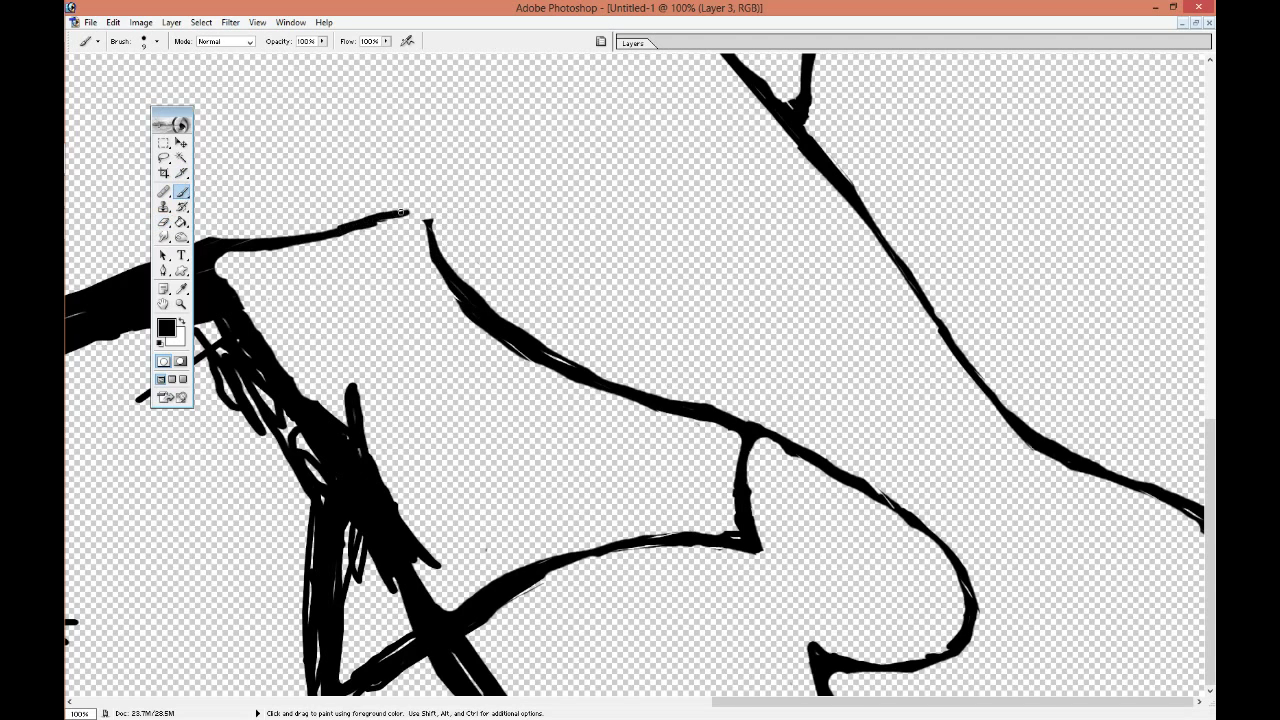
pyautogui.press('e')
pyautogui.moveTo(448, 210); pyautogui.dragTo(459, 209)
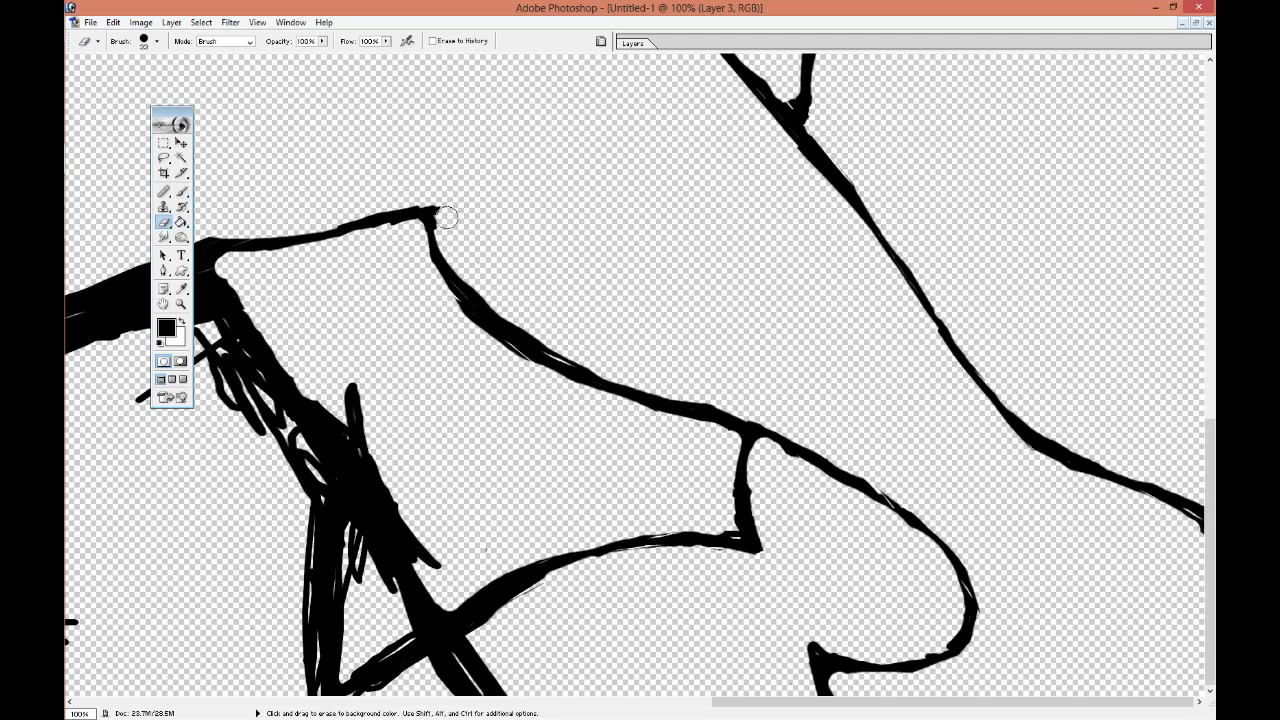
pyautogui.moveTo(556, 345); pyautogui.dragTo(586, 352)
pyautogui.moveTo(493, 304); pyautogui.dragTo(477, 279)
pyautogui.moveTo(760, 470)
pyautogui.mouseDown()
pyautogui.moveTo(771, 543)
pyautogui.moveTo(766, 457)
pyautogui.mouseUp()
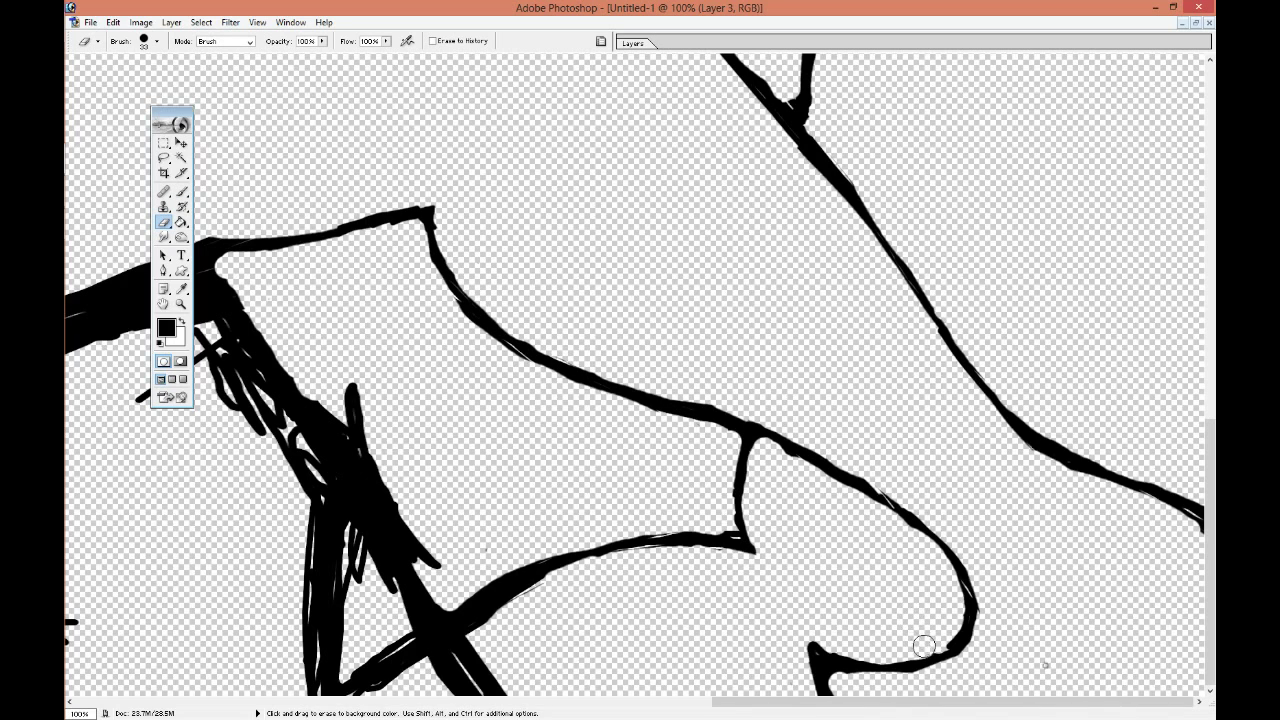
# Adjust the eraser brush size and thin the stroke near the bottom.
pyautogui.rightClick(575, 527)
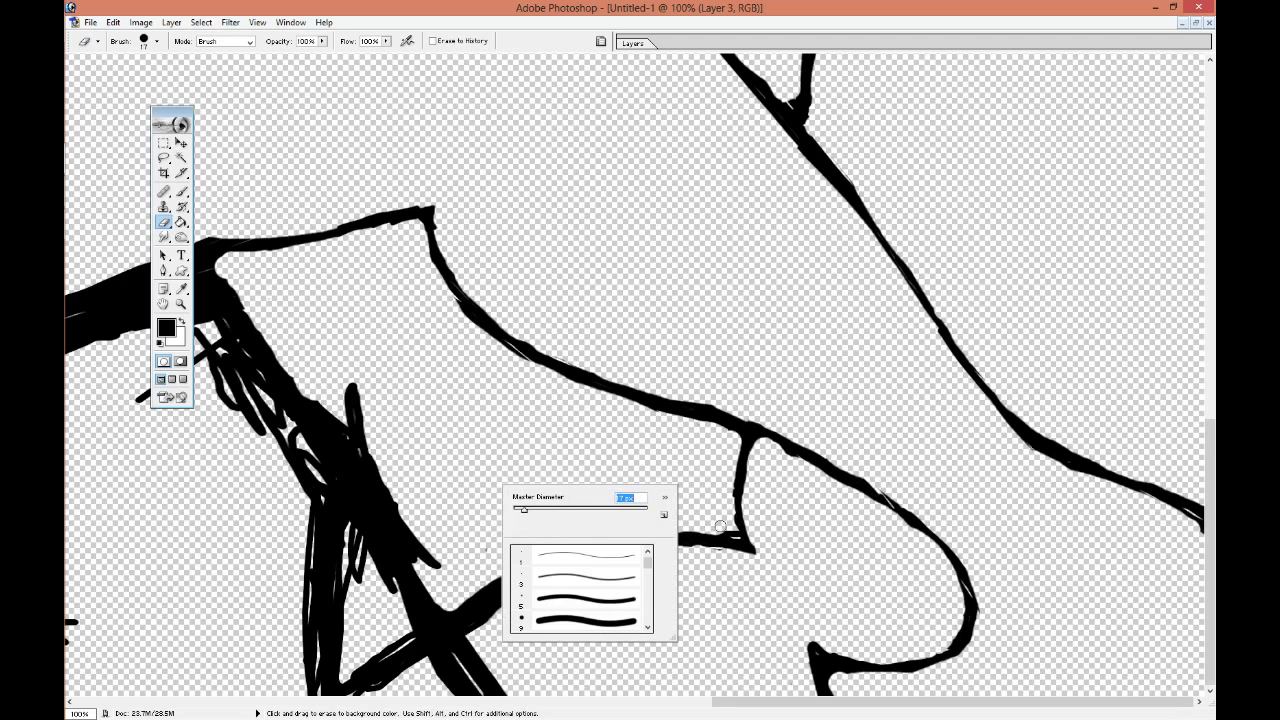
pyautogui.press('Return')
pyautogui.moveTo(720, 526); pyautogui.dragTo(704, 529)
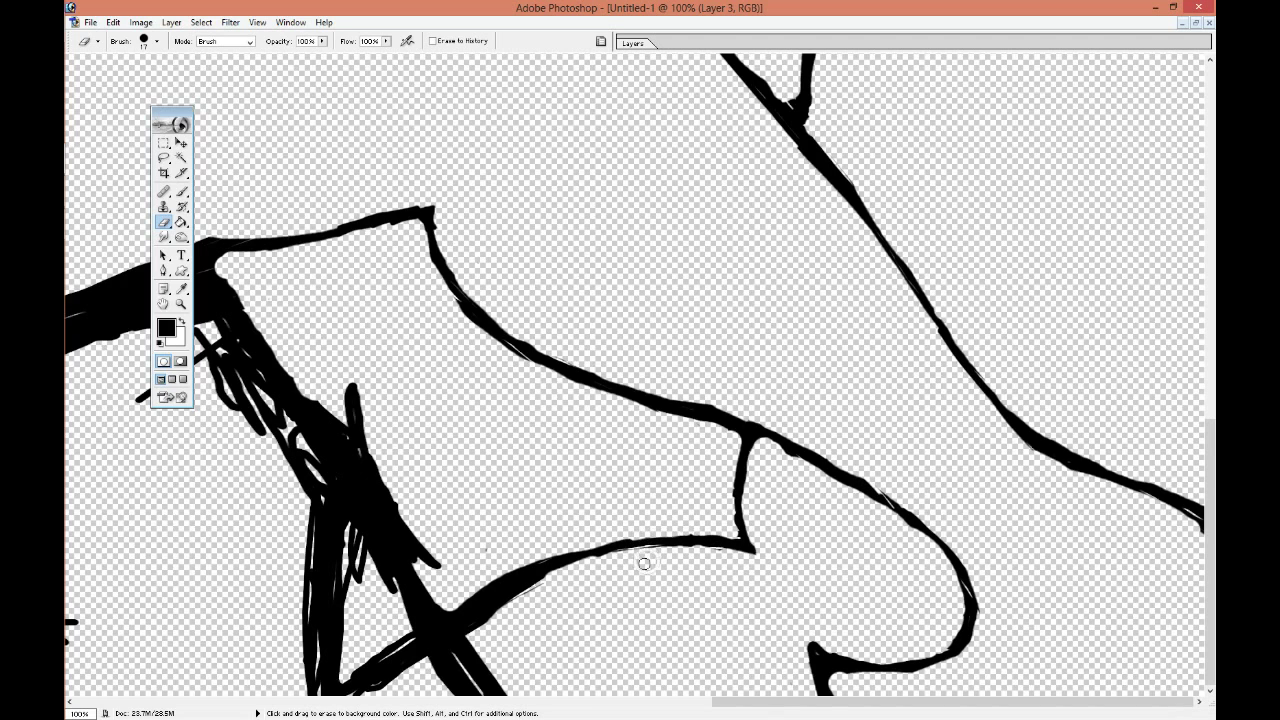
pyautogui.rightClick(644, 564)
pyautogui.press('Return')
# Erase the lower part of the thick diagonal stroke and clean the lower outline's edges.
pyautogui.moveTo(527, 661); pyautogui.dragTo(397, 626)
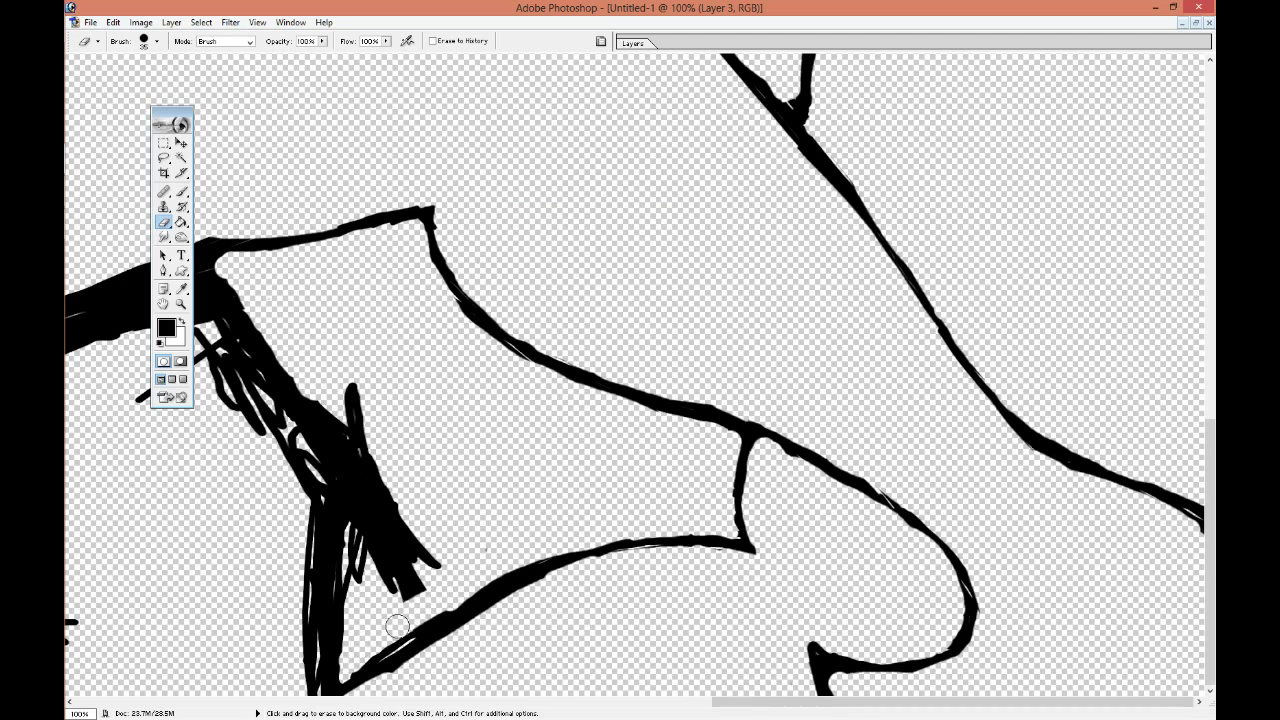
pyautogui.moveTo(344, 665); pyautogui.dragTo(576, 550)
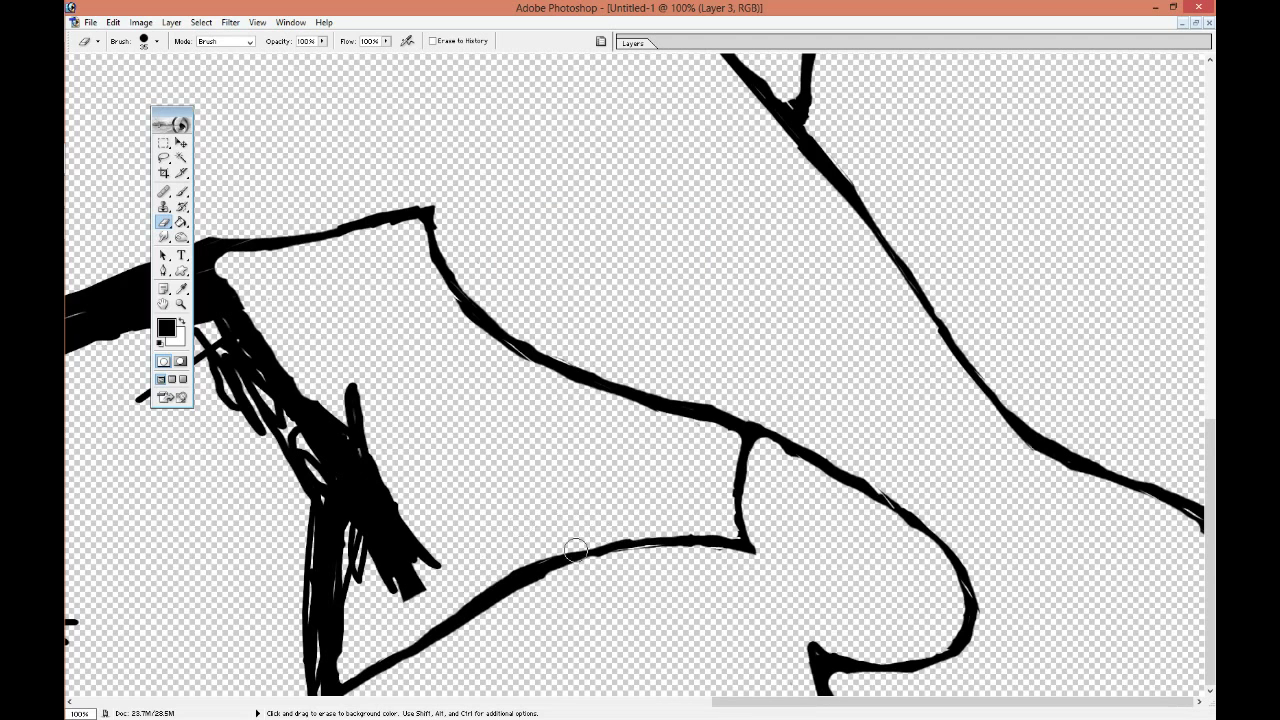
pyautogui.moveTo(426, 566)
pyautogui.mouseDown()
pyautogui.moveTo(403, 583)
pyautogui.moveTo(360, 534)
pyautogui.moveTo(349, 661)
pyautogui.mouseUp()
pyautogui.moveTo(459, 345); pyautogui.dragTo(969, 360)
pyautogui.moveTo(691, 302)
pyautogui.mouseDown()
pyautogui.moveTo(830, 470)
pyautogui.moveTo(700, 320)
pyautogui.moveTo(809, 512)
pyautogui.mouseUp()
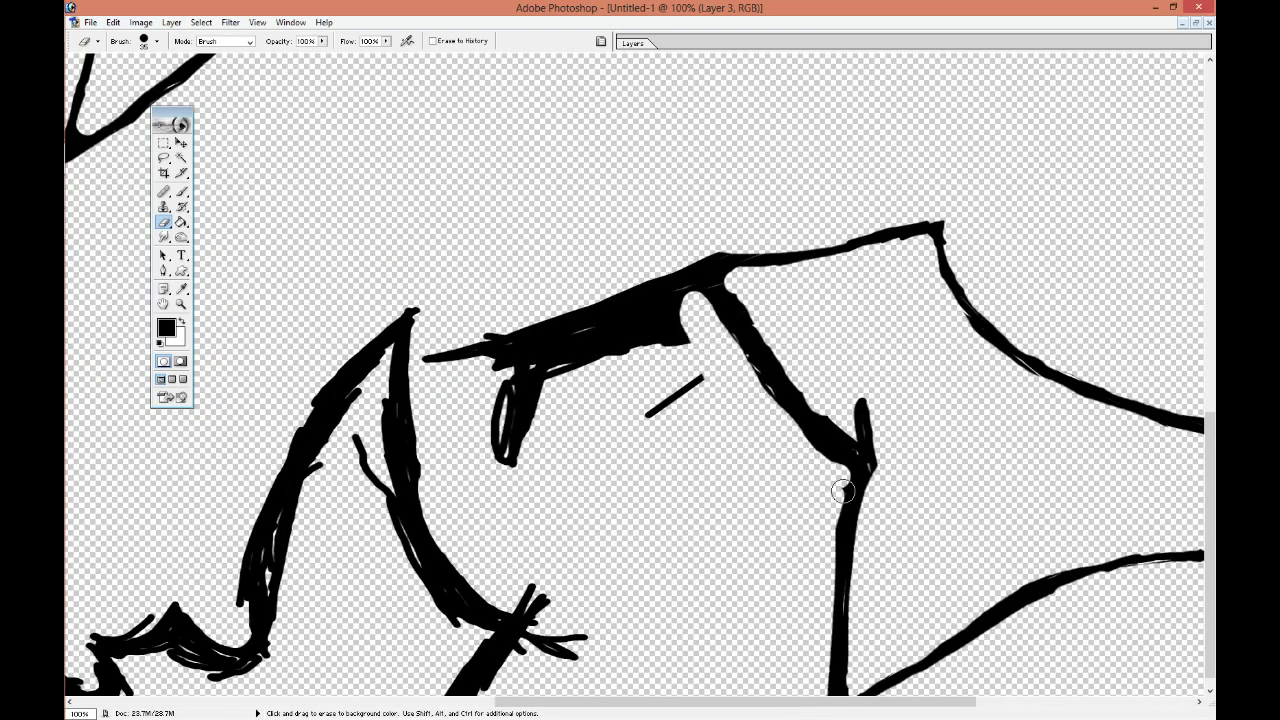
# Remove the corner spike, stray dash and oval, and trim the wedge under the head outline.
pyautogui.moveTo(891, 397)
pyautogui.mouseDown()
pyautogui.moveTo(869, 434)
pyautogui.moveTo(866, 411)
pyautogui.mouseUp()
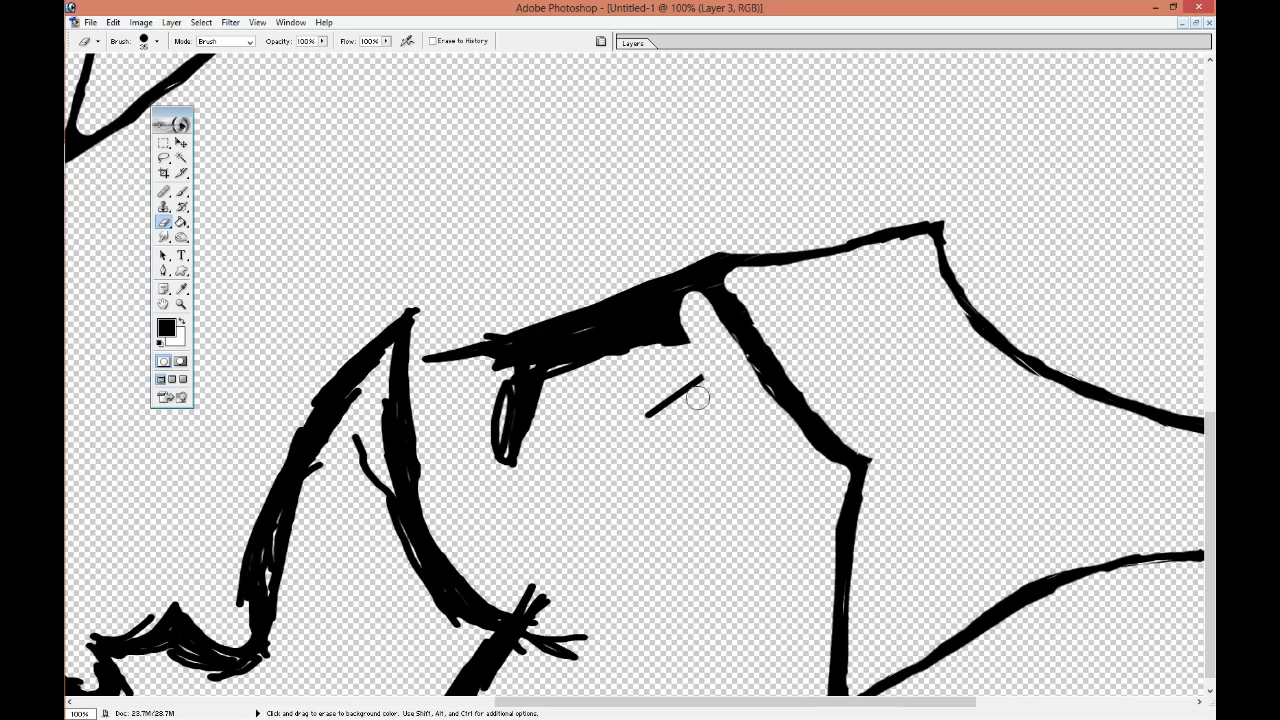
pyautogui.moveTo(700, 378); pyautogui.dragTo(648, 414)
pyautogui.moveTo(425, 357)
pyautogui.mouseDown()
pyautogui.moveTo(505, 340)
pyautogui.moveTo(486, 451)
pyautogui.moveTo(600, 375)
pyautogui.moveTo(565, 340)
pyautogui.mouseUp()
pyautogui.moveTo(690, 305); pyautogui.dragTo(624, 348)
# Zoom into the lower drawing, erase the short tick, and thin the diagonal and curved strokes.
pyautogui.click(181, 192)
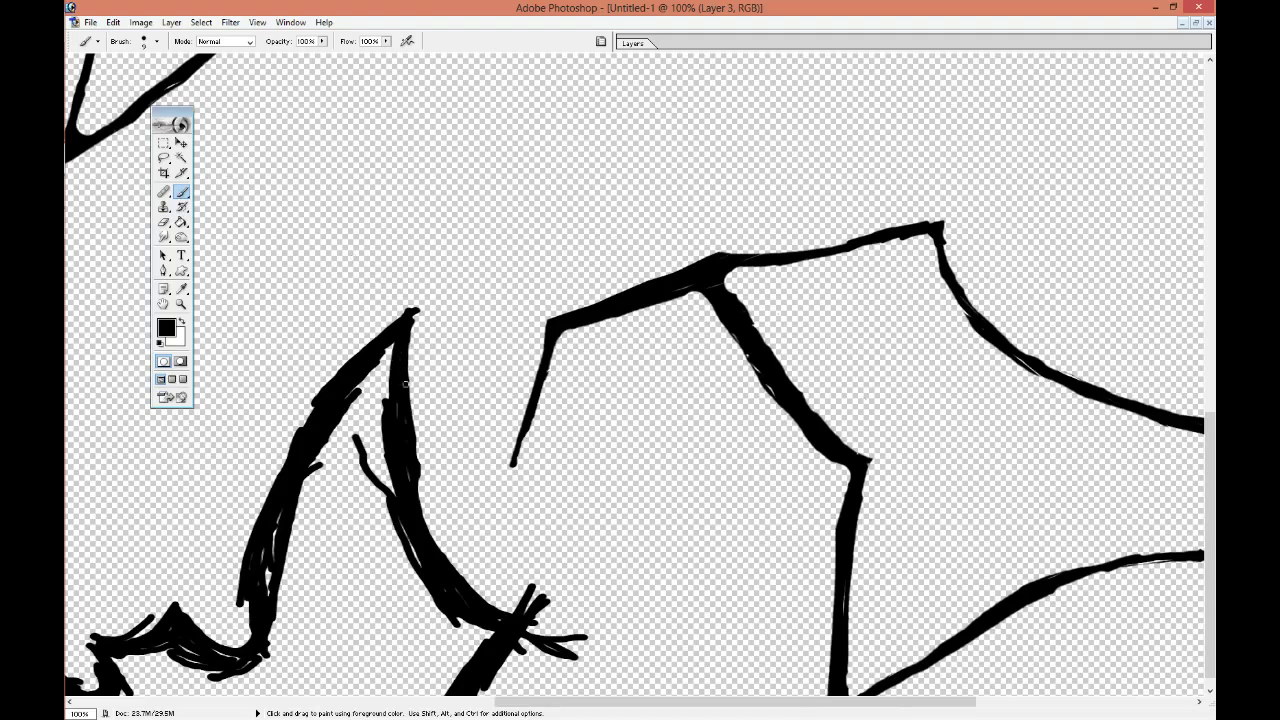
pyautogui.hotkey('ctrl', '-')
pyautogui.hotkey('ctrl', '-')
pyautogui.hotkey('ctrl', '-')
pyautogui.hotkey('ctrl', '+')
pyautogui.hotkey('ctrl', '+')
pyautogui.hotkey('ctrl', '+')
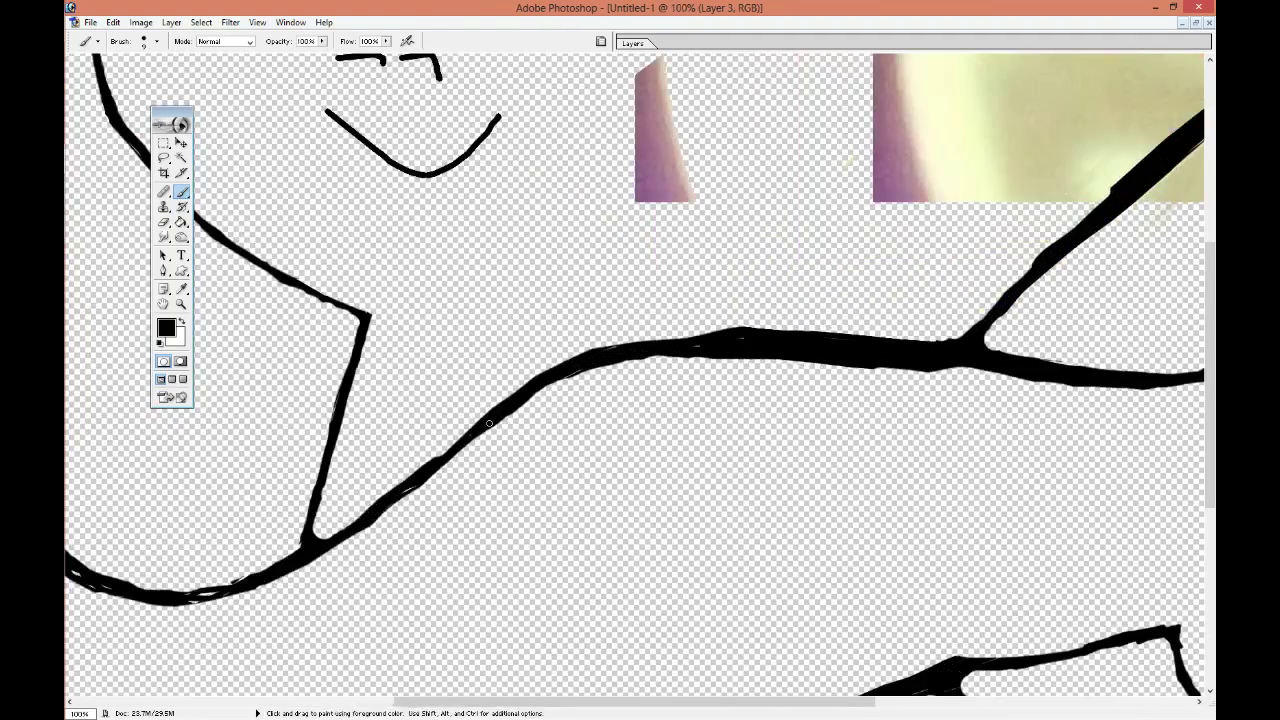
pyautogui.scroll(-5, 470, 300)
pyautogui.press('e')
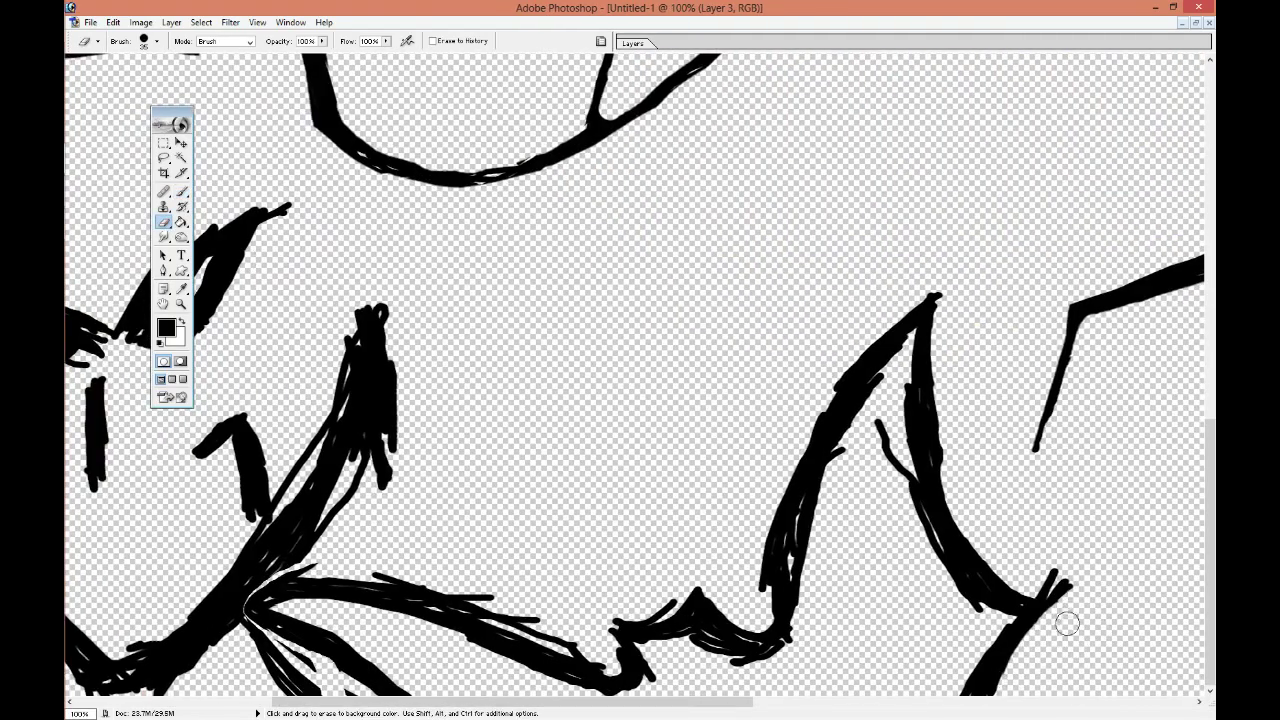
pyautogui.moveTo(1074, 606); pyautogui.dragTo(1095, 565)
pyautogui.moveTo(962, 474); pyautogui.dragTo(941, 387)
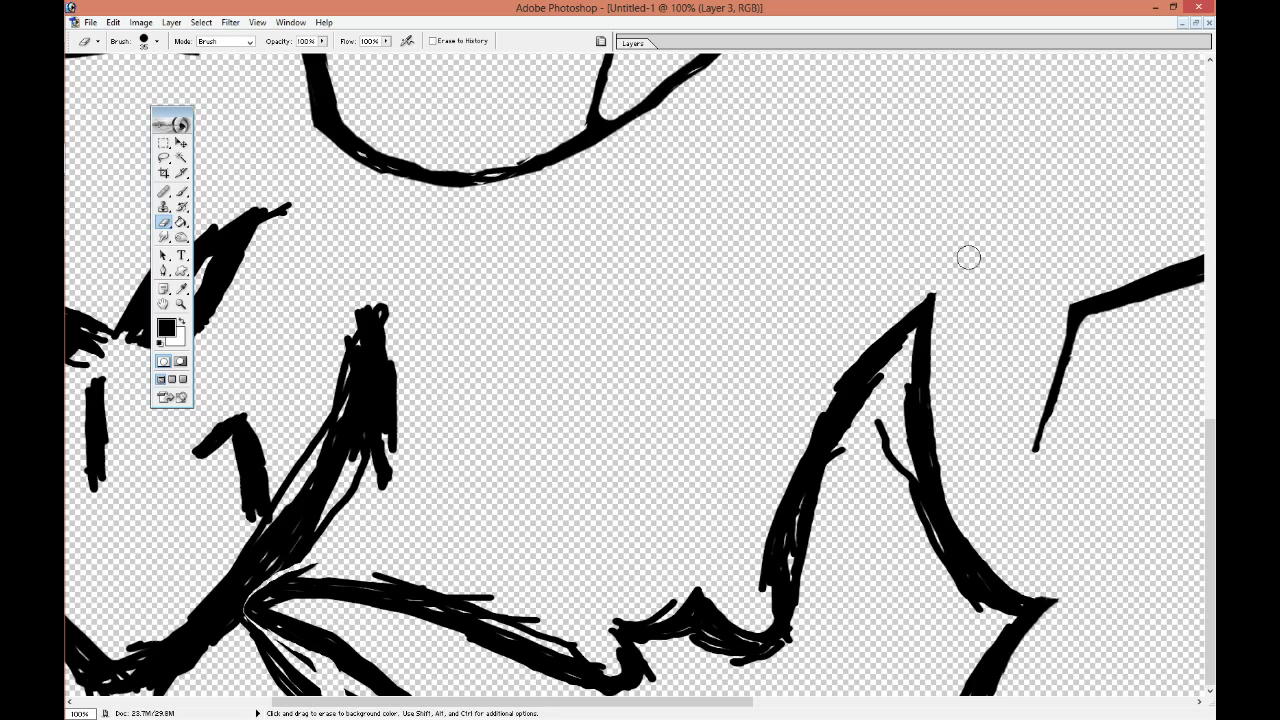
pyautogui.moveTo(755, 560)
pyautogui.mouseDown()
pyautogui.moveTo(791, 451)
pyautogui.moveTo(866, 371)
pyautogui.moveTo(811, 551)
pyautogui.moveTo(815, 502)
pyautogui.moveTo(888, 445)
pyautogui.mouseUp()
pyautogui.moveTo(912, 362)
pyautogui.mouseDown()
pyautogui.moveTo(857, 391)
pyautogui.moveTo(898, 534)
pyautogui.mouseUp()
# Remove stray strokes above the wavy line and thin the wavy, right-hand and bottom strokes.
pyautogui.moveTo(614, 617); pyautogui.dragTo(656, 603)
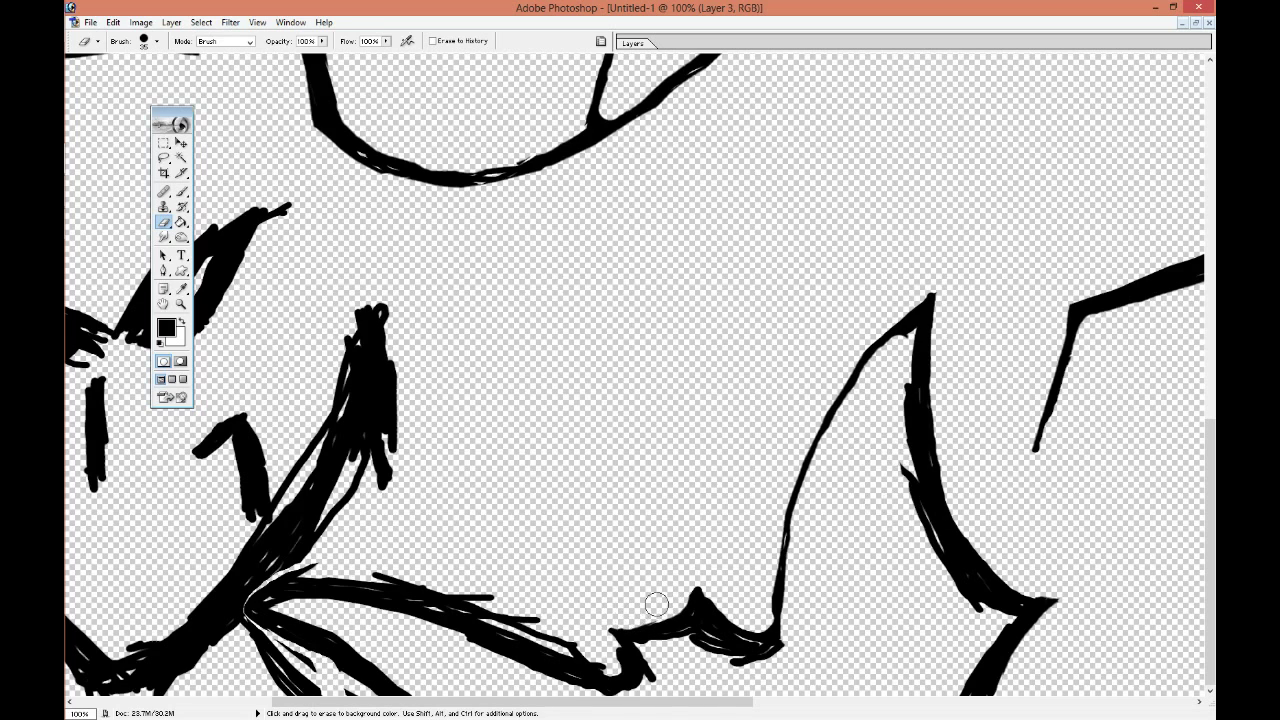
pyautogui.moveTo(645, 648)
pyautogui.mouseDown()
pyautogui.moveTo(705, 620)
pyautogui.moveTo(740, 640)
pyautogui.moveTo(702, 622)
pyautogui.moveTo(813, 635)
pyautogui.mouseUp()
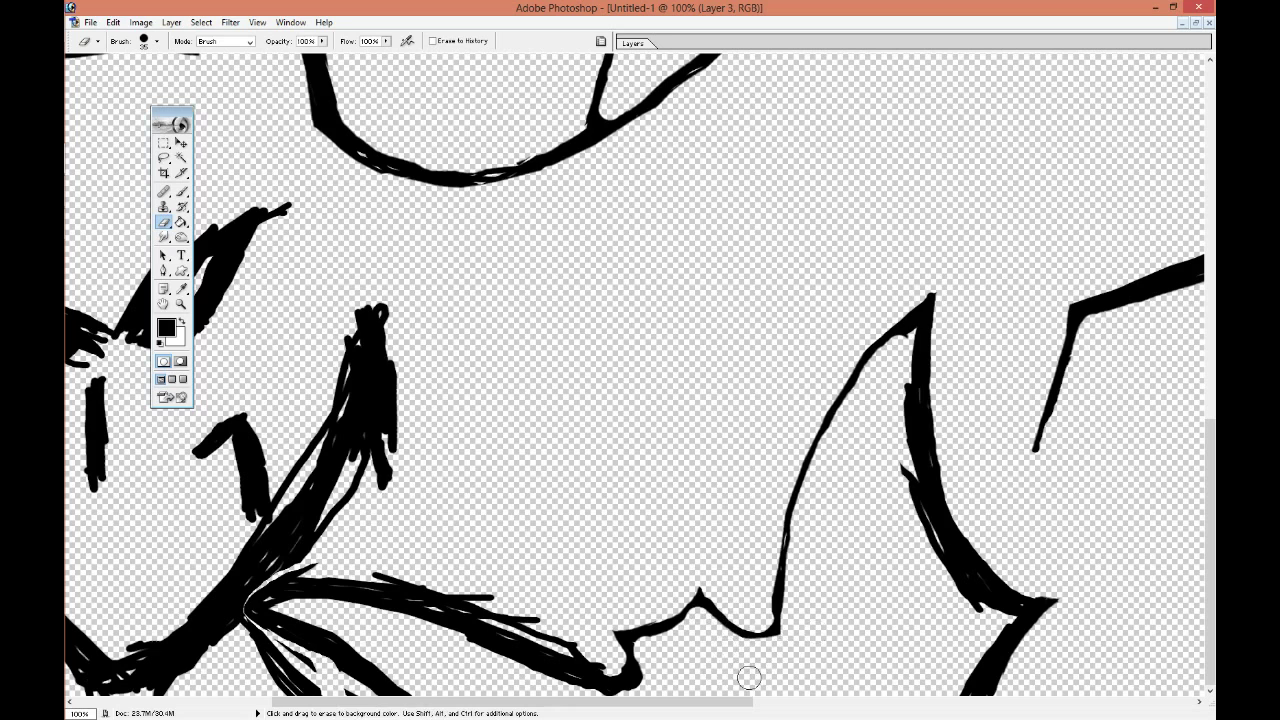
pyautogui.moveTo(905, 345)
pyautogui.mouseDown()
pyautogui.moveTo(910, 460)
pyautogui.moveTo(958, 528)
pyautogui.mouseUp()
pyautogui.moveTo(1007, 609)
pyautogui.mouseDown()
pyautogui.moveTo(957, 609)
pyautogui.moveTo(950, 632)
pyautogui.mouseUp()
pyautogui.hscroll(2, 928, 449)
pyautogui.moveTo(591, 665); pyautogui.dragTo(649, 637)
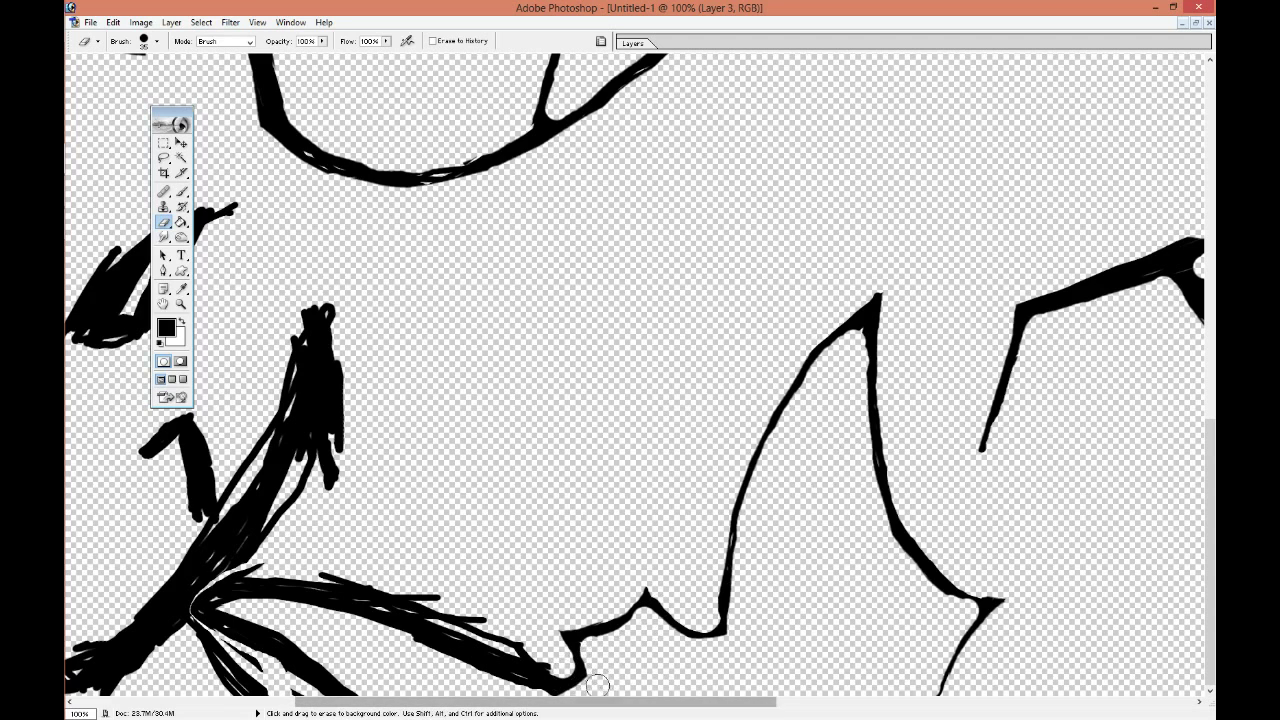
# Thin the heavy vertical and lower strokes at the left and clean their junction.
pyautogui.moveTo(241, 651); pyautogui.dragTo(300, 690)
pyautogui.moveTo(237, 570)
pyautogui.mouseDown()
pyautogui.moveTo(357, 400)
pyautogui.moveTo(320, 494)
pyautogui.moveTo(245, 576)
pyautogui.mouseUp()
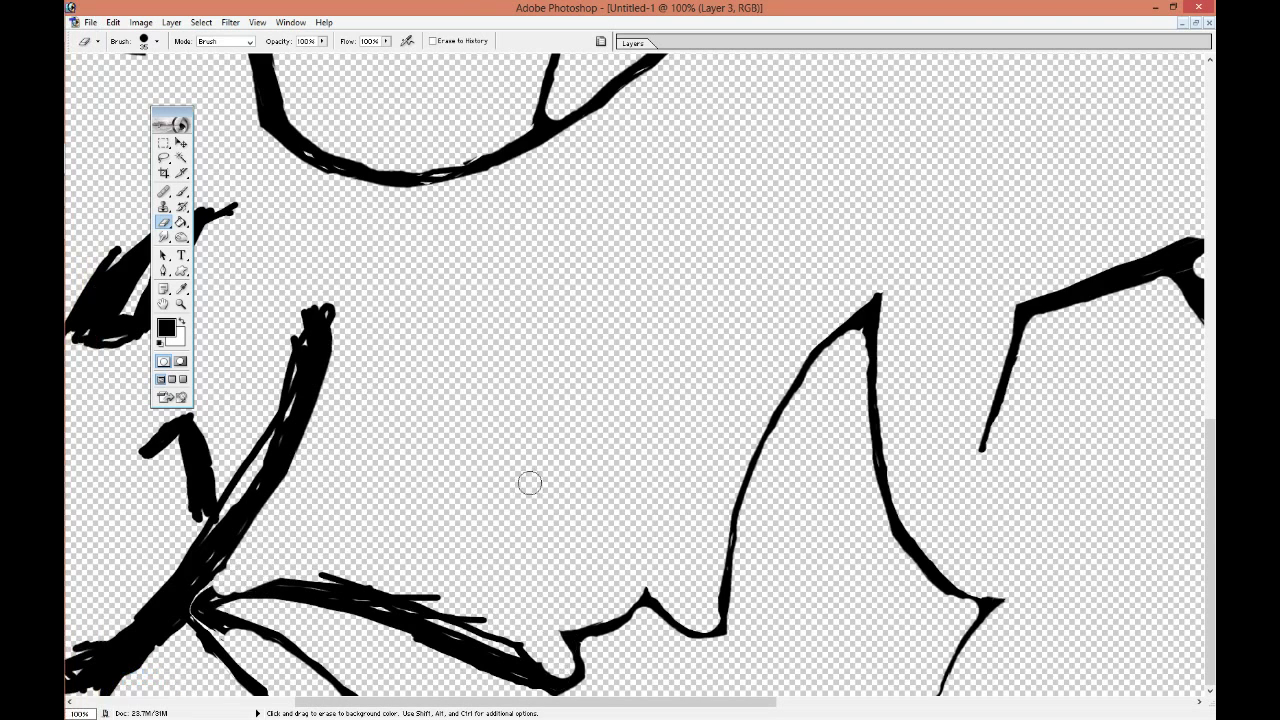
pyautogui.hscroll(-2, 528, 476)
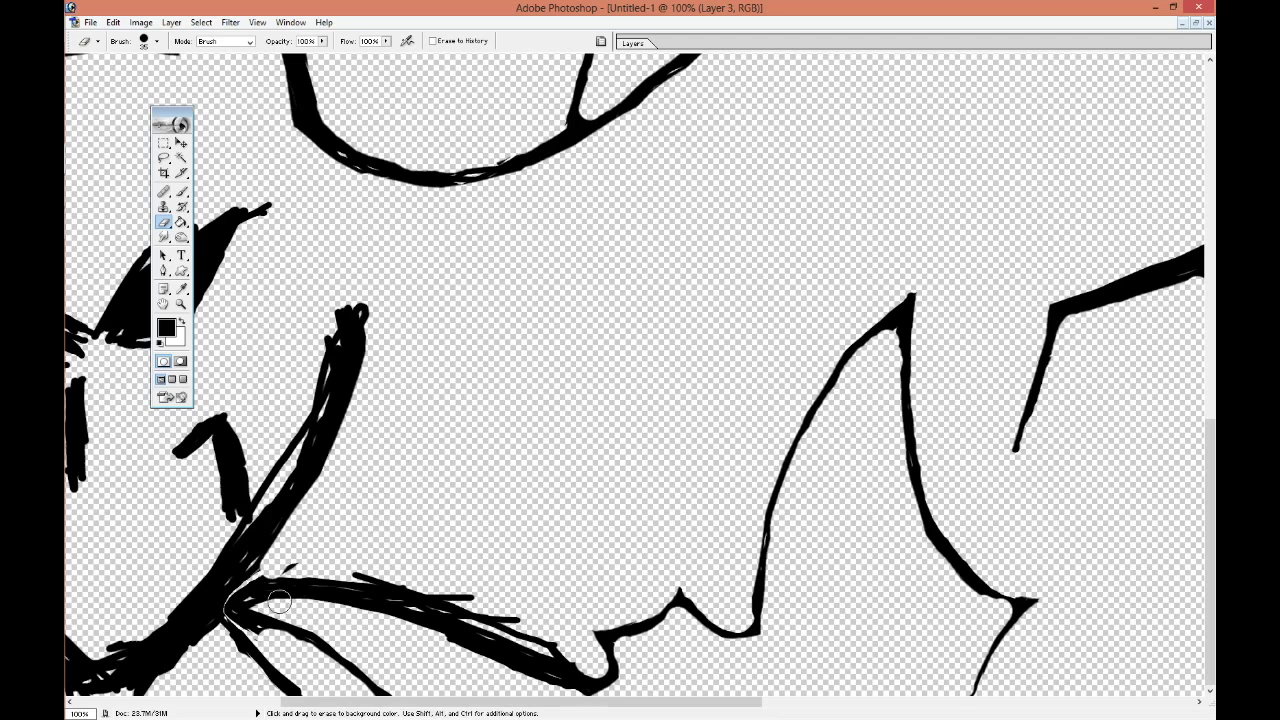
pyautogui.moveTo(297, 604)
pyautogui.mouseDown()
pyautogui.moveTo(420, 622)
pyautogui.moveTo(545, 685)
pyautogui.moveTo(569, 630)
pyautogui.moveTo(548, 638)
pyautogui.moveTo(372, 572)
pyautogui.moveTo(272, 568)
pyautogui.mouseUp()
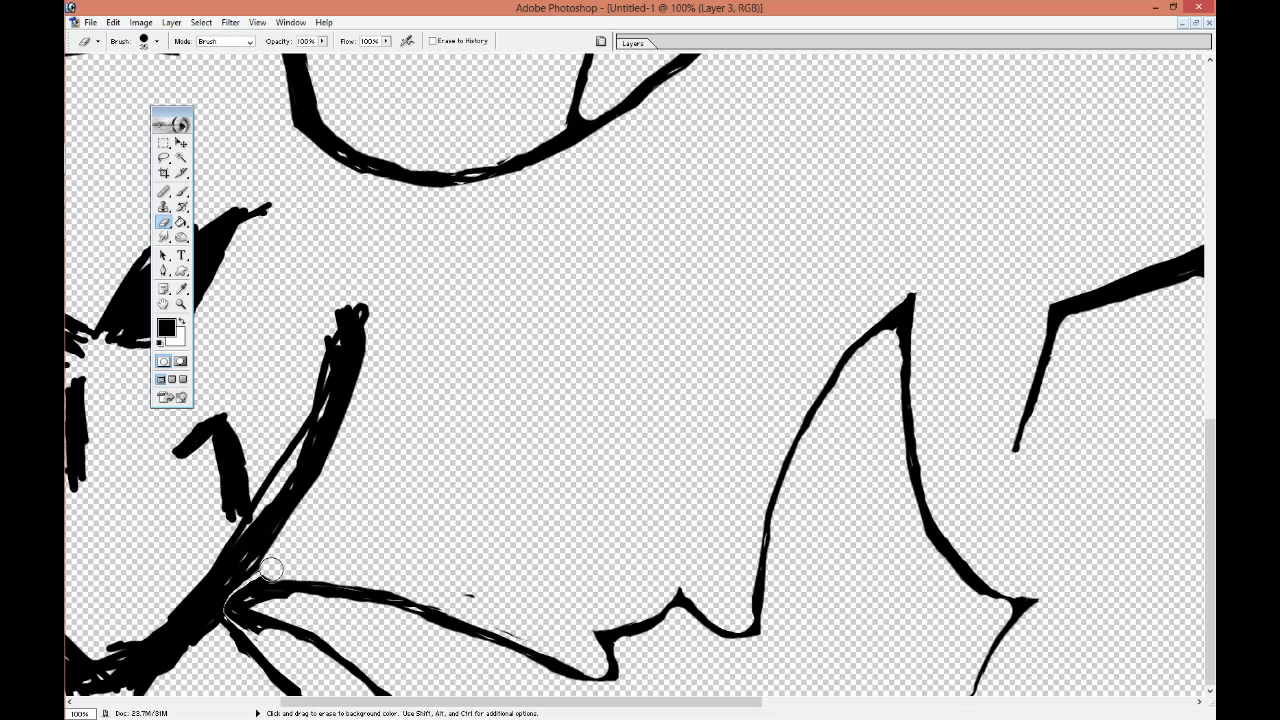
pyautogui.rightClick(536, 636)
pyautogui.moveTo(262, 622)
pyautogui.mouseDown()
pyautogui.moveTo(238, 612)
pyautogui.moveTo(292, 563)
pyautogui.mouseUp()
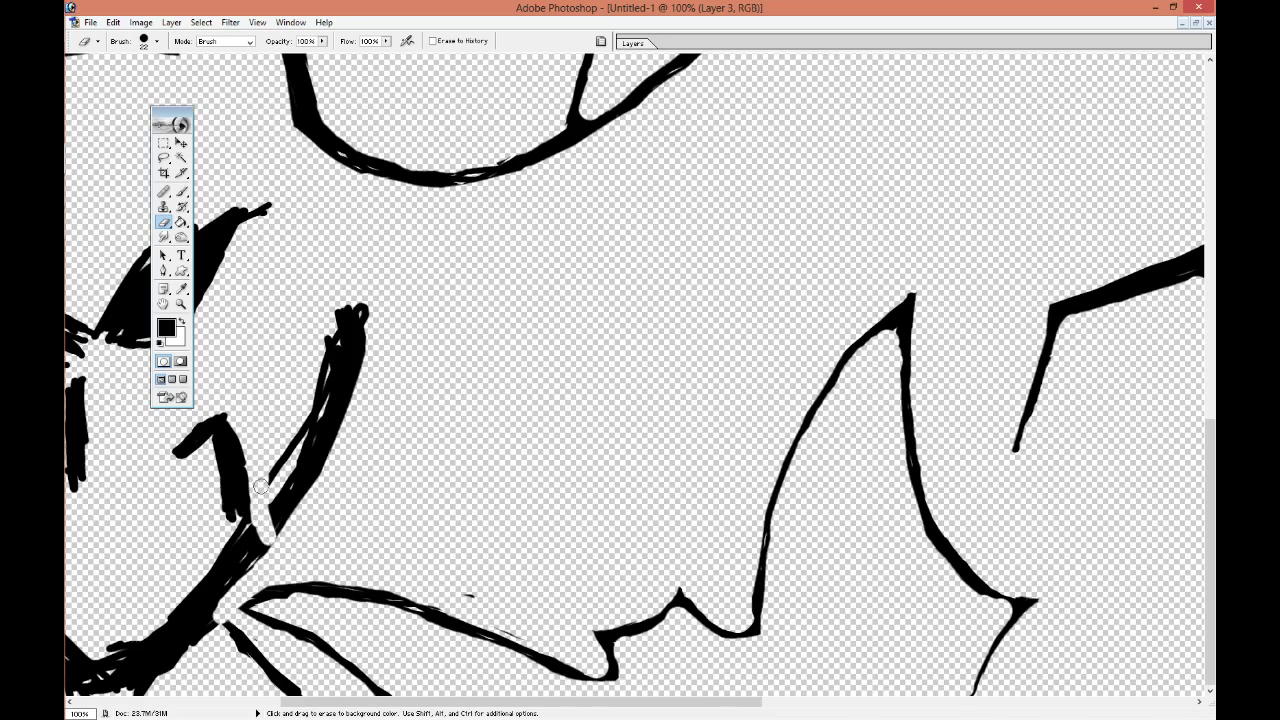
# Thin the face's thick right-hand outline.
pyautogui.moveTo(469, 503); pyautogui.dragTo(945, 510)
pyautogui.moveTo(830, 305)
pyautogui.mouseDown()
pyautogui.moveTo(800, 425)
pyautogui.moveTo(760, 480)
pyautogui.mouseUp()
pyautogui.moveTo(780, 420)
pyautogui.mouseDown()
pyautogui.moveTo(797, 412)
pyautogui.moveTo(712, 545)
pyautogui.mouseUp()
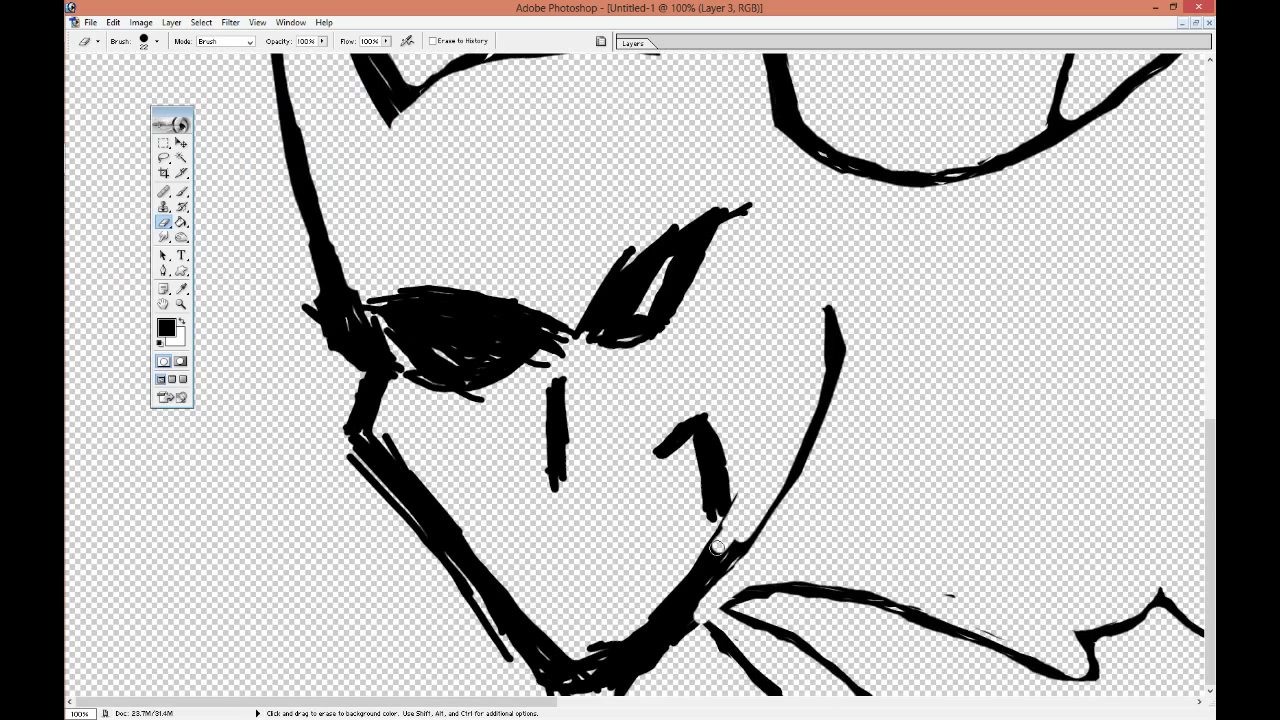
# Erase to thin the jaw, nose and chin strokes, removing the outer chin line.
pyautogui.moveTo(735, 495); pyautogui.dragTo(712, 560)
pyautogui.moveTo(655, 450); pyautogui.dragTo(728, 495)
pyautogui.moveTo(705, 420); pyautogui.dragTo(709, 511)
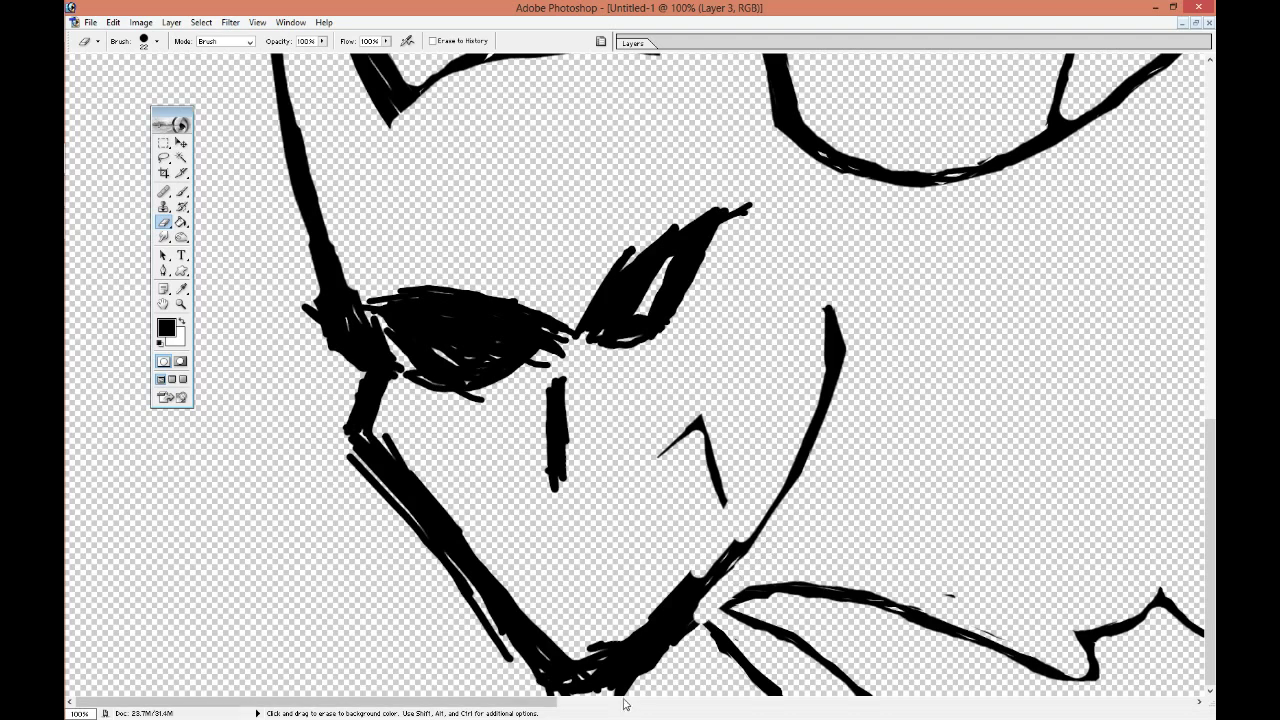
pyautogui.moveTo(693, 614); pyautogui.dragTo(618, 692)
pyautogui.moveTo(479, 631)
pyautogui.mouseDown()
pyautogui.moveTo(610, 685)
pyautogui.moveTo(651, 657)
pyautogui.mouseUp()
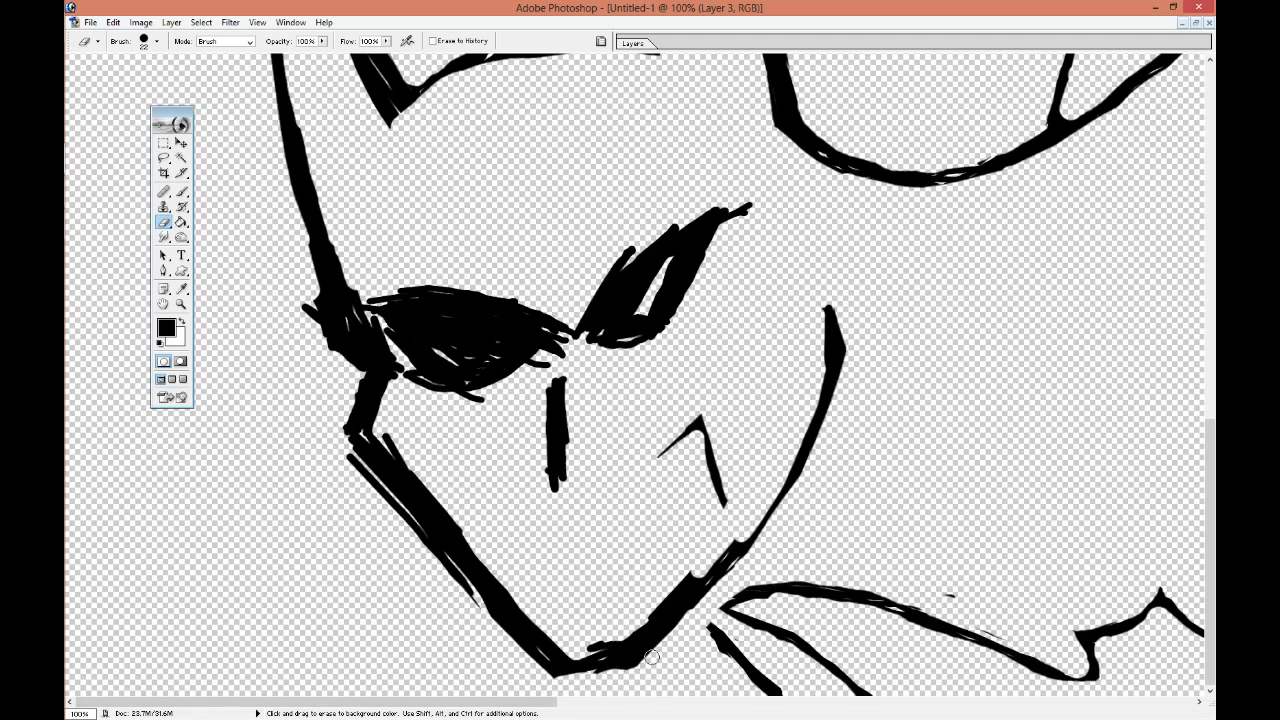
pyautogui.moveTo(352, 455)
pyautogui.mouseDown()
pyautogui.moveTo(464, 613)
pyautogui.moveTo(513, 647)
pyautogui.mouseUp()
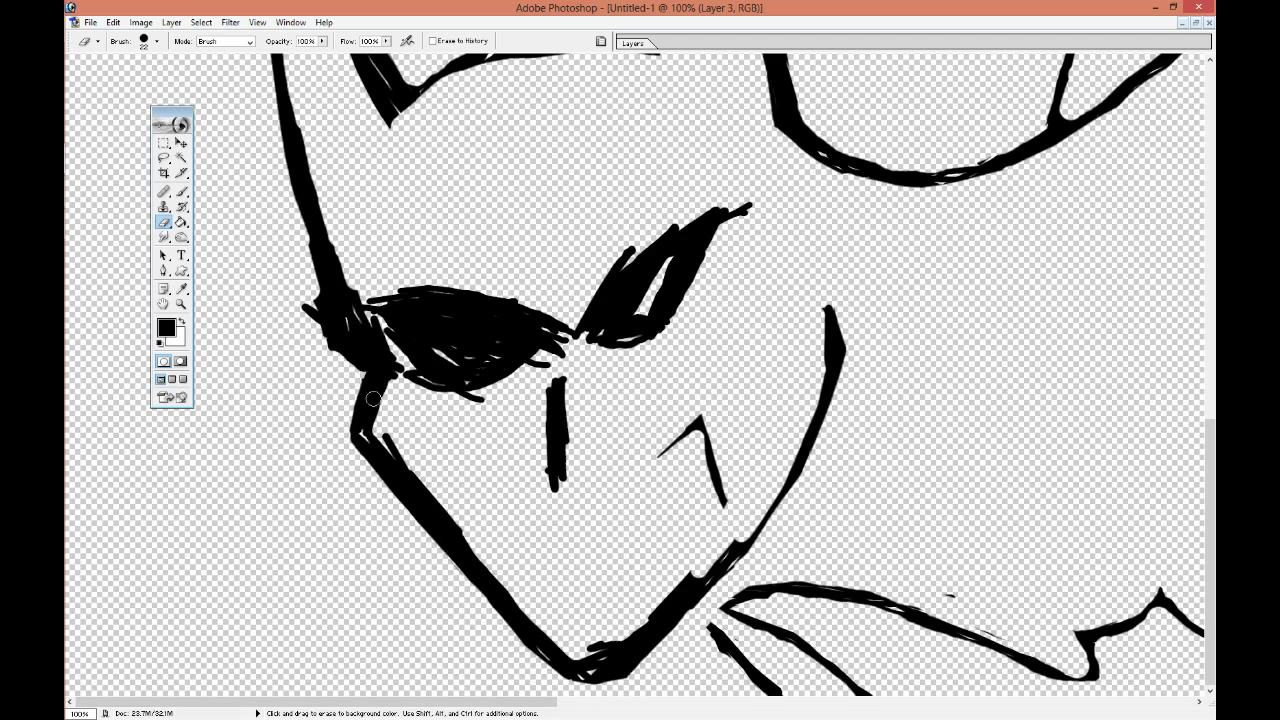
# Clear jagged marks near the eye corner, left face outline and along the jaw.
pyautogui.moveTo(386, 386); pyautogui.dragTo(356, 309)
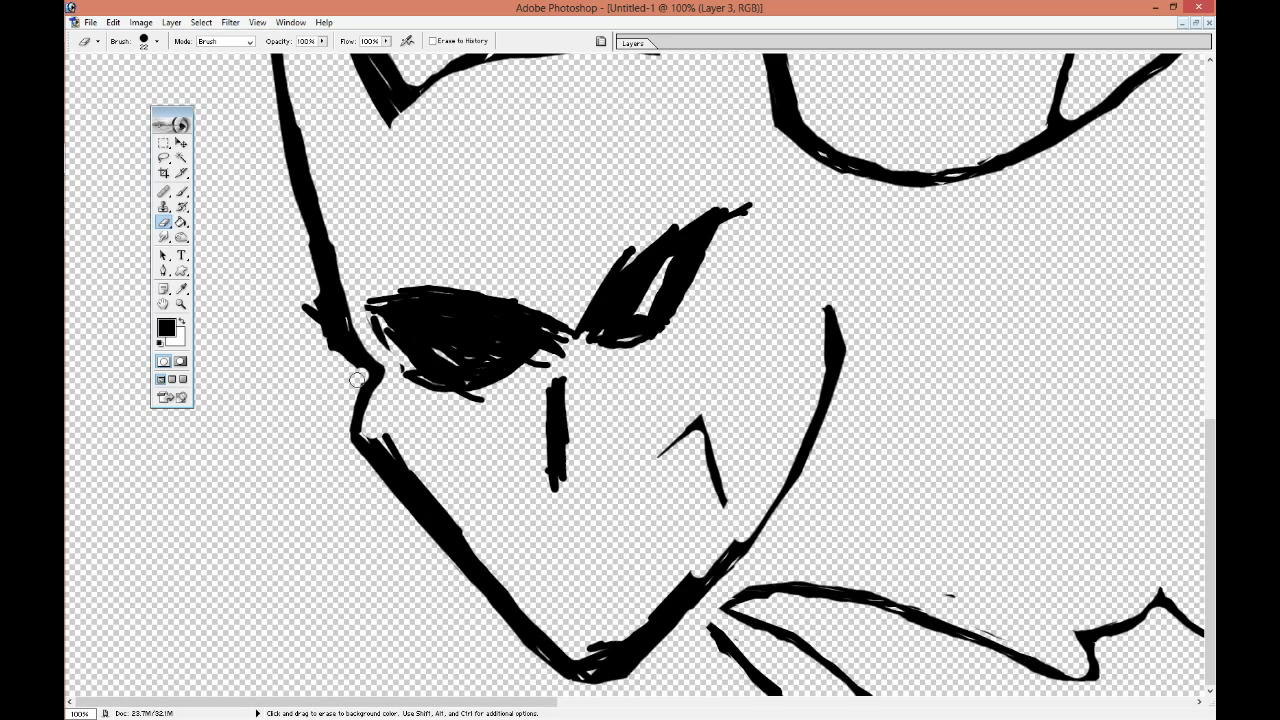
pyautogui.moveTo(354, 366)
pyautogui.mouseDown()
pyautogui.moveTo(303, 286)
pyautogui.moveTo(340, 360)
pyautogui.moveTo(330, 200)
pyautogui.mouseUp()
pyautogui.moveTo(312, 114); pyautogui.dragTo(306, 192)
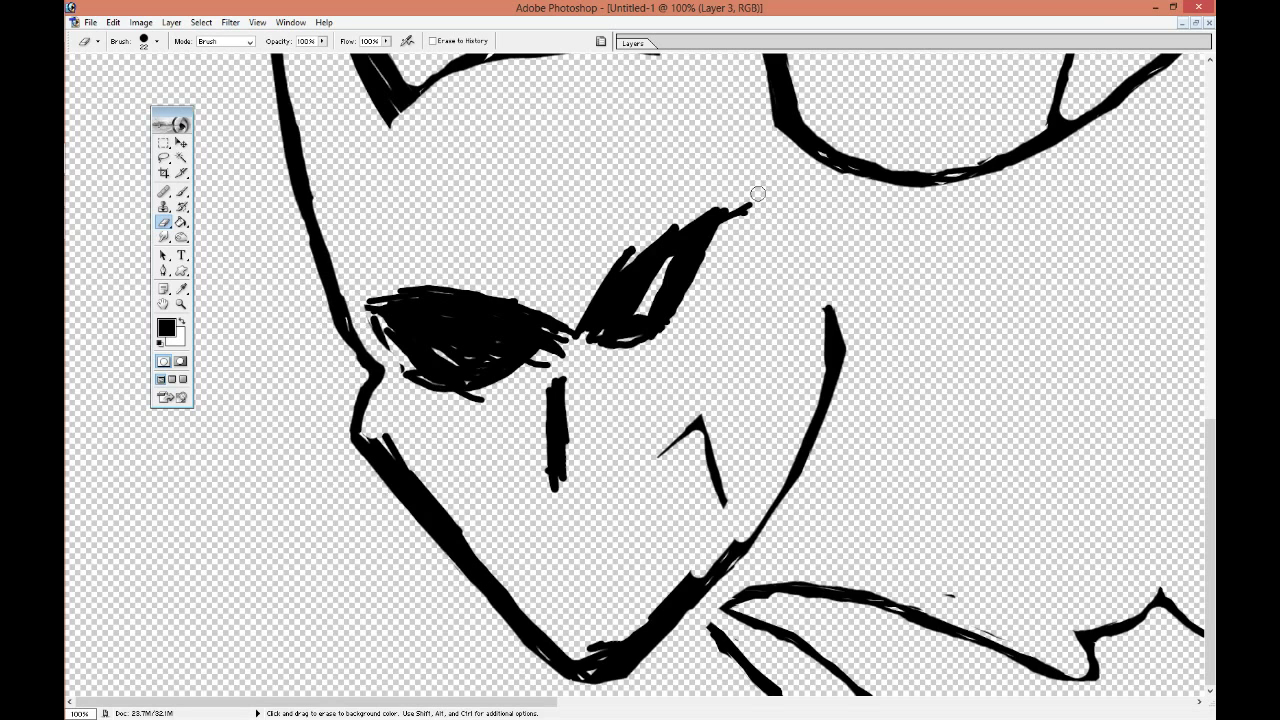
pyautogui.moveTo(588, 626)
pyautogui.mouseDown()
pyautogui.moveTo(586, 651)
pyautogui.moveTo(604, 656)
pyautogui.moveTo(742, 540)
pyautogui.mouseUp()
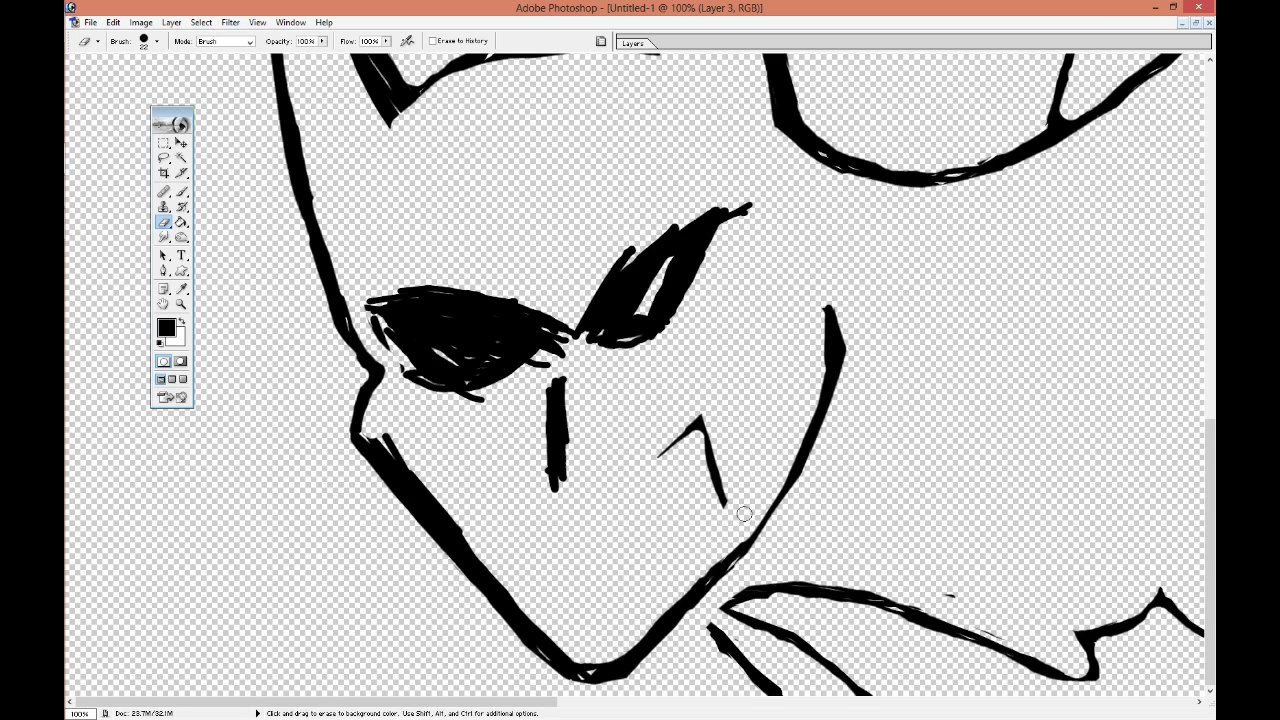
# Thin the nose to a fine line and trim both eyes into clean outlines.
pyautogui.moveTo(560, 442)
pyautogui.mouseDown()
pyautogui.moveTo(569, 486)
pyautogui.moveTo(550, 380)
pyautogui.mouseUp()
pyautogui.moveTo(568, 330); pyautogui.dragTo(671, 214)
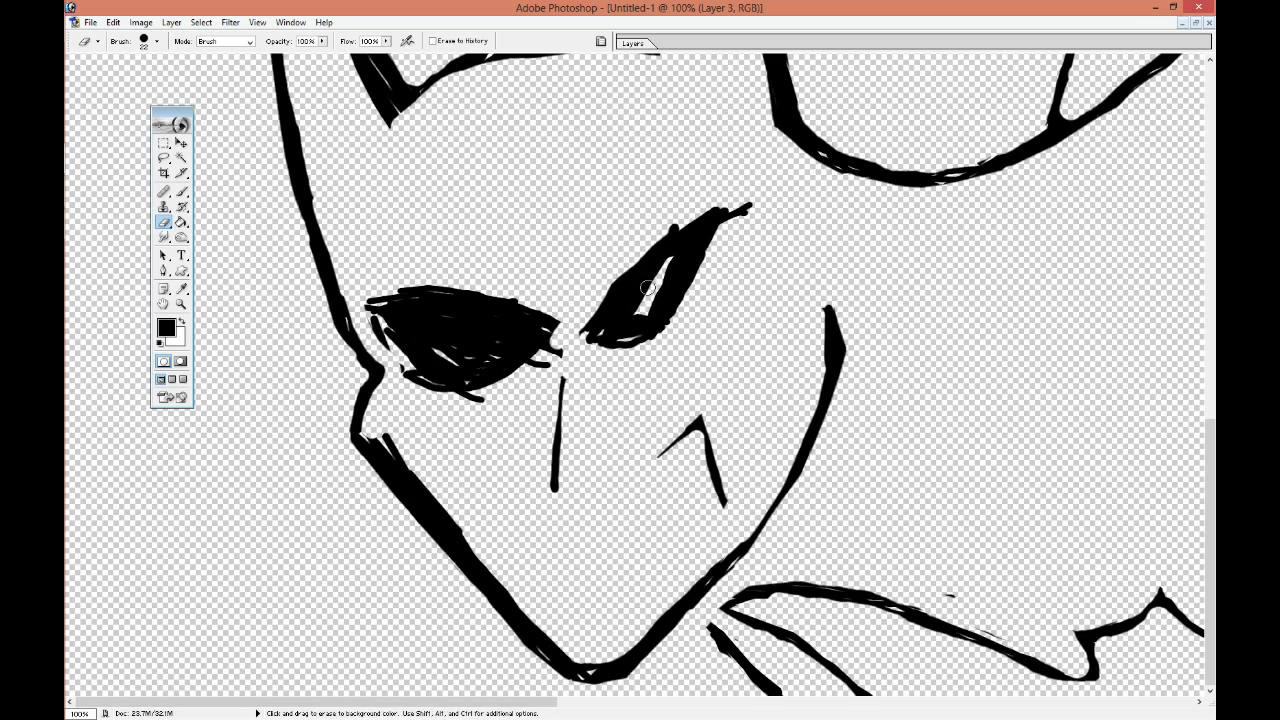
pyautogui.moveTo(584, 305)
pyautogui.mouseDown()
pyautogui.moveTo(680, 225)
pyautogui.moveTo(580, 315)
pyautogui.moveTo(670, 235)
pyautogui.moveTo(723, 259)
pyautogui.mouseUp()
pyautogui.moveTo(586, 340)
pyautogui.mouseDown()
pyautogui.moveTo(670, 352)
pyautogui.moveTo(655, 283)
pyautogui.moveTo(664, 290)
pyautogui.moveTo(643, 316)
pyautogui.moveTo(645, 288)
pyautogui.moveTo(672, 262)
pyautogui.moveTo(652, 307)
pyautogui.moveTo(689, 250)
pyautogui.mouseUp()
pyautogui.moveTo(544, 349)
pyautogui.mouseDown()
pyautogui.moveTo(470, 398)
pyautogui.moveTo(366, 293)
pyautogui.moveTo(430, 401)
pyautogui.moveTo(370, 300)
pyautogui.moveTo(510, 300)
pyautogui.moveTo(534, 317)
pyautogui.moveTo(483, 315)
pyautogui.moveTo(599, 325)
pyautogui.mouseUp()
pyautogui.moveTo(543, 363); pyautogui.dragTo(525, 386)
pyautogui.click(422, 334)
pyautogui.moveTo(432, 356)
pyautogui.mouseDown()
pyautogui.moveTo(424, 342)
pyautogui.moveTo(516, 344)
pyautogui.moveTo(454, 350)
pyautogui.moveTo(520, 356)
pyautogui.moveTo(430, 333)
pyautogui.mouseUp()
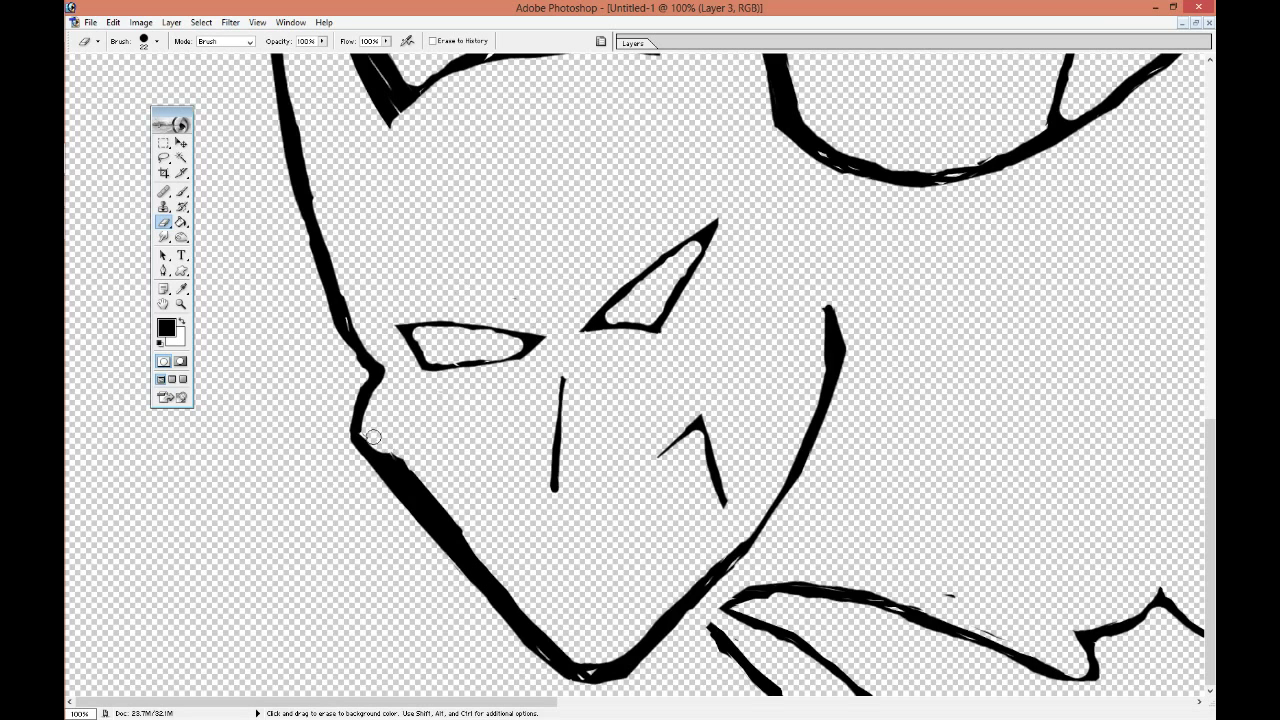
# Clean up the left jawline edges and brush a short black stroke near the chin.
pyautogui.moveTo(568, 650); pyautogui.dragTo(446, 514)
pyautogui.moveTo(524, 597)
pyautogui.mouseDown()
pyautogui.moveTo(504, 576)
pyautogui.moveTo(557, 643)
pyautogui.mouseUp()
pyautogui.moveTo(398, 416)
pyautogui.mouseDown()
pyautogui.moveTo(385, 465)
pyautogui.moveTo(456, 534)
pyautogui.moveTo(406, 446)
pyautogui.mouseUp()
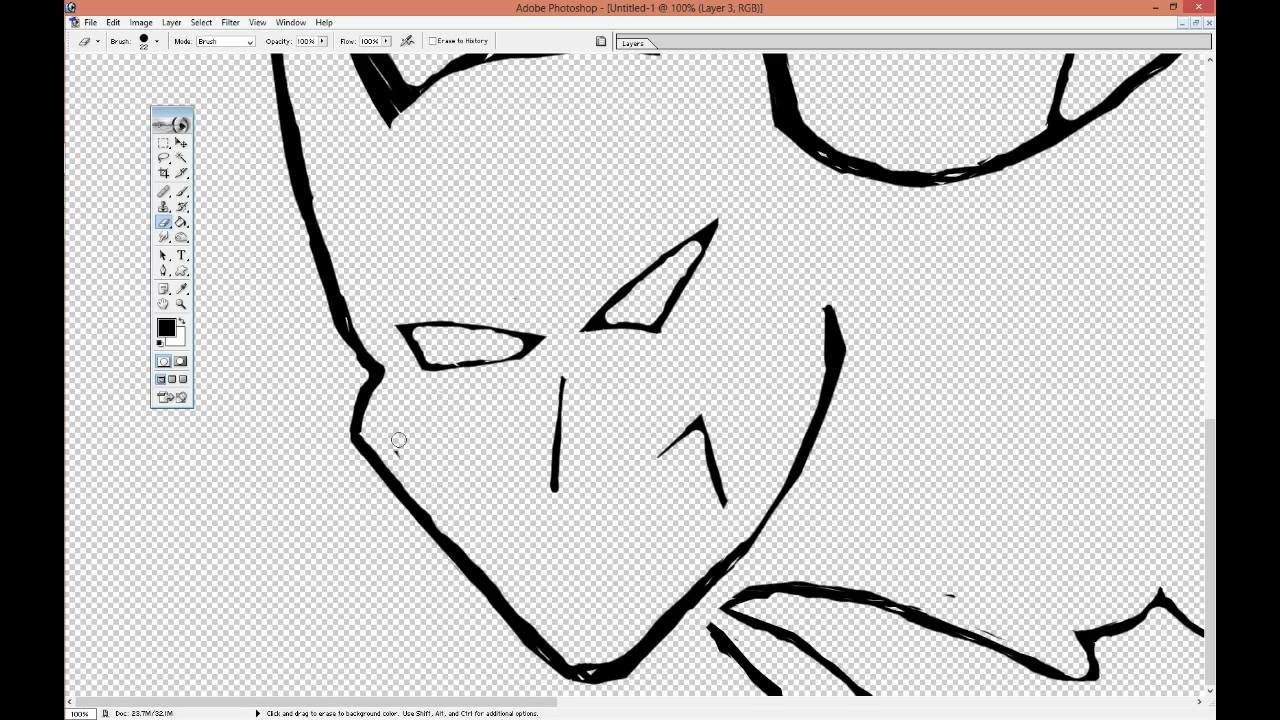
pyautogui.press('b')
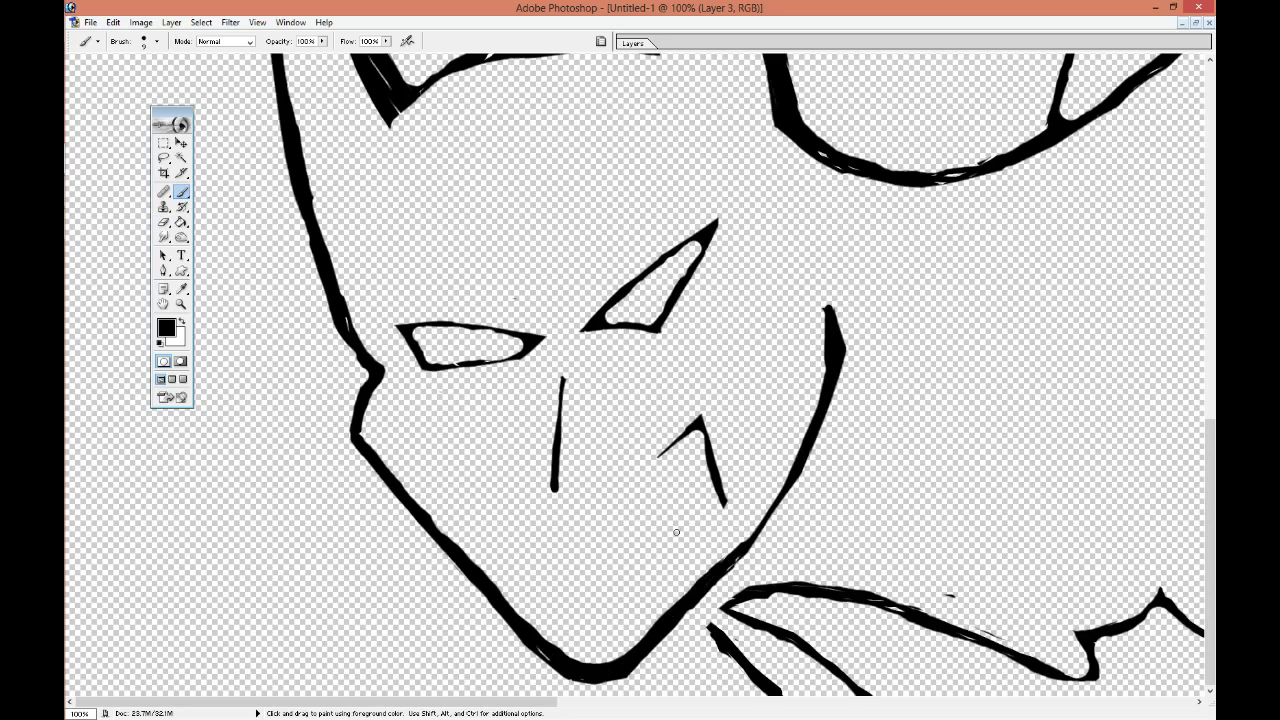
pyautogui.moveTo(685, 612); pyautogui.dragTo(723, 643)
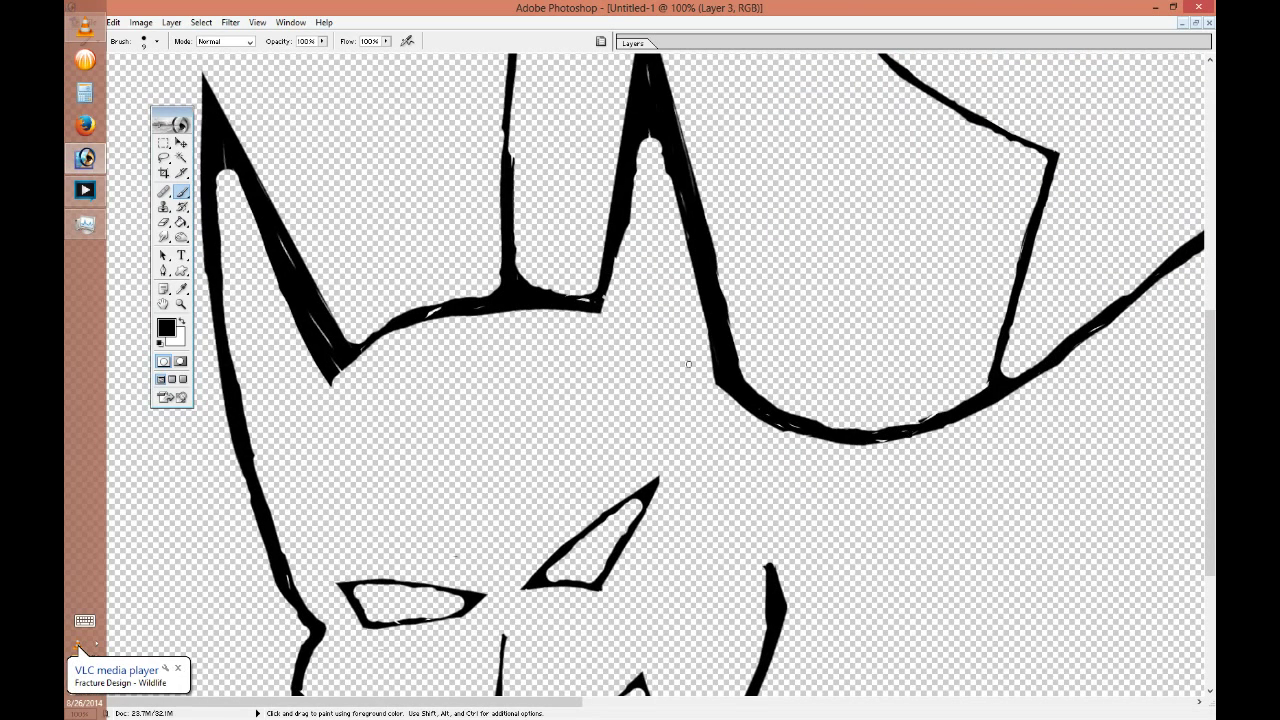
# Set the eraser to size 13 and carve thin strips inside the ear and top spikes.
pyautogui.click(163, 221)
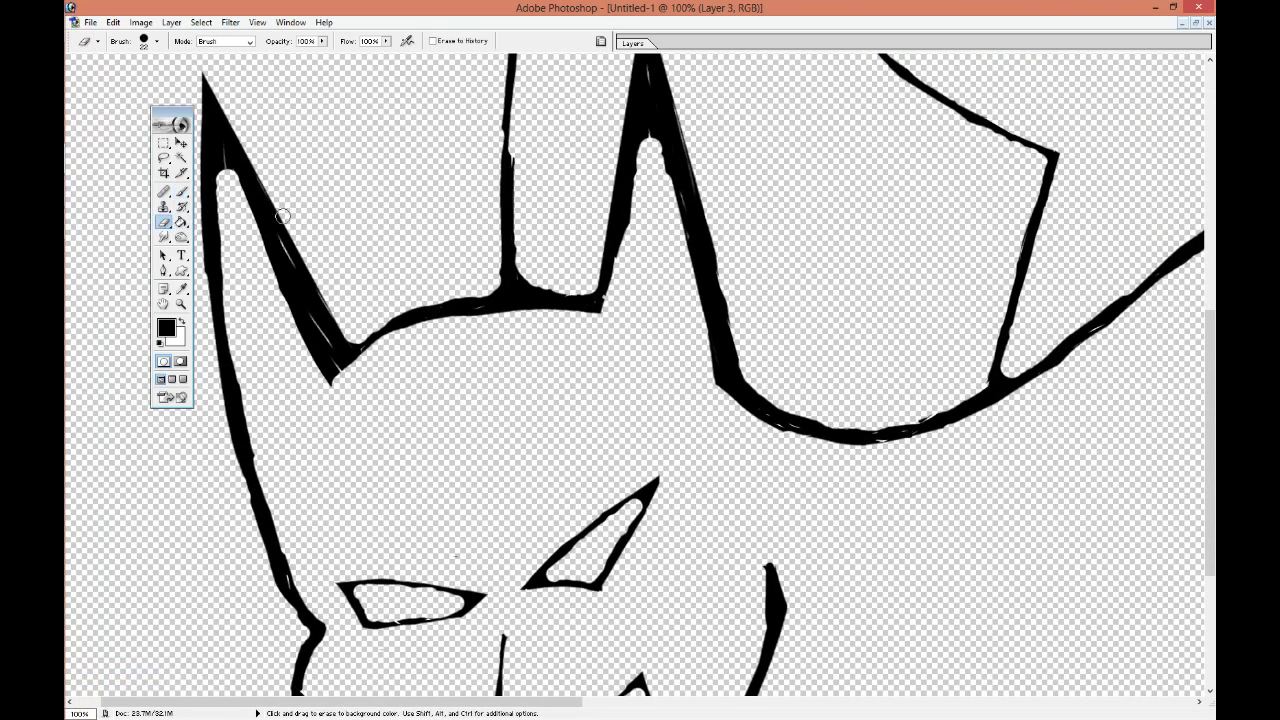
pyautogui.click(150, 41)
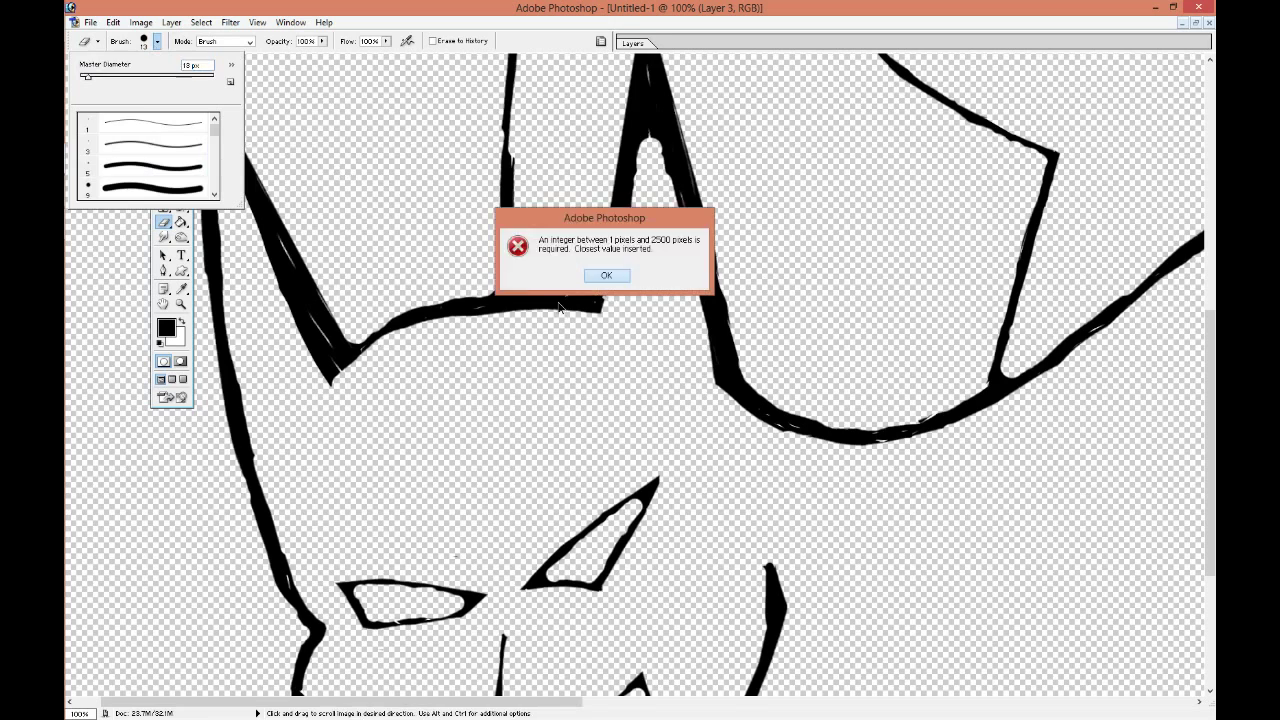
pyautogui.press('Return')
pyautogui.moveTo(211, 120); pyautogui.dragTo(222, 147)
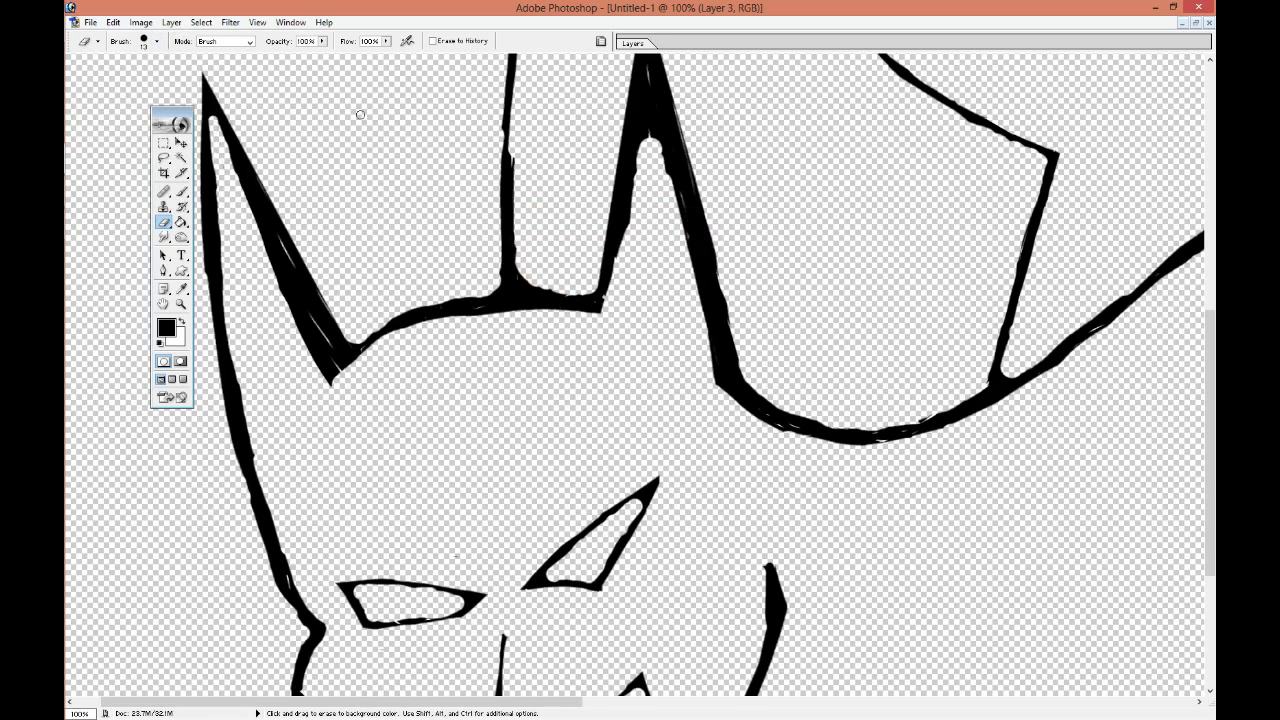
pyautogui.moveTo(649, 72)
pyautogui.mouseDown()
pyautogui.moveTo(655, 140)
pyautogui.moveTo(689, 202)
pyautogui.moveTo(691, 302)
pyautogui.moveTo(676, 302)
pyautogui.mouseUp()
pyautogui.moveTo(854, 184)
pyautogui.mouseDown()
pyautogui.moveTo(914, 76)
pyautogui.moveTo(914, 0)
pyautogui.mouseUp()
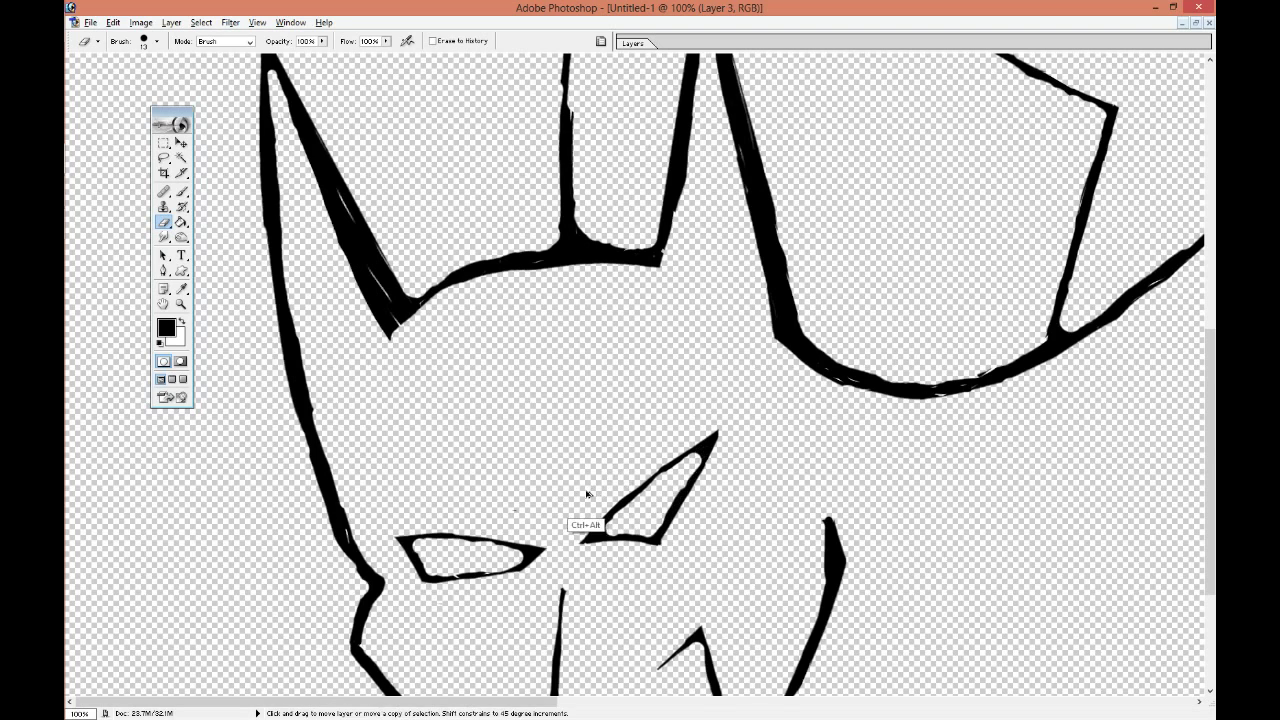
# Erase stray black on the eye outline and thin the lower curved stroke's edges.
pyautogui.moveTo(695, 460)
pyautogui.mouseDown()
pyautogui.moveTo(631, 509)
pyautogui.moveTo(693, 482)
pyautogui.mouseUp()
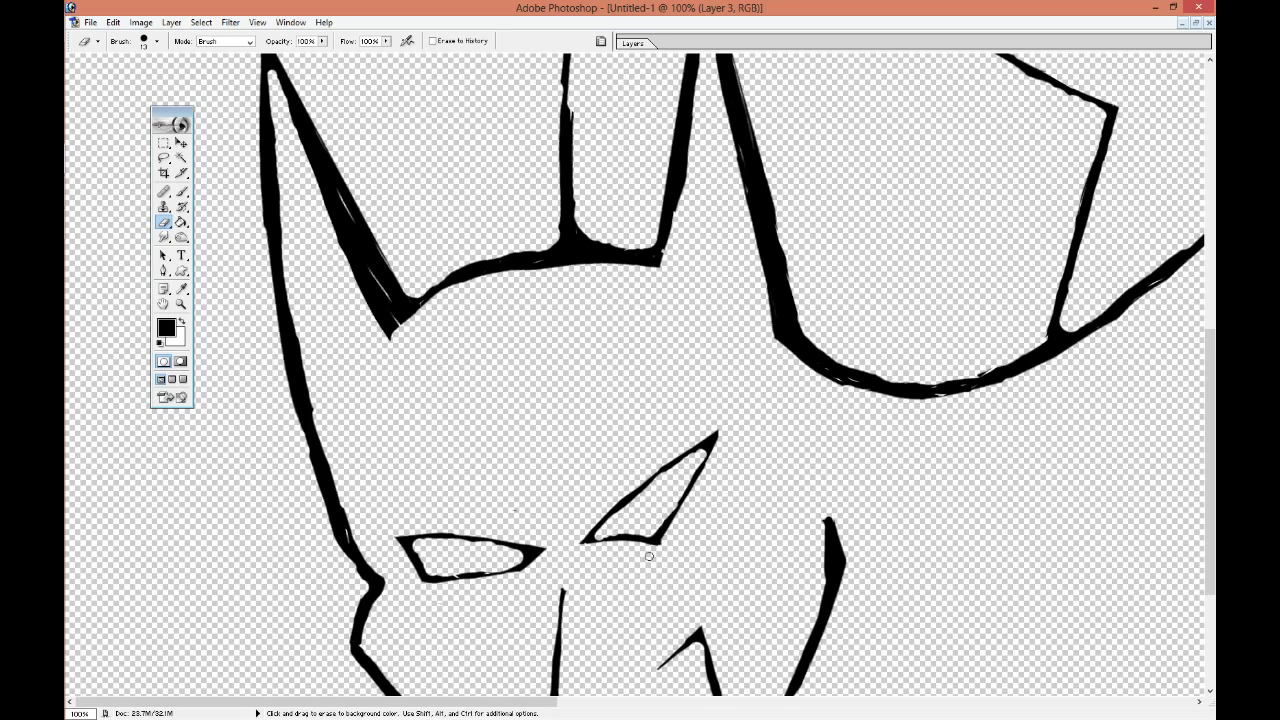
pyautogui.scroll(-3, 665, 372)
pyautogui.moveTo(409, 374); pyautogui.dragTo(527, 386)
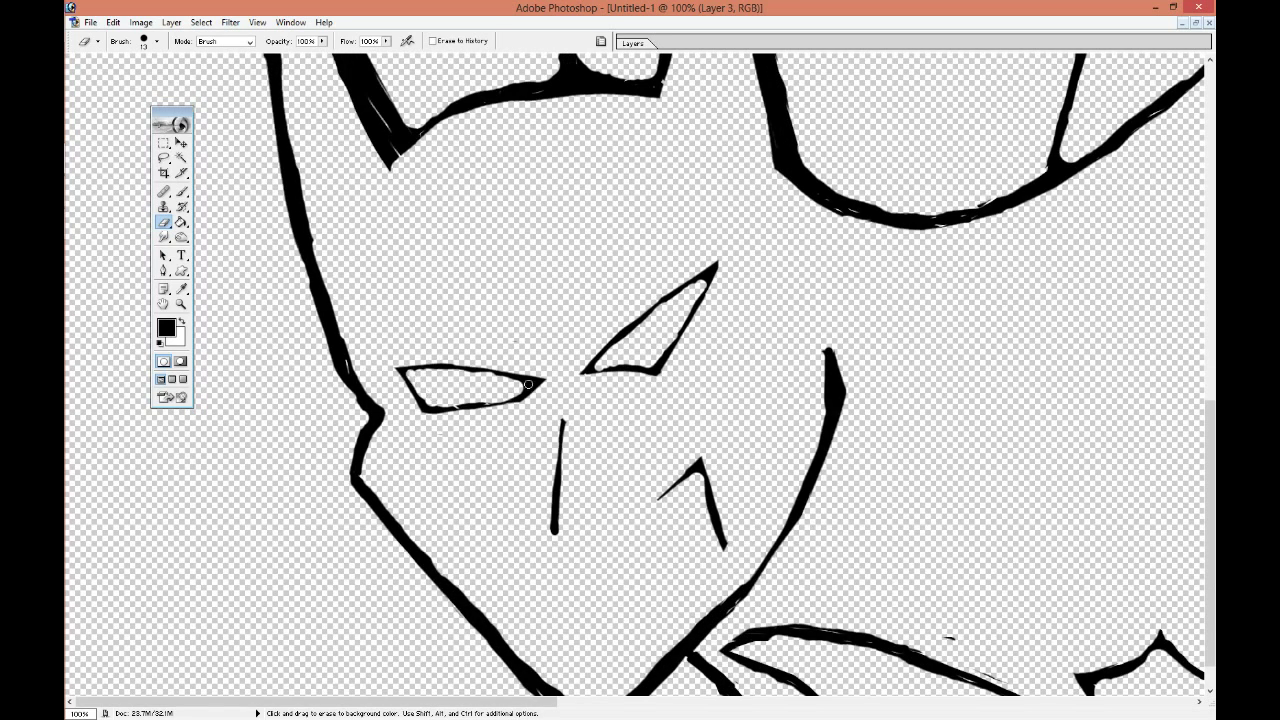
pyautogui.moveTo(791, 623); pyautogui.dragTo(807, 651)
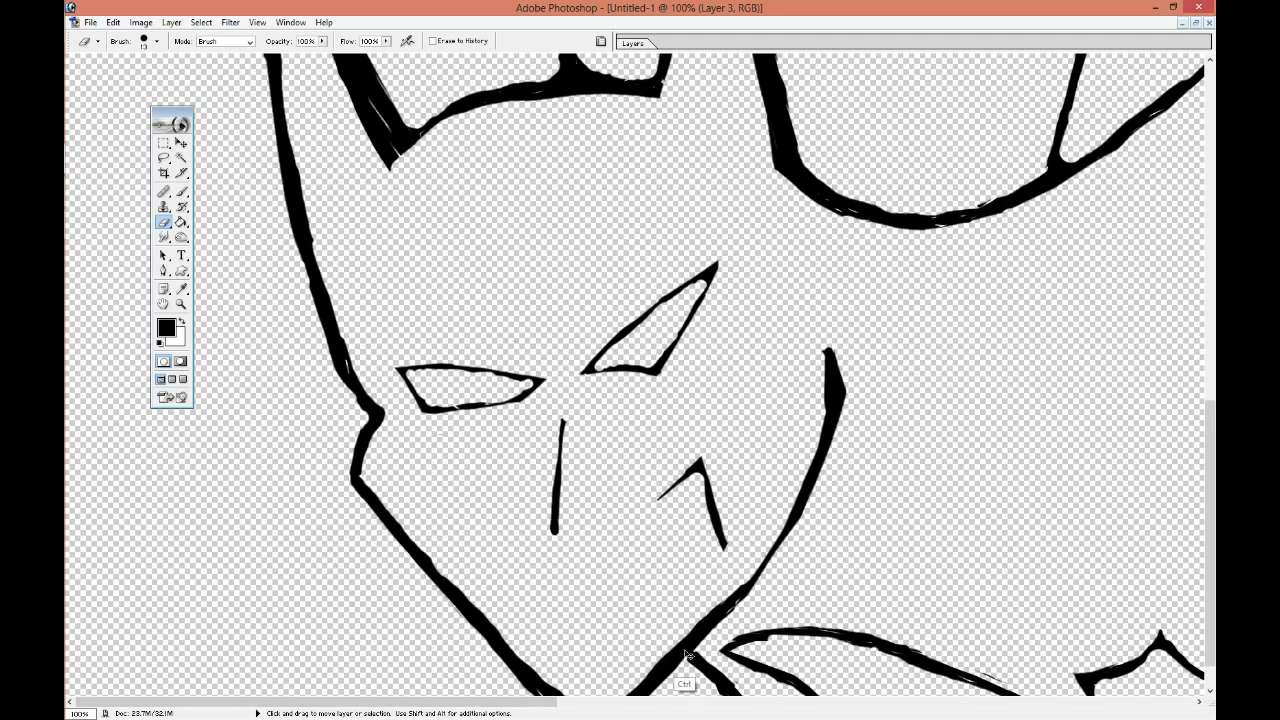
pyautogui.hscroll(3, 737, 523)
pyautogui.hscroll(3, 820, 643)
pyautogui.moveTo(780, 661)
pyautogui.mouseDown()
pyautogui.moveTo(792, 691)
pyautogui.moveTo(806, 636)
pyautogui.moveTo(838, 612)
pyautogui.moveTo(766, 655)
pyautogui.mouseUp()
pyautogui.click(181, 191)
pyautogui.hotkey('ctrl', '-')
pyautogui.hotkey('ctrl', '-')
pyautogui.hotkey('ctrl', '-')
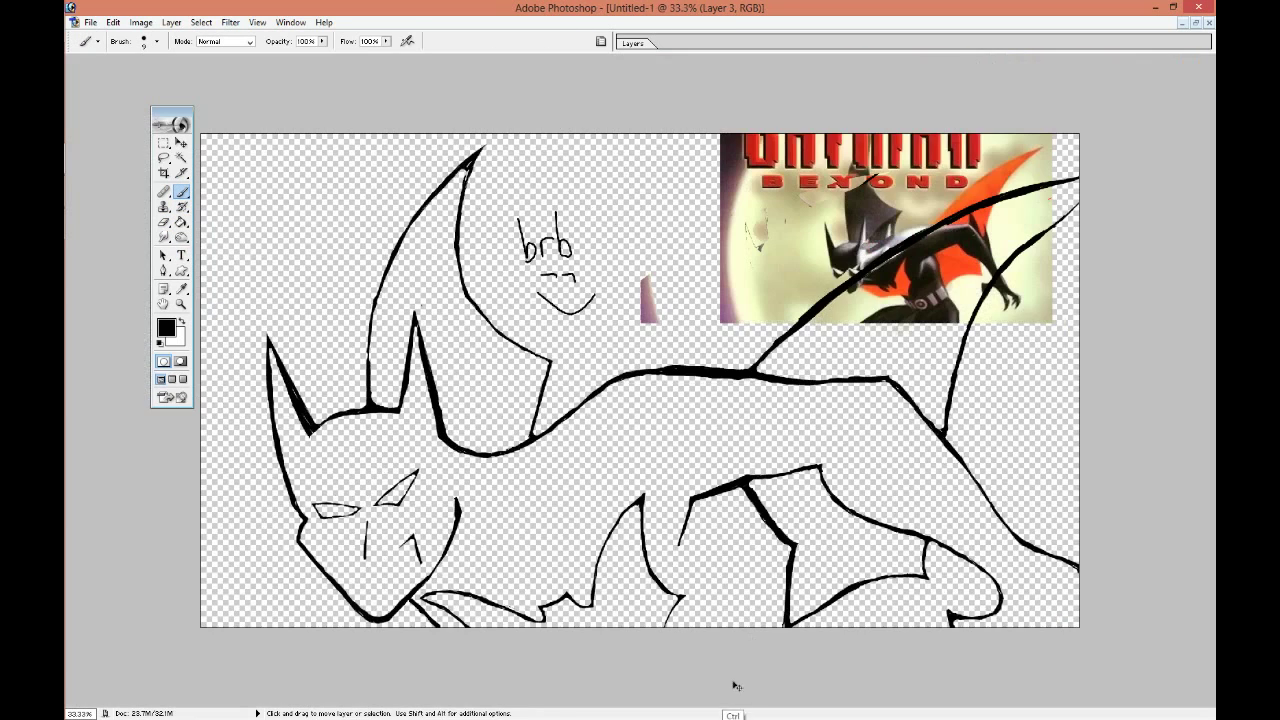
# Save the drawing as 'batmanbeyond final' in Photoshop PSD format.
pyautogui.click(90, 22)
pyautogui.click(137, 154)
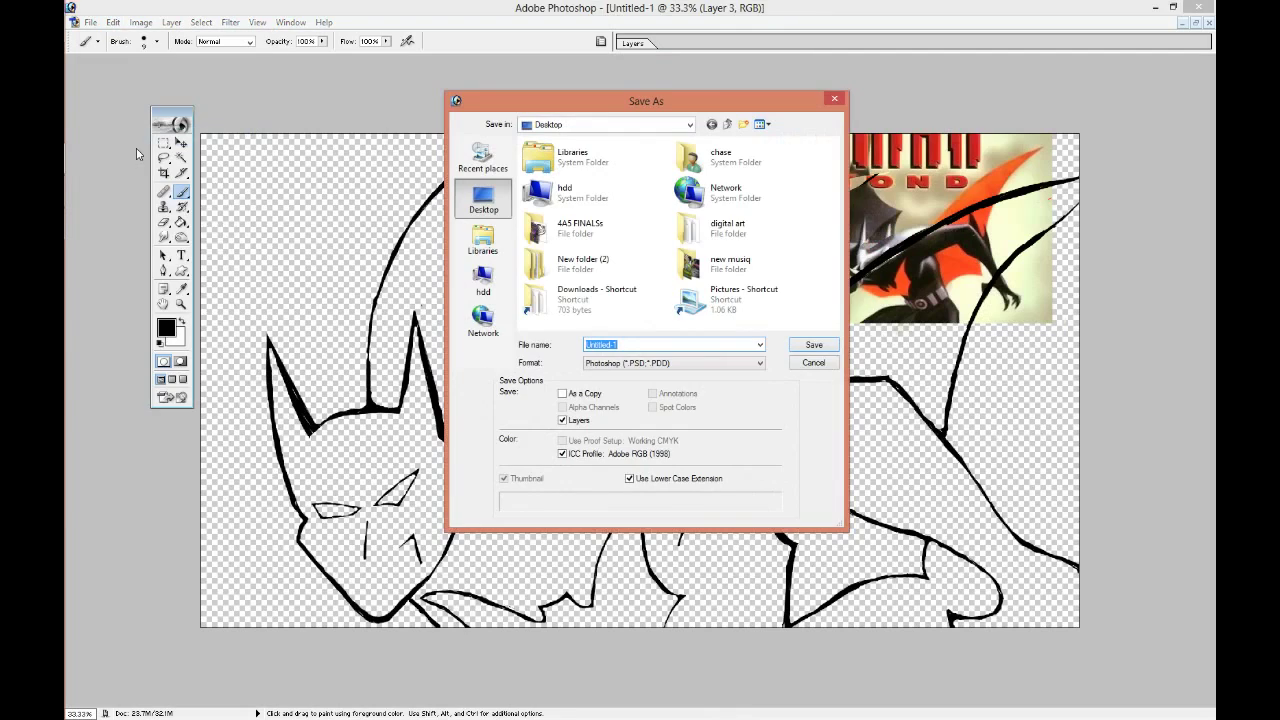
pyautogui.moveTo(85, 224)
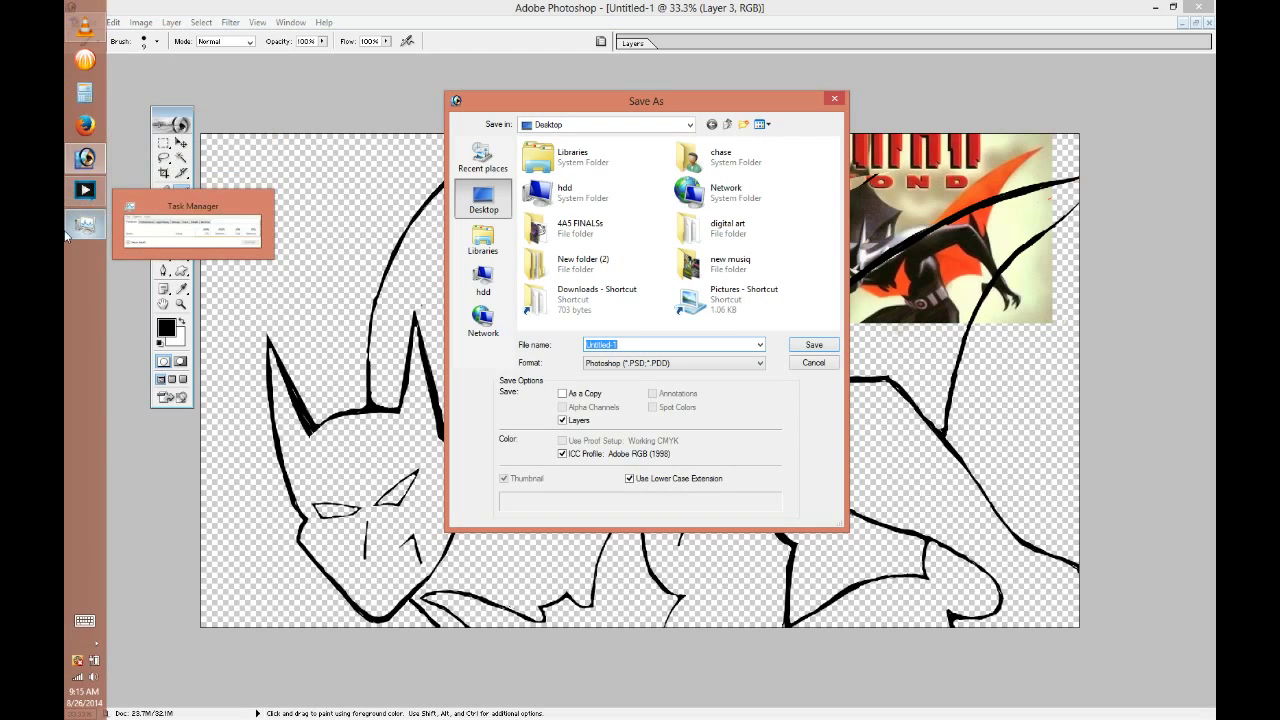
pyautogui.write('batman')
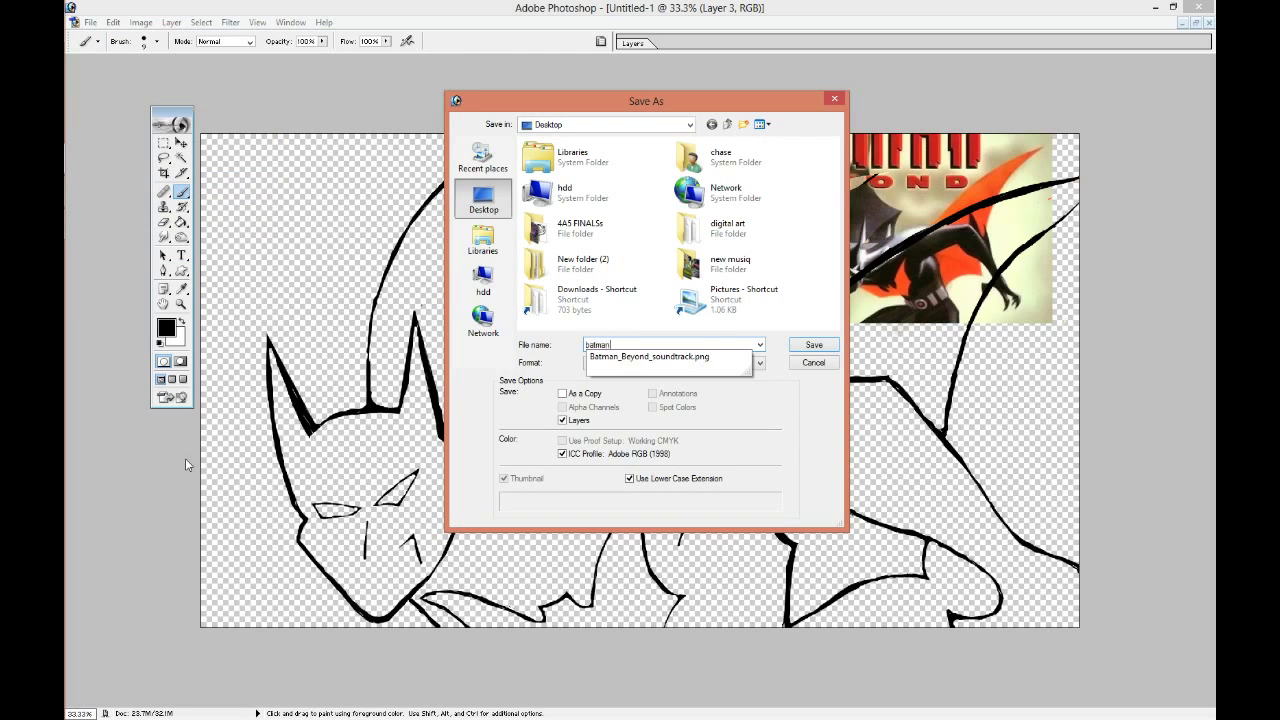
pyautogui.write('beyond final')
pyautogui.press('Return')
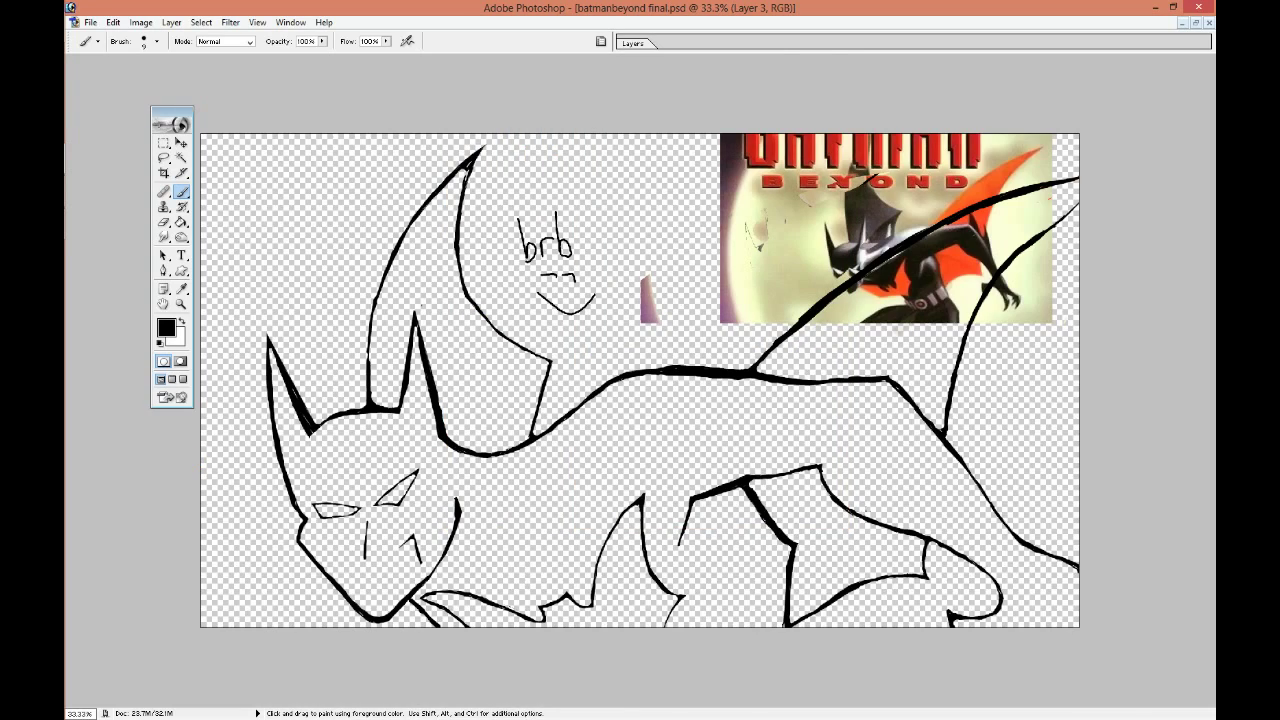
pyautogui.hotkey('ctrl', '+')
pyautogui.hotkey('ctrl', '+')
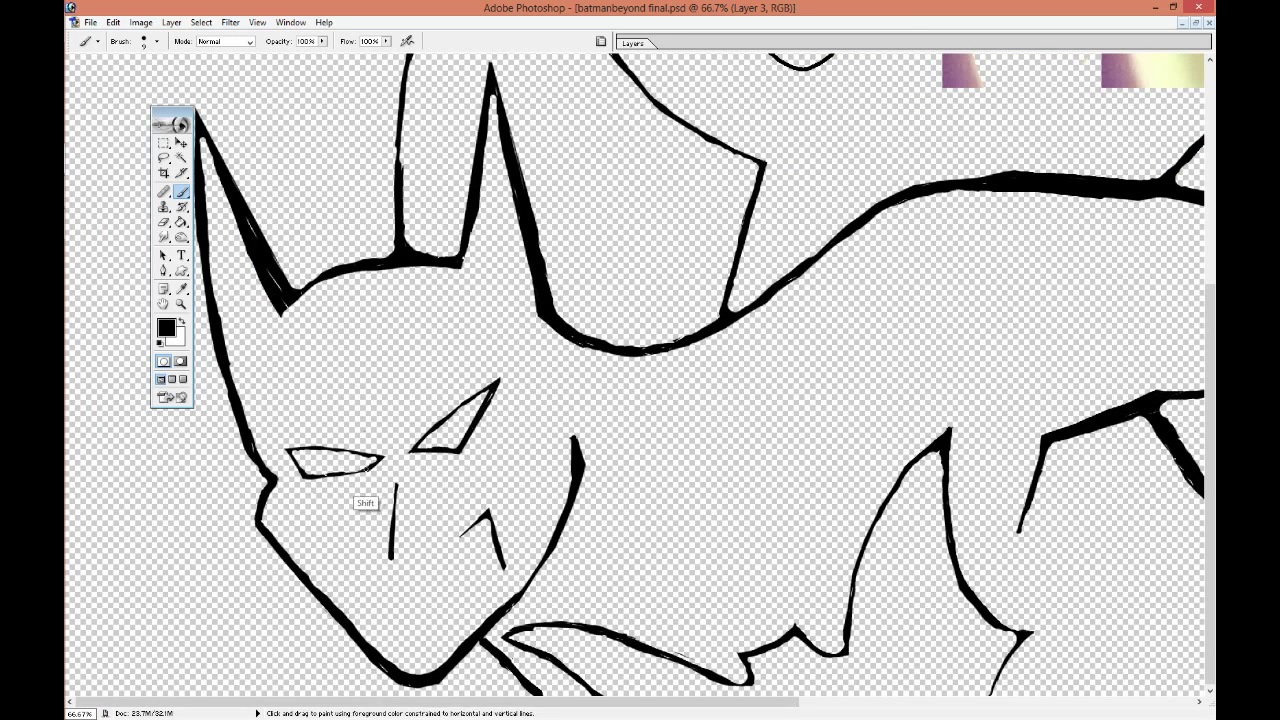
# Lasso the left eye and free-transform it slightly down and left, then apply.
pyautogui.press('shift')
pyautogui.press('shift')
pyautogui.press('shift')
pyautogui.click(427, 191)
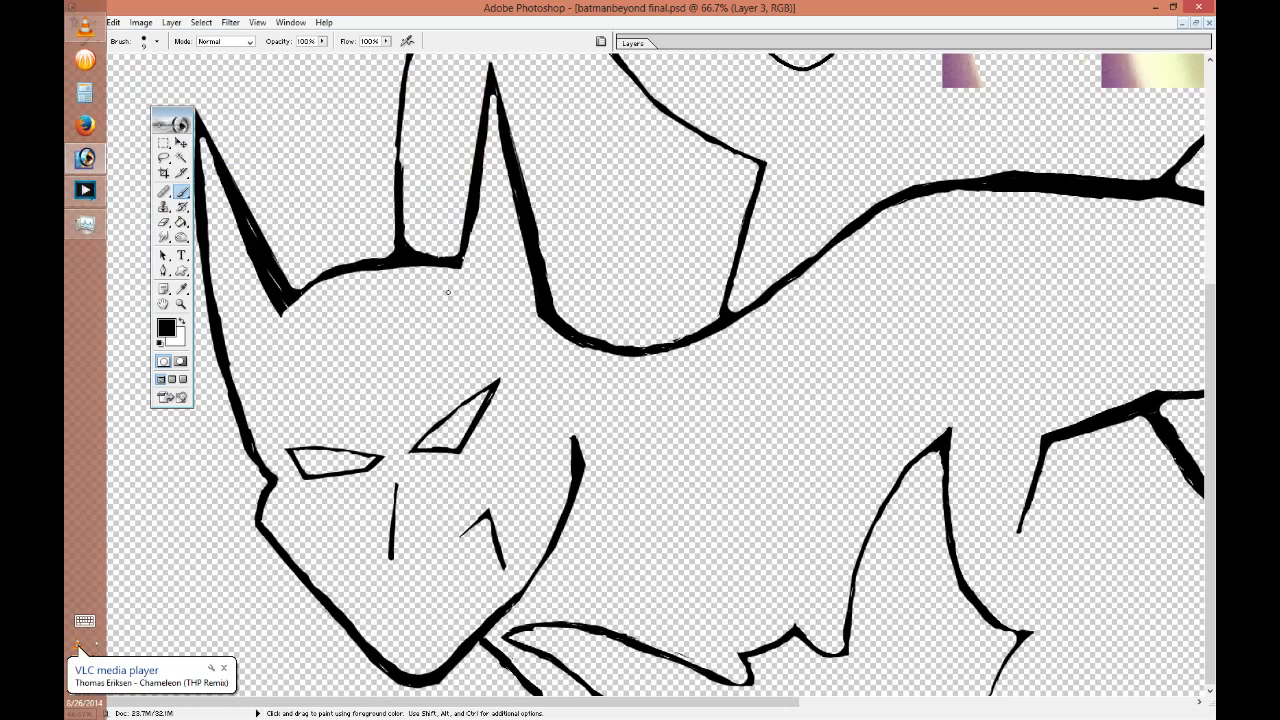
pyautogui.press('l')
pyautogui.moveTo(300, 430); pyautogui.dragTo(258, 422)
pyautogui.hotkey('ctrl', 't')
pyautogui.moveTo(327, 457); pyautogui.dragTo(320, 470)
pyautogui.rightClick(472, 376)
pyautogui.click(181, 191)
pyautogui.click(571, 274)
pyautogui.hotkey('ctrl', '-')
pyautogui.hotkey('ctrl', '-')
# With the reference layer hidden, erase the smudges, smiley and brb scribble, then reshow it.
pyautogui.rightClick(617, 311)
pyautogui.click(164, 157)
pyautogui.rightClick(560, 288)
pyautogui.rightClick(515, 333)
pyautogui.click(268, 210)
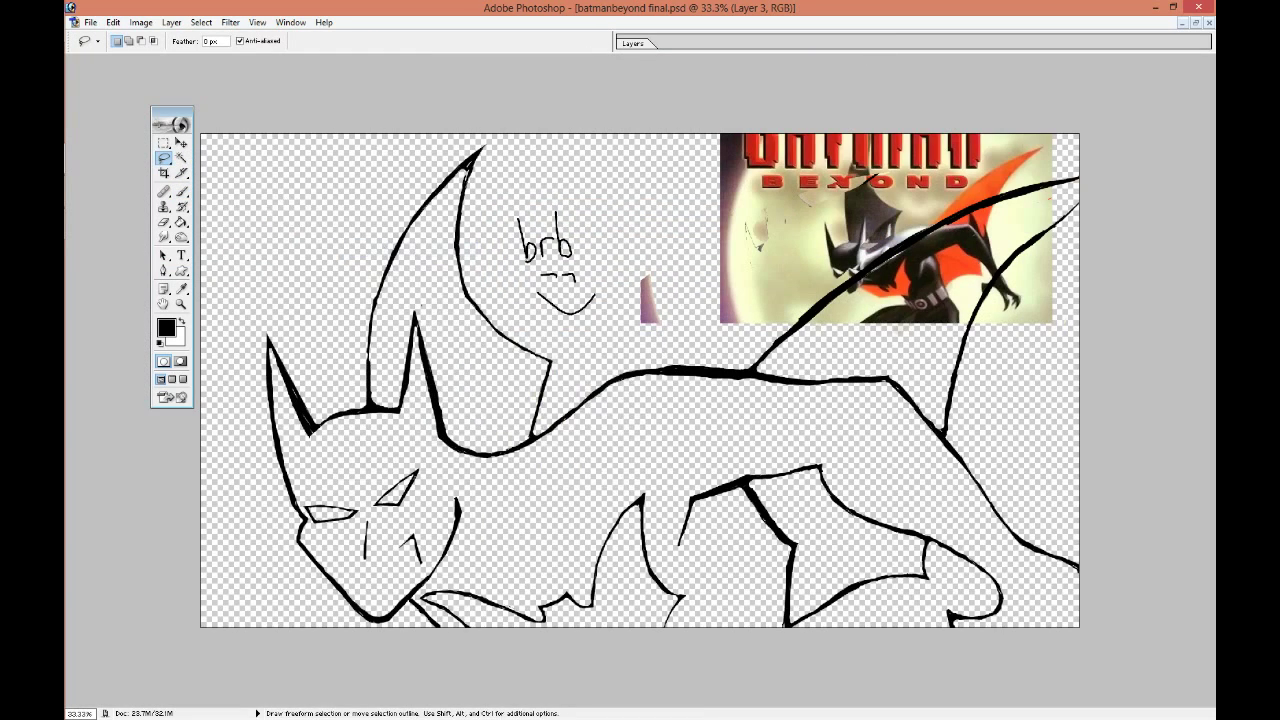
pyautogui.click(633, 43)
pyautogui.click(634, 89)
pyautogui.click(633, 43)
pyautogui.click(164, 221)
pyautogui.click(150, 41)
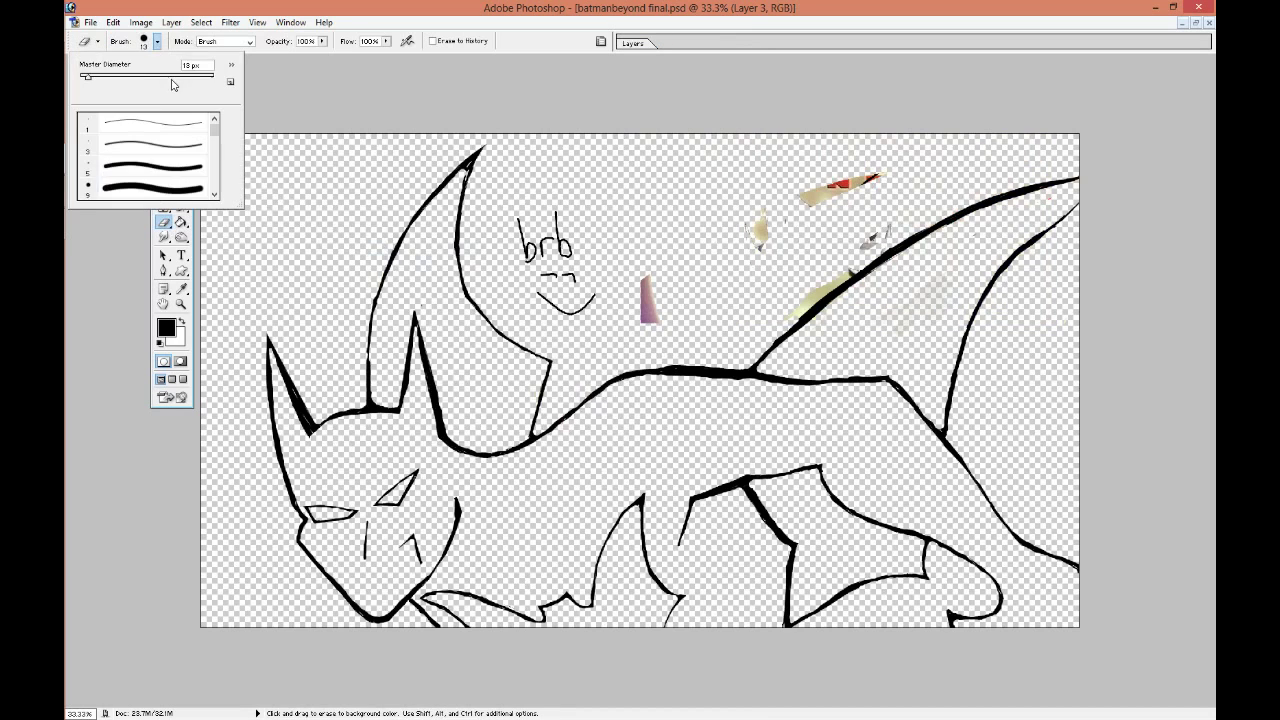
pyautogui.moveTo(866, 183)
pyautogui.mouseDown()
pyautogui.moveTo(857, 229)
pyautogui.moveTo(823, 266)
pyautogui.moveTo(811, 251)
pyautogui.moveTo(580, 290)
pyautogui.moveTo(930, 289)
pyautogui.mouseUp()
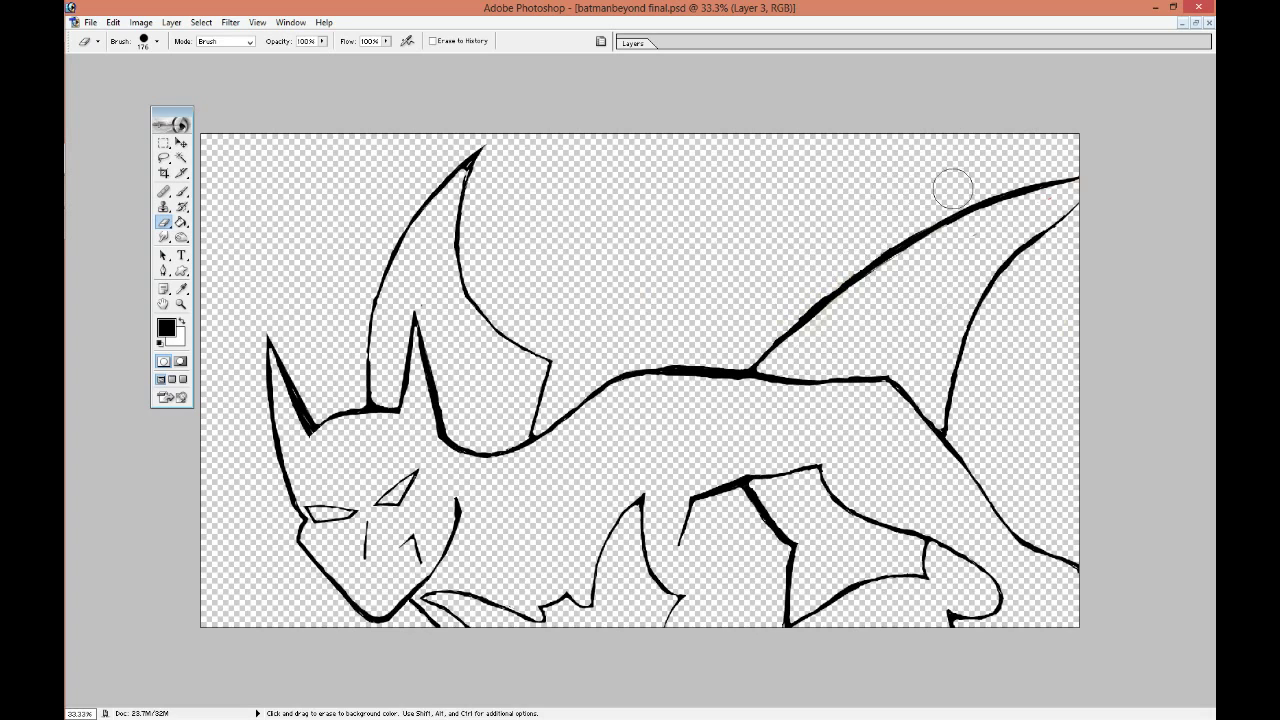
pyautogui.click(633, 43)
pyautogui.click(622, 106)
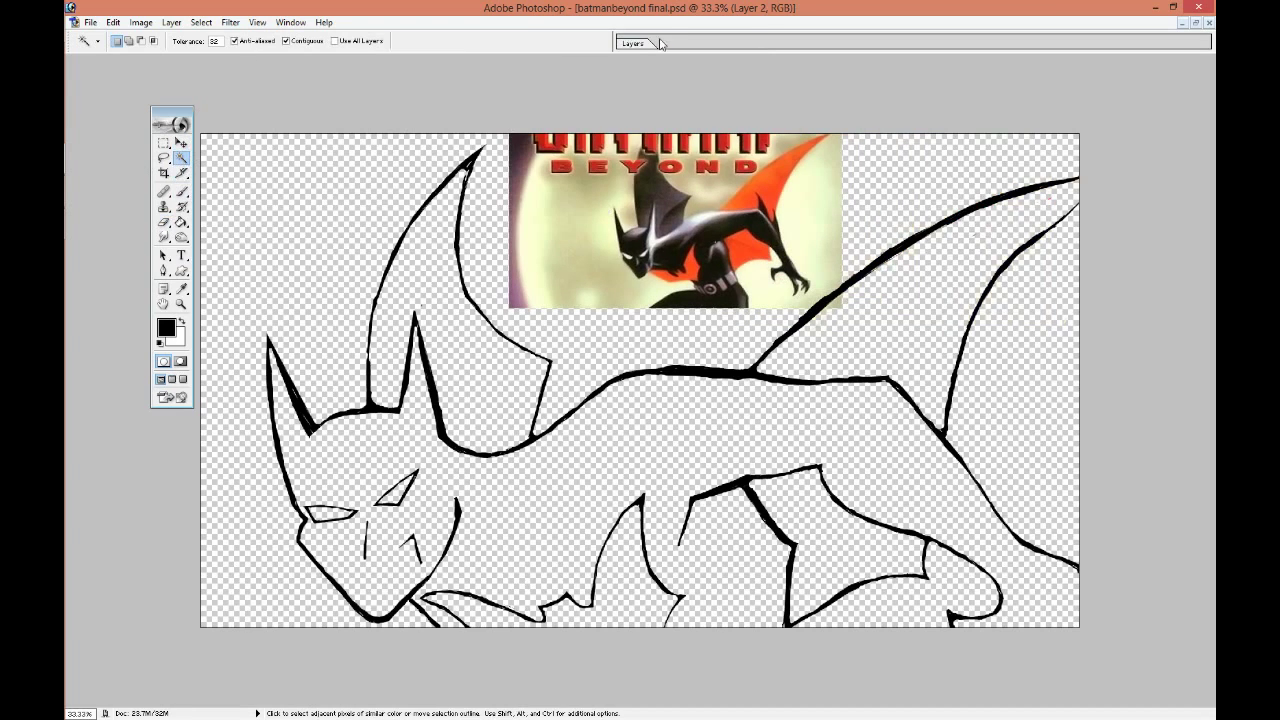
# Magic Wand the linework's enclosed areas, create Layer 4, and shift the foreground hue toward teal.
pyautogui.click(652, 43)
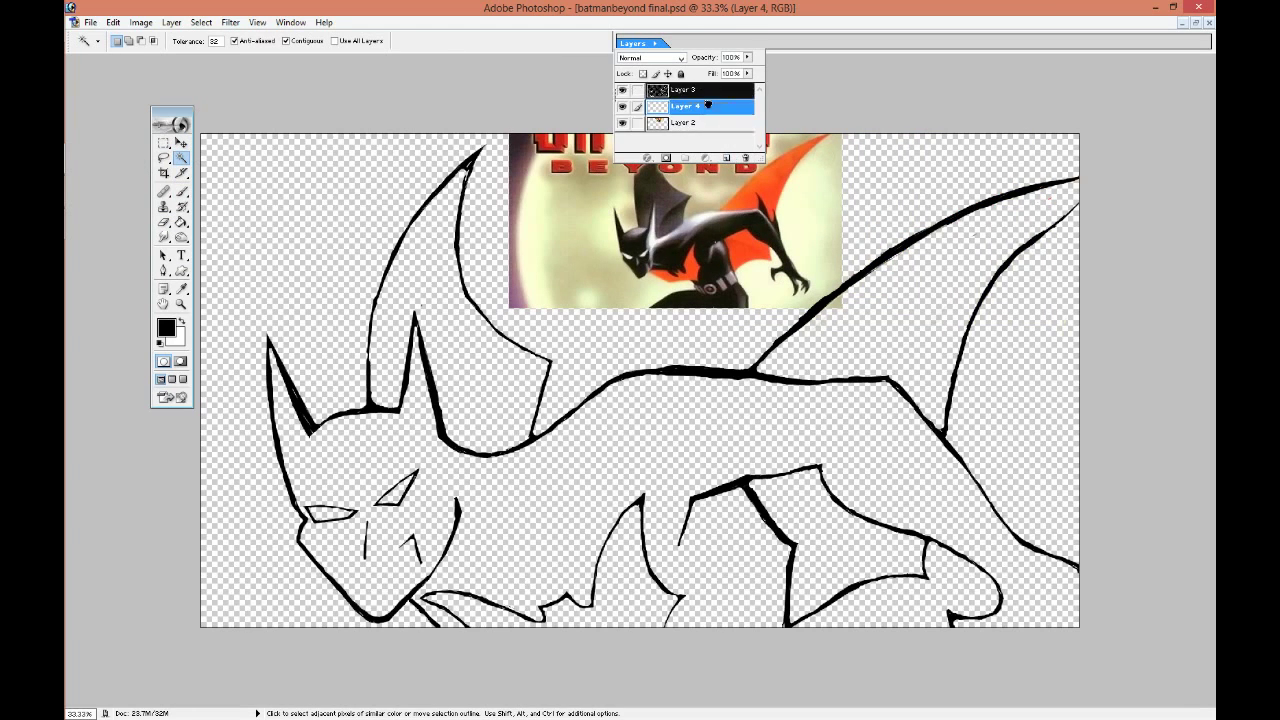
pyautogui.click(685, 106)
pyautogui.click(400, 595)
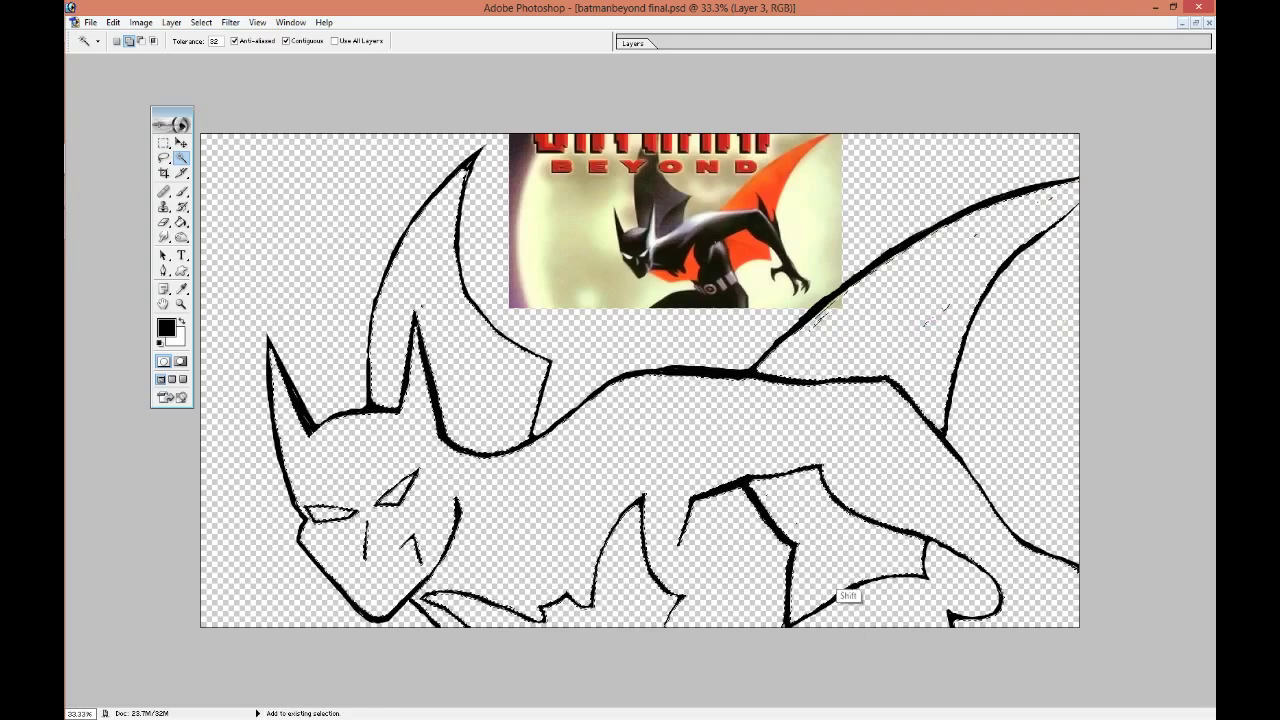
pyautogui.hotkey('ctrl', 'j')
pyautogui.click(636, 43)
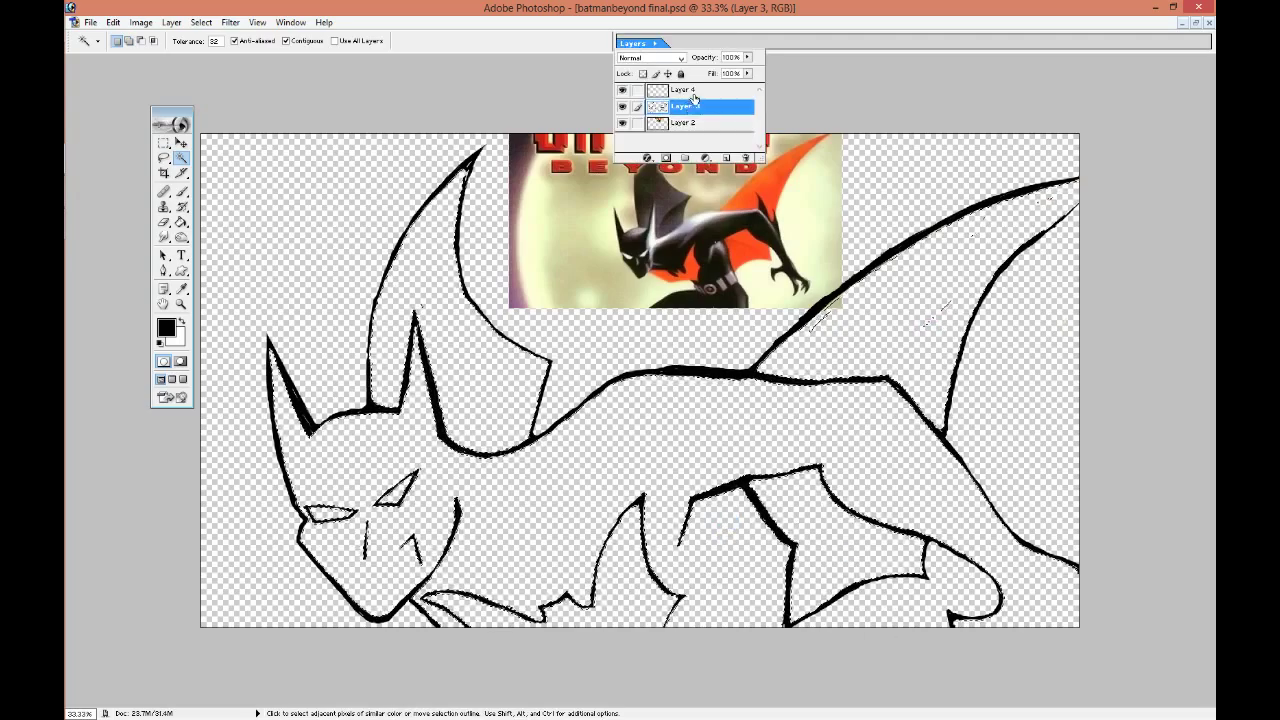
pyautogui.click(166, 328)
pyautogui.click(600, 388)
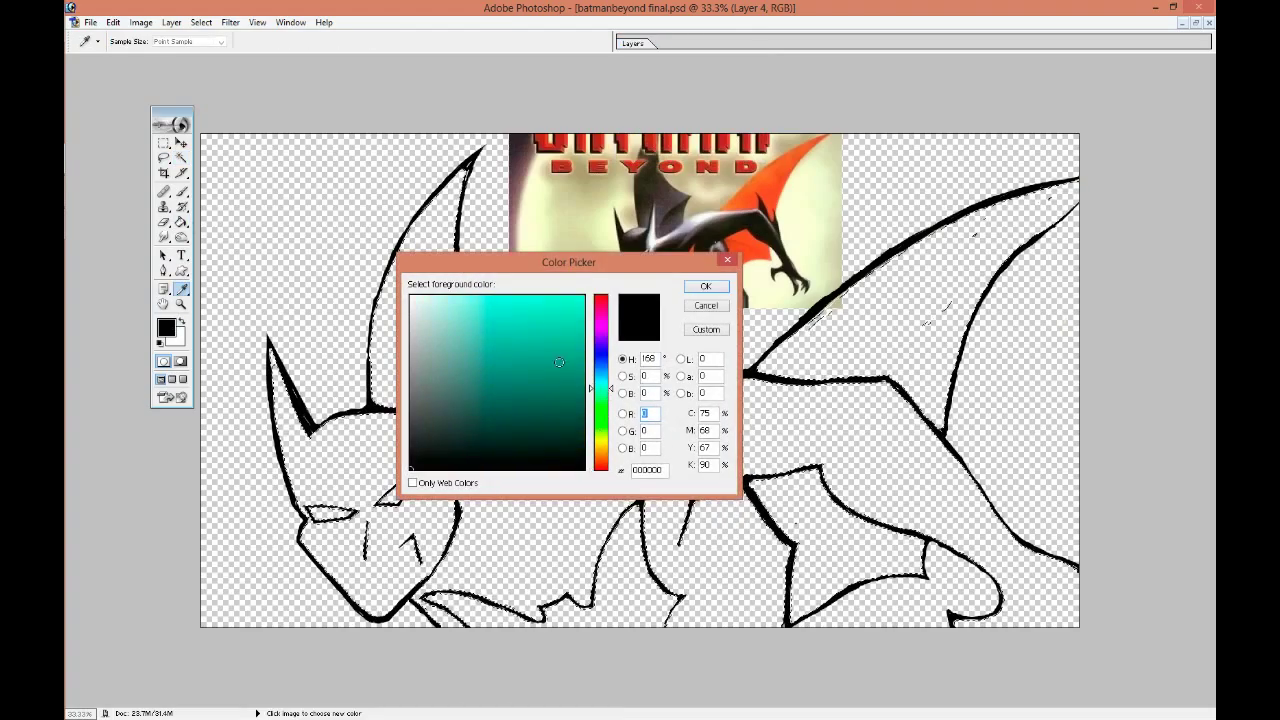
# Bucket-fill the large body area with a bright teal.
pyautogui.click(553, 309)
pyautogui.click(706, 287)
pyautogui.press('g')
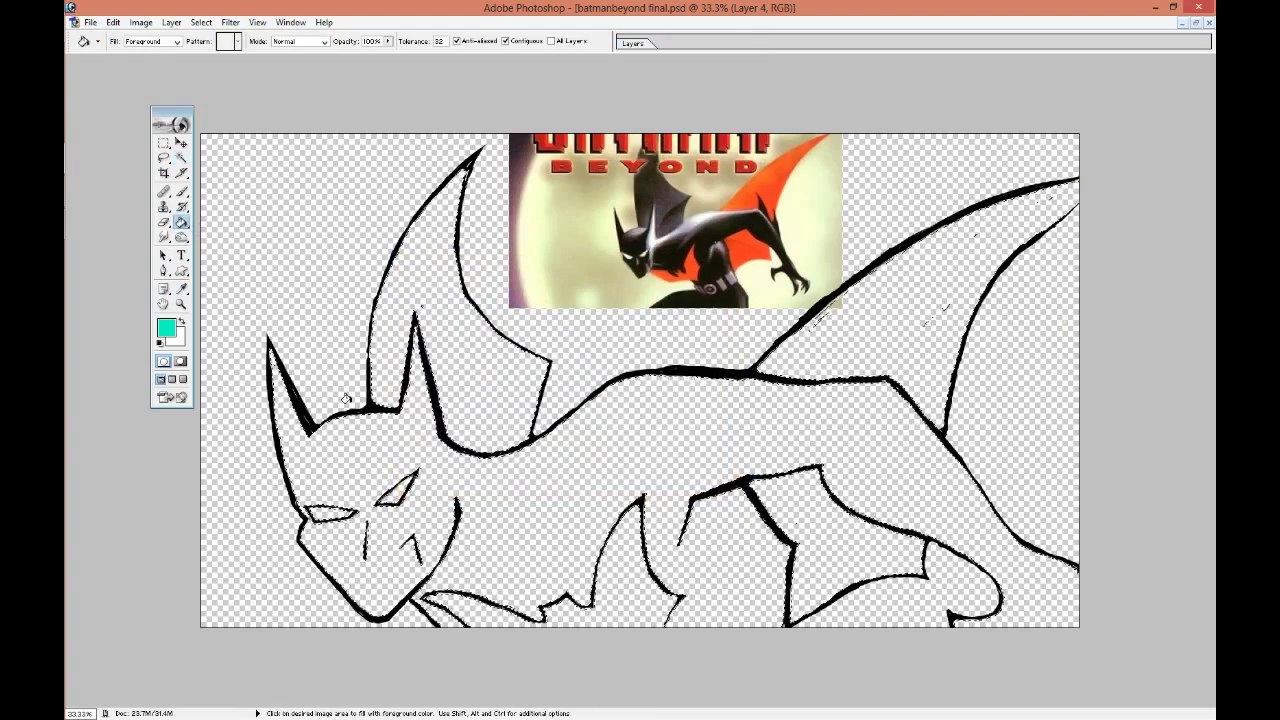
pyautogui.click(374, 517)
# Fill the gap between the legs, under the right leg and the right fin white.
pyautogui.click(166, 328)
pyautogui.click(412, 297)
pyautogui.click(703, 286)
pyautogui.click(619, 596)
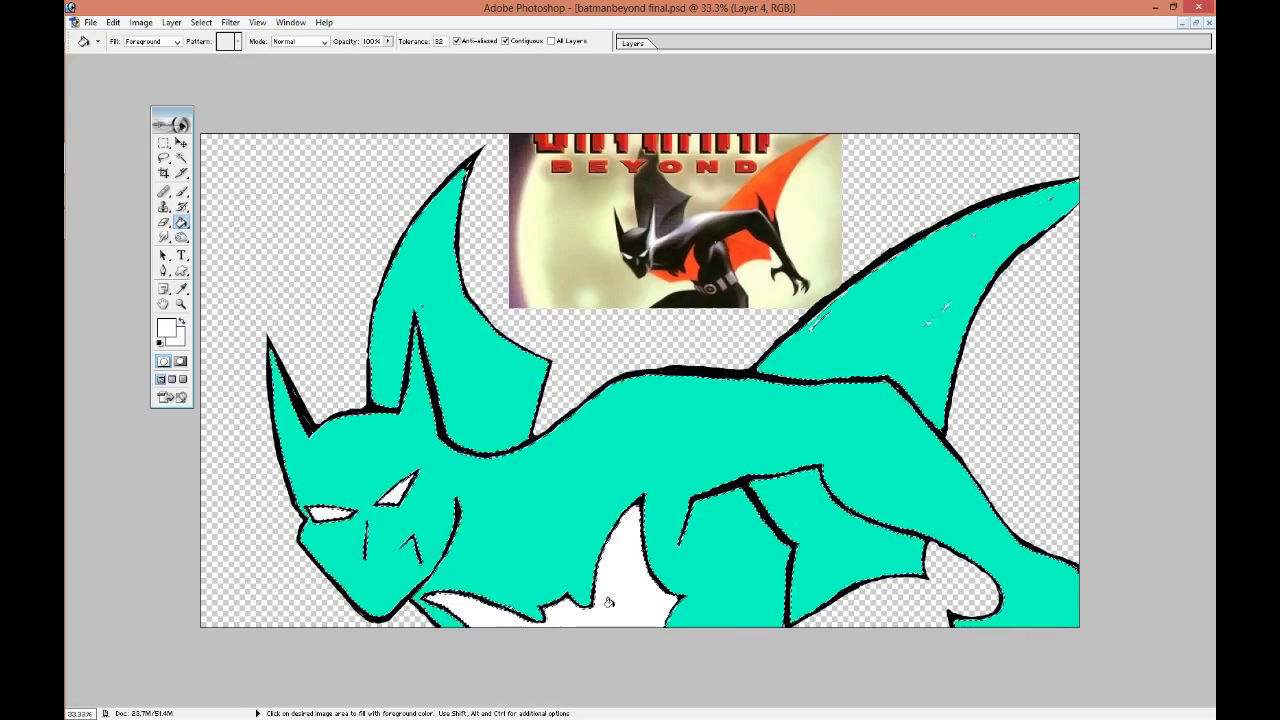
pyautogui.click(818, 555)
pyautogui.click(900, 320)
# Refill the right fin, leg gaps and bottom area with teal.
pyautogui.click(181, 288)
pyautogui.click(640, 420)
pyautogui.click(181, 221)
pyautogui.click(619, 596)
pyautogui.click(818, 540)
pyautogui.click(900, 320)
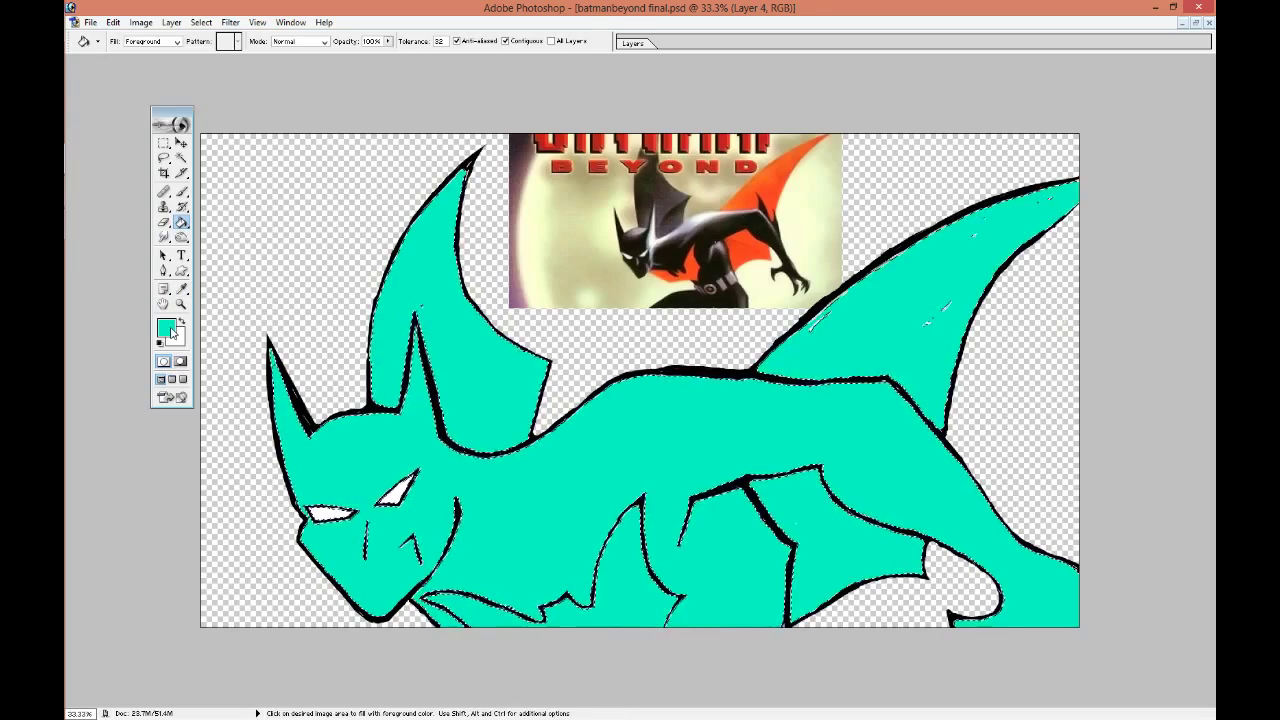
# Fill the body, face and upper-left ear with dark teal.
pyautogui.click(166, 328)
pyautogui.click(585, 421)
pyautogui.click(703, 286)
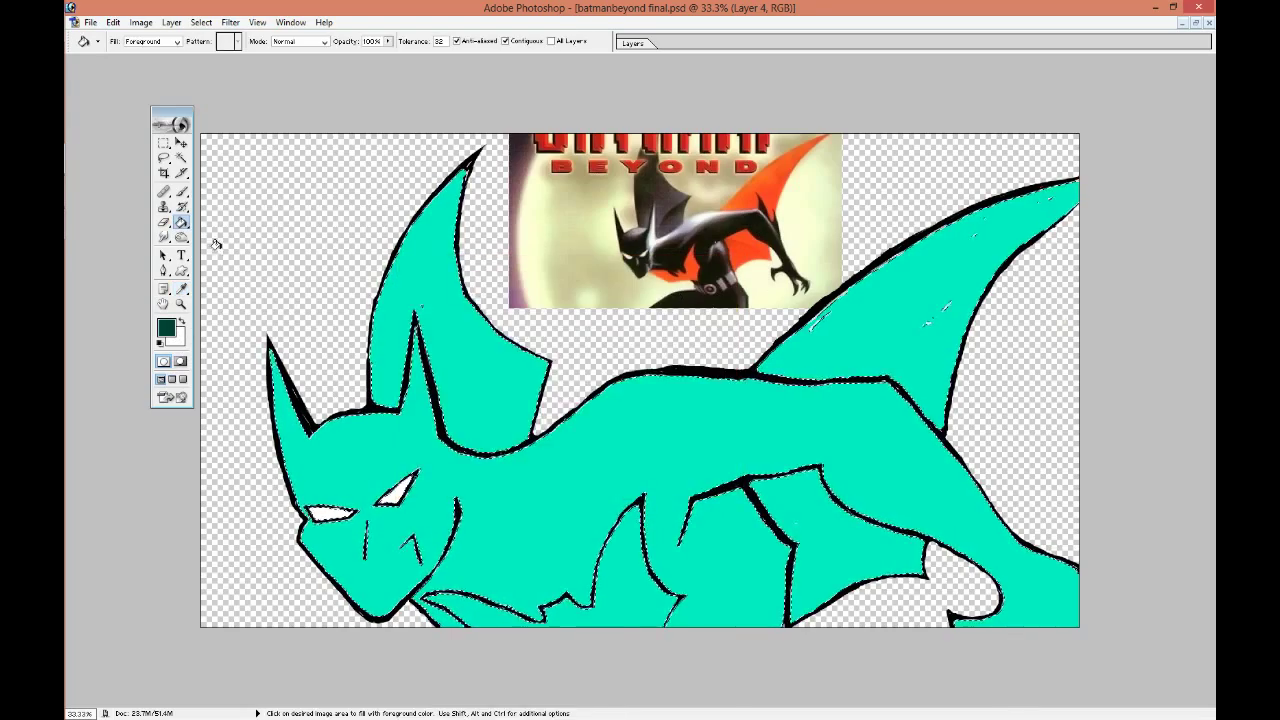
pyautogui.click(400, 442)
pyautogui.click(460, 400)
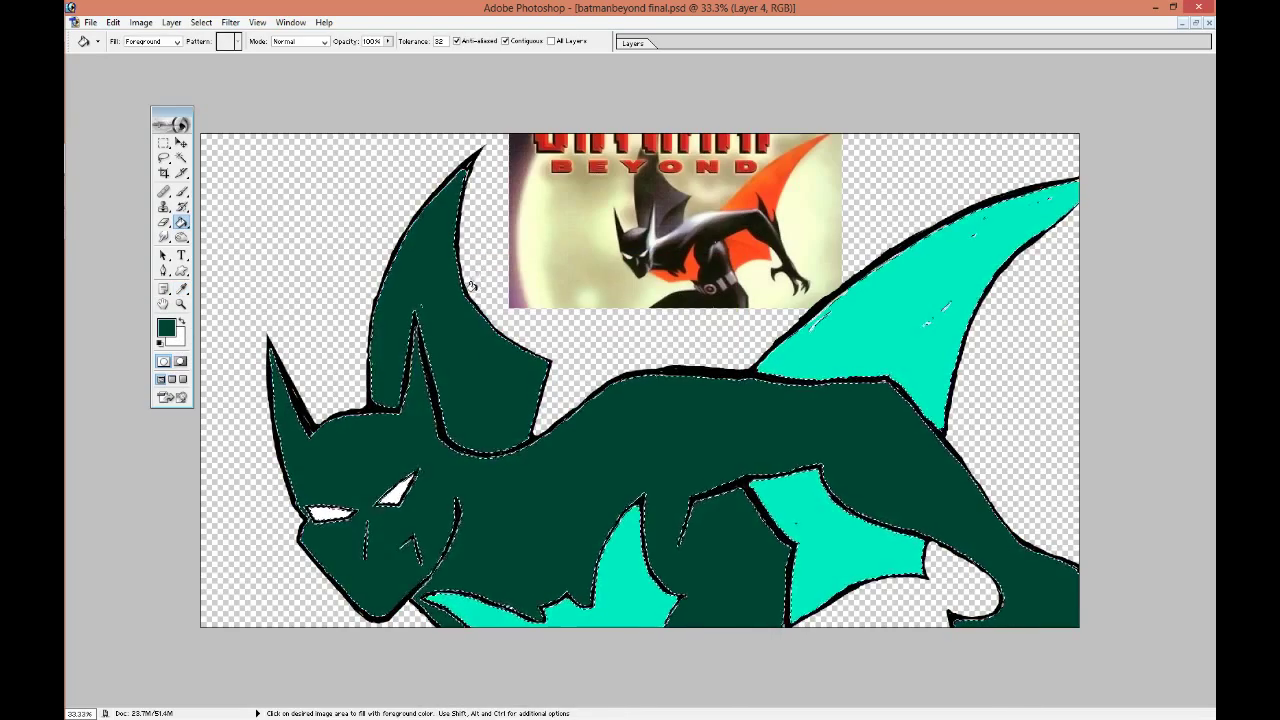
pyautogui.rightClick(646, 282)
pyautogui.click(305, 284)
pyautogui.click(638, 43)
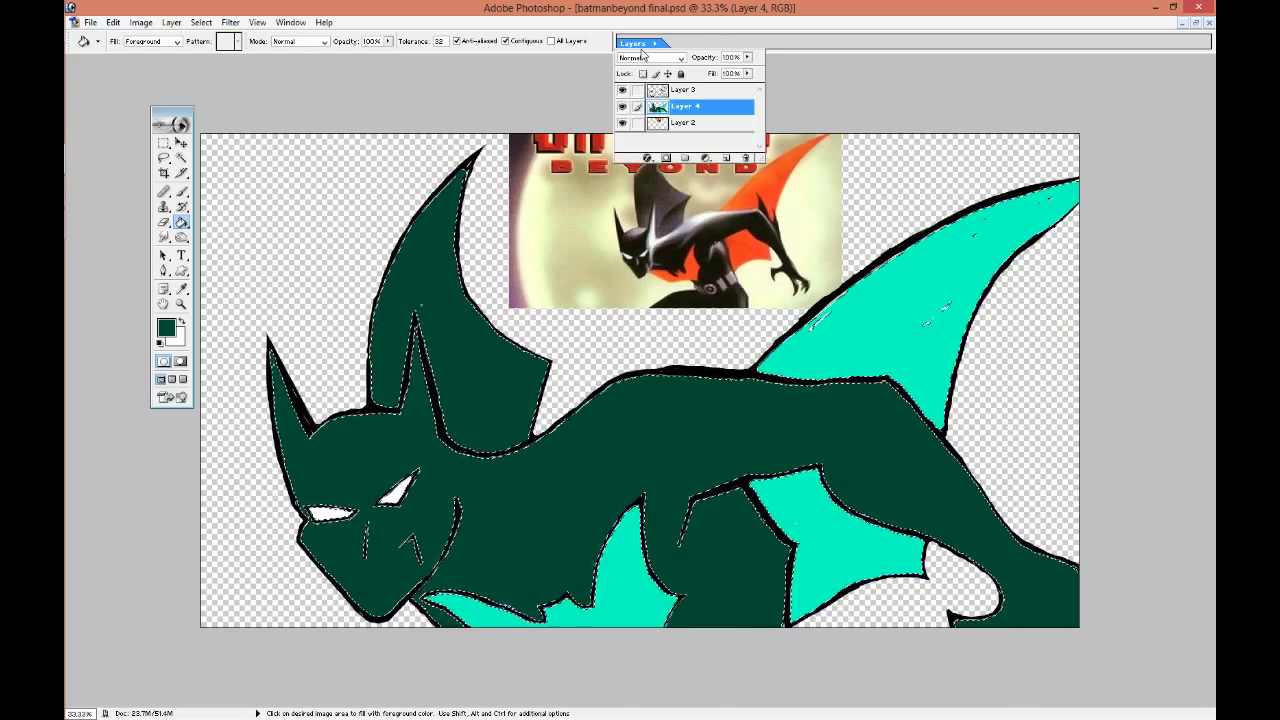
# Refill the body and upper spike with a near-black teal.
pyautogui.click(166, 328)
pyautogui.click(470, 450)
pyautogui.click(700, 289)
pyautogui.click(620, 440)
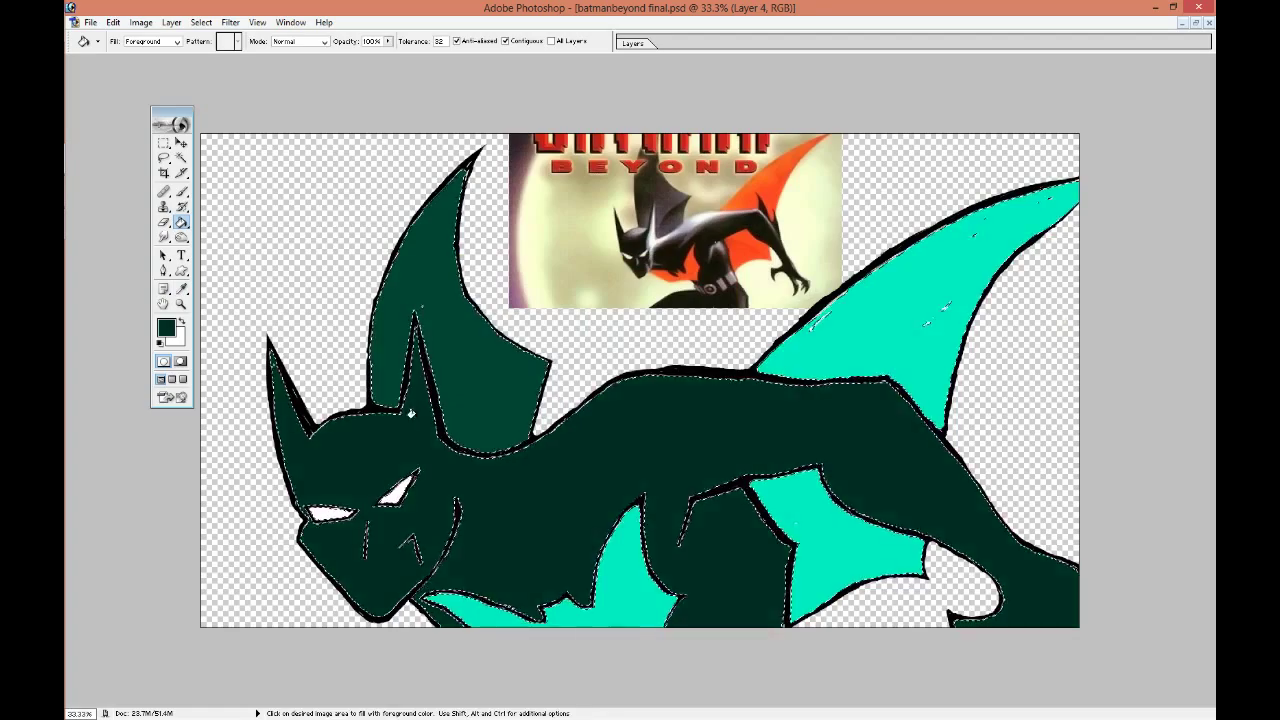
pyautogui.click(486, 423)
# Select the Dodge tool and bring up its brush size settings.
pyautogui.click(181, 237)
pyautogui.rightClick(181, 237)
pyautogui.click(215, 235)
pyautogui.click(157, 41)
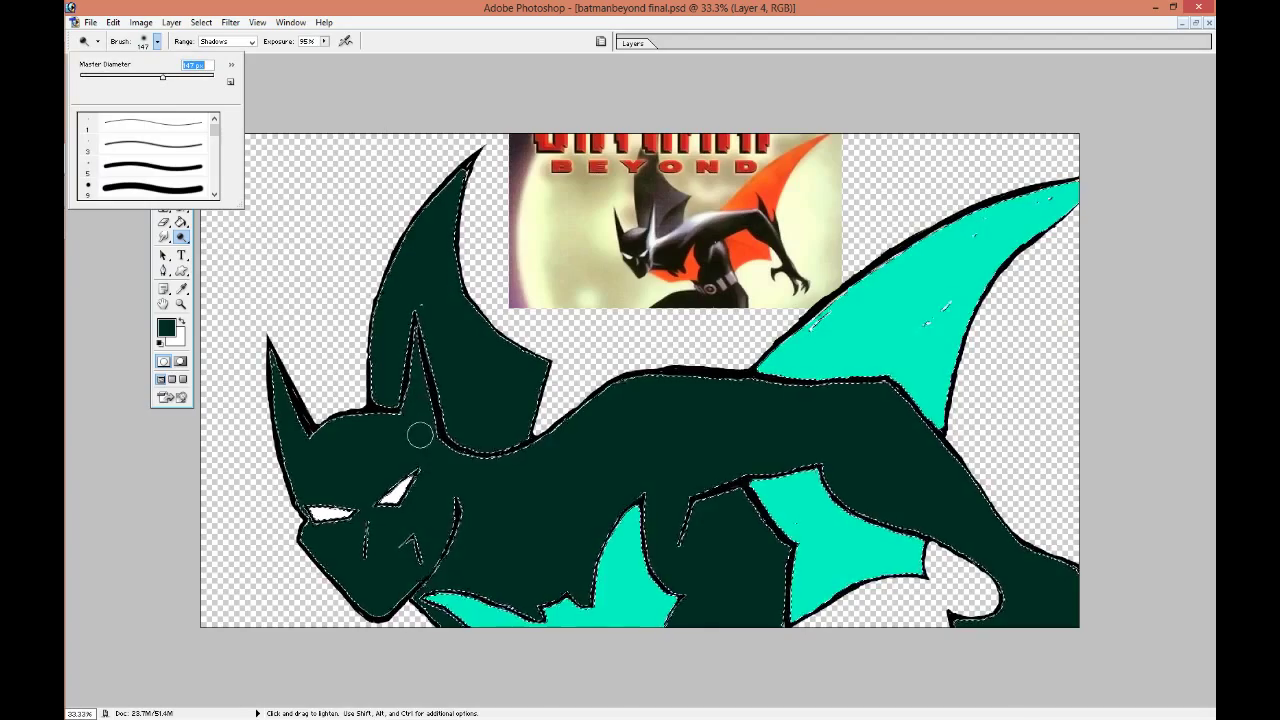
# Dodge a highlight up the dark ear and along the body's top edge.
pyautogui.moveTo(418, 448); pyautogui.dragTo(429, 382)
pyautogui.rightClick(560, 445)
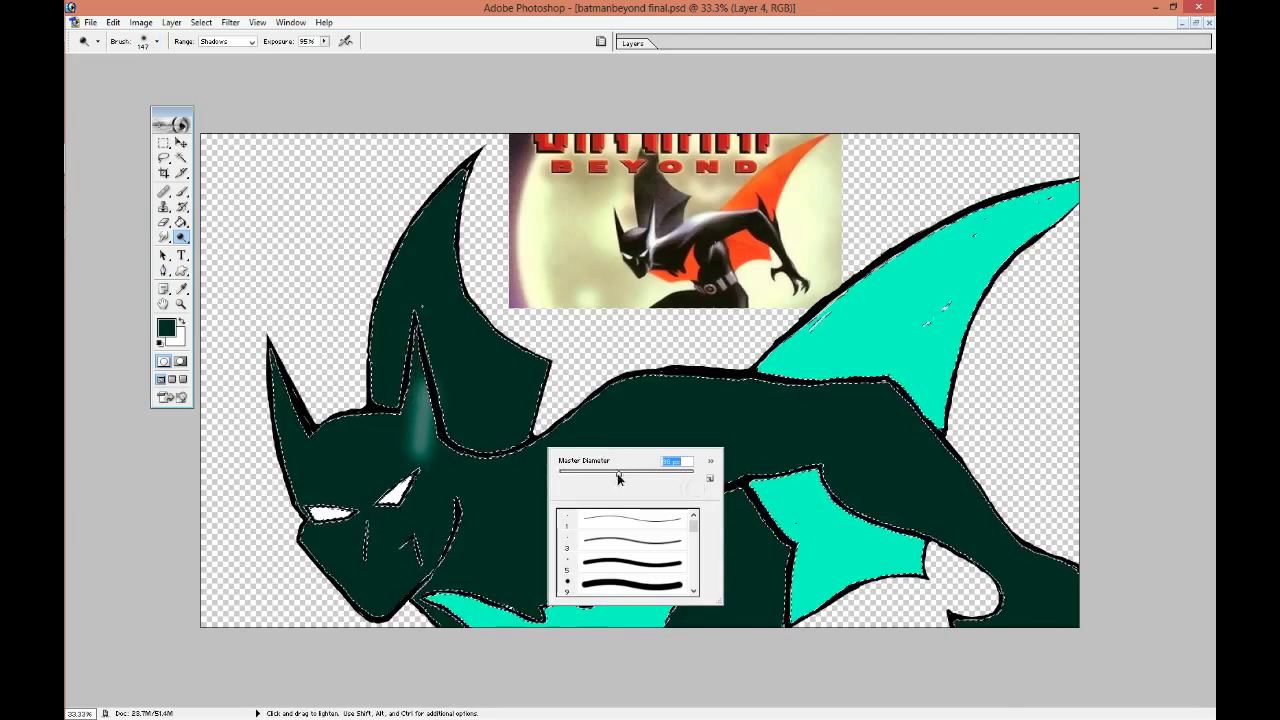
pyautogui.press('Return')
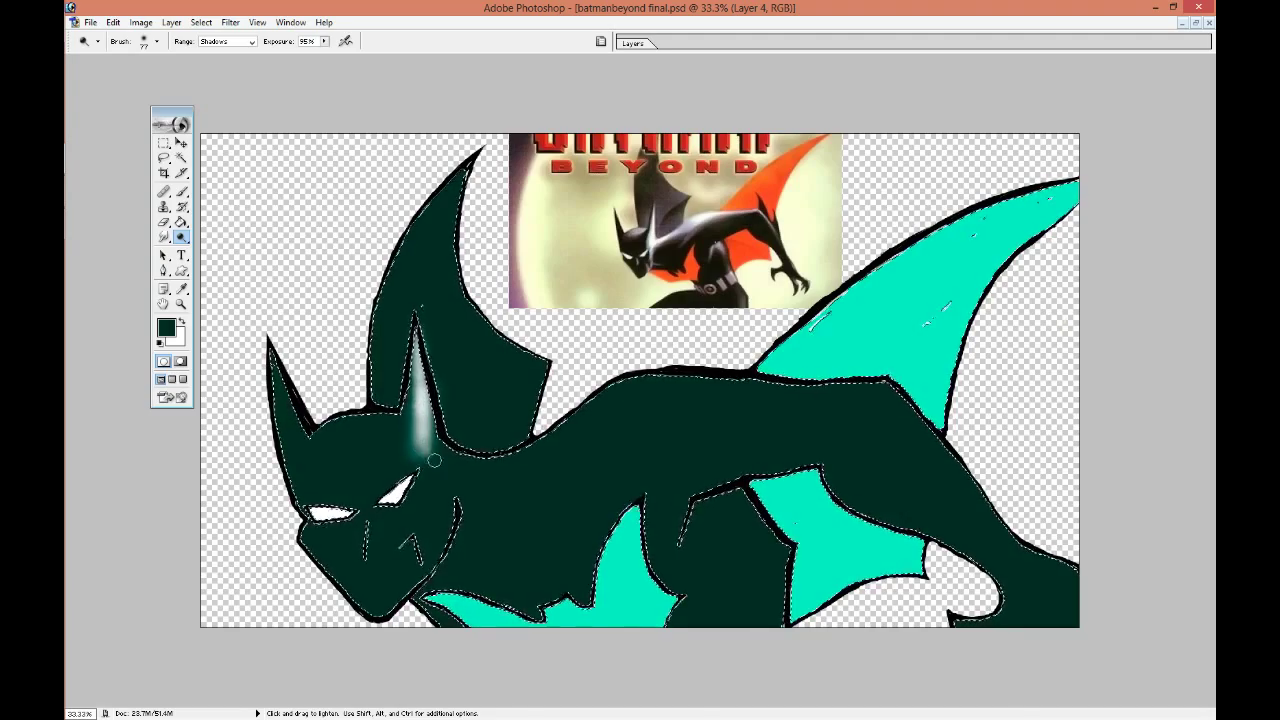
pyautogui.moveTo(436, 488); pyautogui.dragTo(433, 463)
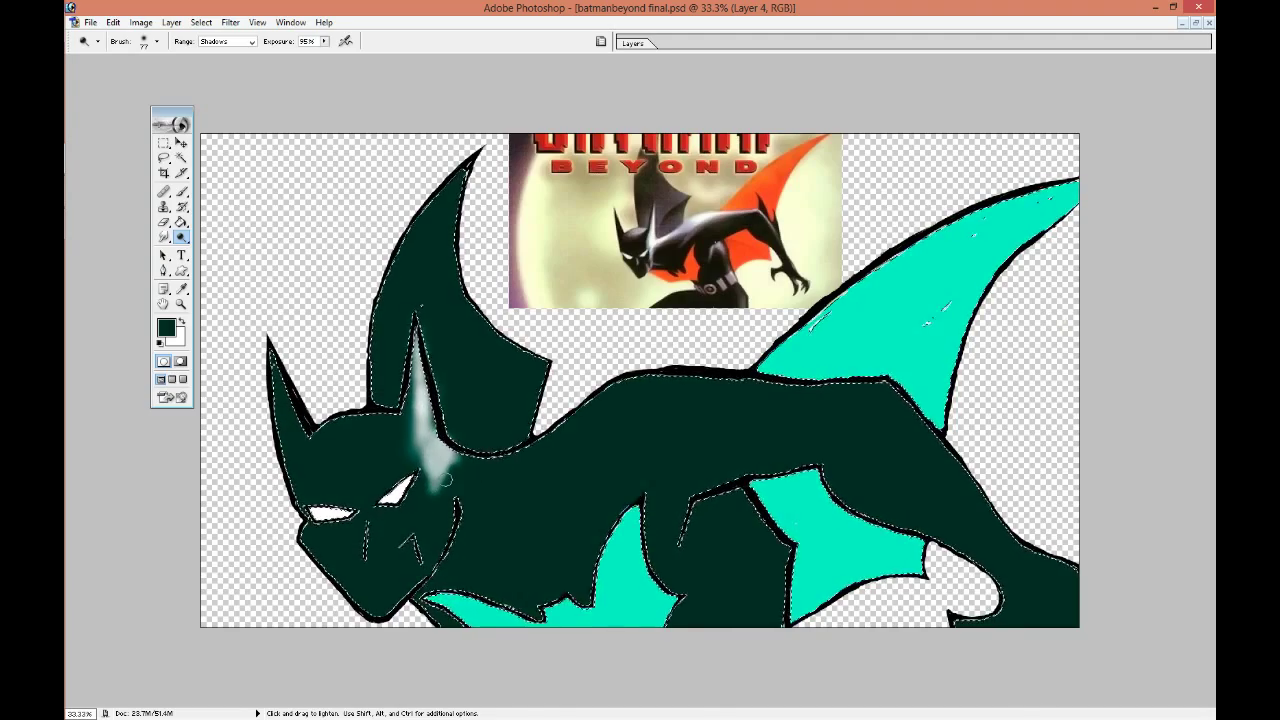
pyautogui.moveTo(540, 449); pyautogui.dragTo(628, 382)
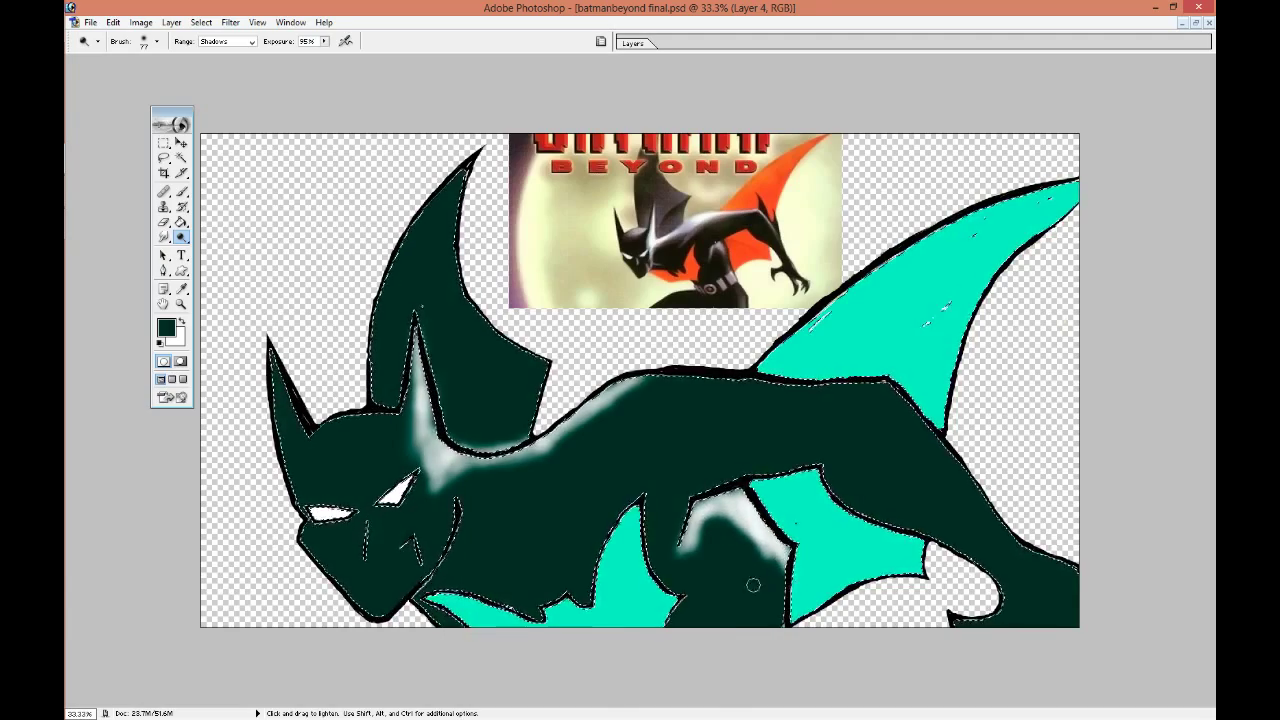
# Lighten the dark head area and the upper ear with highlights.
pyautogui.rightClick(848, 433)
pyautogui.press('Escape')
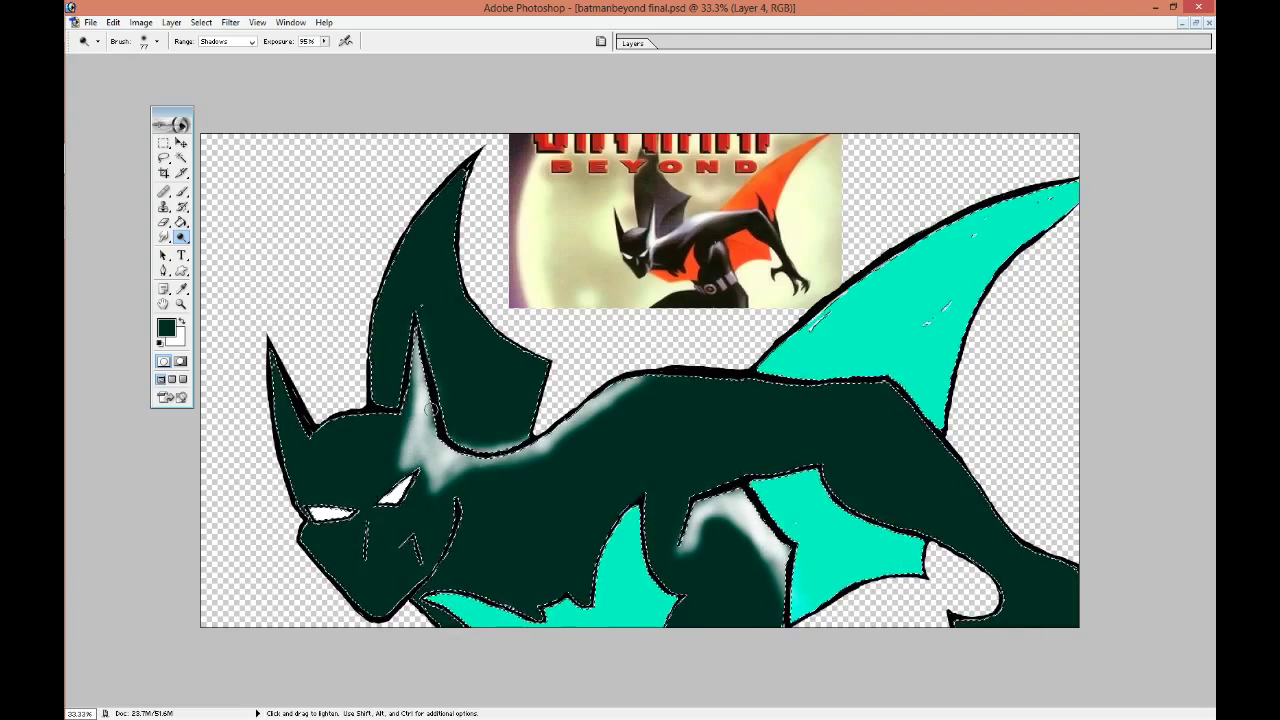
pyautogui.moveTo(379, 428); pyautogui.dragTo(348, 432)
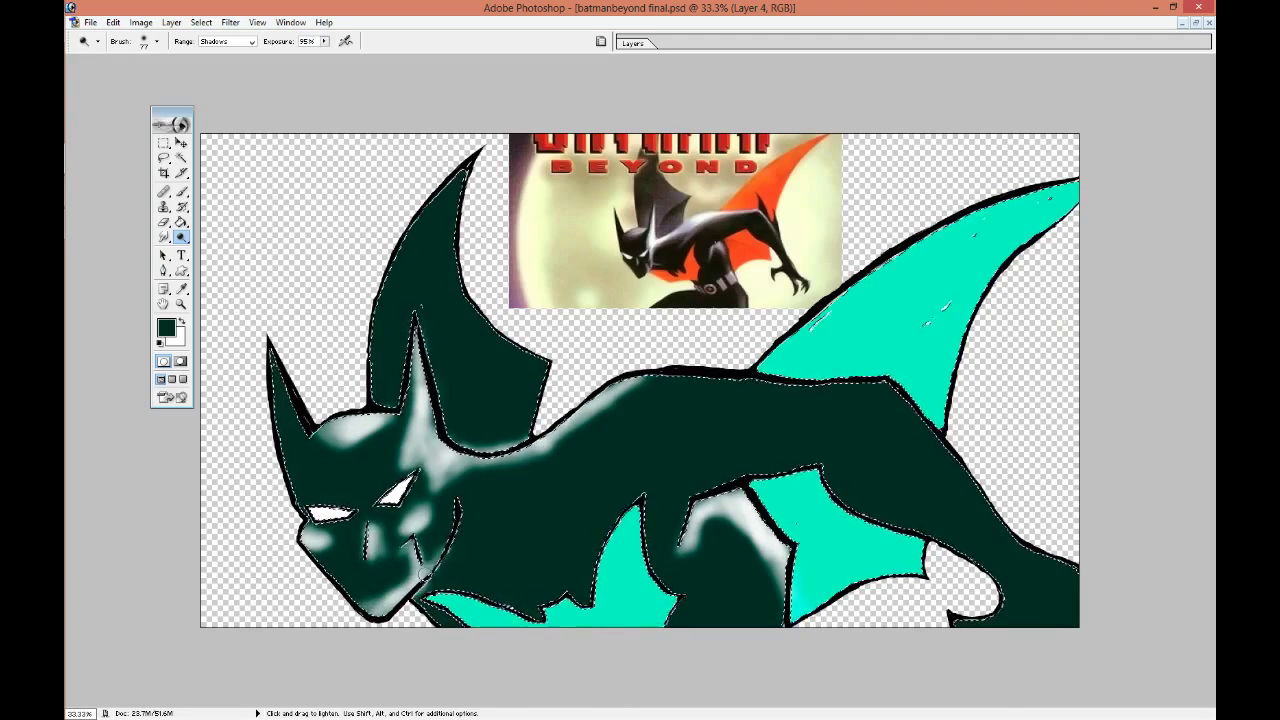
pyautogui.moveTo(505, 347)
pyautogui.mouseDown()
pyautogui.moveTo(460, 405)
pyautogui.moveTo(462, 382)
pyautogui.moveTo(505, 360)
pyautogui.moveTo(458, 330)
pyautogui.mouseUp()
pyautogui.moveTo(462, 400)
pyautogui.mouseDown()
pyautogui.moveTo(480, 325)
pyautogui.moveTo(455, 325)
pyautogui.moveTo(448, 247)
pyautogui.mouseUp()
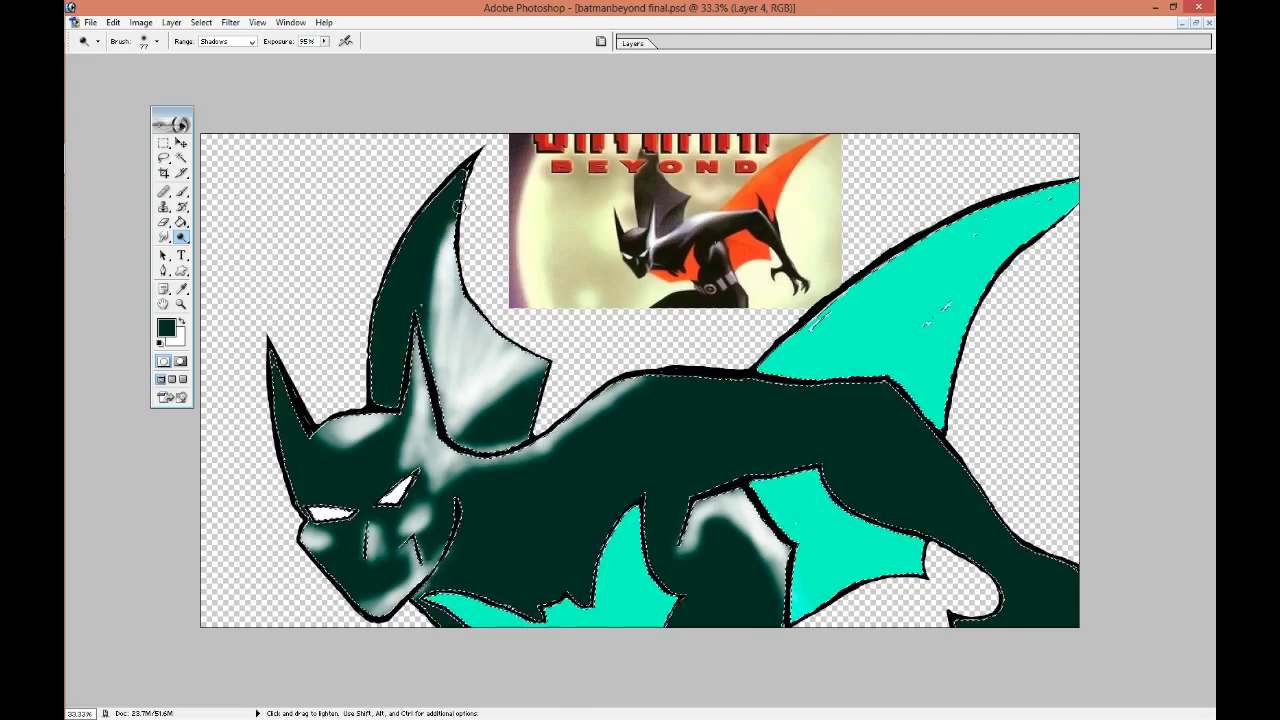
pyautogui.moveTo(399, 327); pyautogui.dragTo(440, 240)
pyautogui.moveTo(470, 400); pyautogui.dragTo(490, 340)
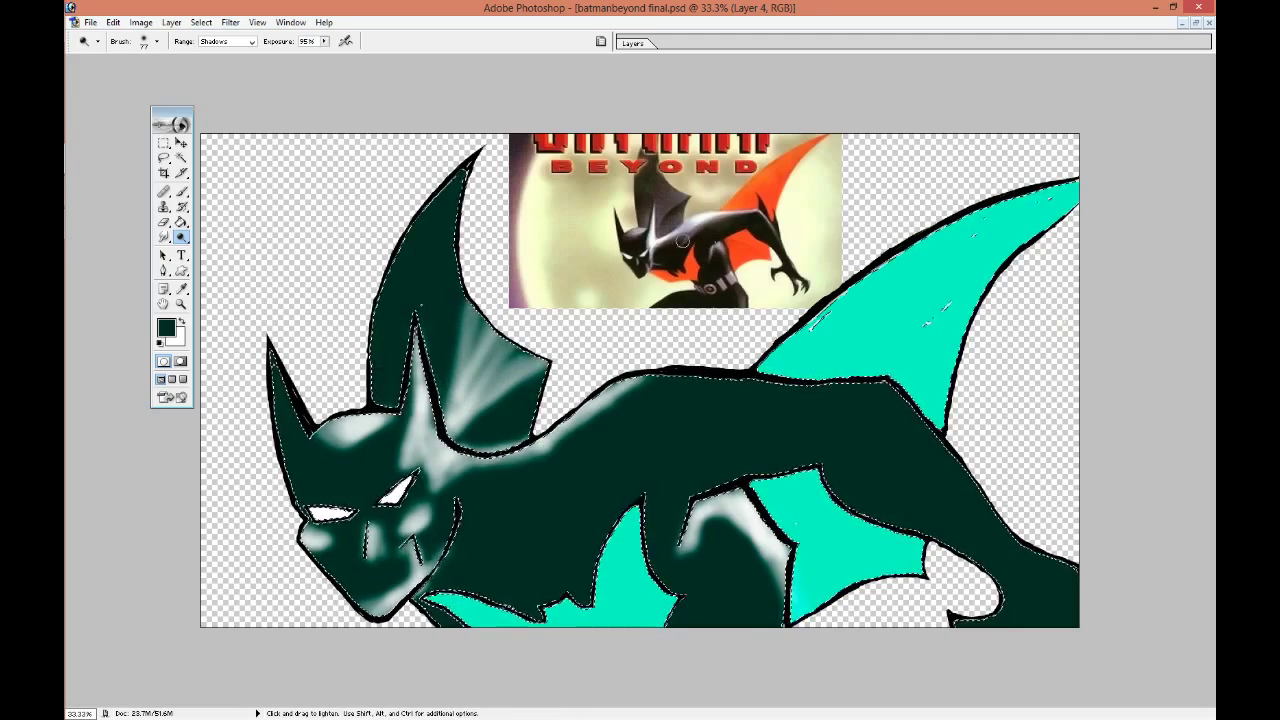
# Resize the brush and lighten the ear, forehead and shoulder further.
pyautogui.rightClick(716, 297)
pyautogui.press('Return')
pyautogui.moveTo(470, 420); pyautogui.dragTo(490, 330)
pyautogui.moveTo(470, 380)
pyautogui.mouseDown()
pyautogui.moveTo(435, 240)
pyautogui.moveTo(490, 330)
pyautogui.mouseUp()
pyautogui.moveTo(435, 240)
pyautogui.mouseDown()
pyautogui.moveTo(490, 425)
pyautogui.moveTo(437, 520)
pyautogui.mouseUp()
pyautogui.moveTo(330, 440); pyautogui.dragTo(400, 430)
pyautogui.moveTo(505, 495)
pyautogui.mouseDown()
pyautogui.moveTo(610, 410)
pyautogui.moveTo(513, 458)
pyautogui.mouseUp()
# Lighten the back, cyan wings, lower body and rear foot edge.
pyautogui.moveTo(598, 402)
pyautogui.mouseDown()
pyautogui.moveTo(727, 375)
pyautogui.moveTo(942, 422)
pyautogui.mouseUp()
pyautogui.moveTo(903, 373); pyautogui.dragTo(984, 312)
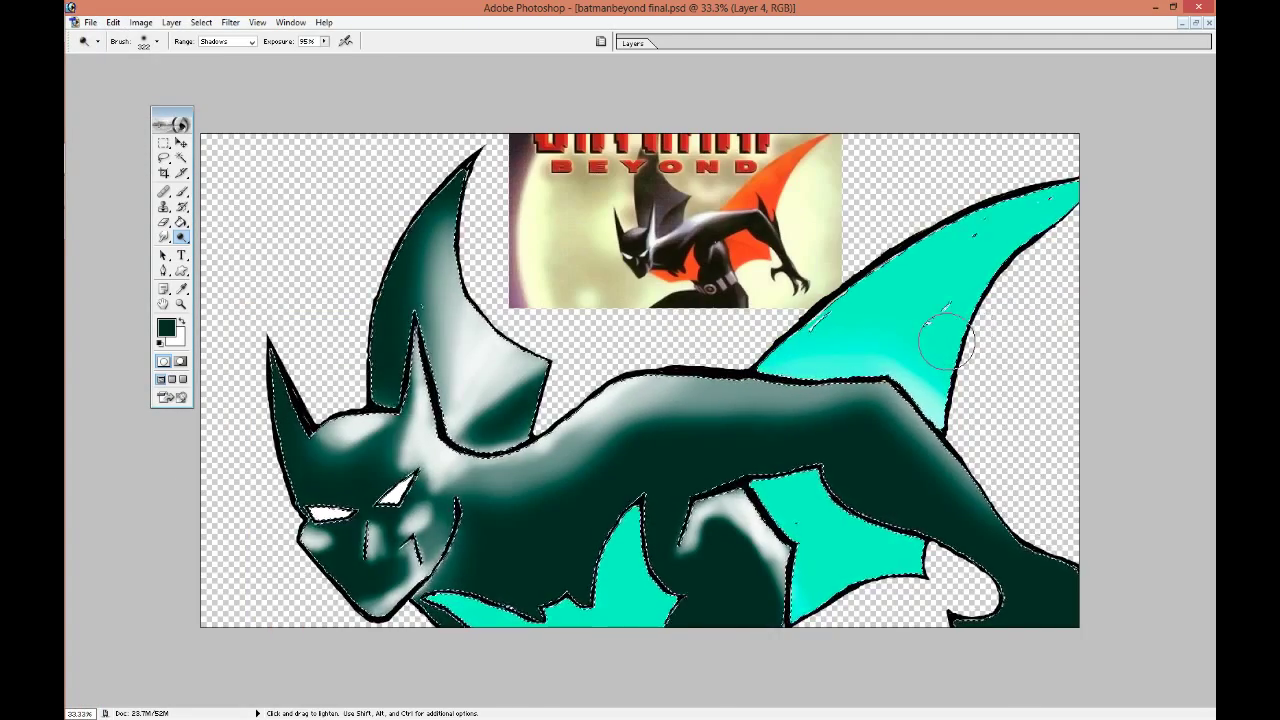
pyautogui.moveTo(772, 583)
pyautogui.mouseDown()
pyautogui.moveTo(741, 665)
pyautogui.moveTo(860, 585)
pyautogui.mouseUp()
pyautogui.moveTo(825, 345); pyautogui.dragTo(970, 317)
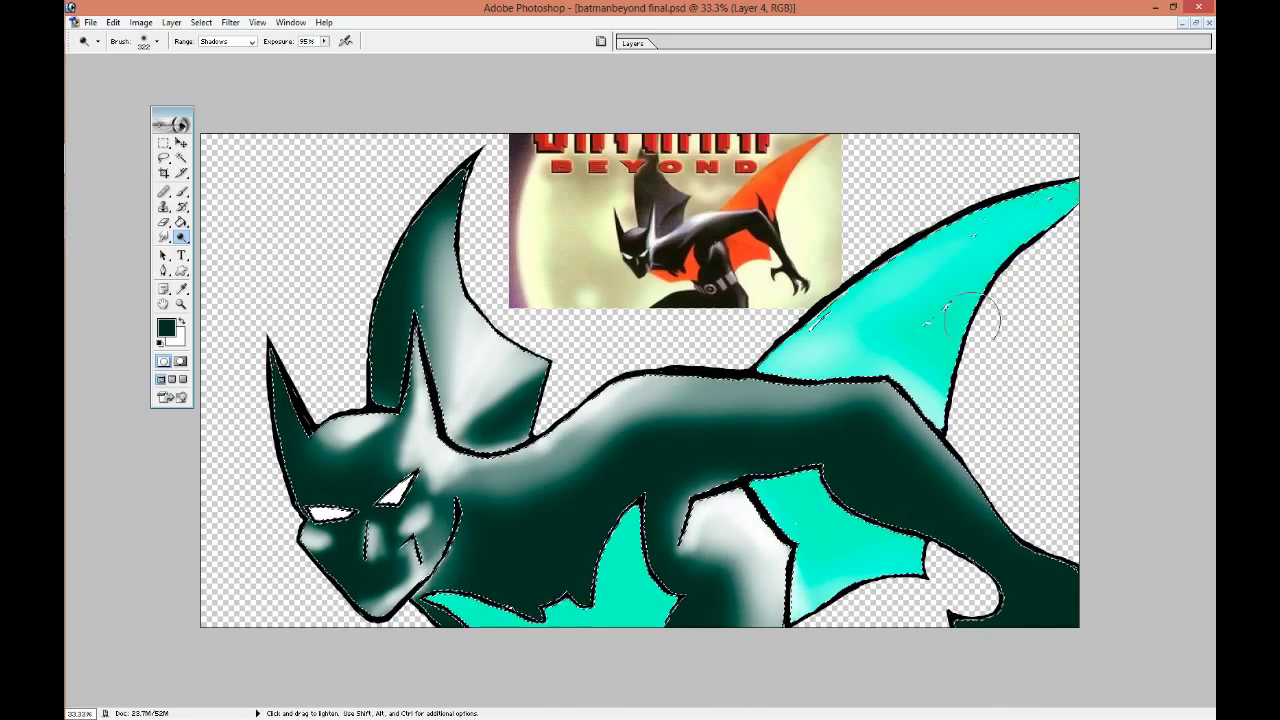
pyautogui.moveTo(826, 315); pyautogui.dragTo(1029, 216)
pyautogui.moveTo(877, 575)
pyautogui.mouseDown()
pyautogui.moveTo(871, 629)
pyautogui.moveTo(964, 618)
pyautogui.mouseUp()
pyautogui.moveTo(1100, 549); pyautogui.dragTo(1045, 605)
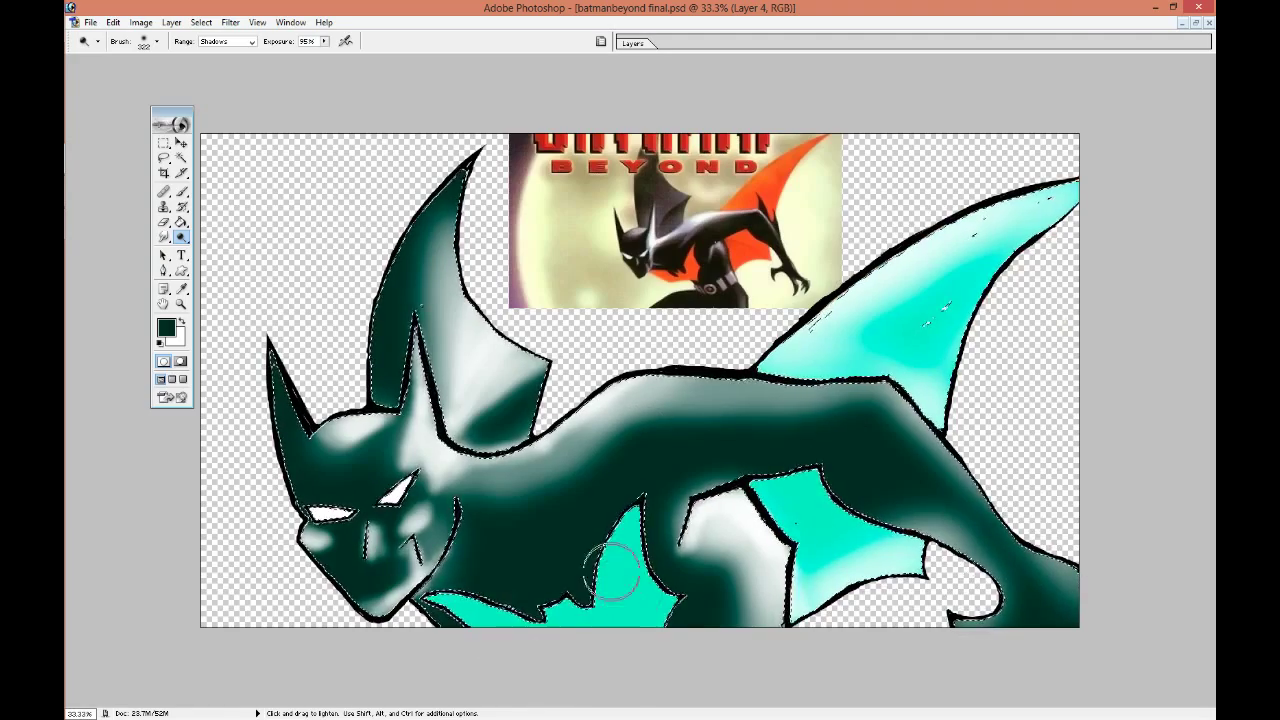
# Switch to darkening at full strength and darken the upper cyan wing.
pyautogui.rightClick(594, 370)
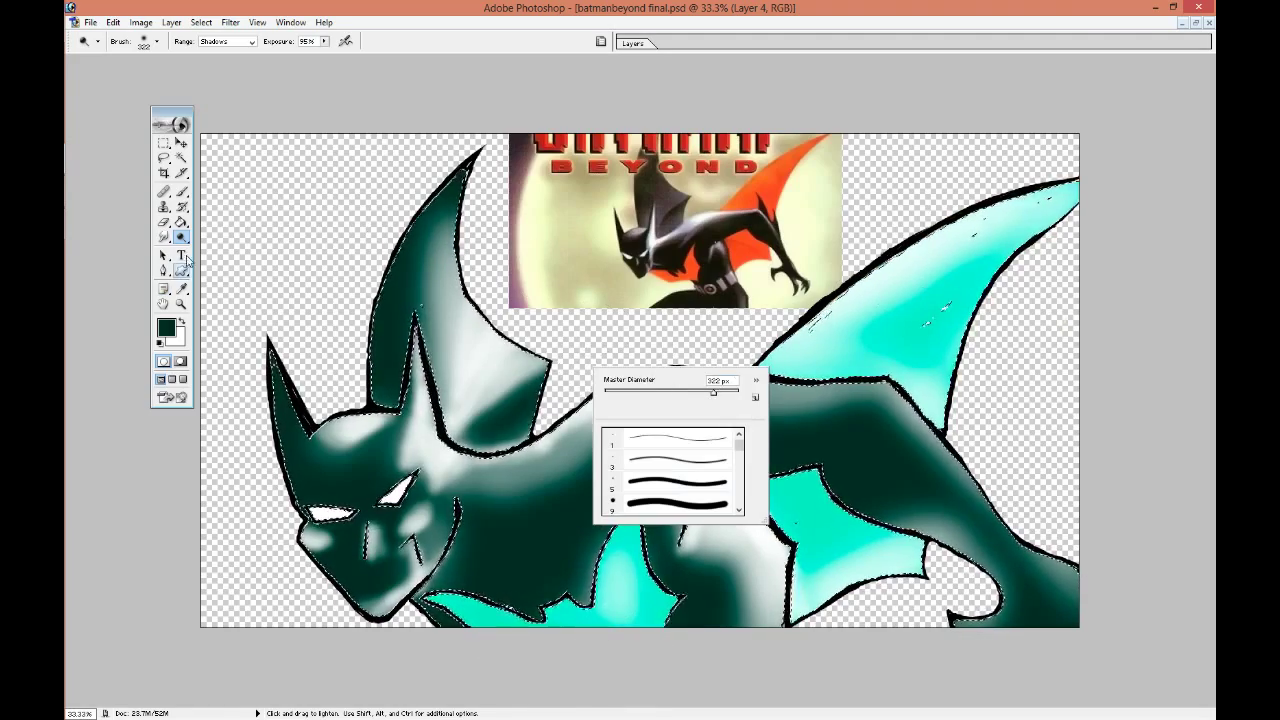
pyautogui.rightClick(181, 237)
pyautogui.click(212, 249)
pyautogui.moveTo(840, 340); pyautogui.dragTo(948, 355)
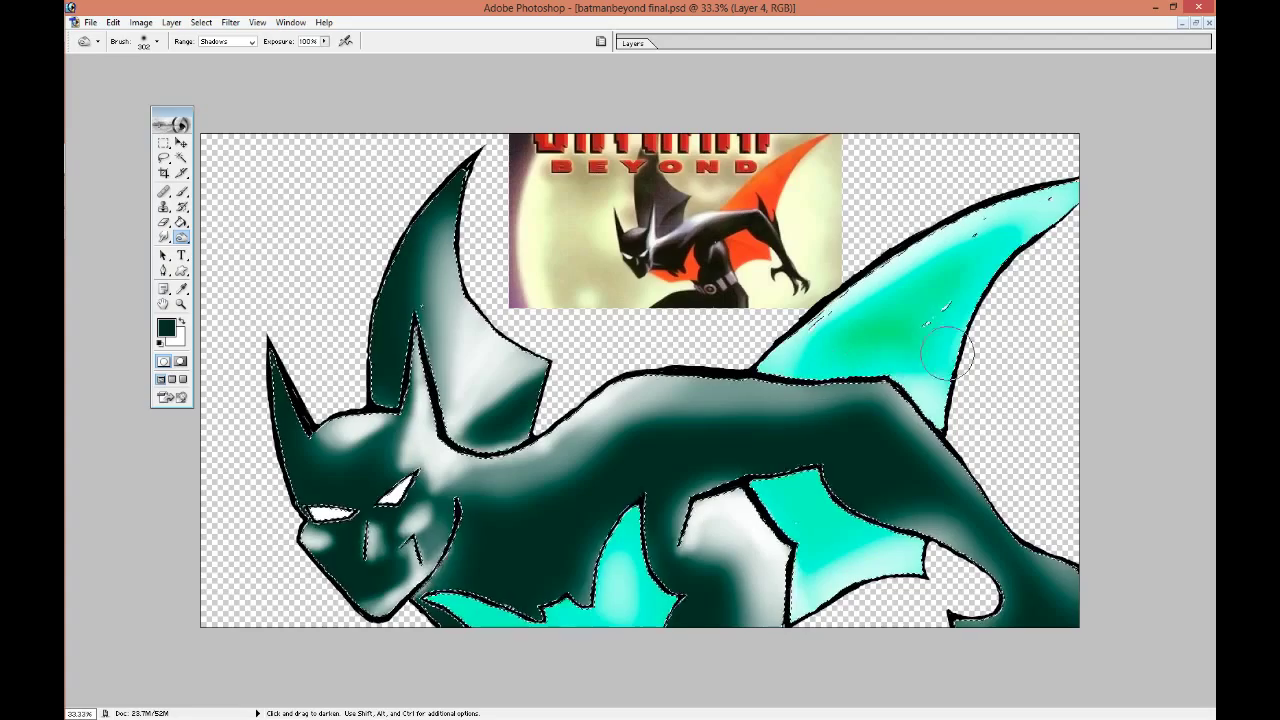
# Burn the cyan wings and lower body patches down to a deeper green.
pyautogui.moveTo(812, 528); pyautogui.dragTo(830, 598)
pyautogui.moveTo(624, 592); pyautogui.dragTo(480, 610)
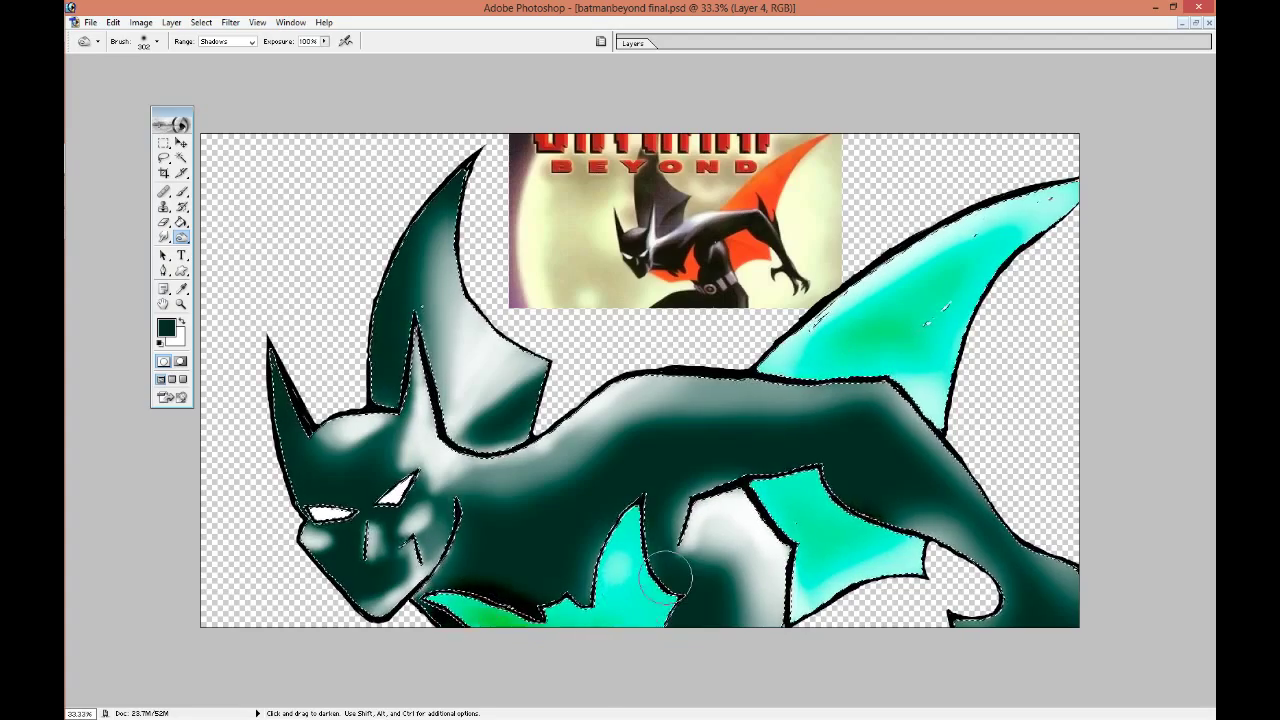
pyautogui.moveTo(830, 565)
pyautogui.mouseDown()
pyautogui.moveTo(795, 505)
pyautogui.moveTo(930, 300)
pyautogui.mouseUp()
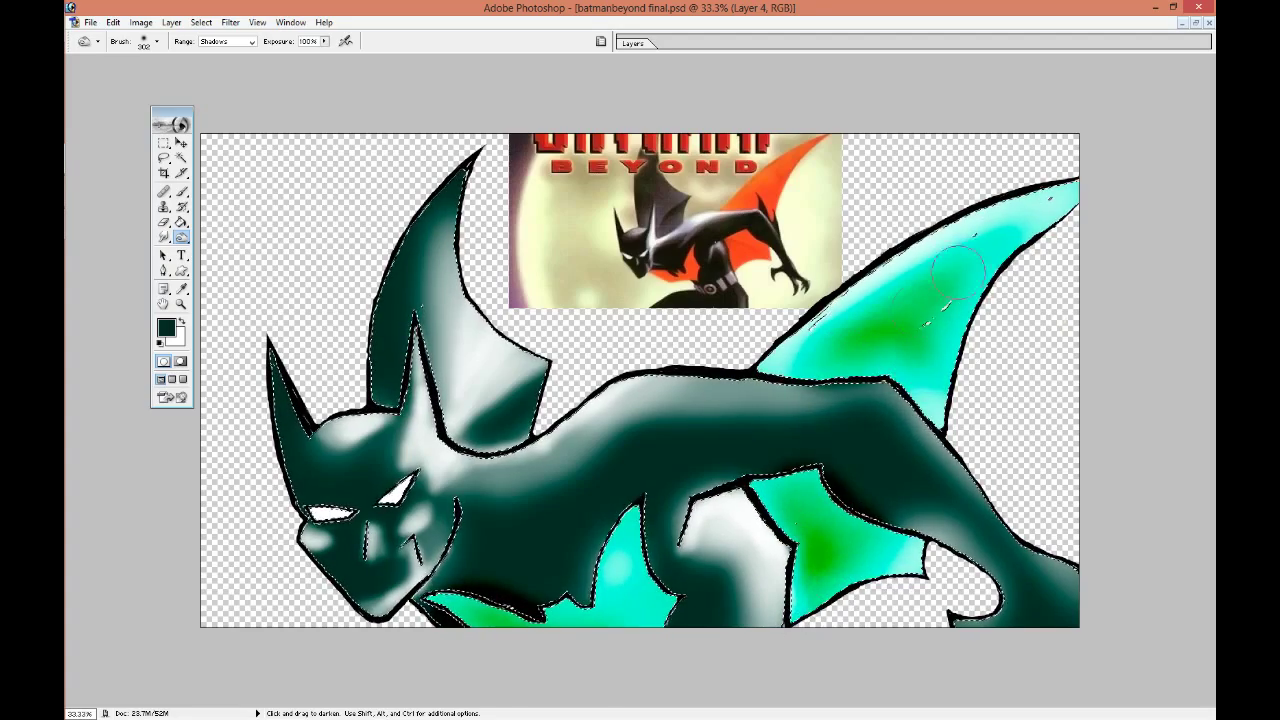
pyautogui.moveTo(850, 330); pyautogui.dragTo(955, 262)
pyautogui.moveTo(606, 572)
pyautogui.mouseDown()
pyautogui.moveTo(606, 634)
pyautogui.moveTo(652, 688)
pyautogui.mouseUp()
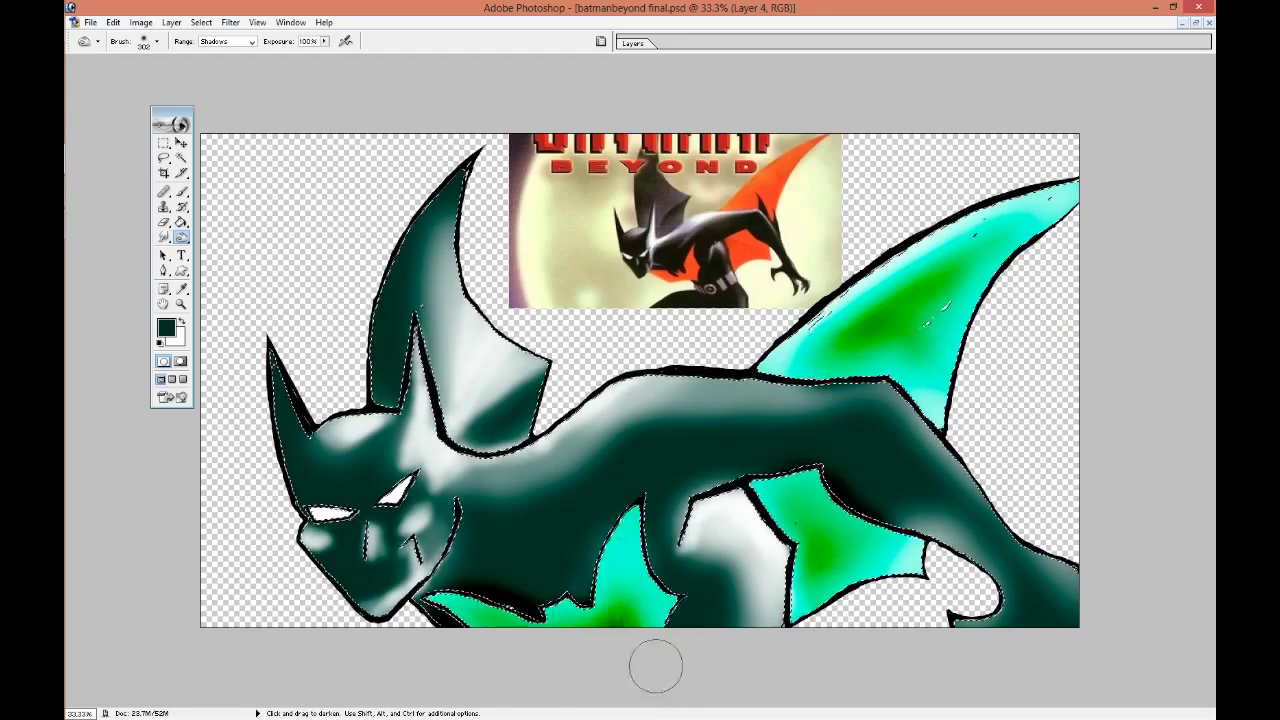
pyautogui.moveTo(628, 520); pyautogui.dragTo(624, 612)
# Apply an artistic filter to the selected figure for a glossy plastic sheen.
pyautogui.click(230, 22)
pyautogui.click(230, 22)
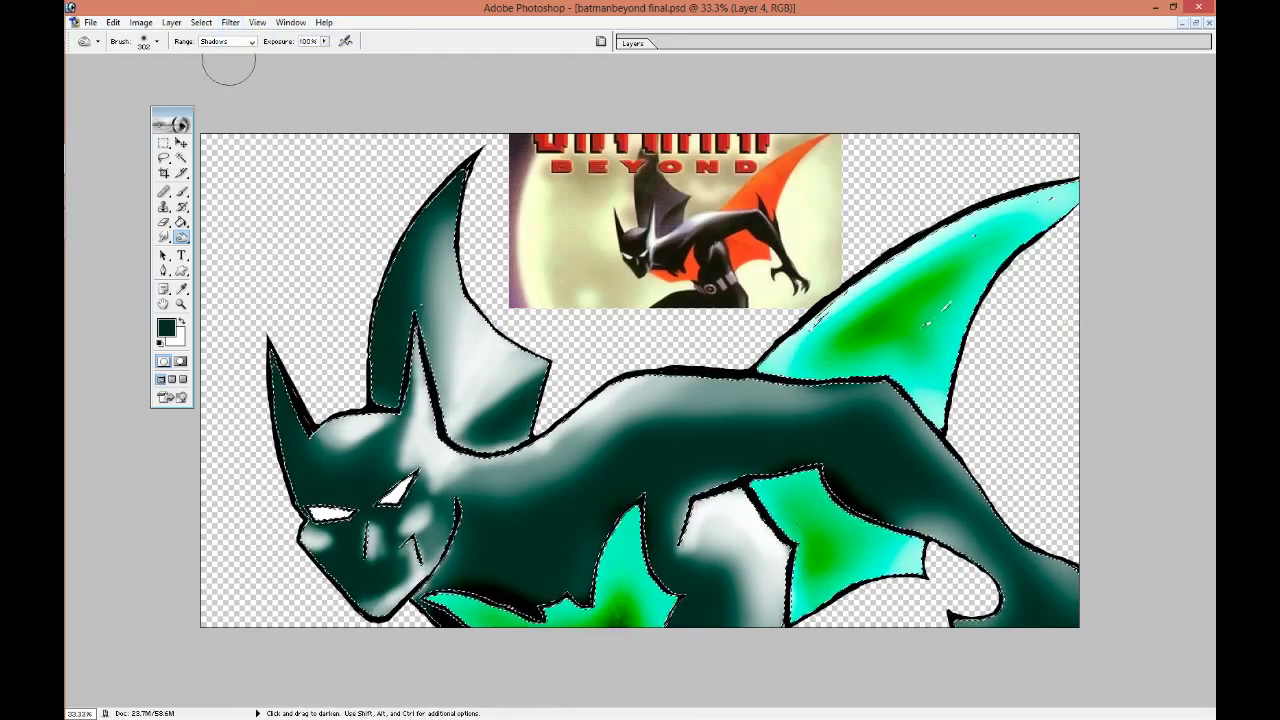
pyautogui.click(230, 22)
pyautogui.click(460, 270)
pyautogui.click(706, 180)
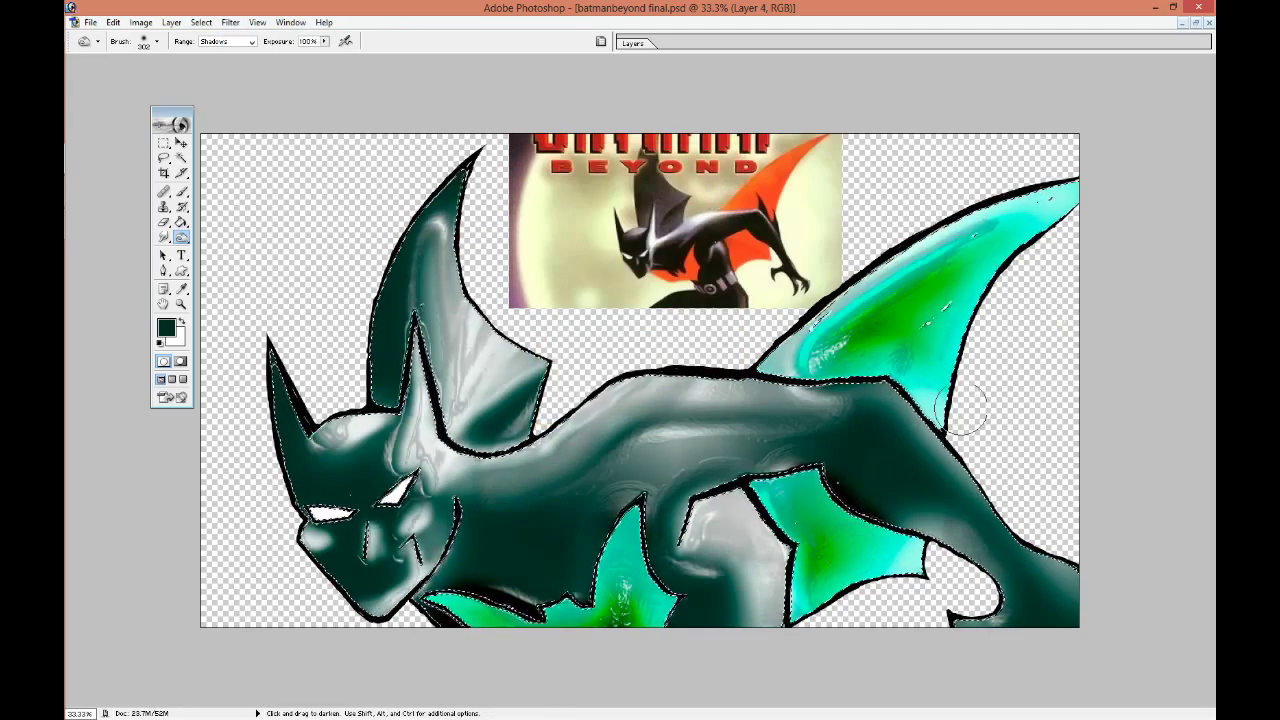
# Deselect the figure, activate Layer 3, and set up a soft round brush in white.
pyautogui.press('l')
pyautogui.rightClick(262, 216)
pyautogui.click(285, 222)
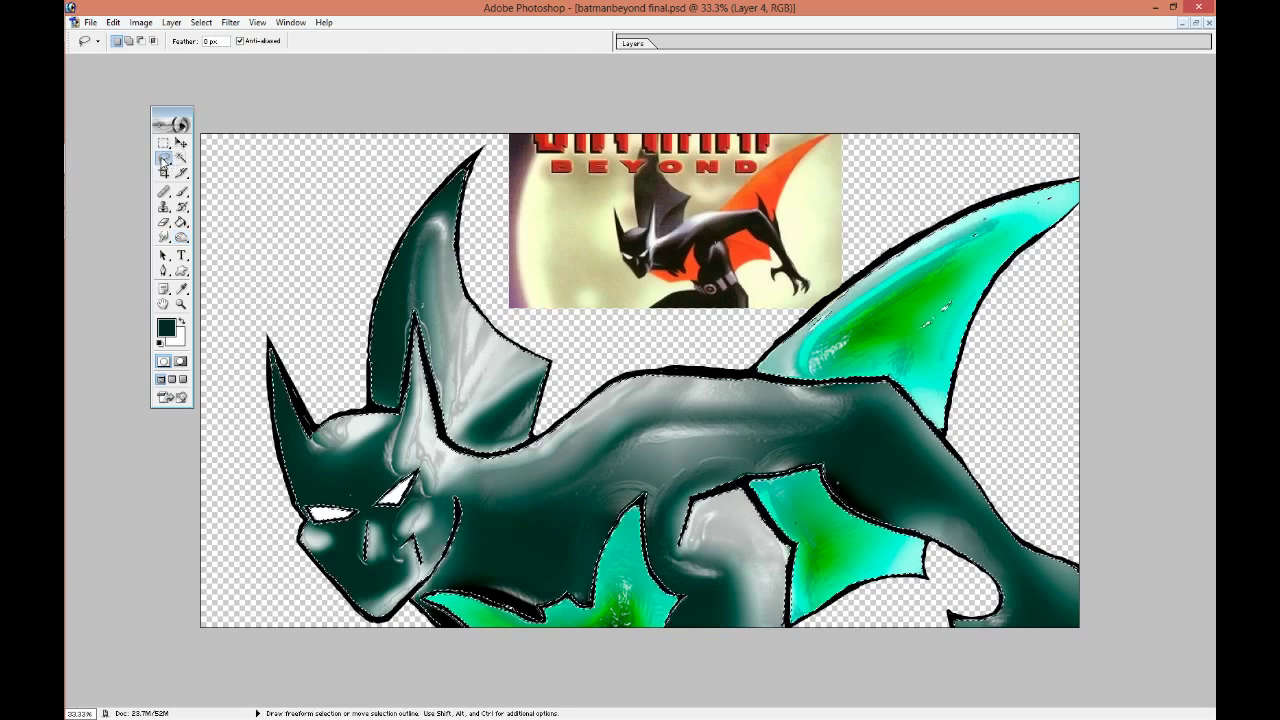
pyautogui.click(632, 43)
pyautogui.click(700, 103)
pyautogui.click(181, 190)
pyautogui.click(157, 41)
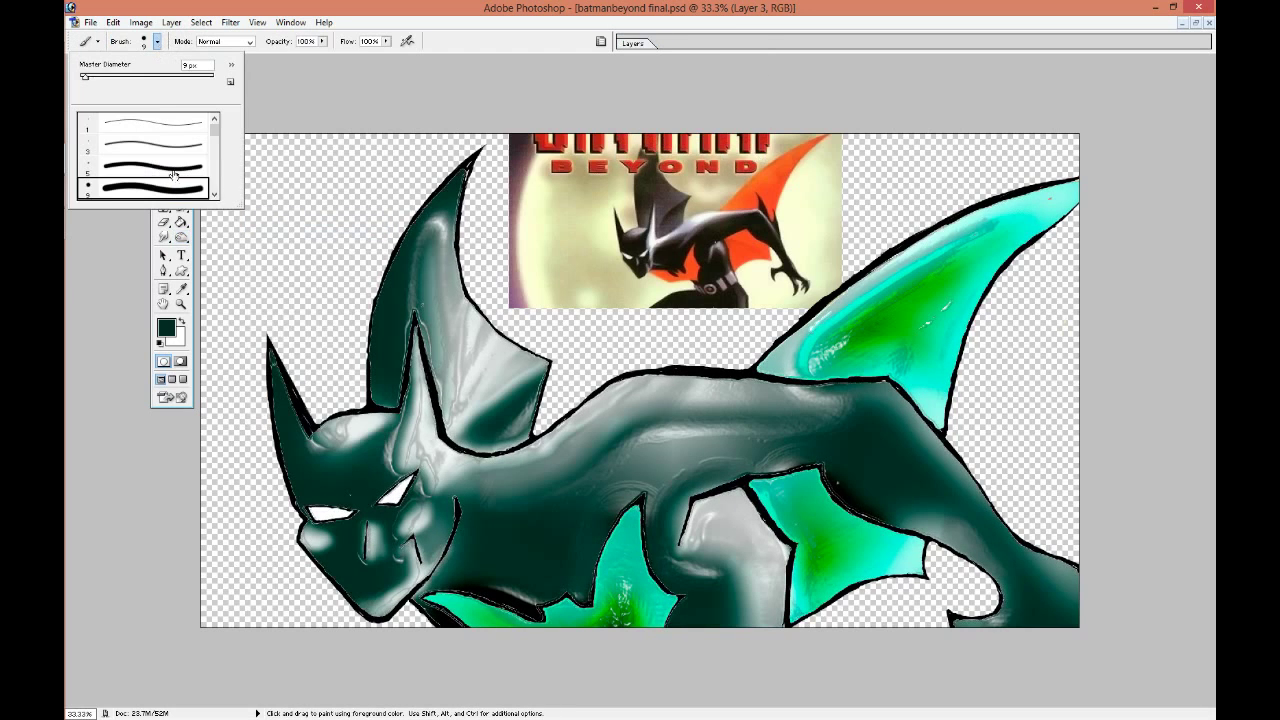
pyautogui.click(166, 327)
pyautogui.click(411, 297)
pyautogui.click(703, 286)
# Enlarge the brush to 155 px and paint white over the eyes, undoing stray strokes.
pyautogui.click(157, 41)
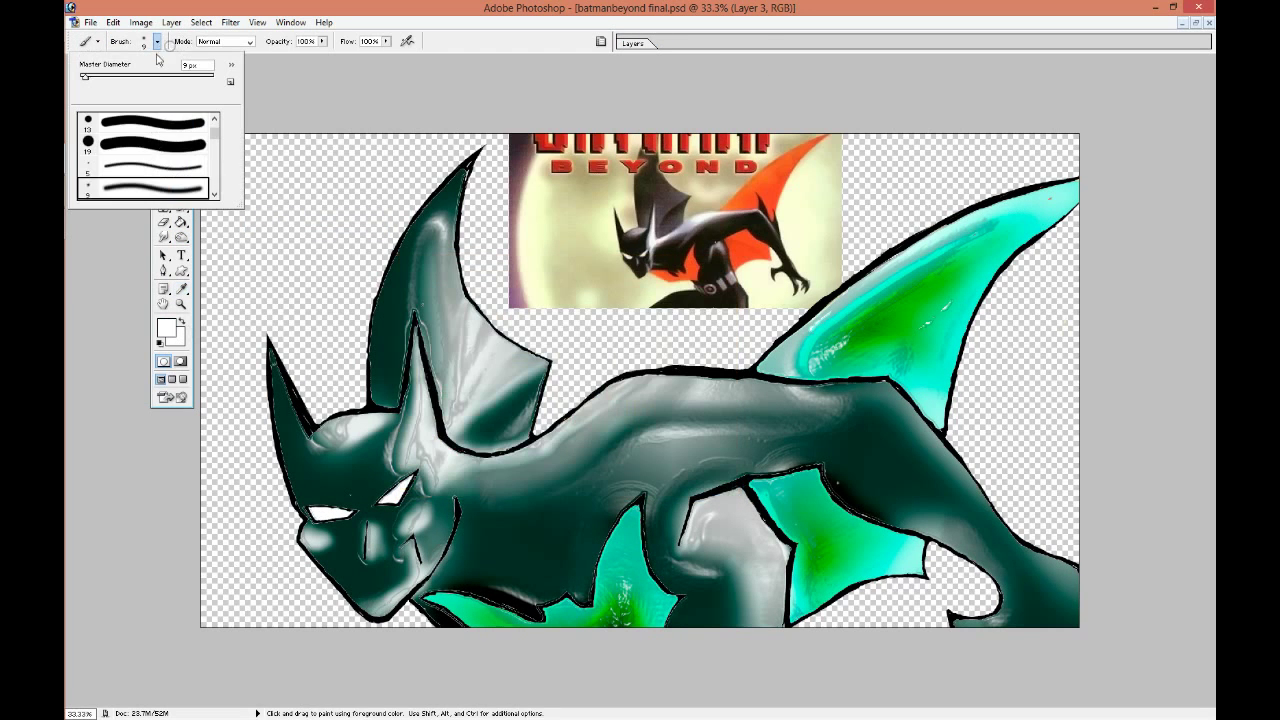
pyautogui.moveTo(147, 81); pyautogui.dragTo(155, 81)
pyautogui.click(330, 513)
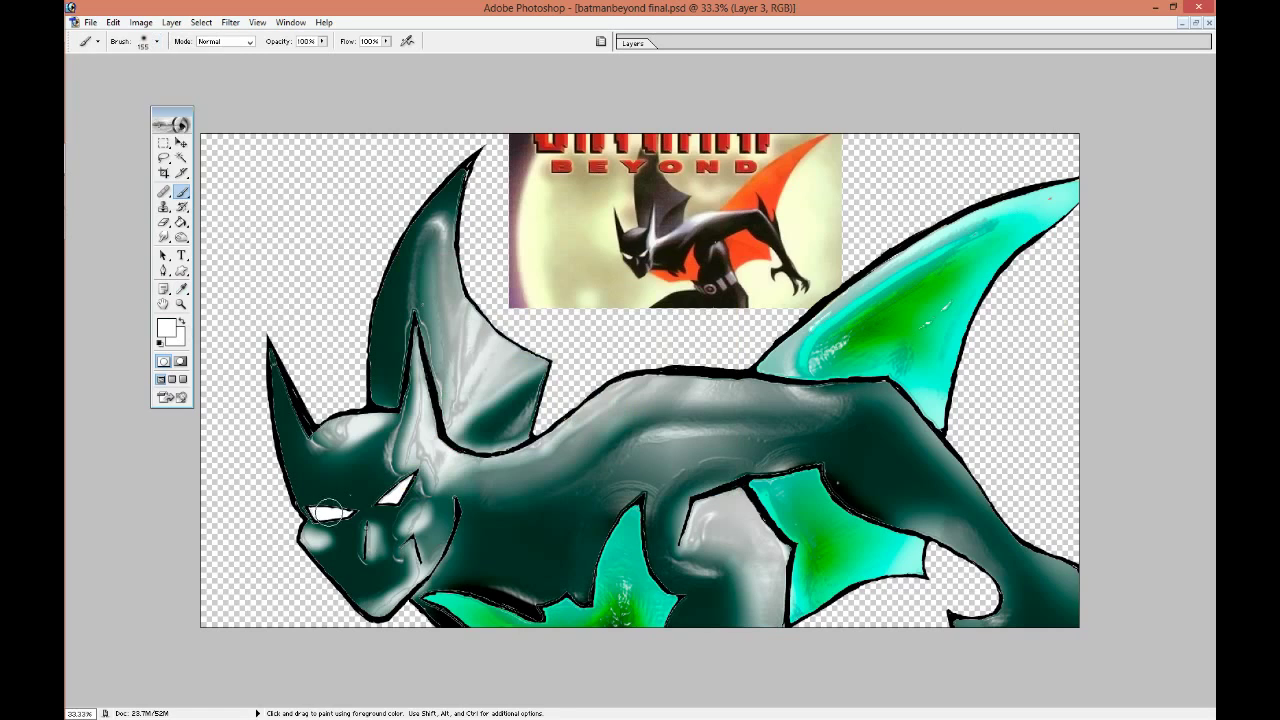
pyautogui.moveTo(325, 505)
pyautogui.mouseDown()
pyautogui.moveTo(372, 537)
pyautogui.moveTo(388, 530)
pyautogui.mouseUp()
pyautogui.hotkey('ctrl', 'z')
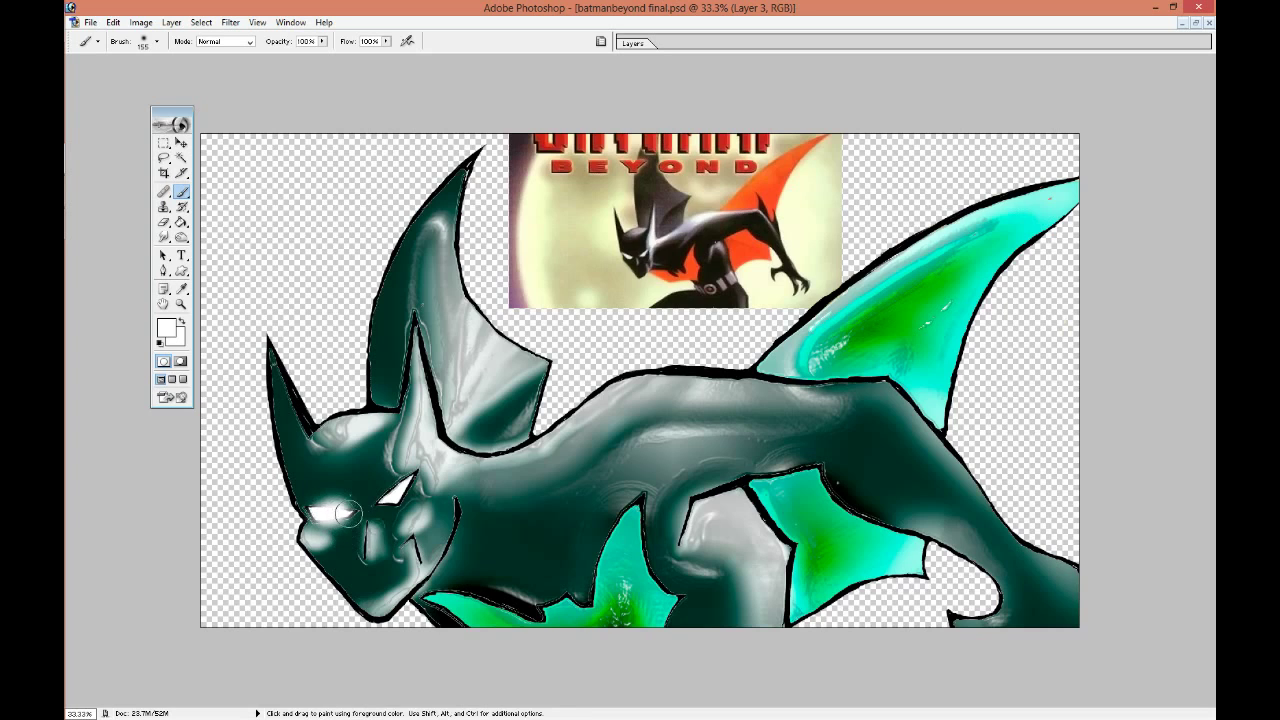
pyautogui.hotkey('ctrl', 'z')
# Shrink the brush, check the face up close, and reapply the glossy filter to the outline.
pyautogui.click(156, 41)
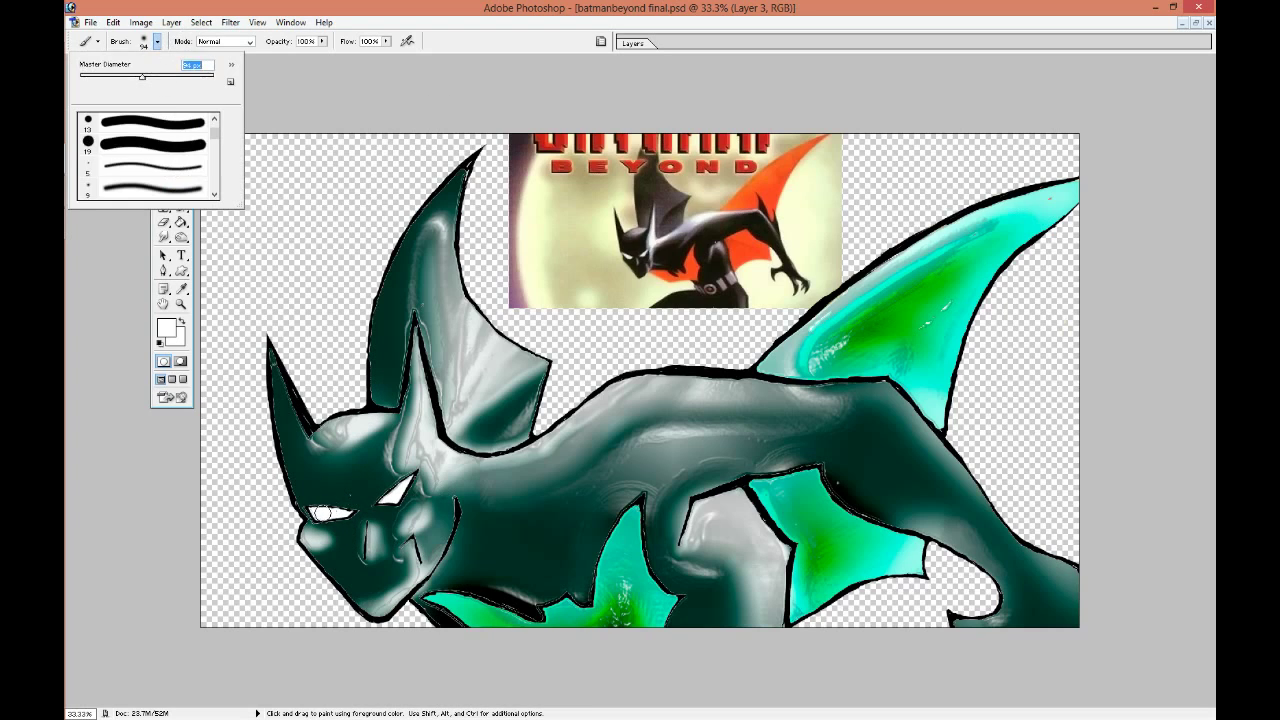
pyautogui.click(334, 512)
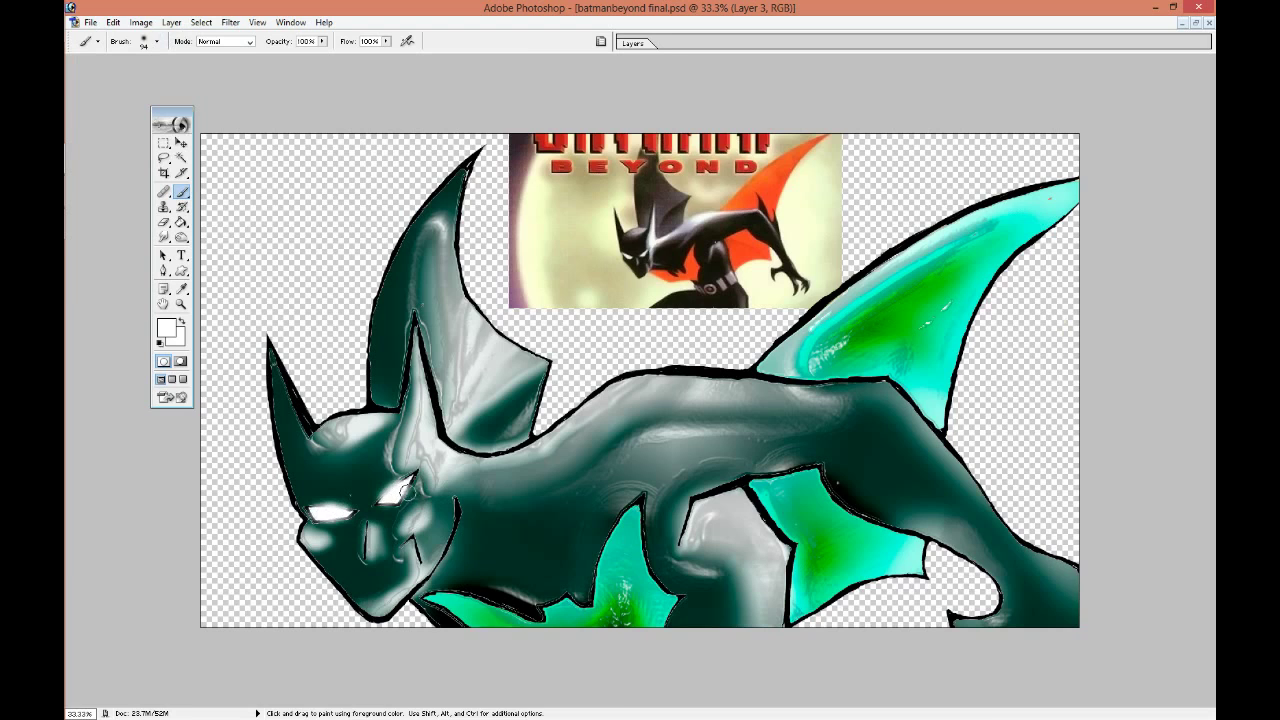
pyautogui.hotkey('ctrl', '+')
pyautogui.hotkey('ctrl', '-')
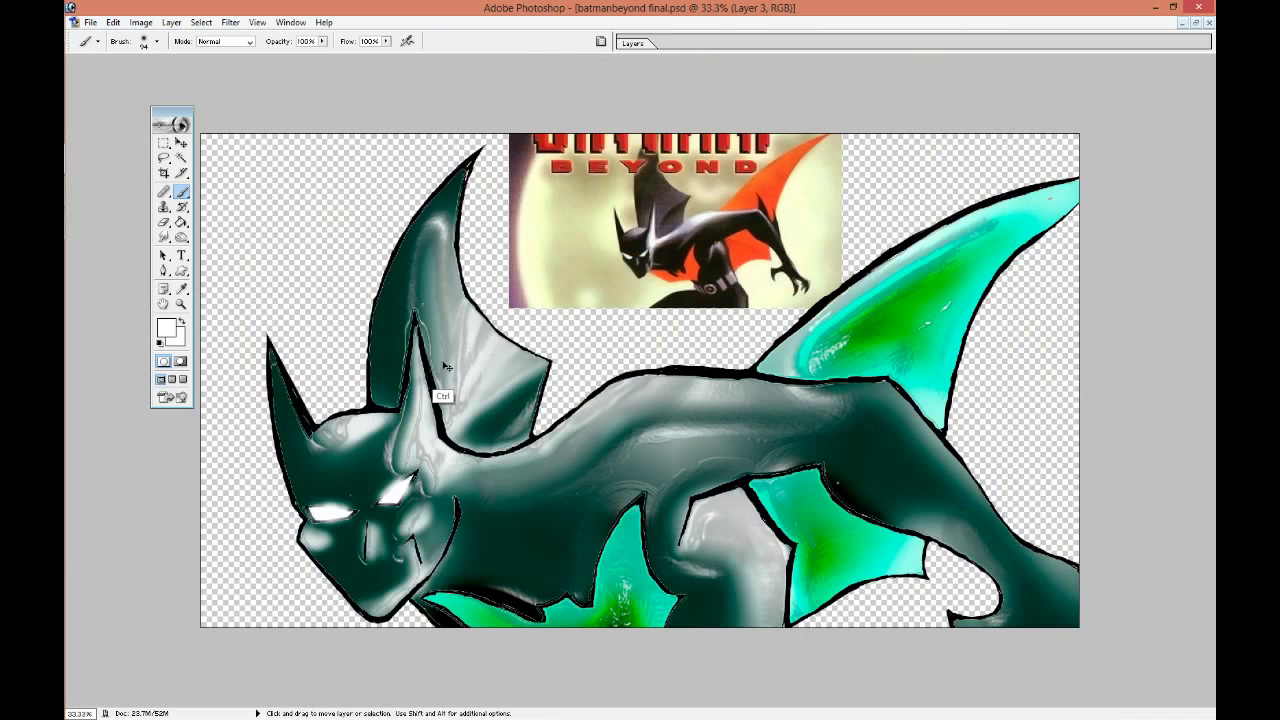
pyautogui.hotkey('ctrl', 'z')
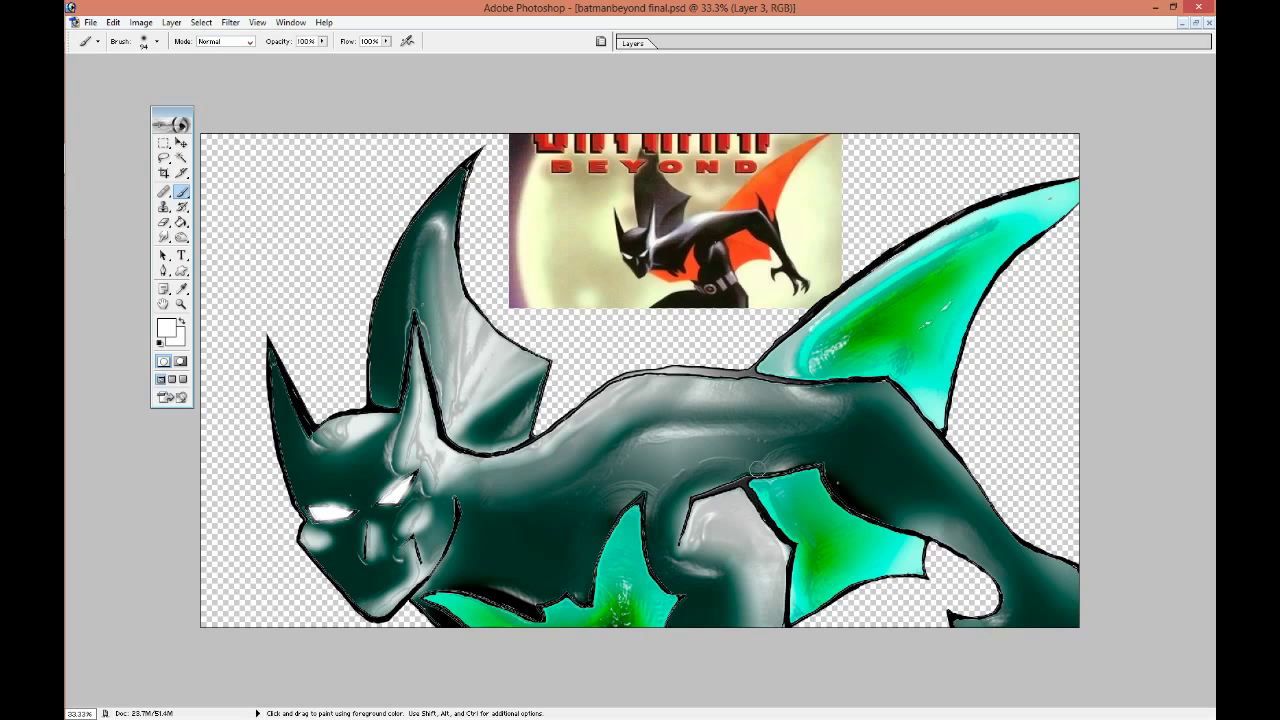
pyautogui.hotkey('ctrl', '-')
pyautogui.hotkey('ctrl', '-')
pyautogui.hotkey('ctrl', '+')
# Select the new Layer 5 and hide the reference, figure and outline layers.
pyautogui.click(633, 43)
pyautogui.click(727, 158)
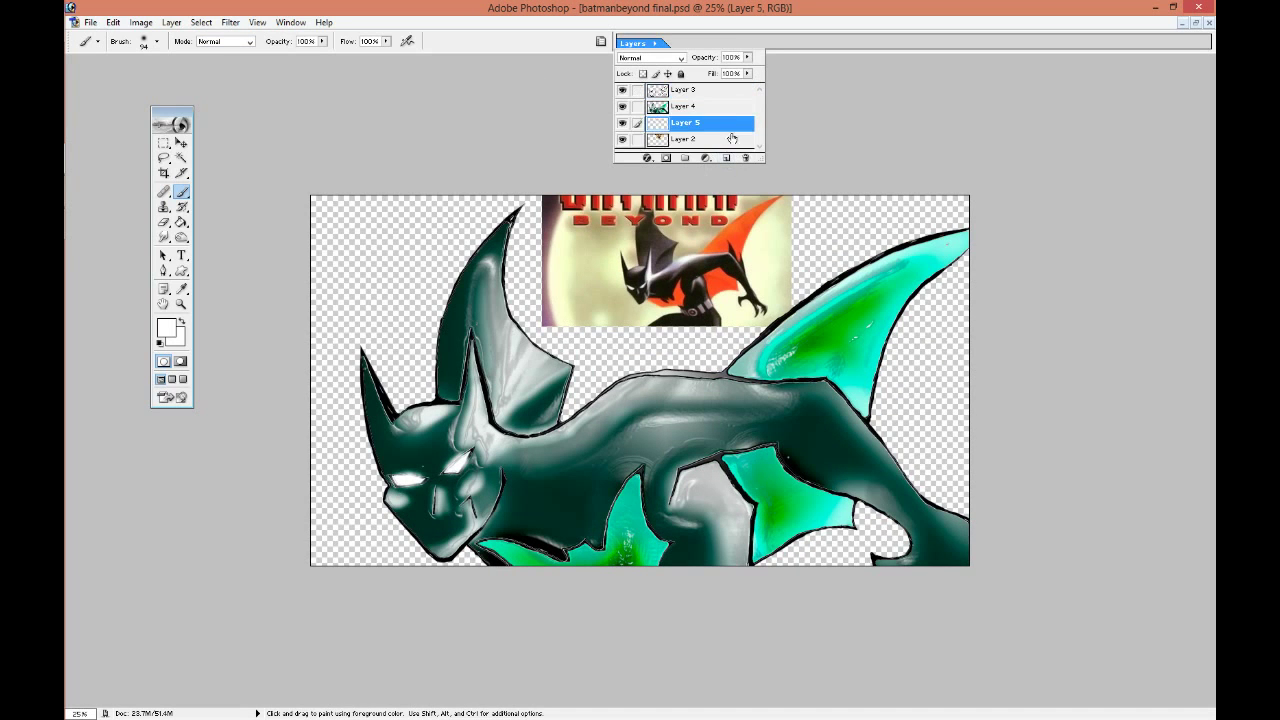
pyautogui.click(622, 139)
pyautogui.click(622, 106)
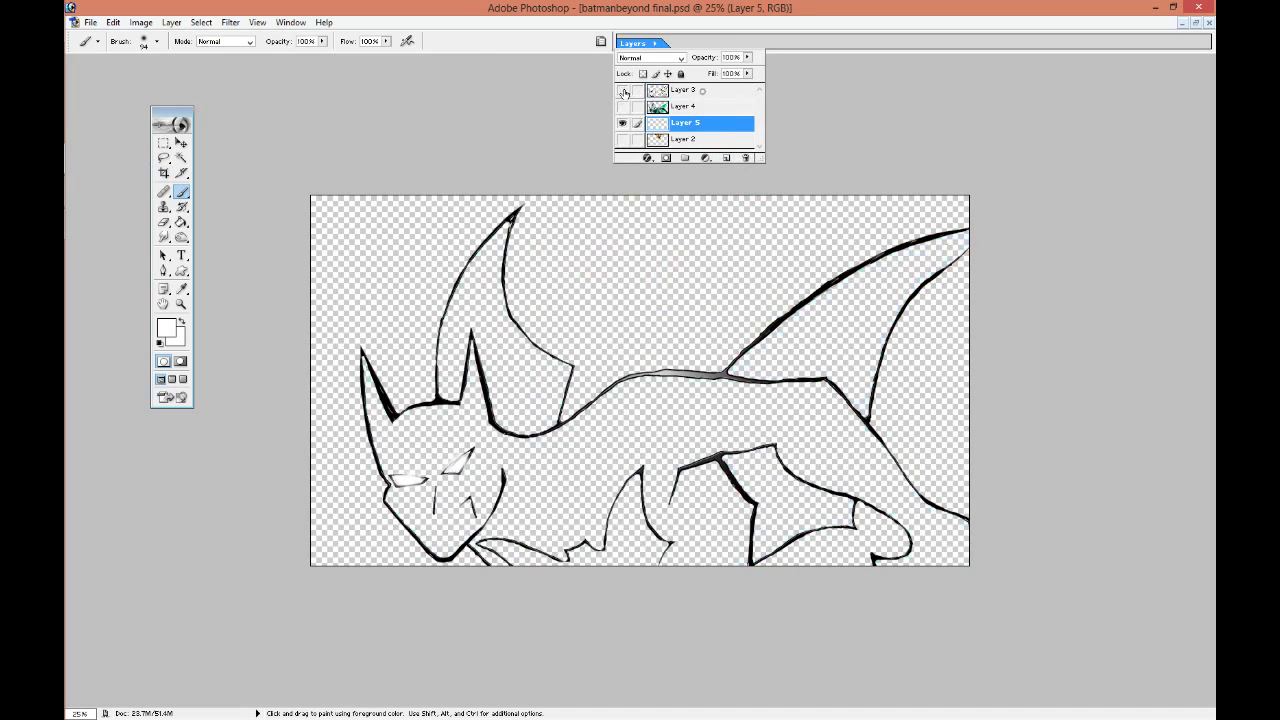
pyautogui.click(90, 22)
pyautogui.click(86, 186)
pyautogui.click(334, 66)
pyautogui.click(175, 122)
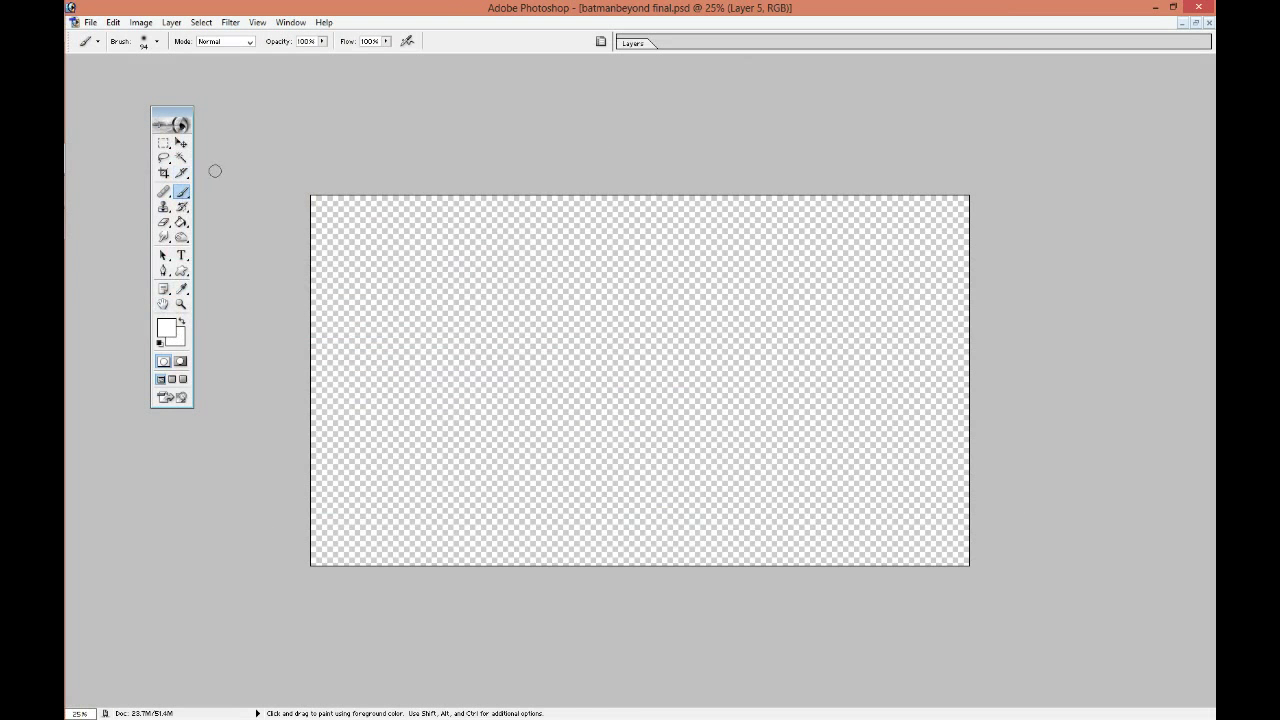
# Fill Layer 5 with black using the Paint Bucket.
pyautogui.click(181, 221)
pyautogui.press('d')
pyautogui.click(389, 307)
pyautogui.click(183, 192)
# Paint a soft cyan glow across the black canvas with a very large brush.
pyautogui.click(157, 41)
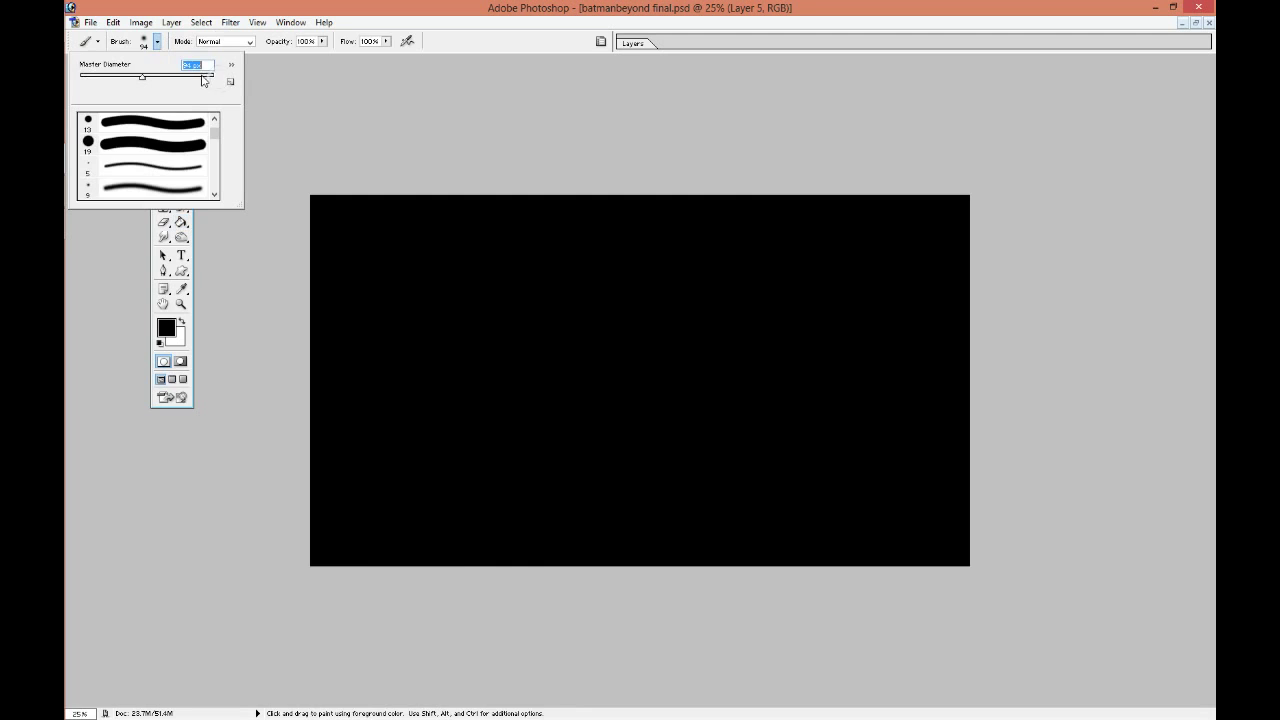
pyautogui.click(166, 328)
pyautogui.click(598, 383)
pyautogui.click(584, 293)
pyautogui.click(709, 286)
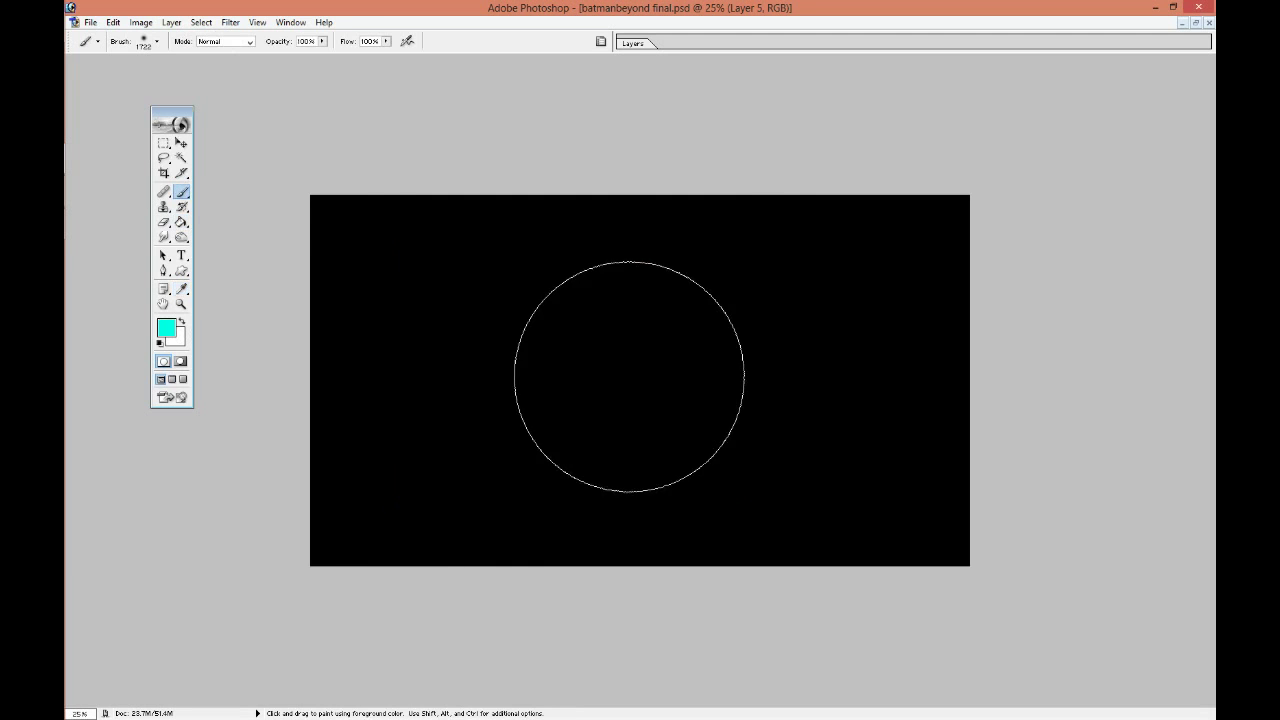
pyautogui.click(614, 343)
pyautogui.moveTo(600, 409)
pyautogui.mouseDown()
pyautogui.moveTo(605, 445)
pyautogui.moveTo(771, 257)
pyautogui.moveTo(546, 506)
pyautogui.moveTo(651, 523)
pyautogui.moveTo(555, 480)
pyautogui.moveTo(706, 257)
pyautogui.moveTo(560, 389)
pyautogui.moveTo(657, 351)
pyautogui.moveTo(623, 457)
pyautogui.mouseUp()
# Shift the glow to a greener cyan, then paint a bright white glow at the centre.
pyautogui.click(166, 328)
pyautogui.click(613, 394)
pyautogui.click(709, 286)
pyautogui.click(166, 328)
pyautogui.click(414, 300)
pyautogui.click(709, 286)
pyautogui.click(639, 355)
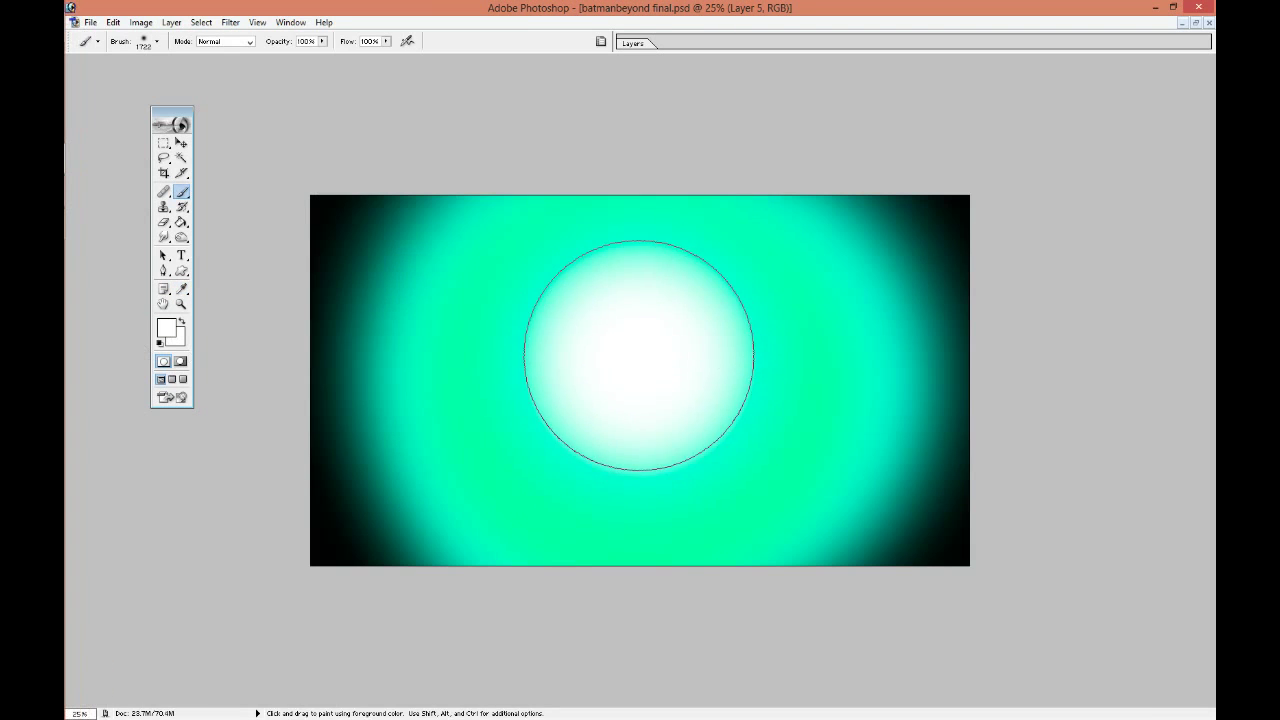
pyautogui.click(639, 355)
pyautogui.click(633, 43)
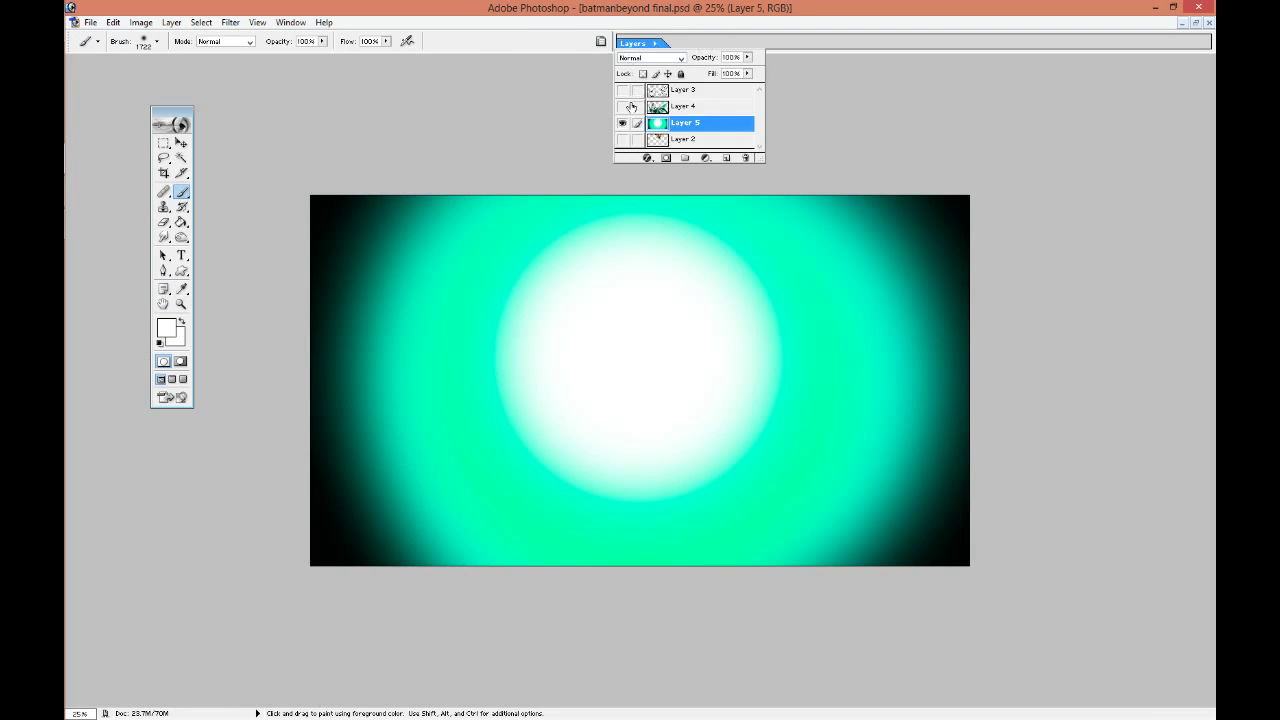
# Make line-art Layer 3 active and apply a Render > Lens Flare filter to it.
pyautogui.click(631, 106)
pyautogui.click(631, 106)
pyautogui.click(230, 22)
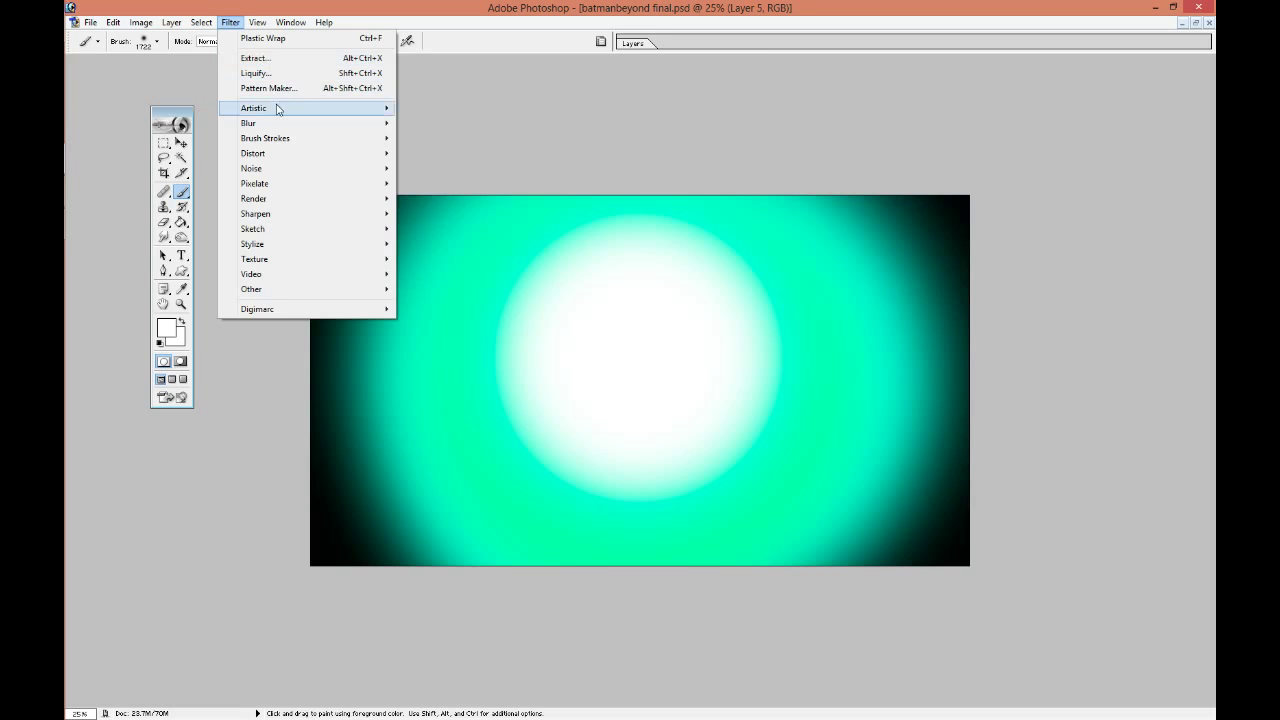
pyautogui.click(633, 43)
pyautogui.click(631, 106)
pyautogui.click(230, 22)
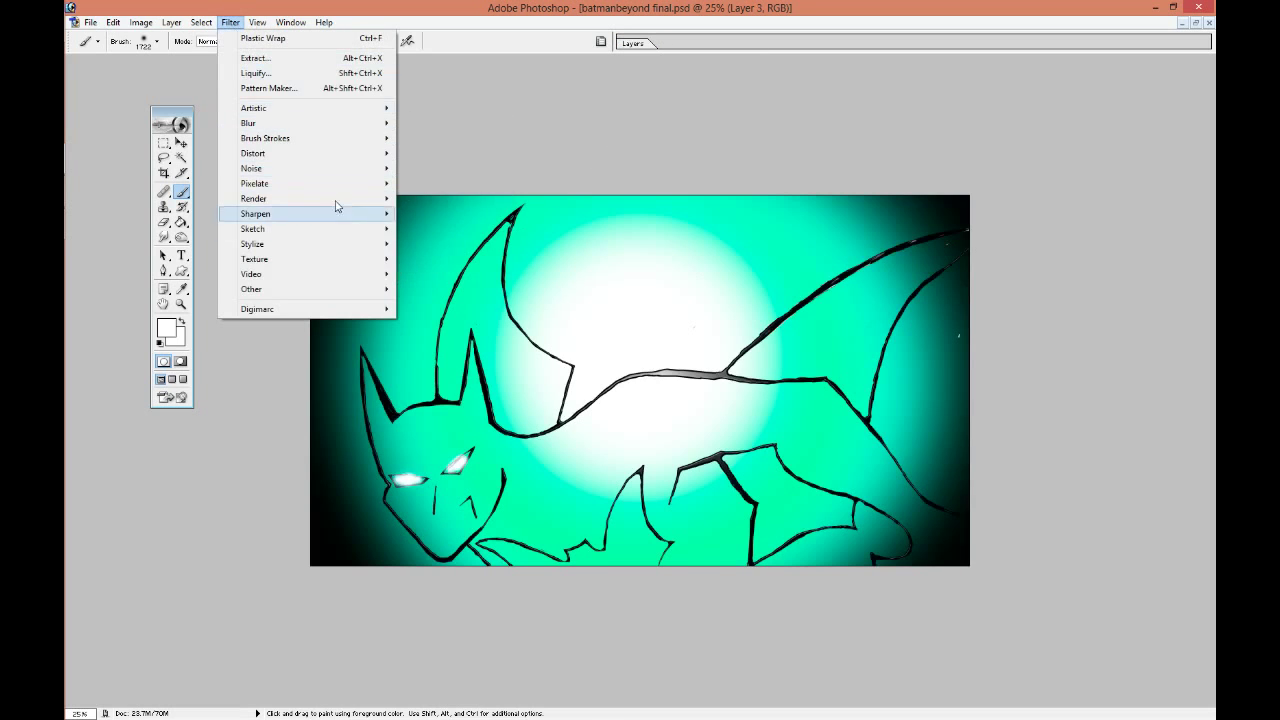
pyautogui.click(430, 244)
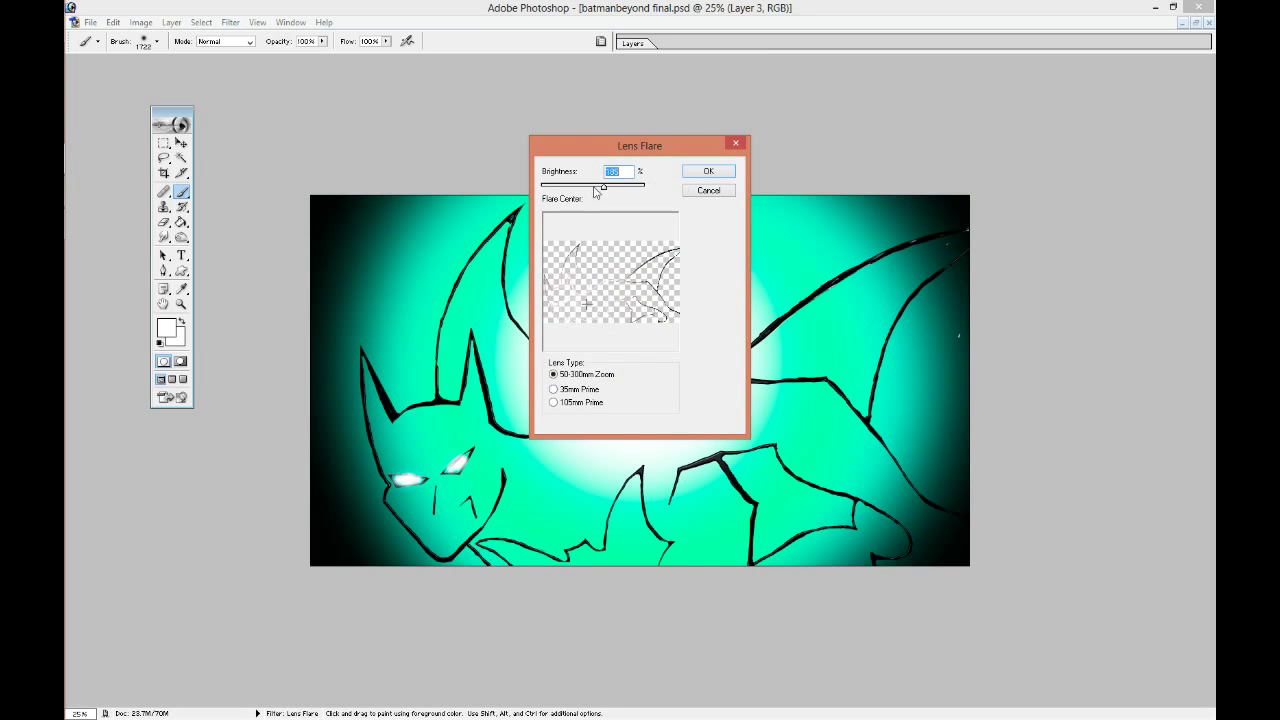
pyautogui.click(708, 171)
# Show the shaded figure on Layer 4 again and make glow Layer 5 active.
pyautogui.click(633, 43)
pyautogui.click(631, 106)
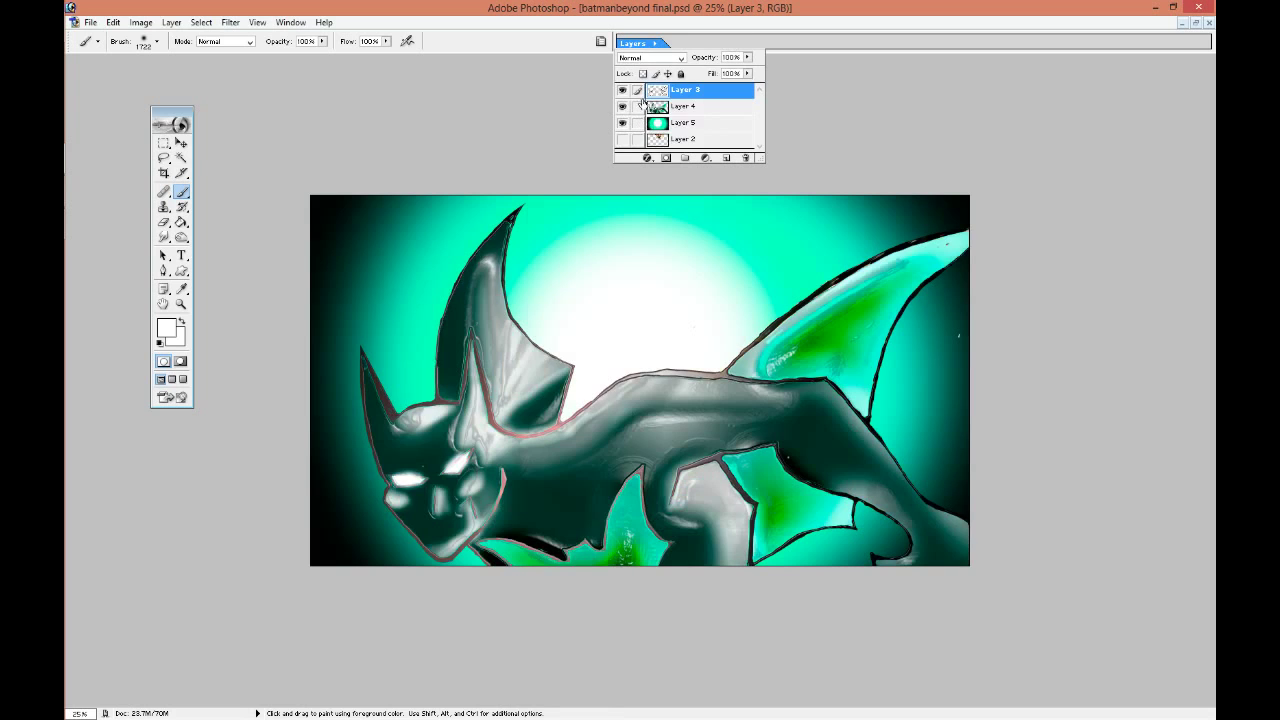
pyautogui.click(633, 43)
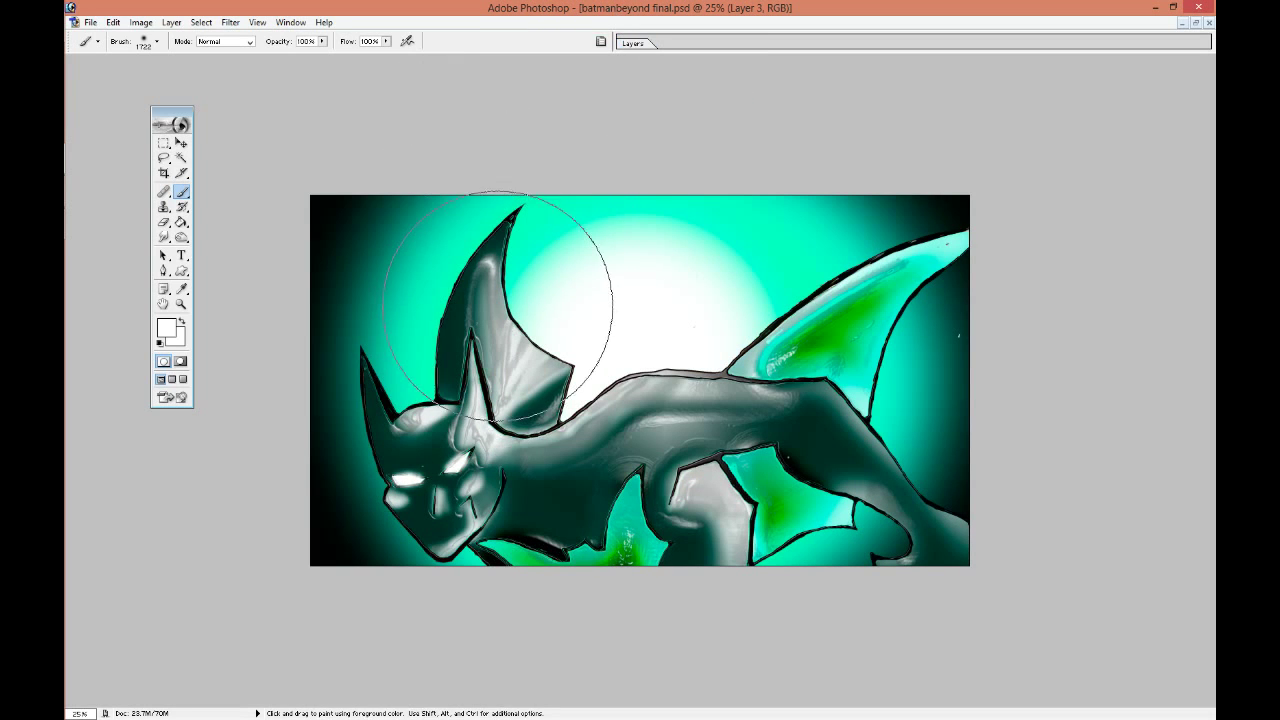
pyautogui.click(633, 43)
pyautogui.click(680, 90)
pyautogui.click(633, 43)
pyautogui.click(230, 22)
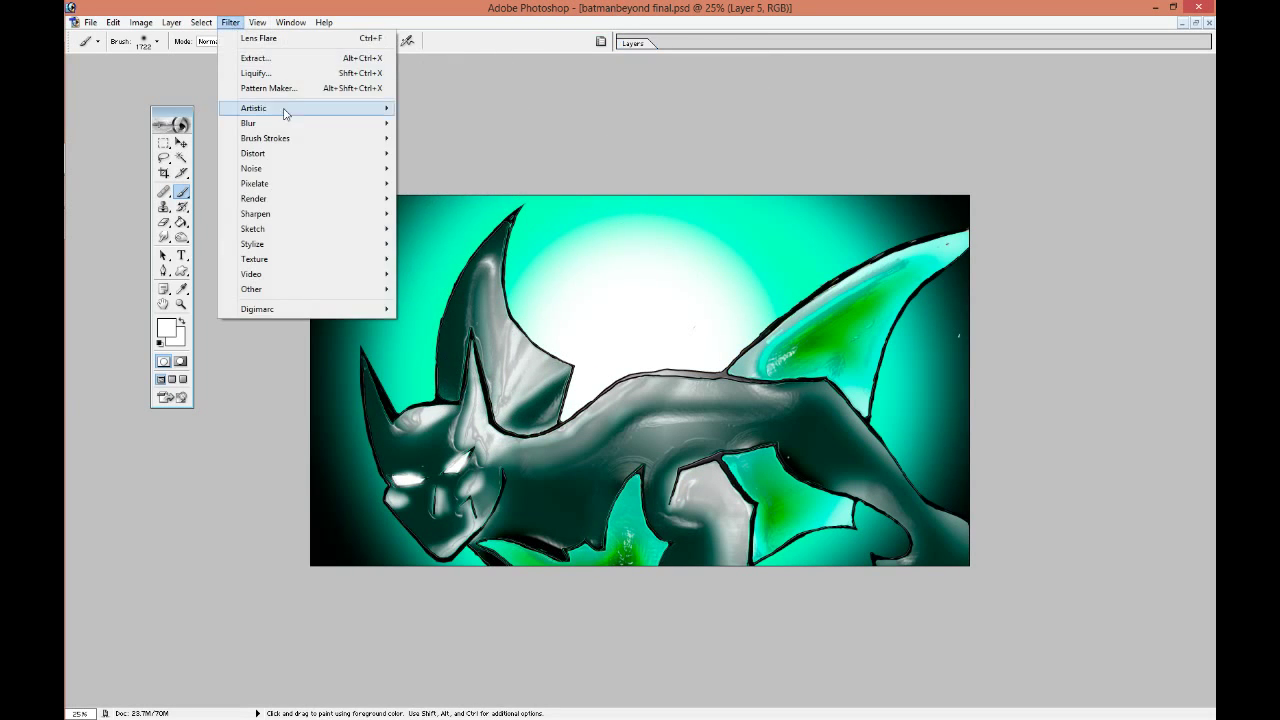
pyautogui.press('Escape')
pyautogui.press('Escape')
pyautogui.press('w')
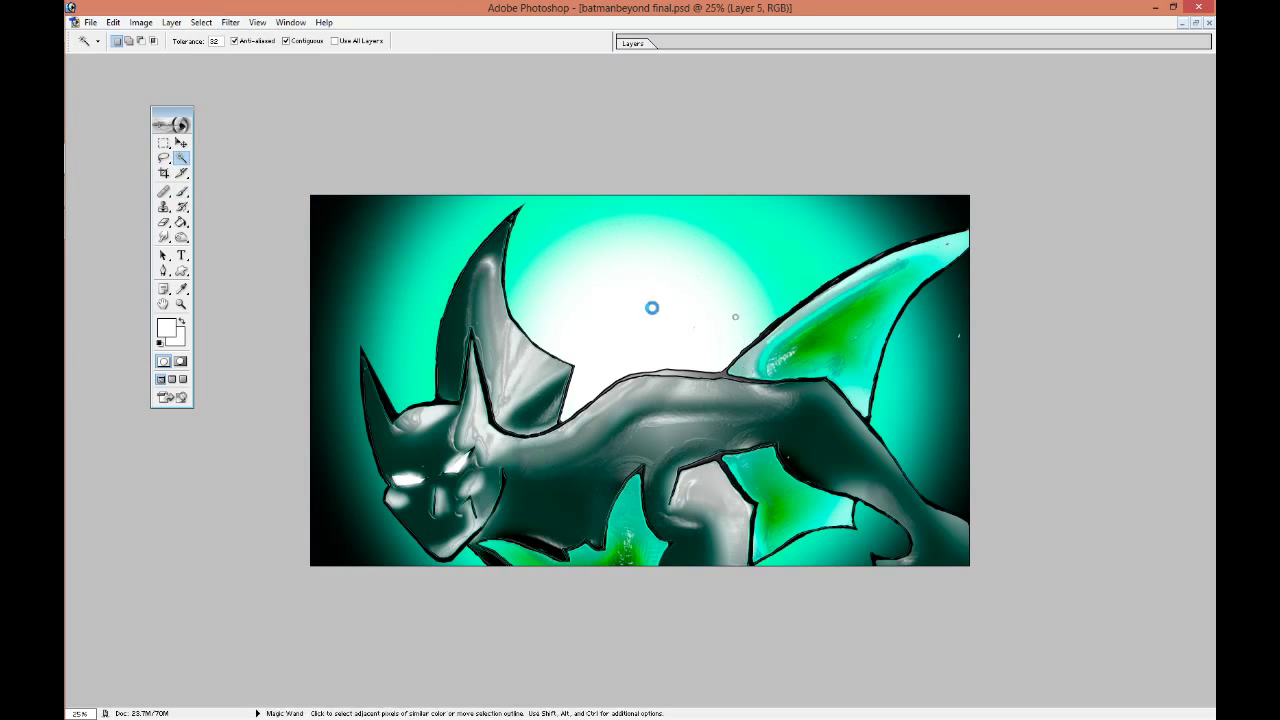
# Magic-wand select the moon disc and apply the Sponge filter with Definition 16.
pyautogui.keyDown('shift'); pyautogui.click(694, 327); pyautogui.keyUp('shift')
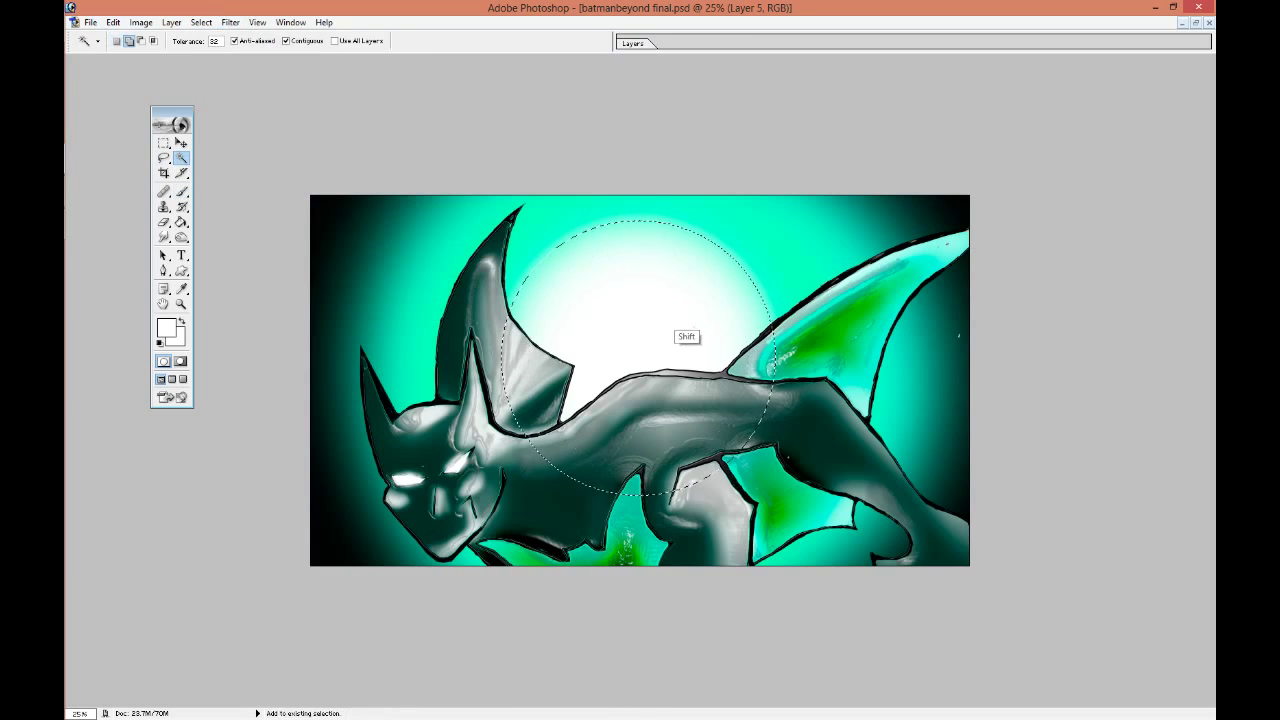
pyautogui.click(230, 22)
pyautogui.click(450, 292)
pyautogui.press('Tab')
pyautogui.write('16')
pyautogui.press('Tab')
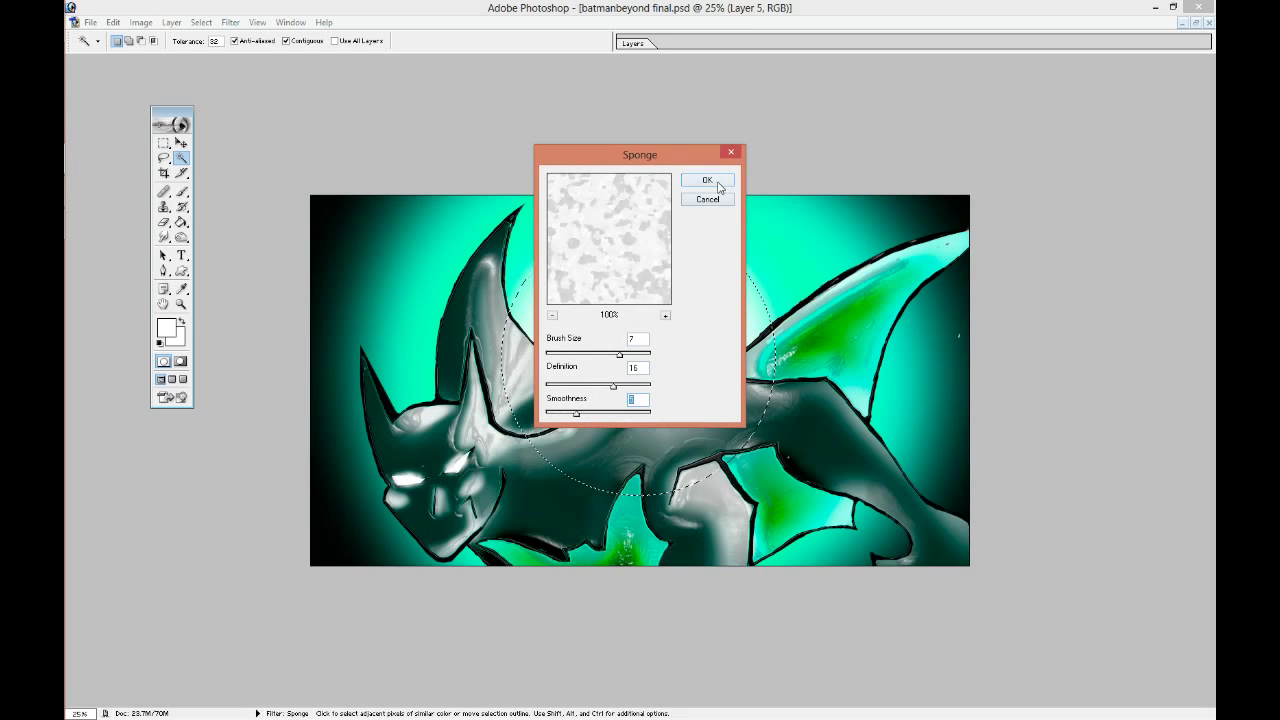
pyautogui.click(707, 180)
# Add a Plastic Wrap filter over the sponged moon.
pyautogui.click(230, 22)
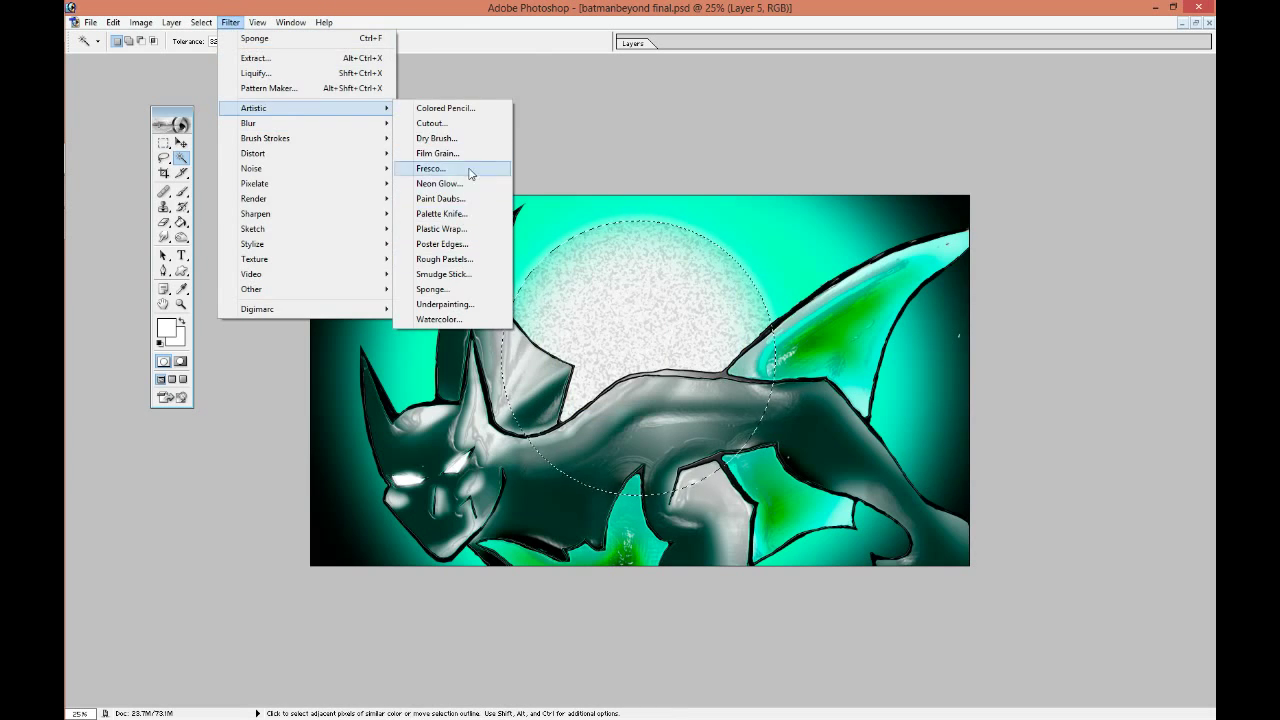
pyautogui.click(441, 229)
pyautogui.press('Return')
pyautogui.click(181, 237)
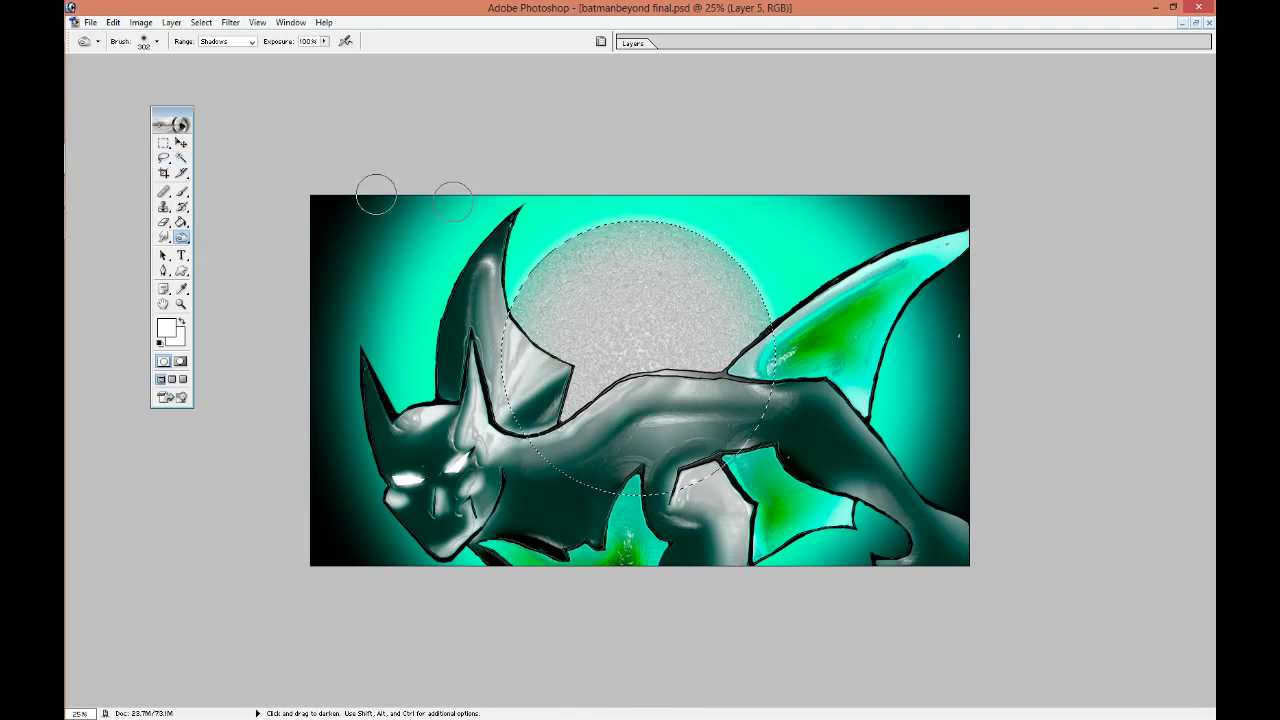
# Burn the moon's right side dark with a 965 px brush.
pyautogui.click(156, 41)
pyautogui.moveTo(186, 82); pyautogui.dragTo(206, 82)
pyautogui.moveTo(614, 214)
pyautogui.mouseDown()
pyautogui.moveTo(800, 380)
pyautogui.moveTo(846, 301)
pyautogui.mouseUp()
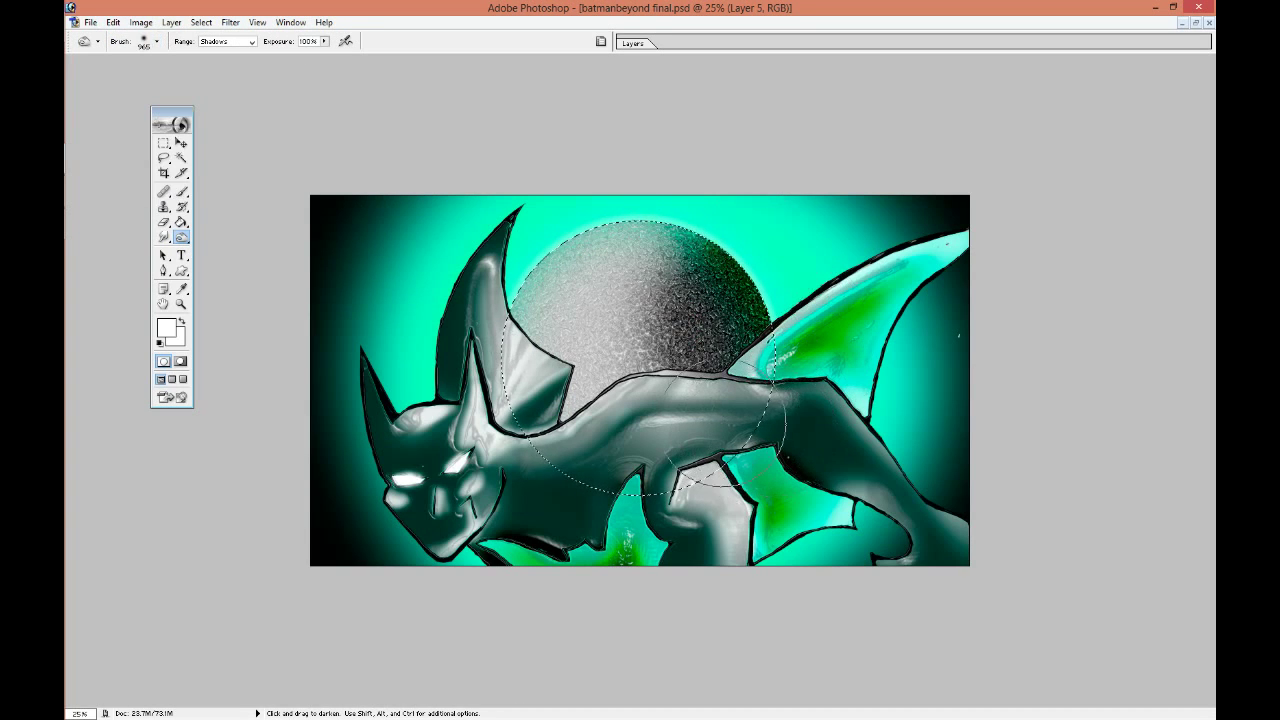
pyautogui.moveTo(181, 237); pyautogui.dragTo(220, 234)
# Dodge the moon's left half bright white with a 674 px brush.
pyautogui.rightClick(537, 337)
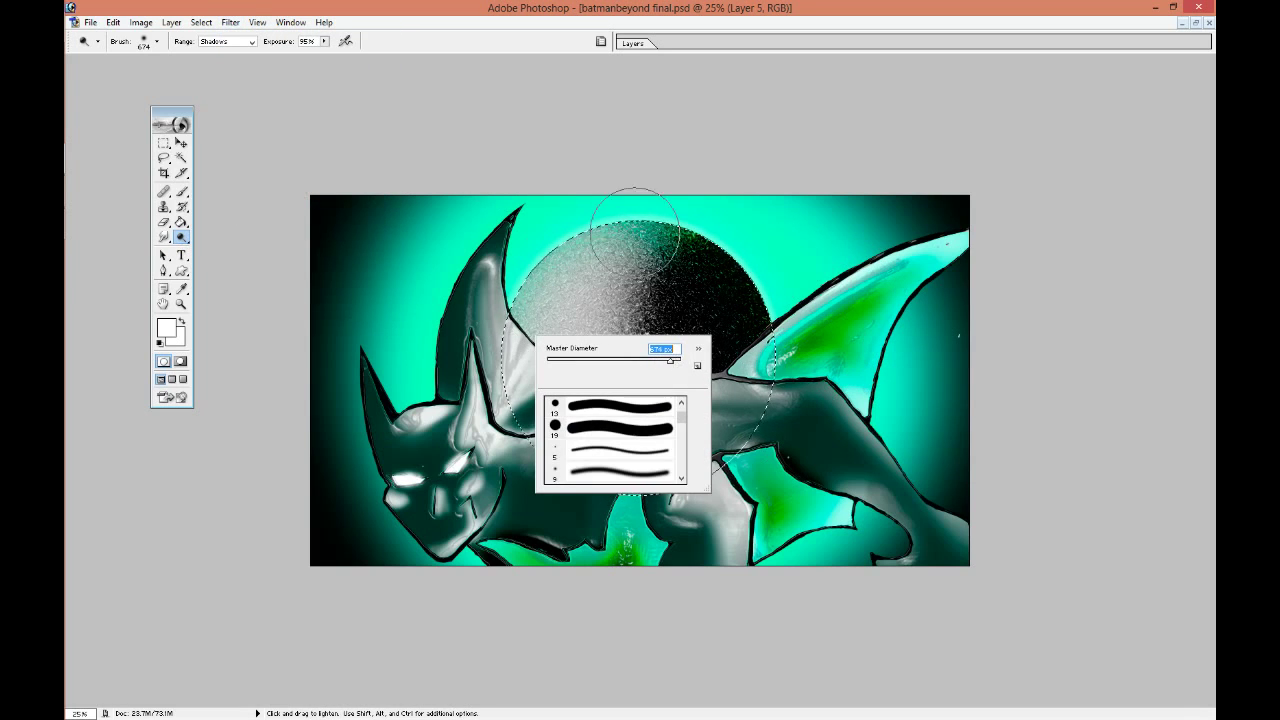
pyautogui.press('Return')
pyautogui.moveTo(652, 195)
pyautogui.mouseDown()
pyautogui.moveTo(571, 271)
pyautogui.moveTo(586, 228)
pyautogui.moveTo(560, 275)
pyautogui.mouseUp()
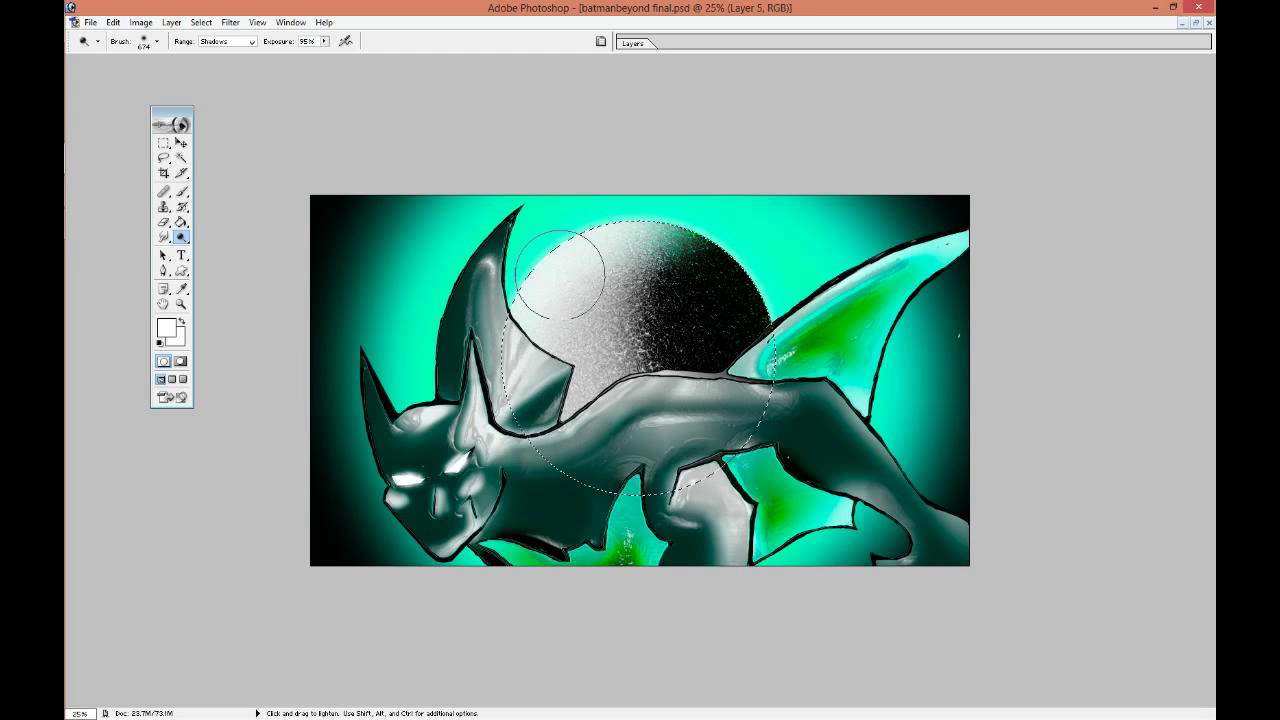
pyautogui.moveTo(623, 468)
pyautogui.mouseDown()
pyautogui.moveTo(571, 394)
pyautogui.moveTo(573, 413)
pyautogui.mouseUp()
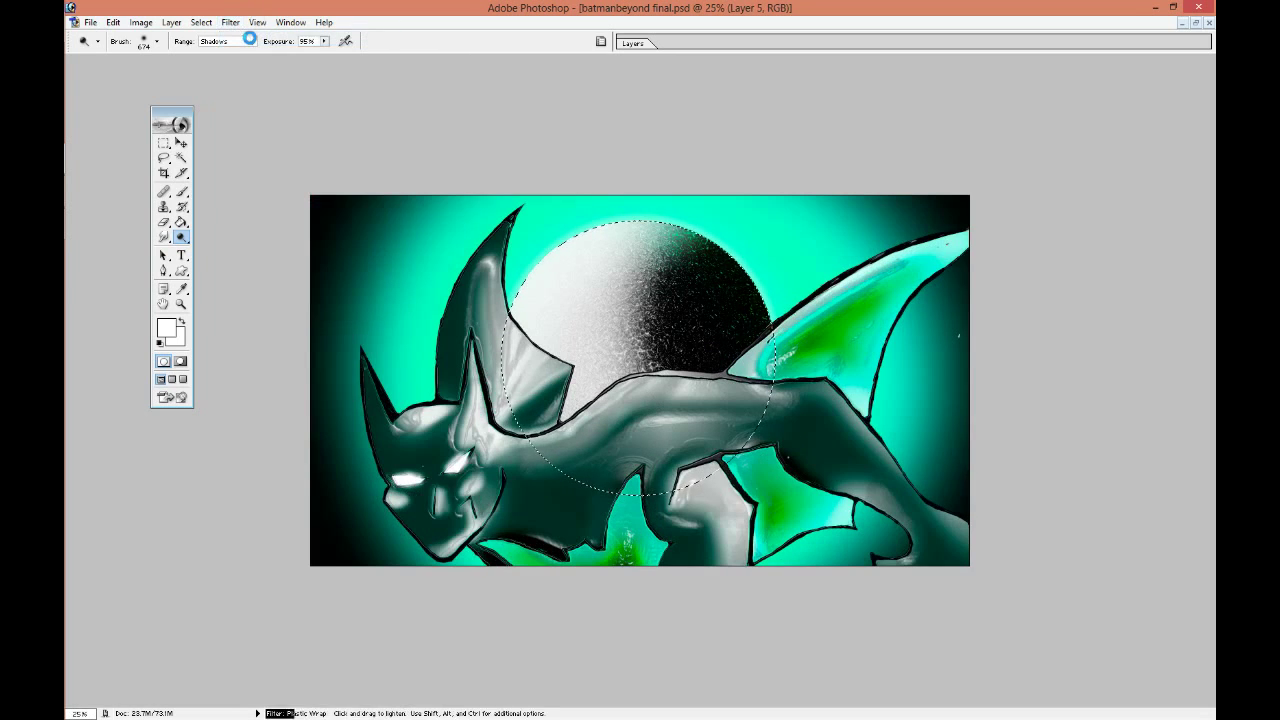
pyautogui.hotkey('ctrl', 'z')
pyautogui.moveTo(560, 290)
pyautogui.mouseDown()
pyautogui.moveTo(571, 277)
pyautogui.moveTo(554, 289)
pyautogui.mouseUp()
pyautogui.rightClick(570, 397)
pyautogui.click(165, 160)
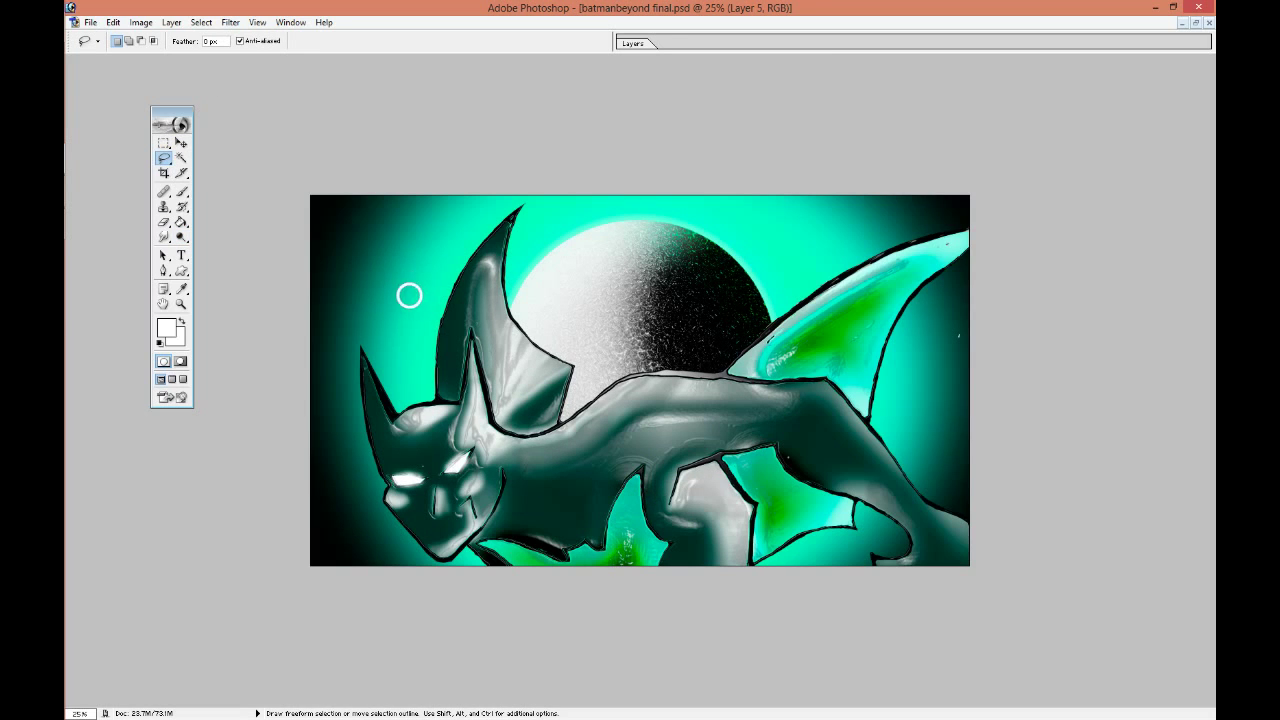
# Pick black as the paint colour and select the whole canvas.
pyautogui.click(631, 44)
pyautogui.click(181, 191)
pyautogui.click(160, 343)
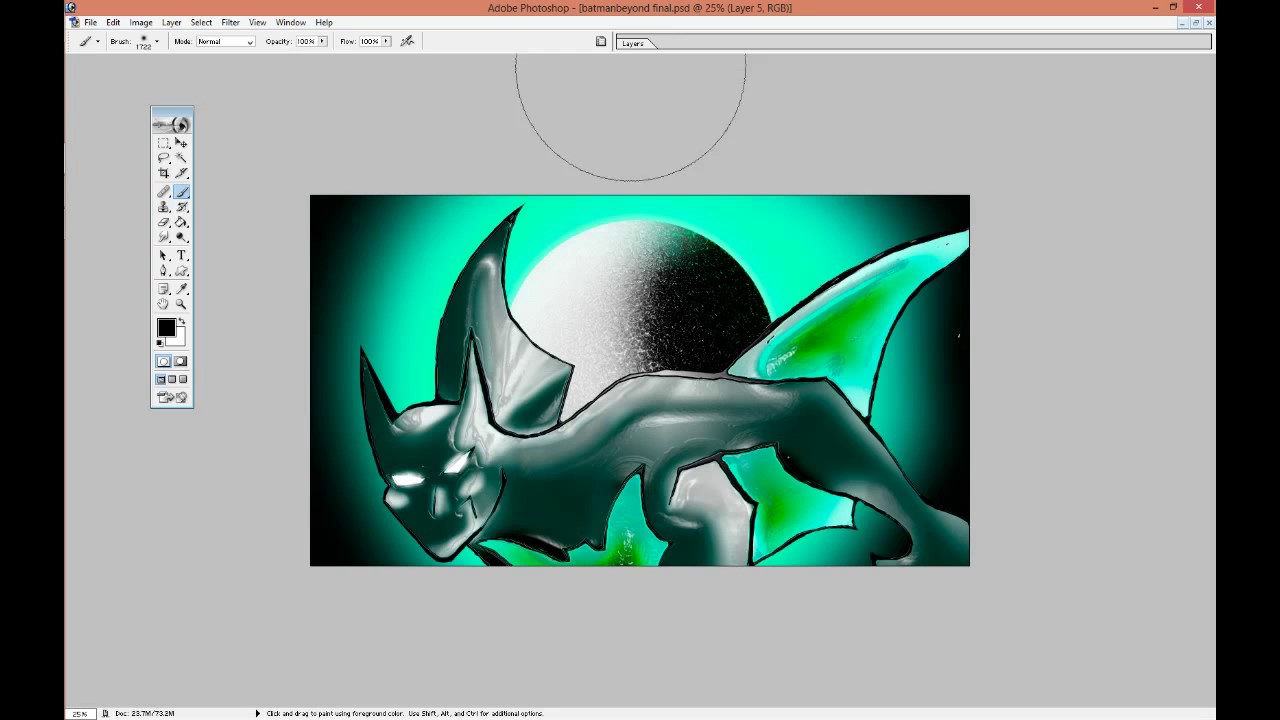
pyautogui.click(163, 142)
pyautogui.hotkey('ctrl', 'a')
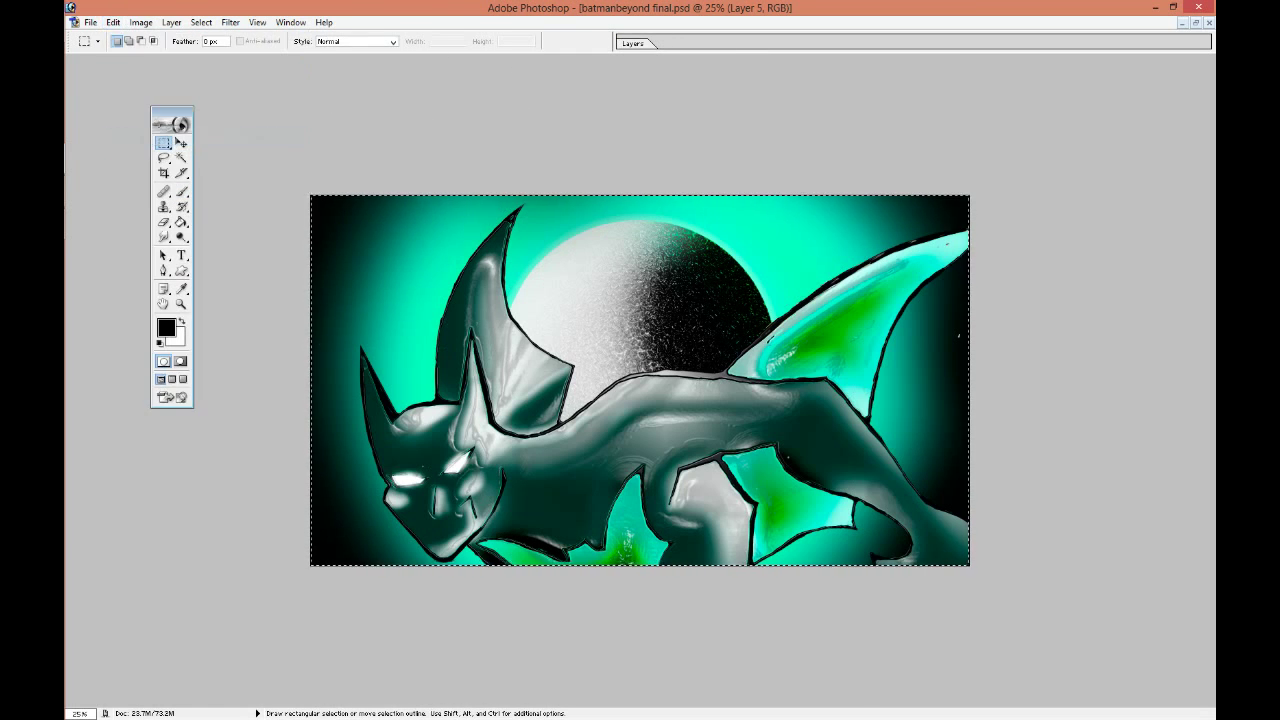
# Delete three layers in turn, confirming each deletion.
pyautogui.press('F7')
pyautogui.click(685, 90)
pyautogui.click(745, 157)
pyautogui.click(567, 274)
pyautogui.click(745, 157)
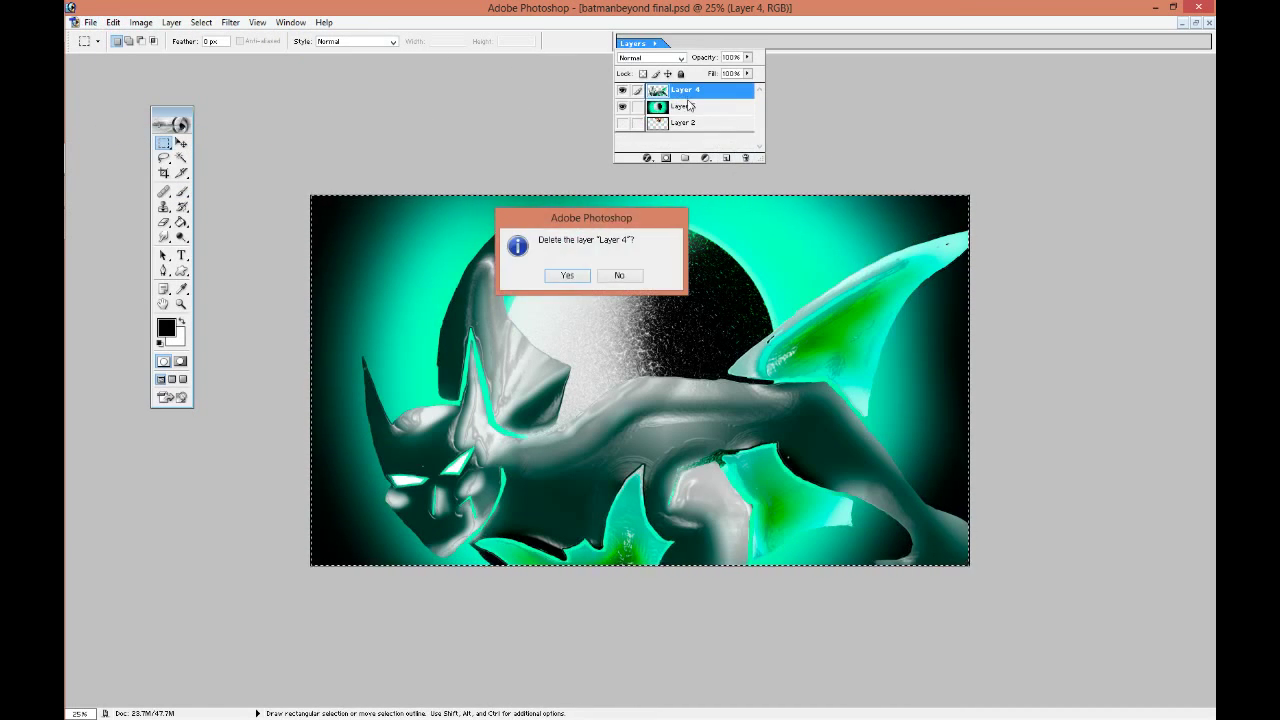
pyautogui.click(567, 274)
pyautogui.click(745, 157)
pyautogui.click(567, 274)
# Restore the deleted artwork and place a Lens Flare beside the figure's head.
pyautogui.rightClick(630, 258)
pyautogui.click(113, 22)
pyautogui.click(230, 22)
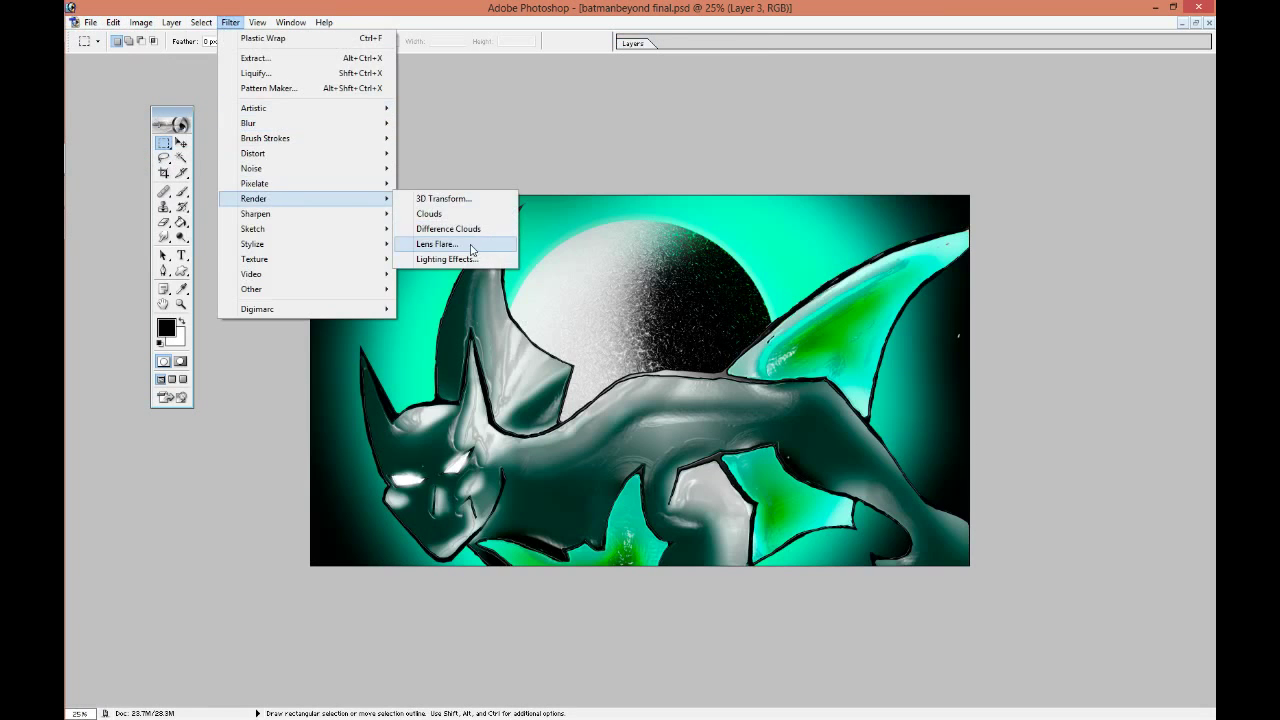
pyautogui.click(430, 244)
pyautogui.click(617, 276)
pyautogui.press('Return')
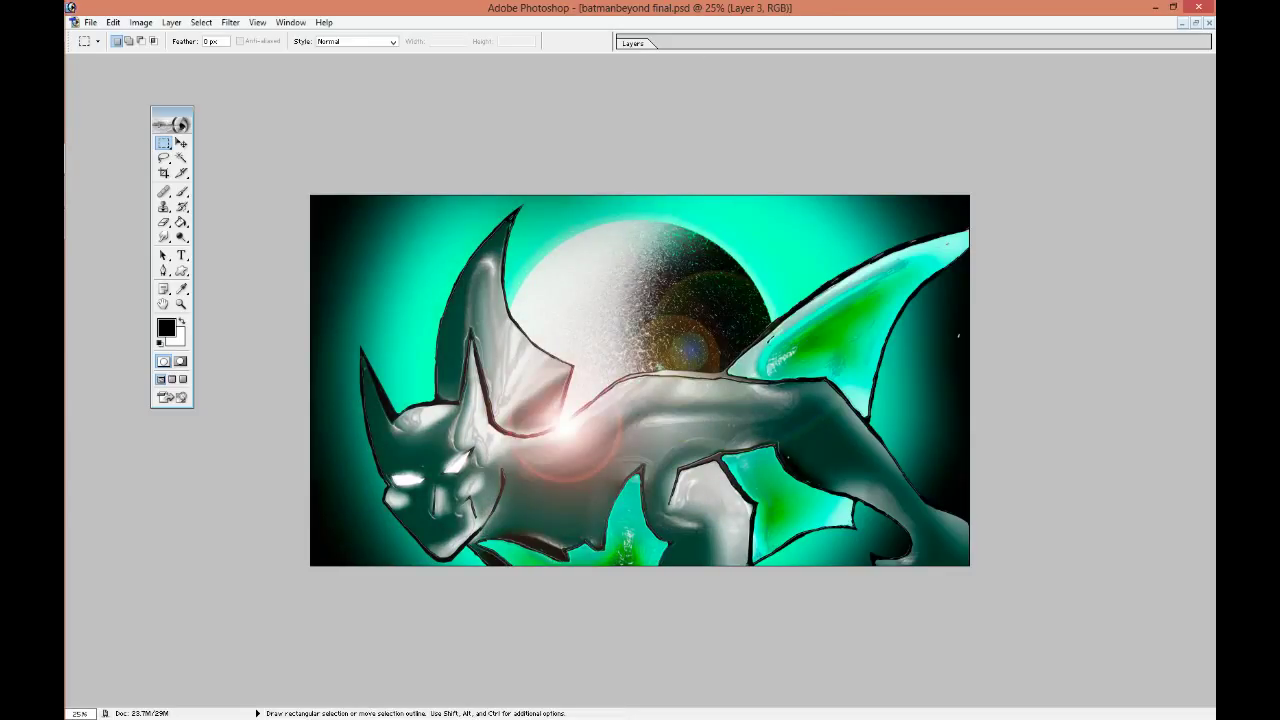
# Save a copy of the drawing in BMP format.
pyautogui.click(90, 22)
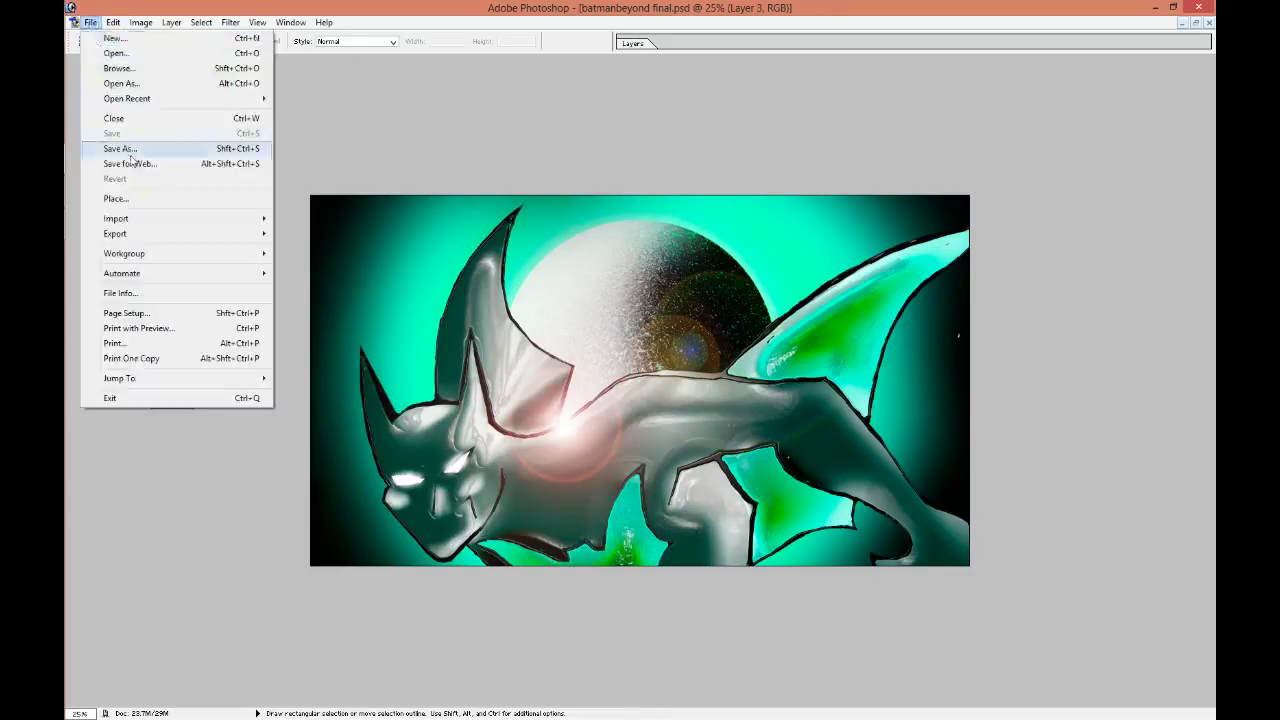
pyautogui.click(114, 149)
pyautogui.click(657, 366)
pyautogui.click(640, 391)
pyautogui.click(810, 345)
pyautogui.press('Return')
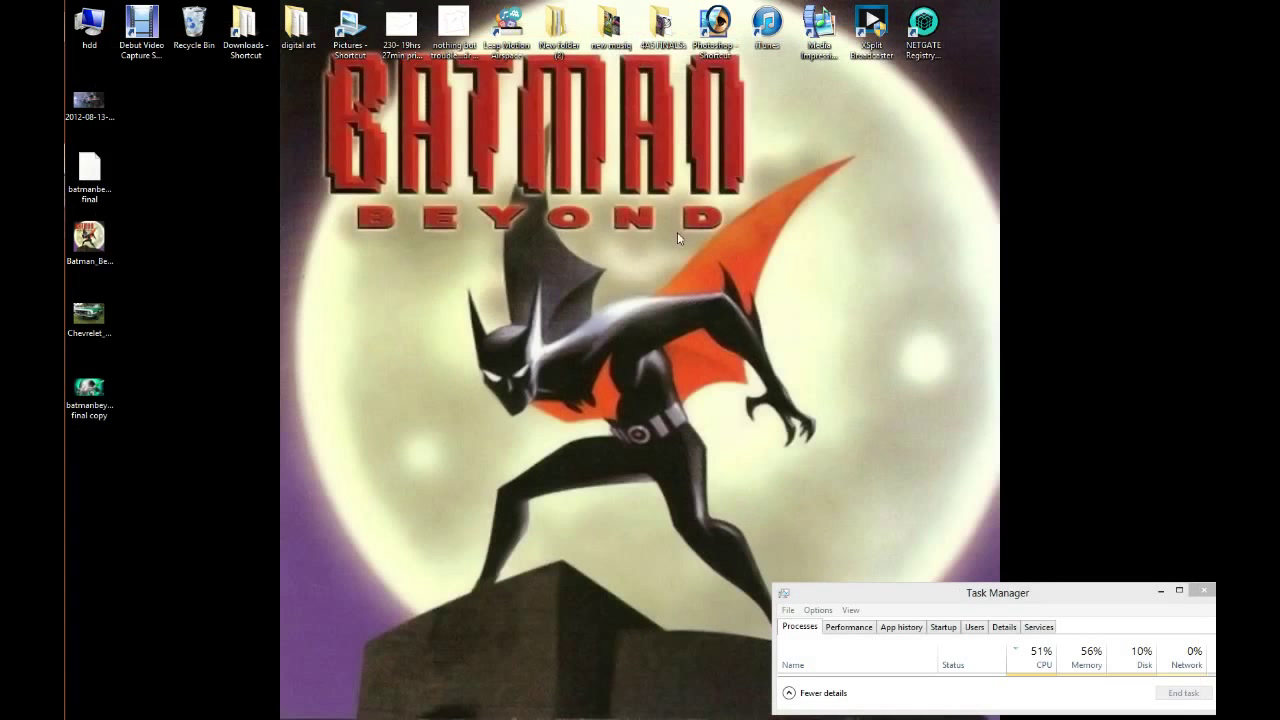
# Set the batmanbeyond final copy icon as the desktop background, then close Task Manager.
pyautogui.rightClick(96, 396)
pyautogui.click(150, 431)
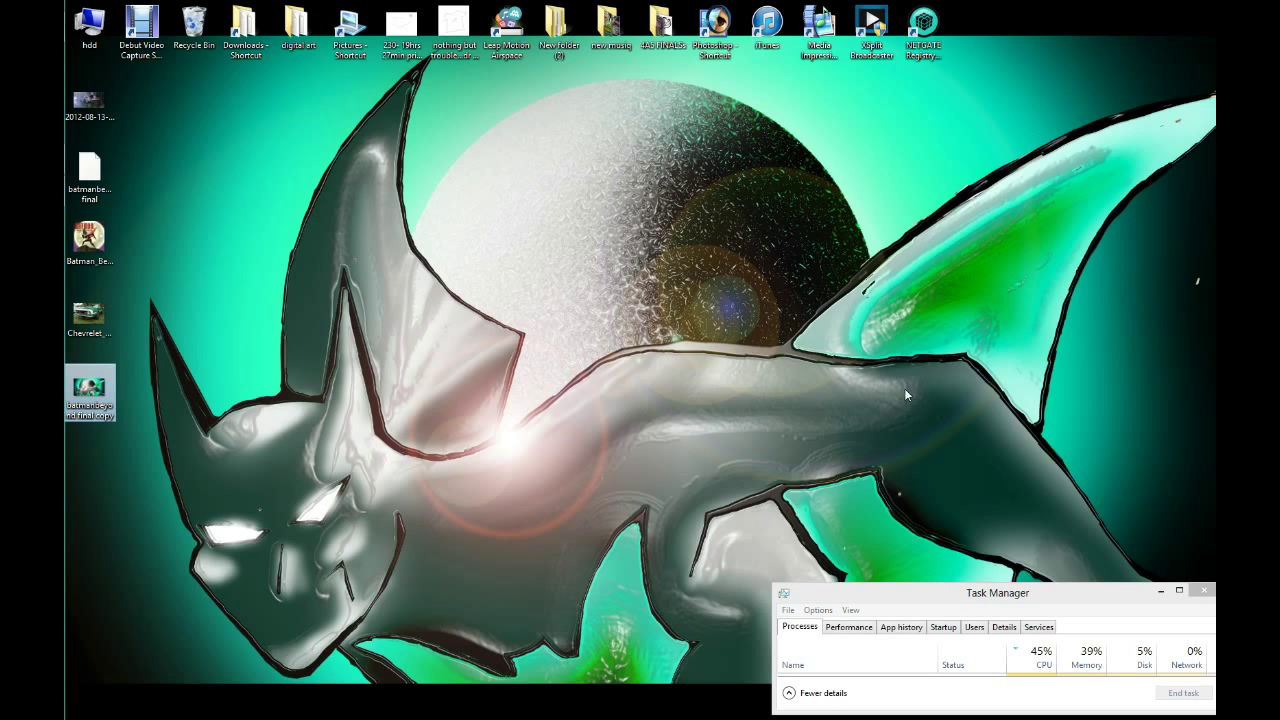
pyautogui.click(1161, 591)
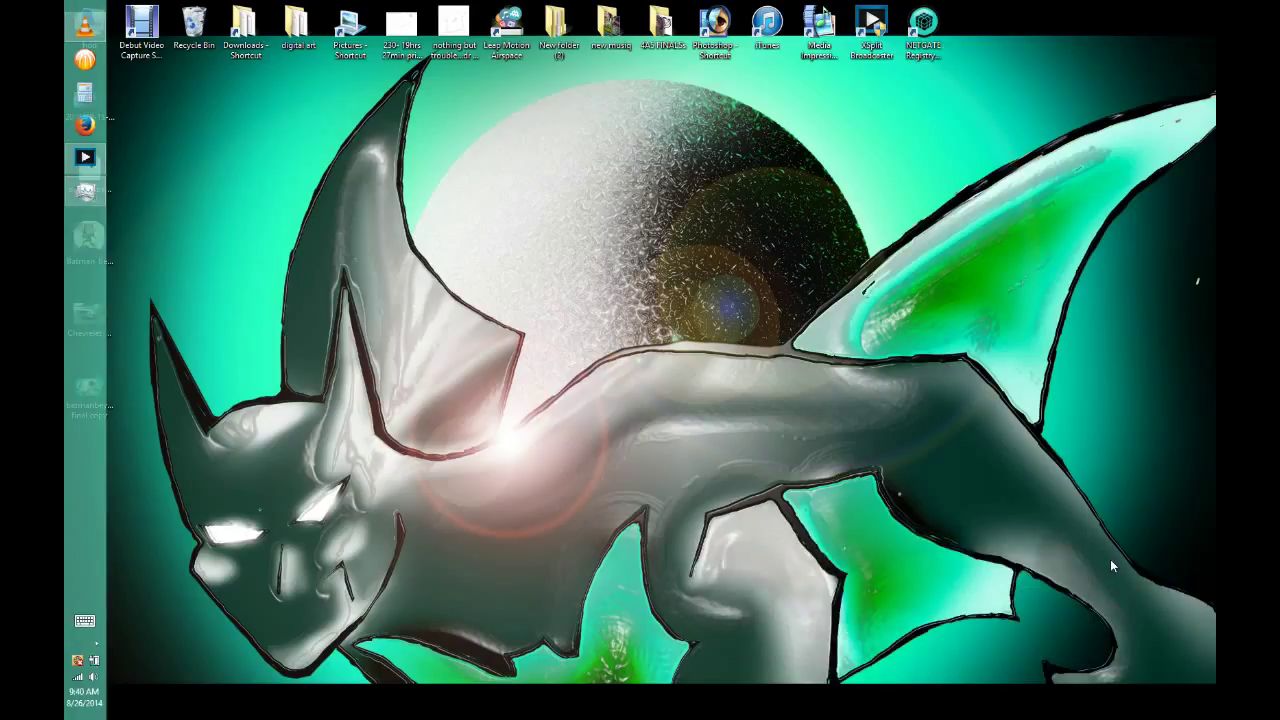